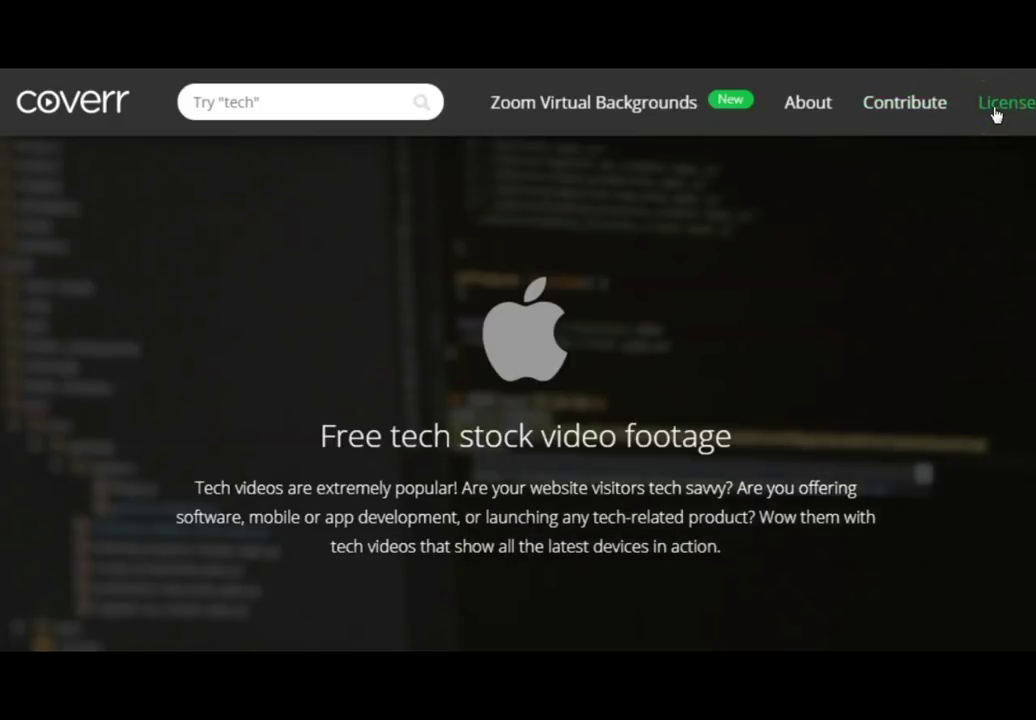
# - Switch from Coverr to YouTube search results filtered to HD and Creative Commons
pyautogui.click(227, 601)
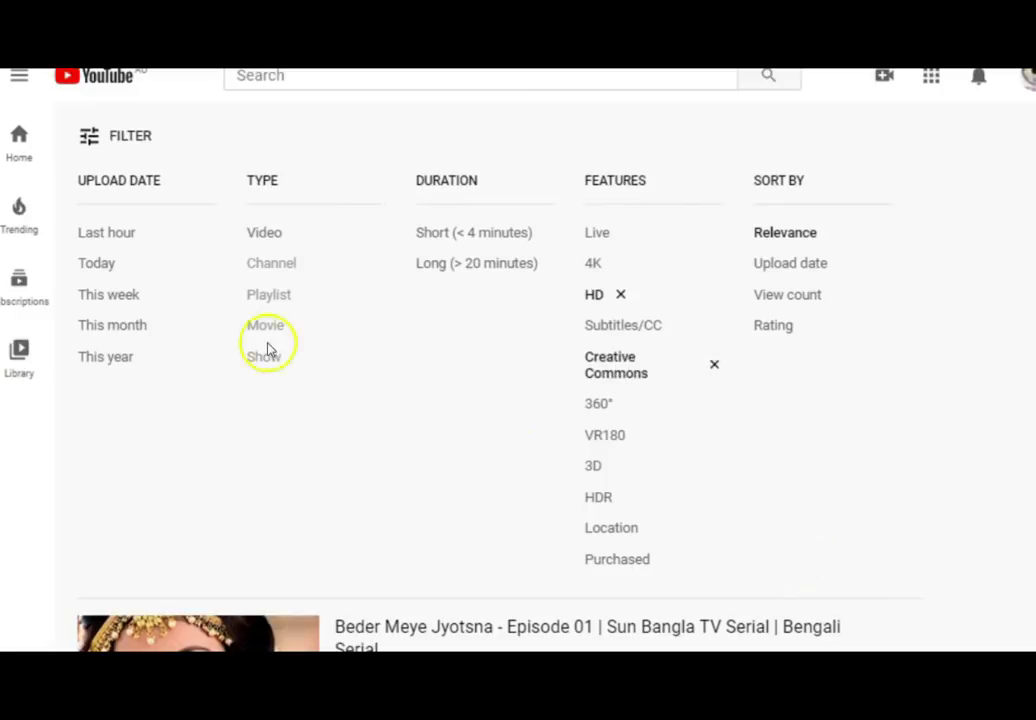
# - Search YouTube for 'sun'
pyautogui.click(300, 77)
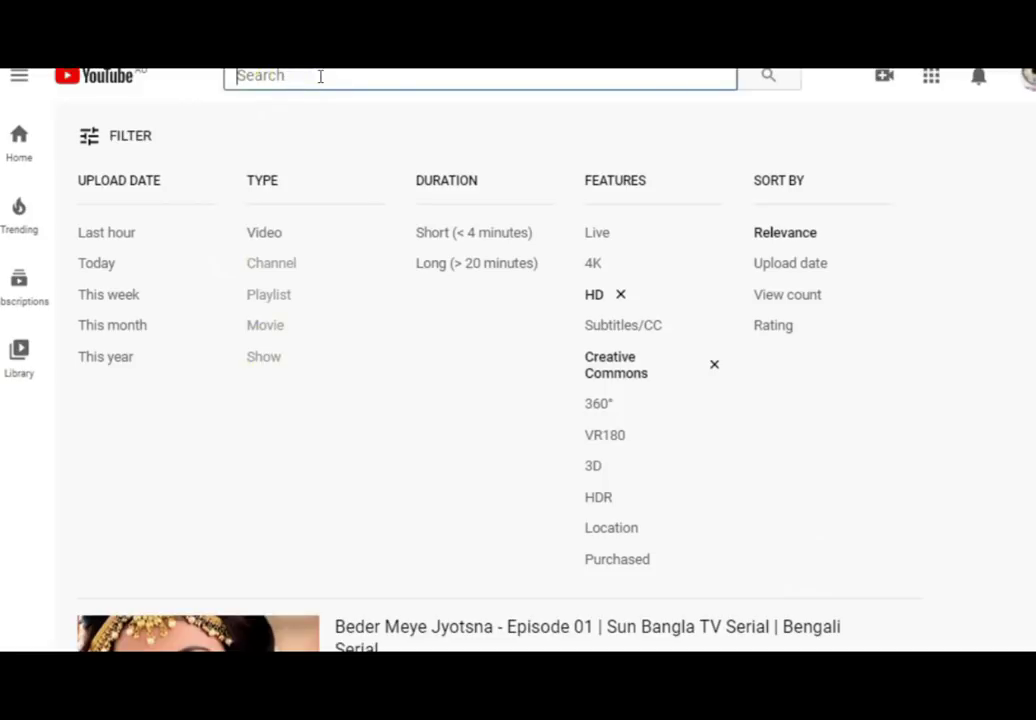
pyautogui.write('sun')
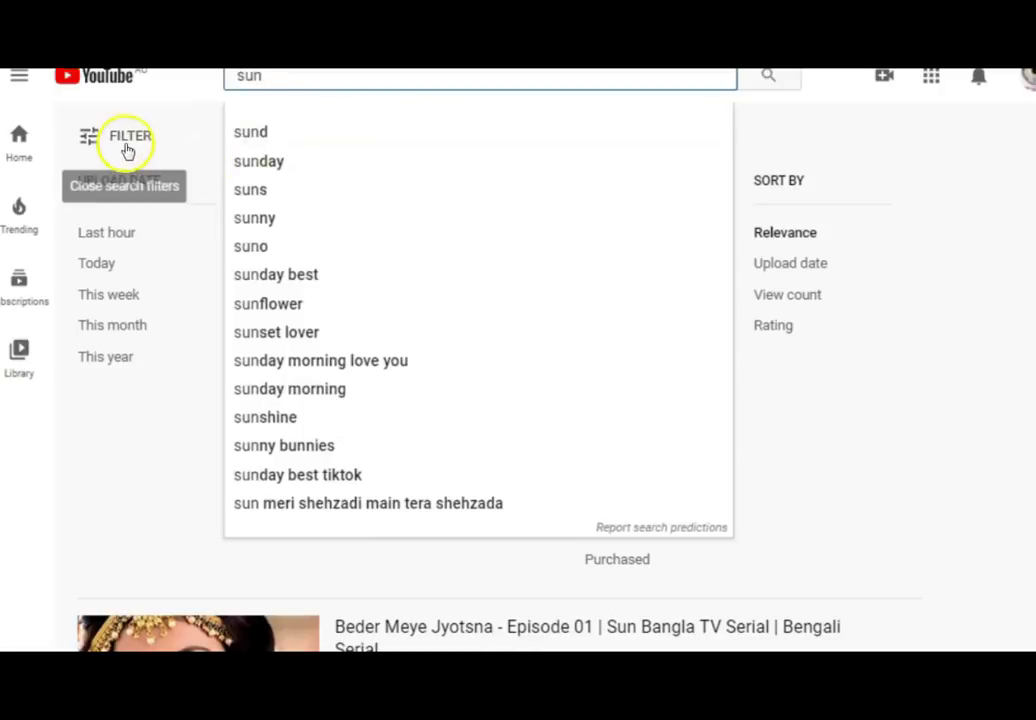
pyautogui.click(768, 76)
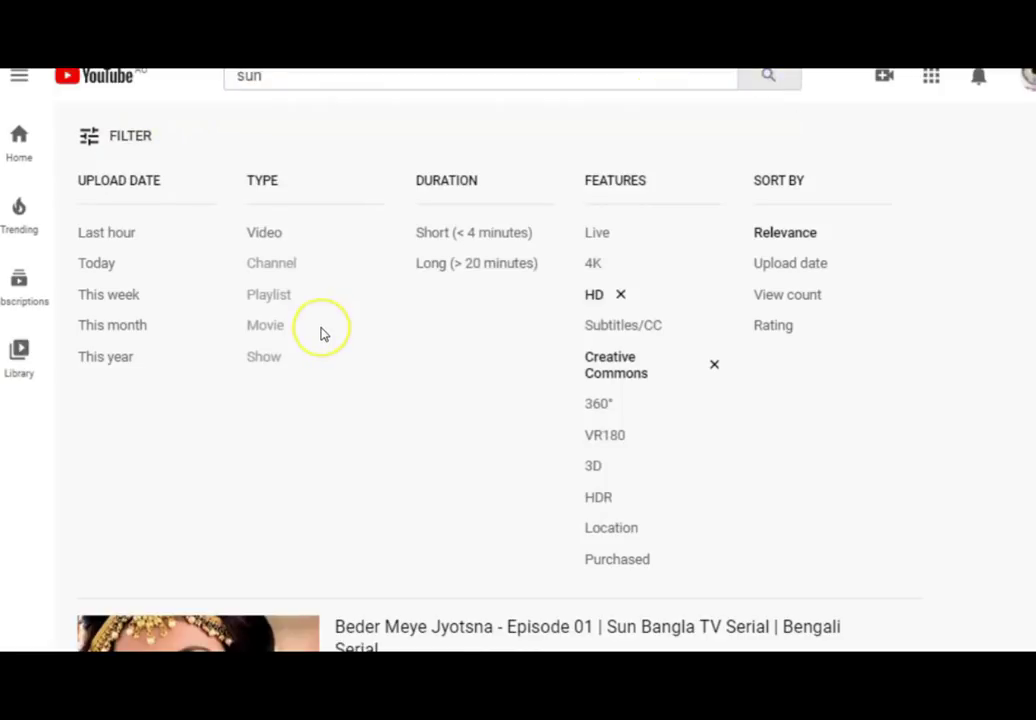
# - Filter the 'sun' results to HD and Creative Commons videos
pyautogui.click(131, 142)
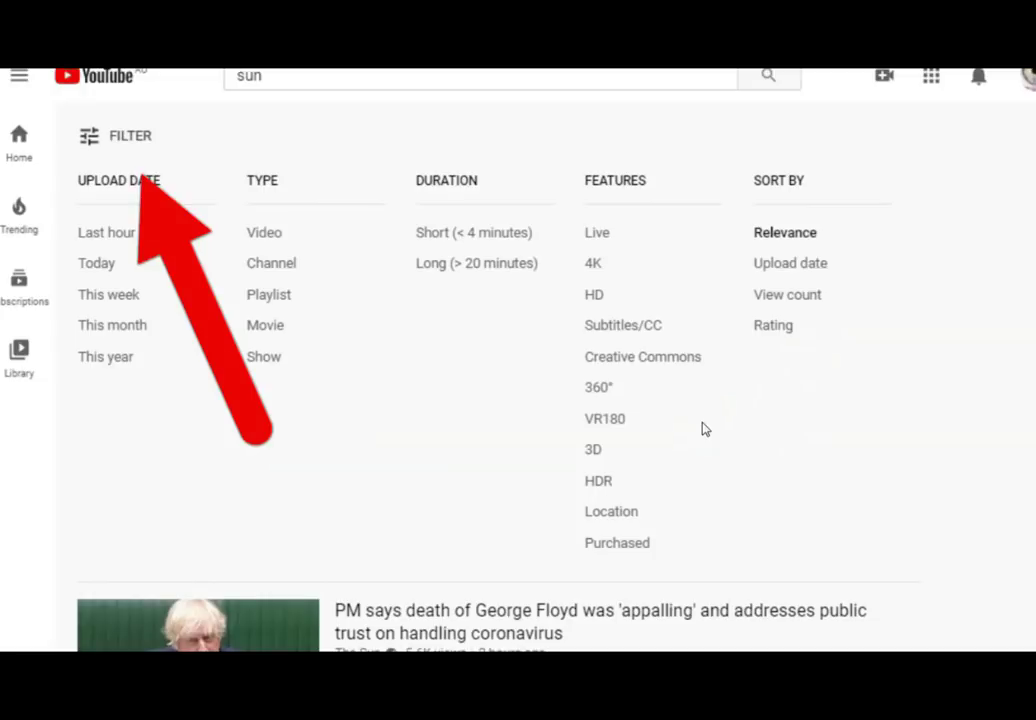
pyautogui.click(596, 302)
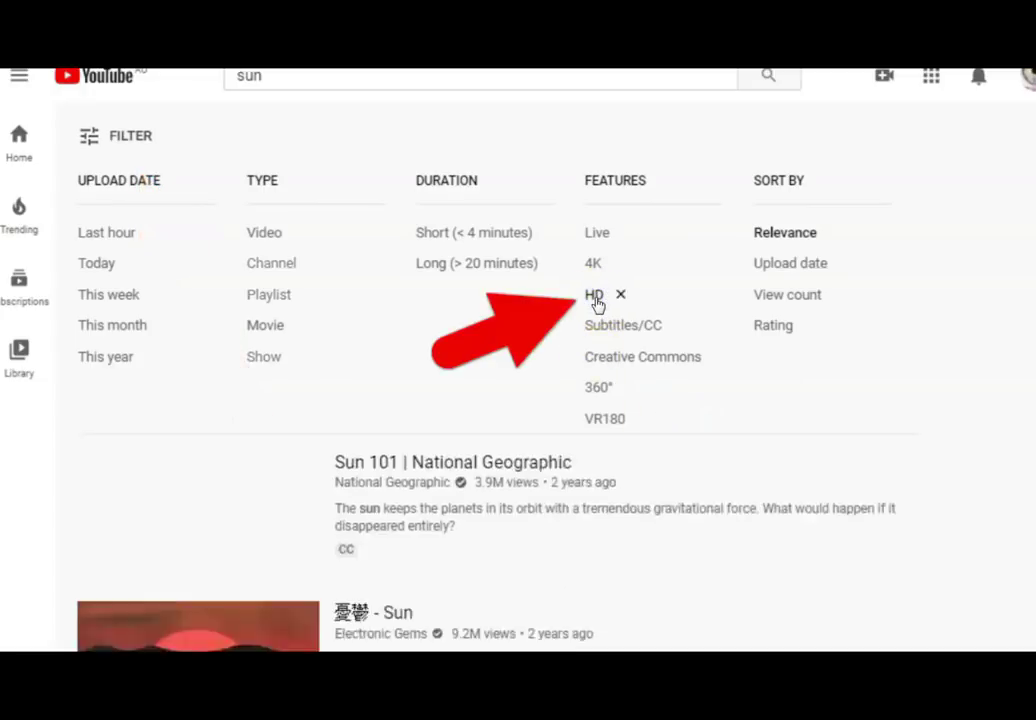
pyautogui.click(92, 137)
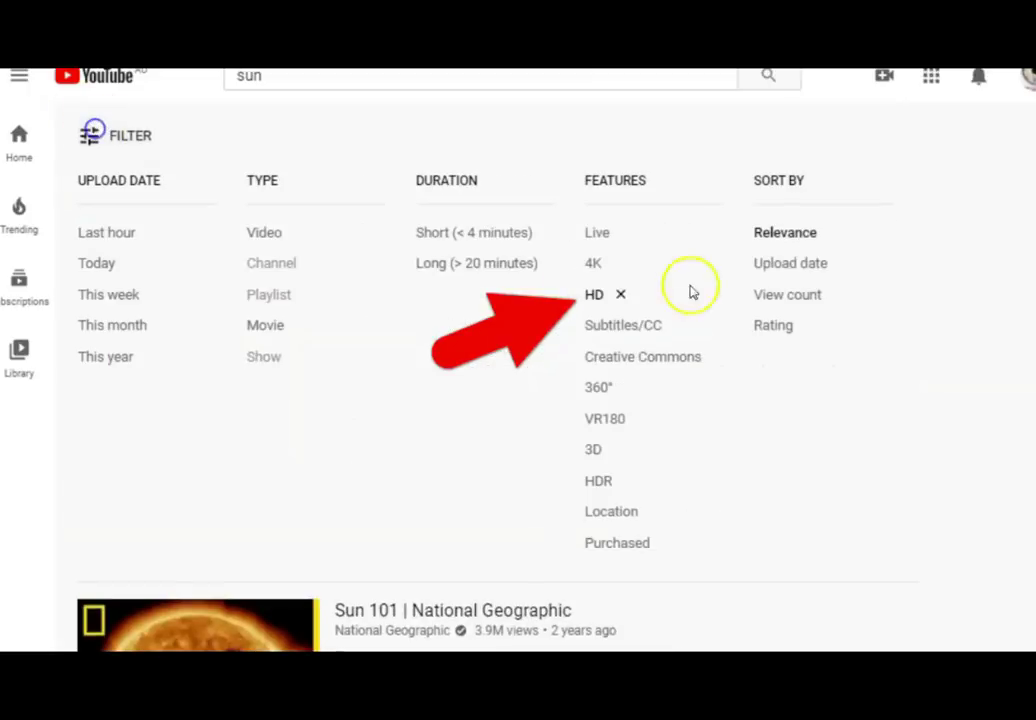
pyautogui.click(640, 364)
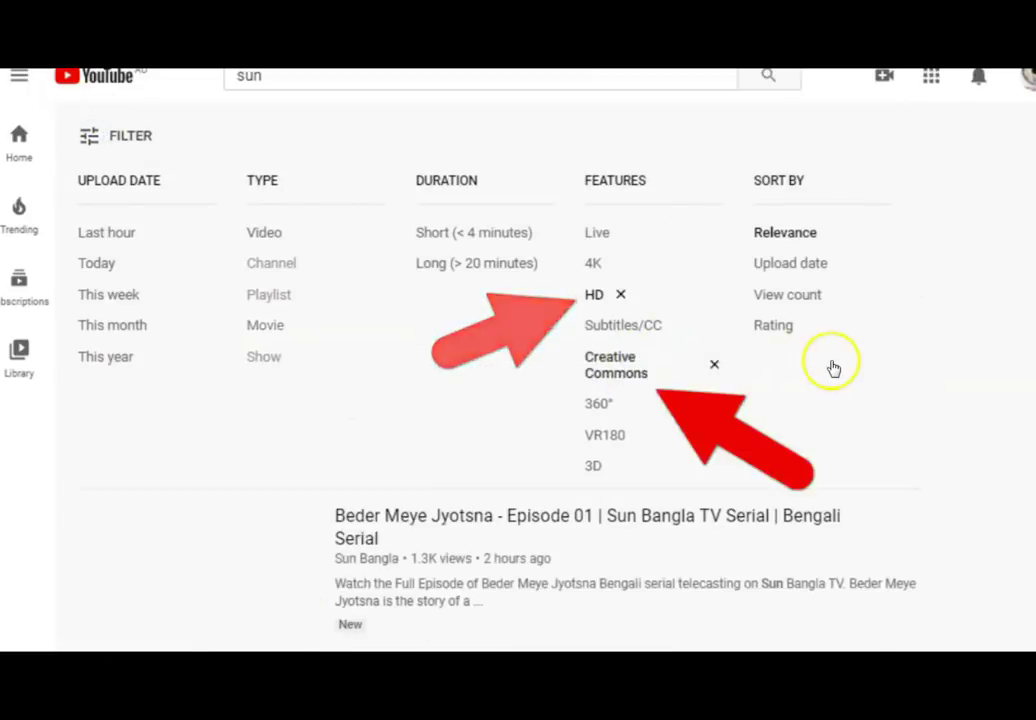
pyautogui.click(127, 135)
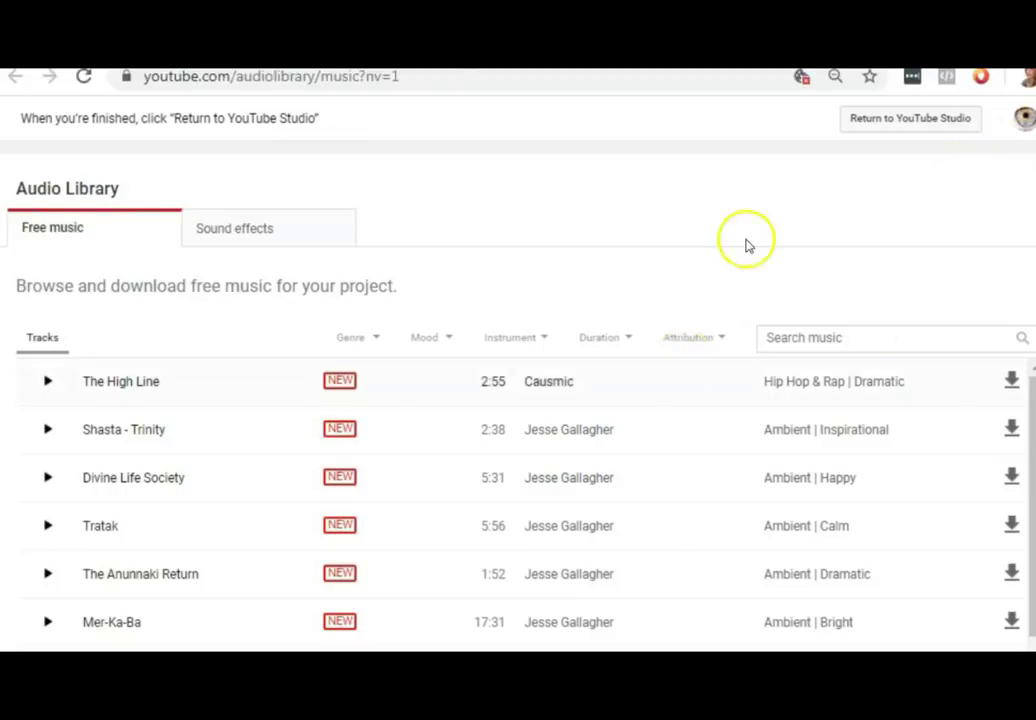
# - Browse the Audio Library's free music tracks, then view the Sound effects list
pyautogui.scroll(-1, 518, 400)
pyautogui.scroll(1, 518, 400)
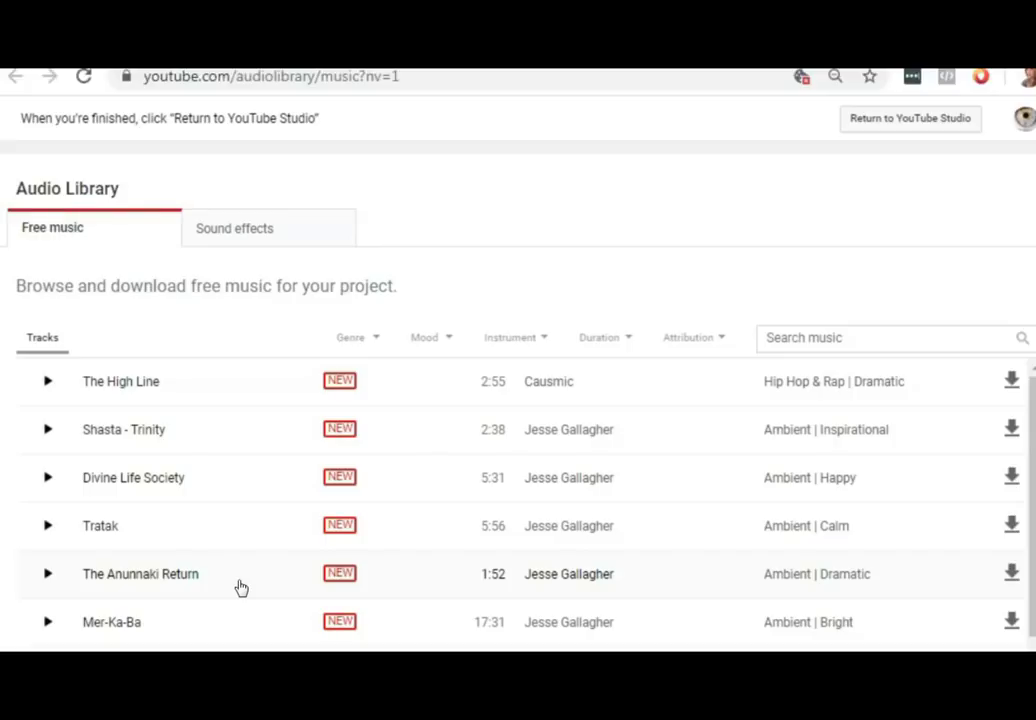
pyautogui.click(215, 236)
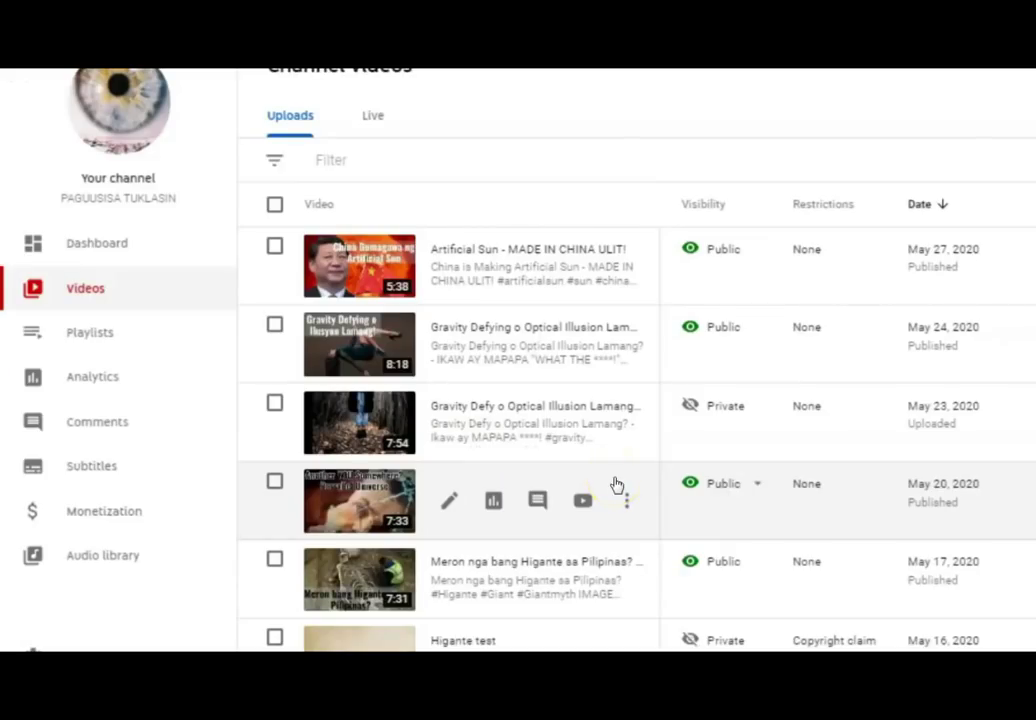
# - List the channel's uploads and locate the private 2:19 video flagged with a copyright claim
pyautogui.click(85, 295)
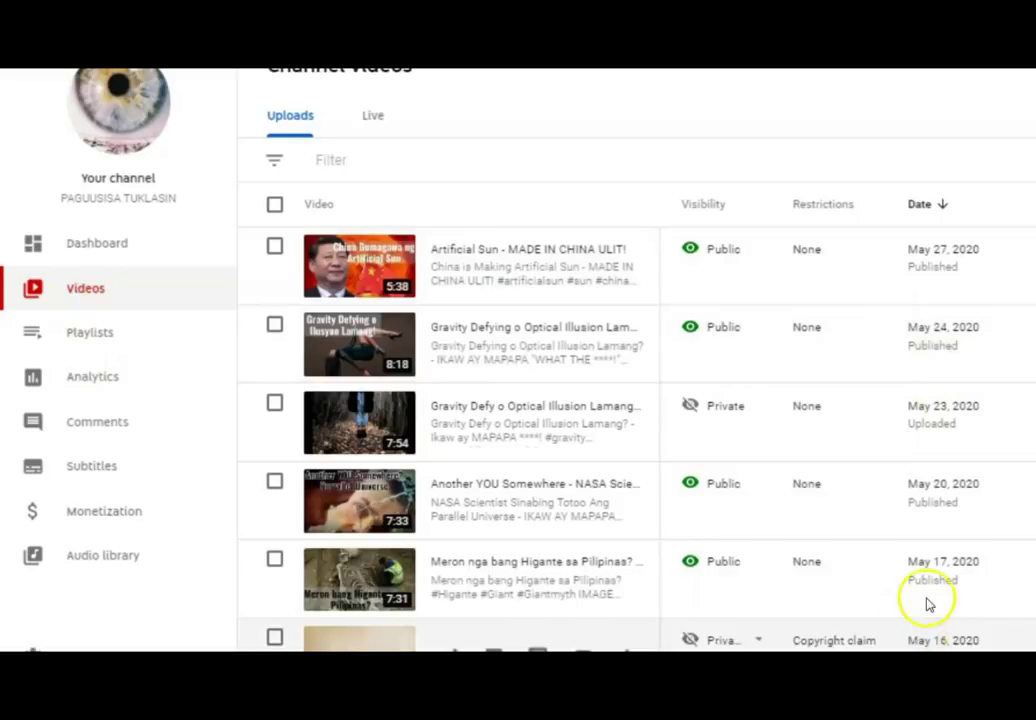
pyautogui.moveTo(826, 207)
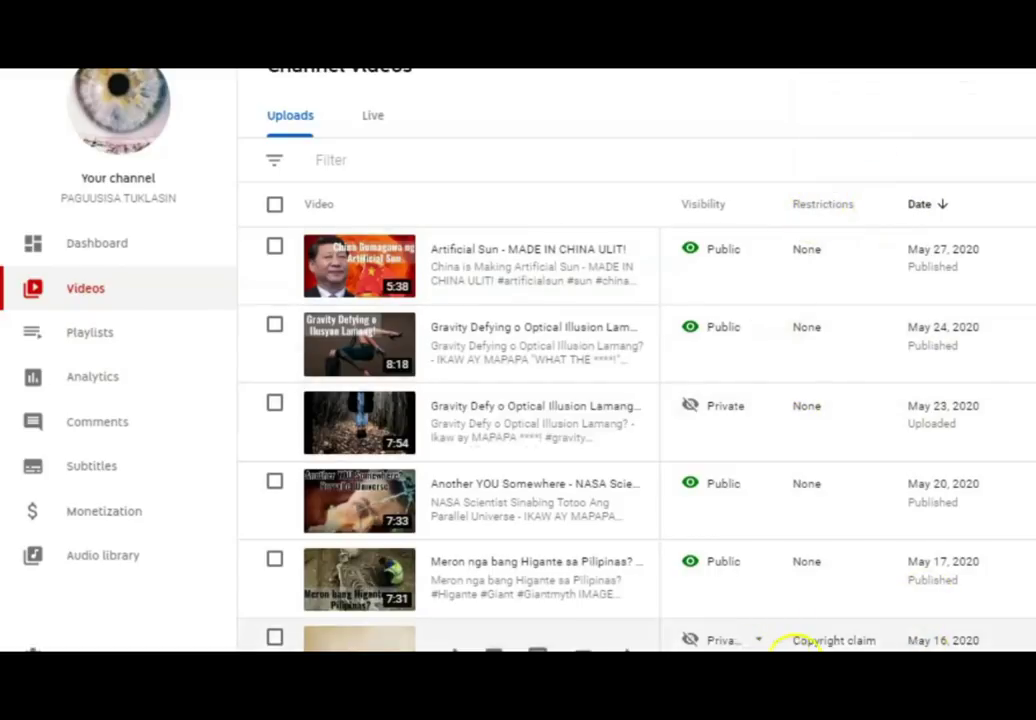
pyautogui.scroll(-1, 637, 400)
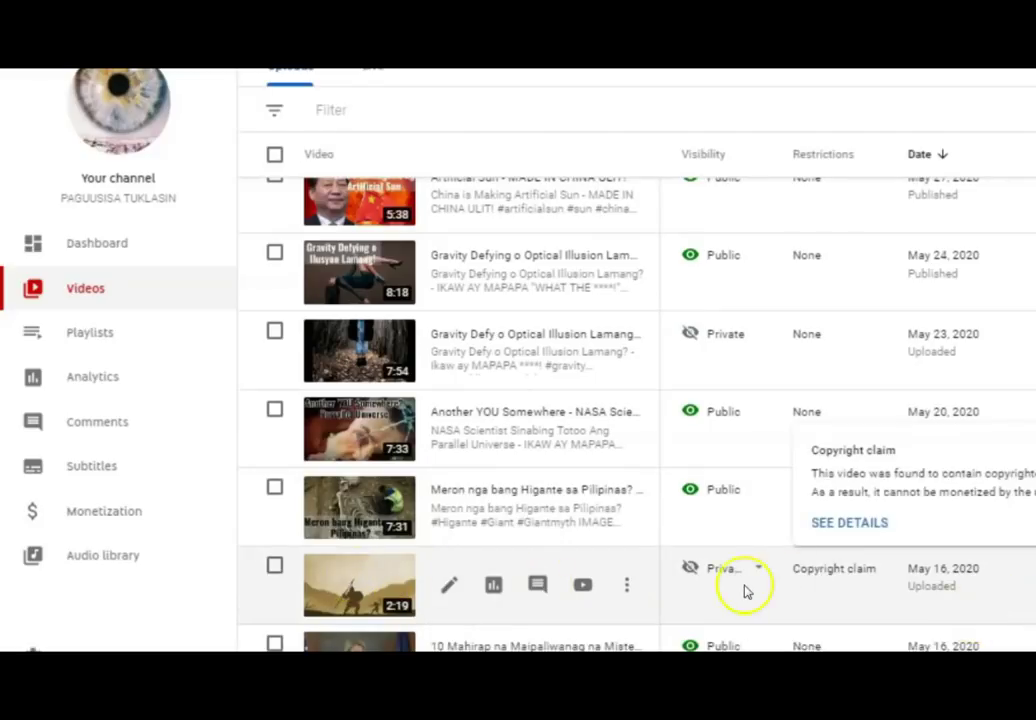
pyautogui.moveTo(828, 612)
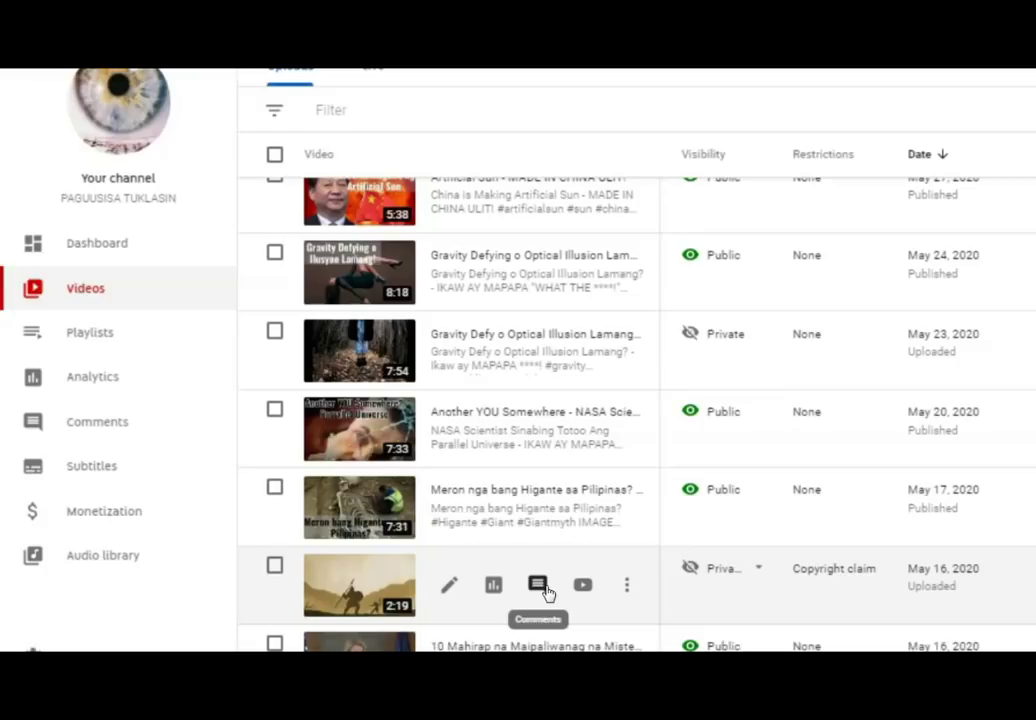
pyautogui.moveTo(856, 585)
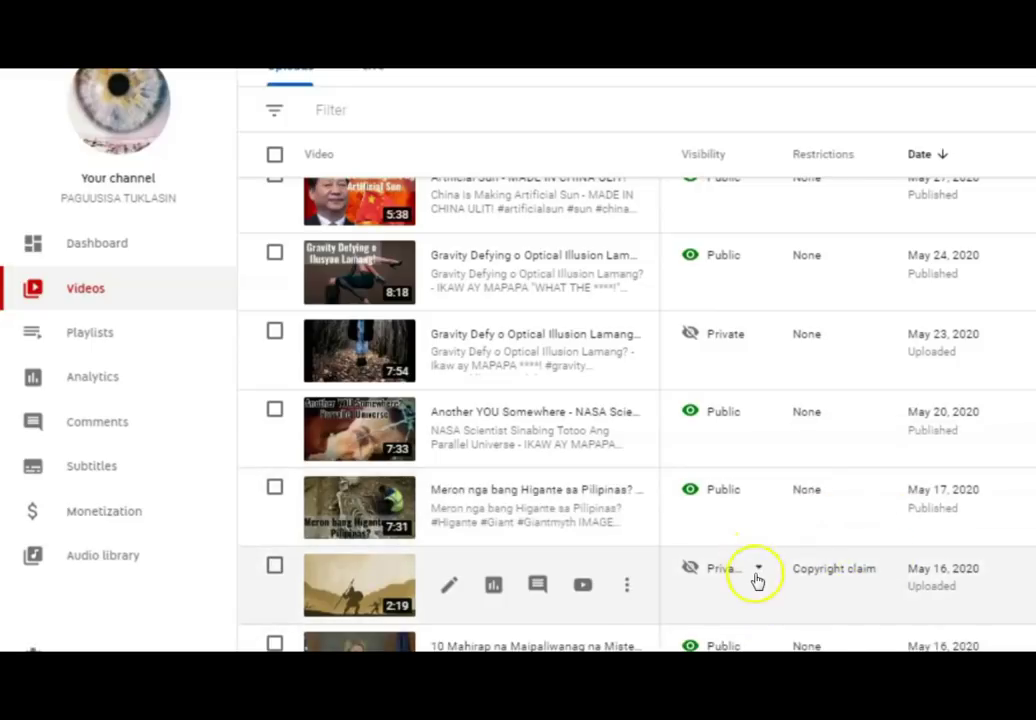
pyautogui.moveTo(880, 603)
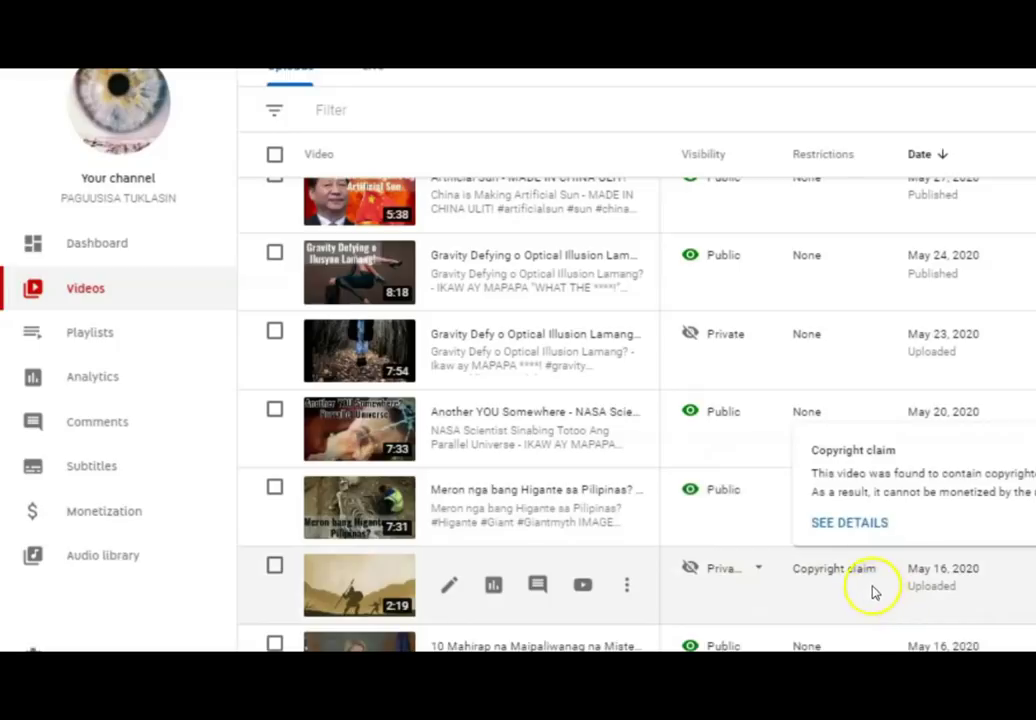
pyautogui.click(826, 535)
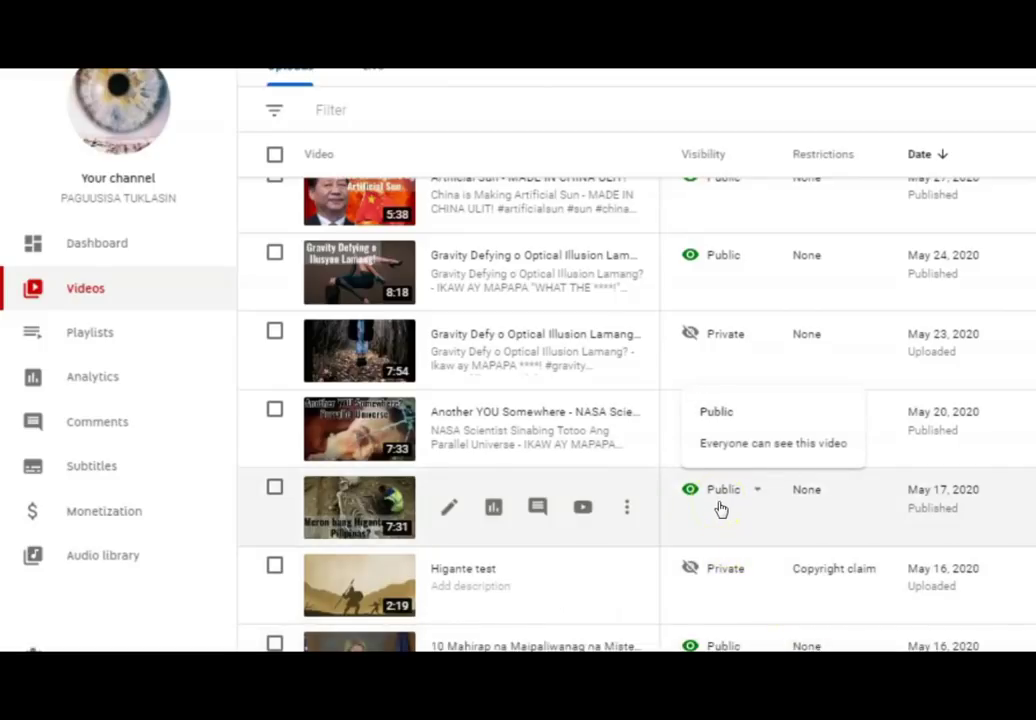
pyautogui.moveTo(834, 584)
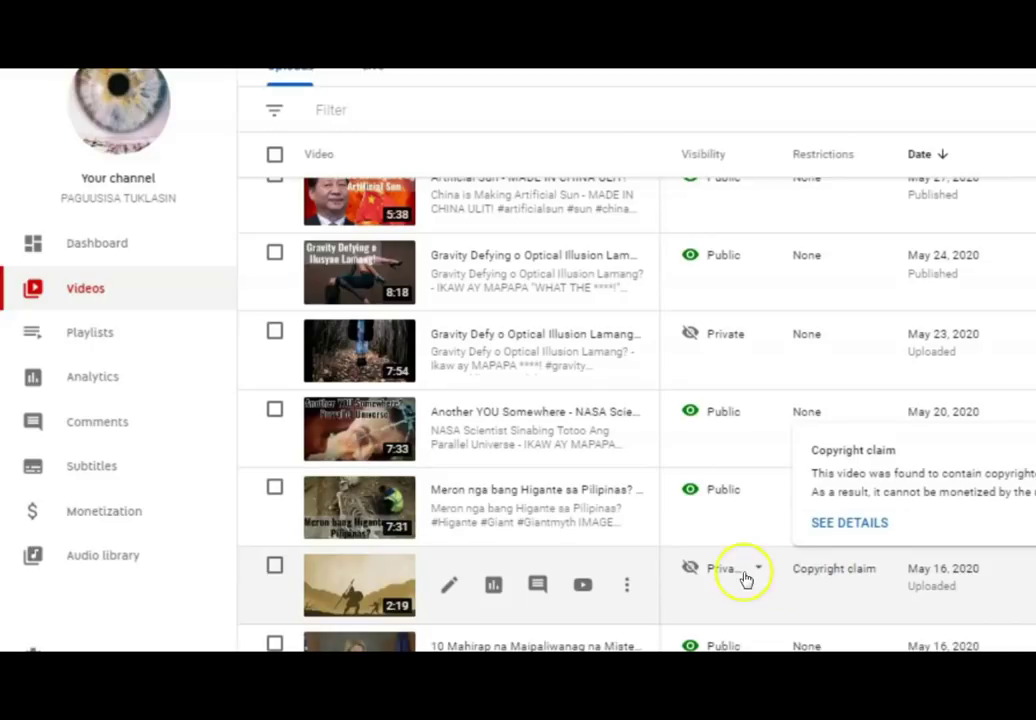
pyautogui.moveTo(746, 578)
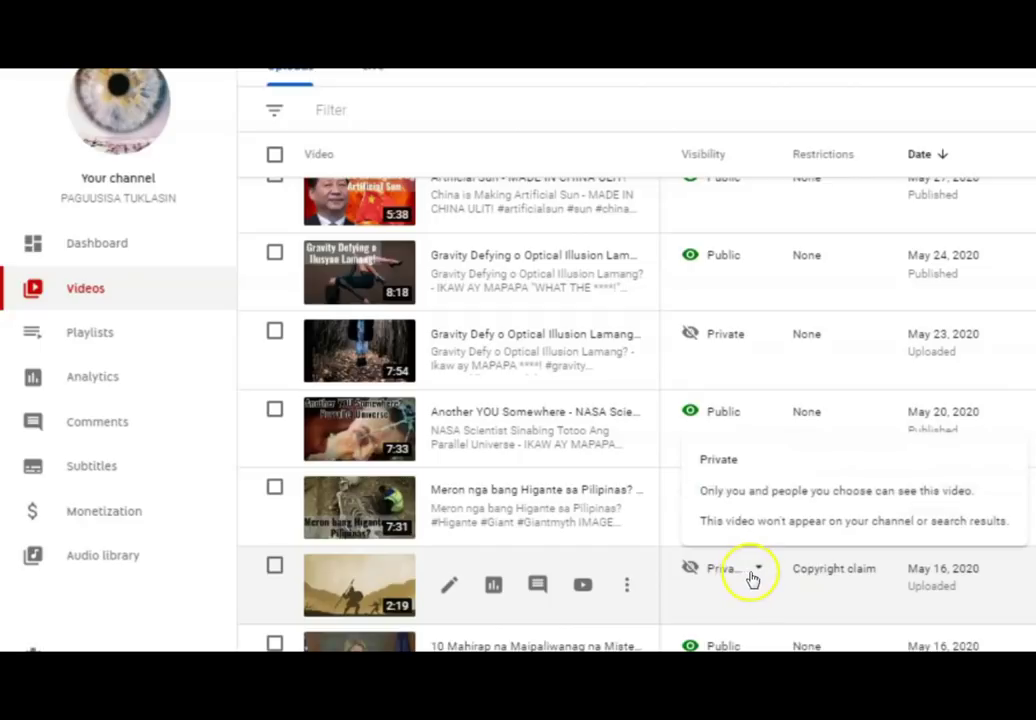
pyautogui.moveTo(870, 588)
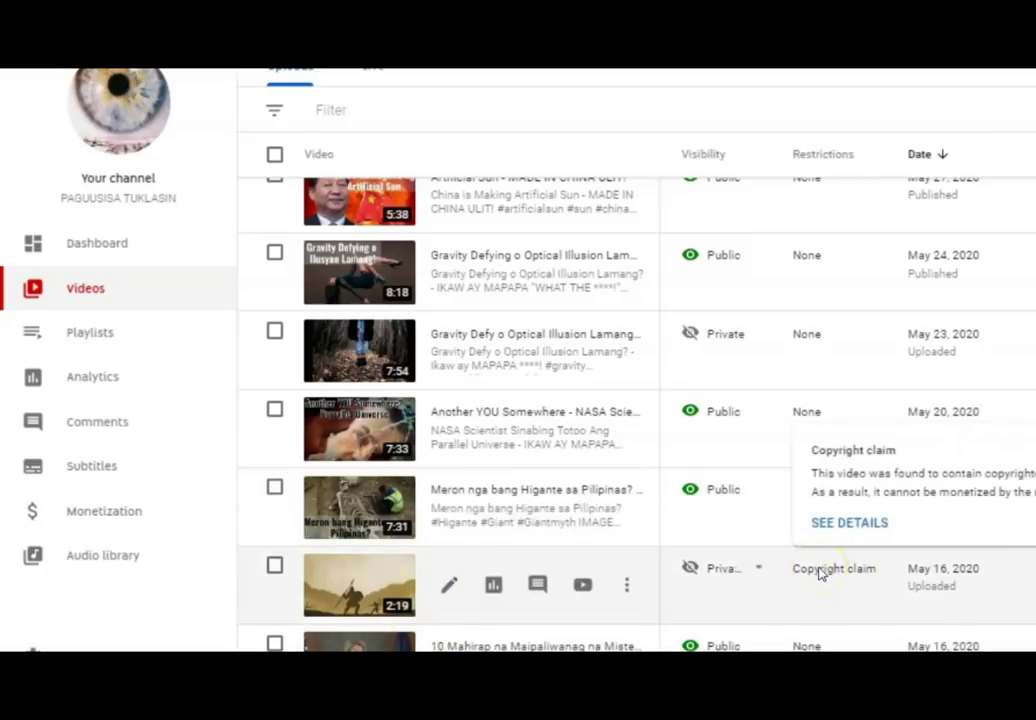
# - Show the Higante test claim details and dismiss the Select action popup
pyautogui.click(843, 528)
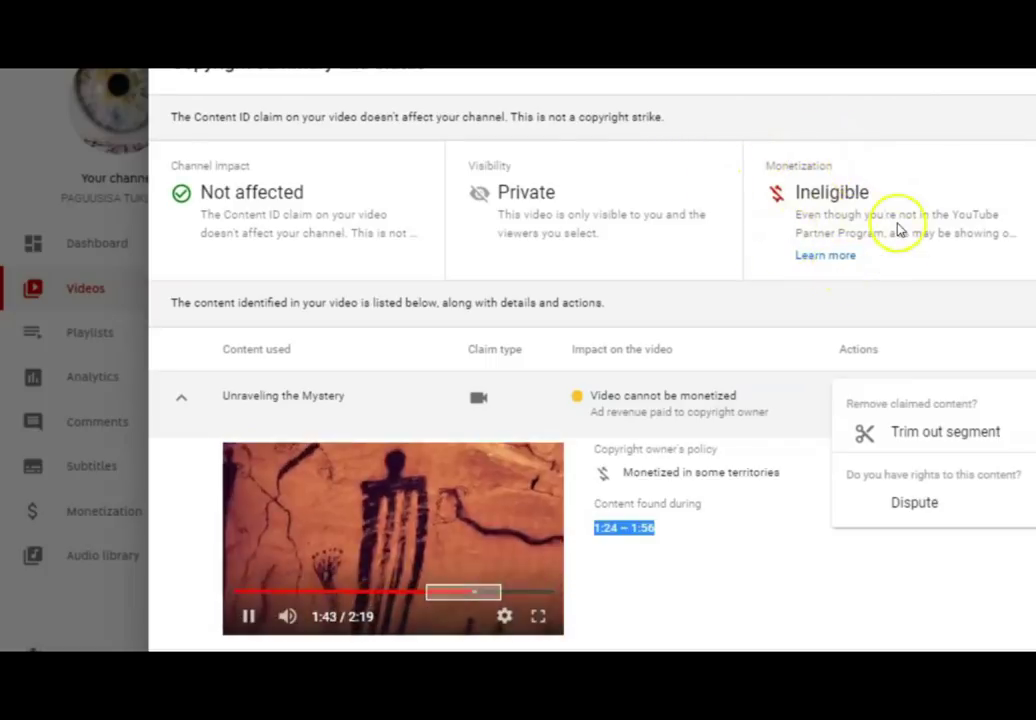
pyautogui.click(950, 74)
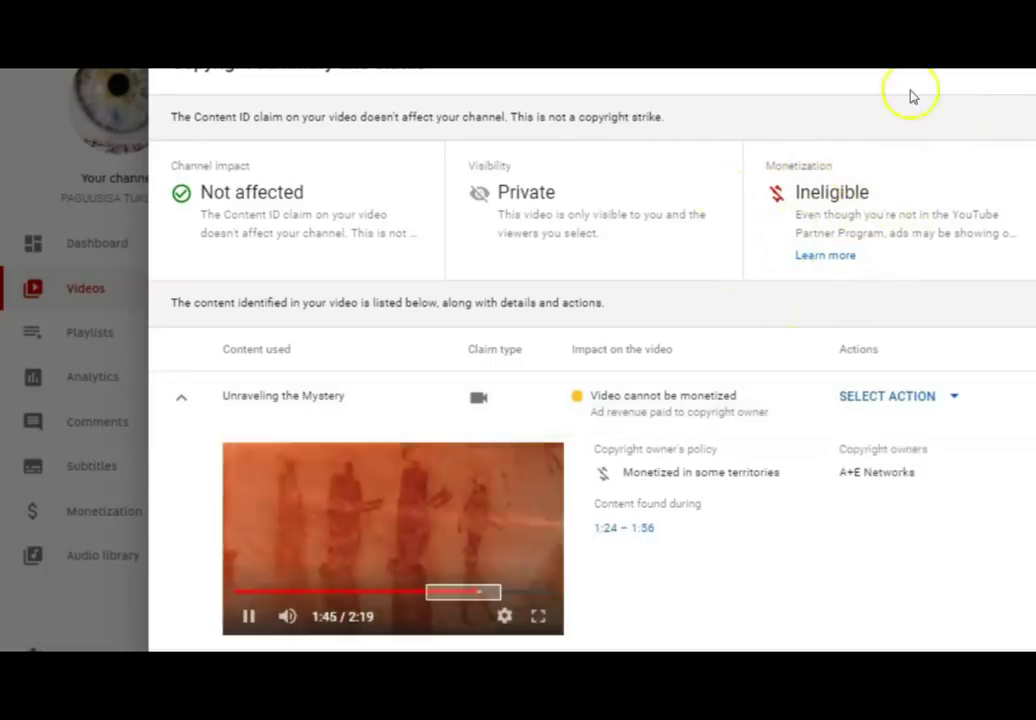
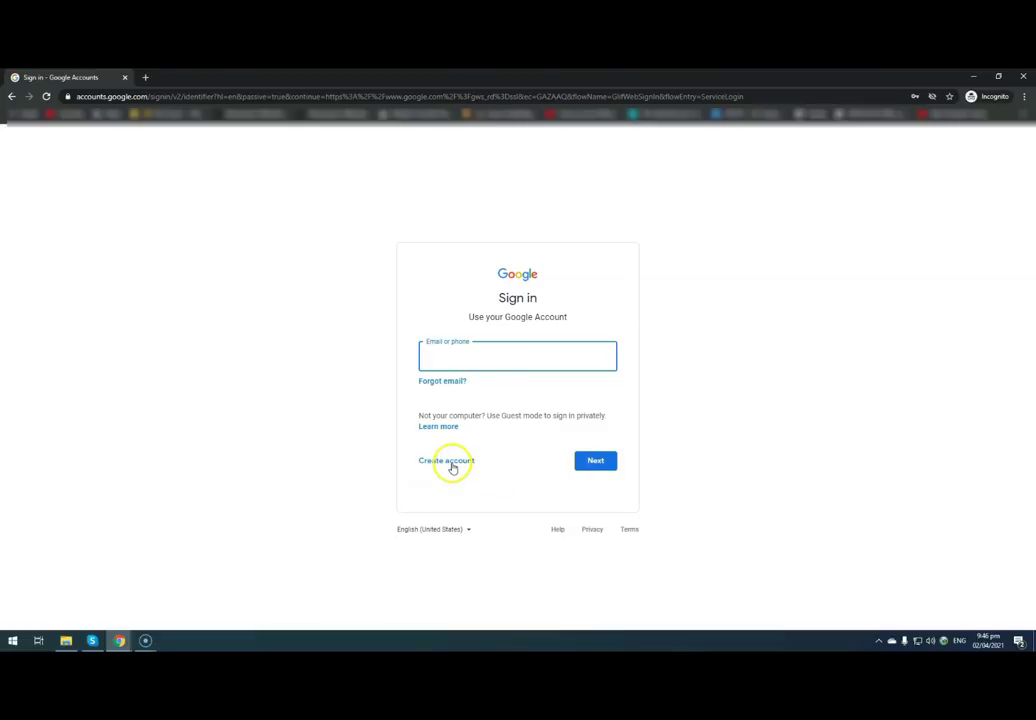
# - Start creating a new Google account for personal use
pyautogui.click(452, 464)
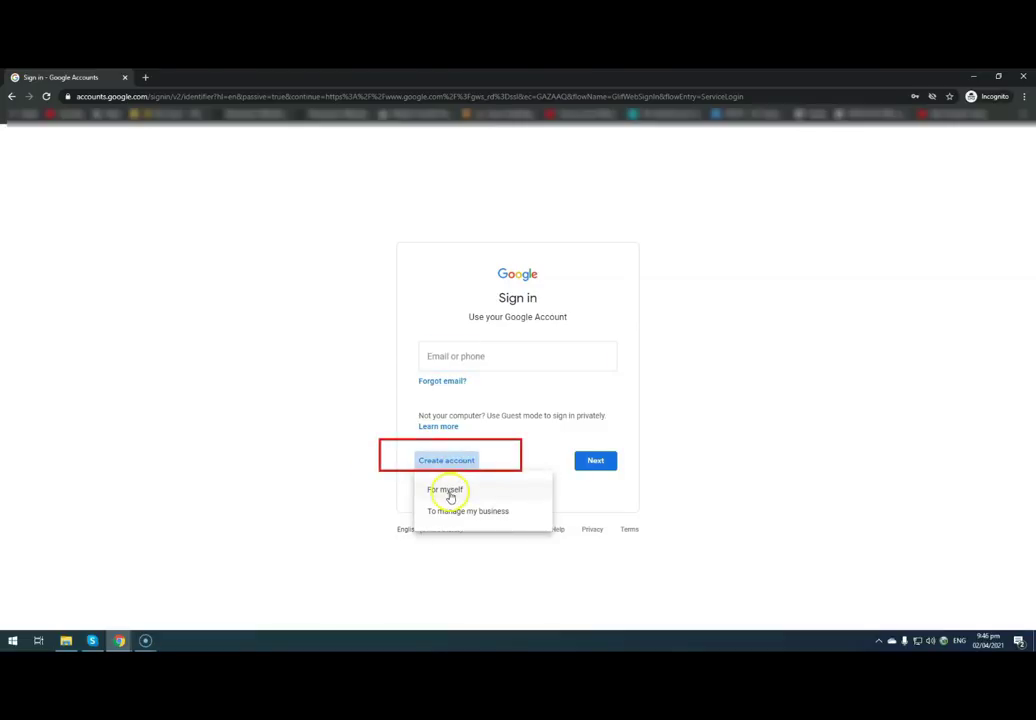
pyautogui.click(763, 527)
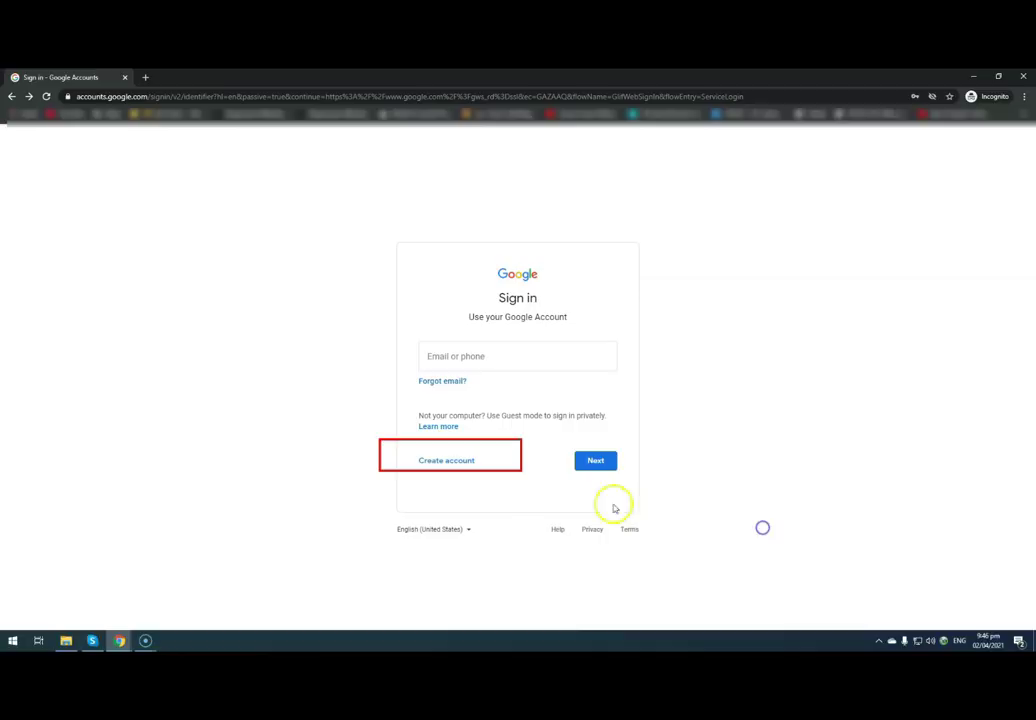
pyautogui.click(455, 465)
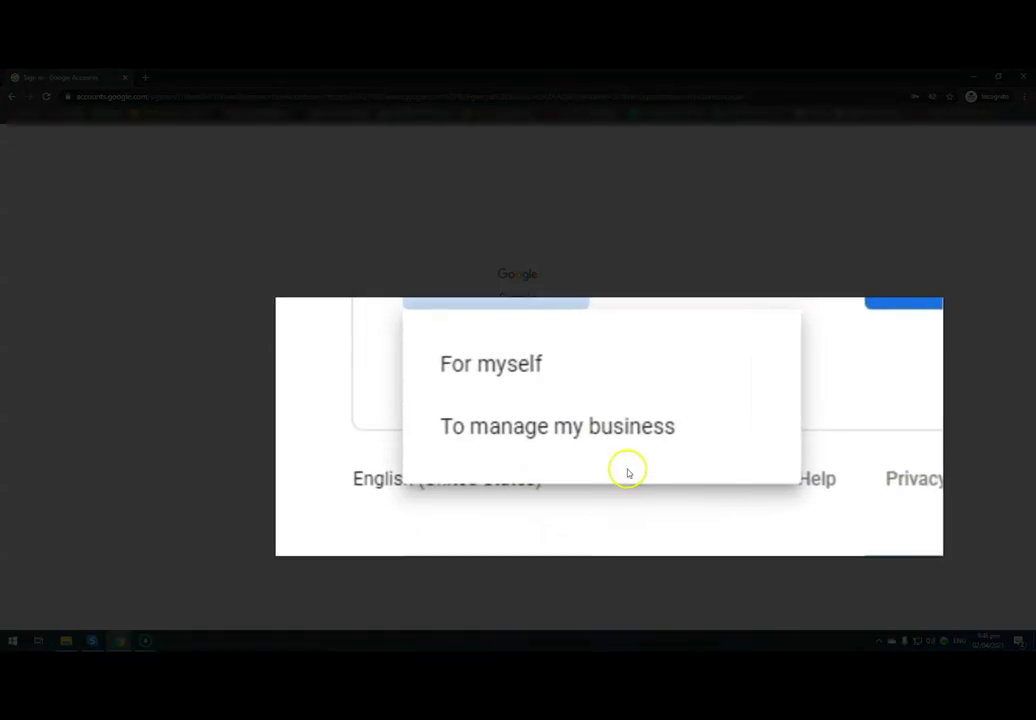
pyautogui.click(512, 366)
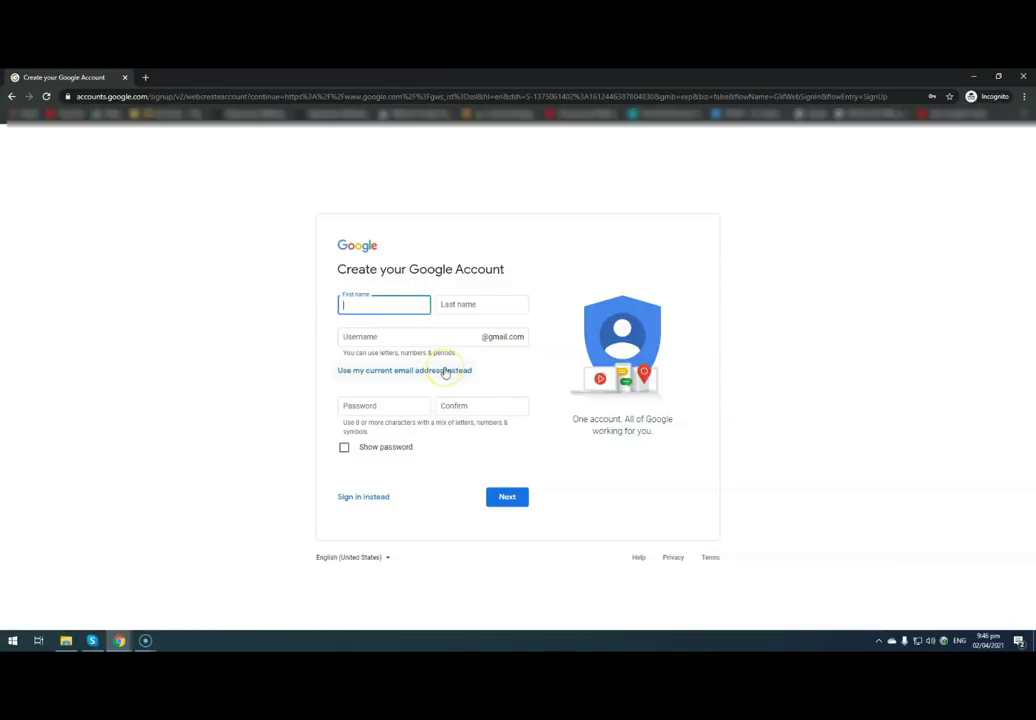
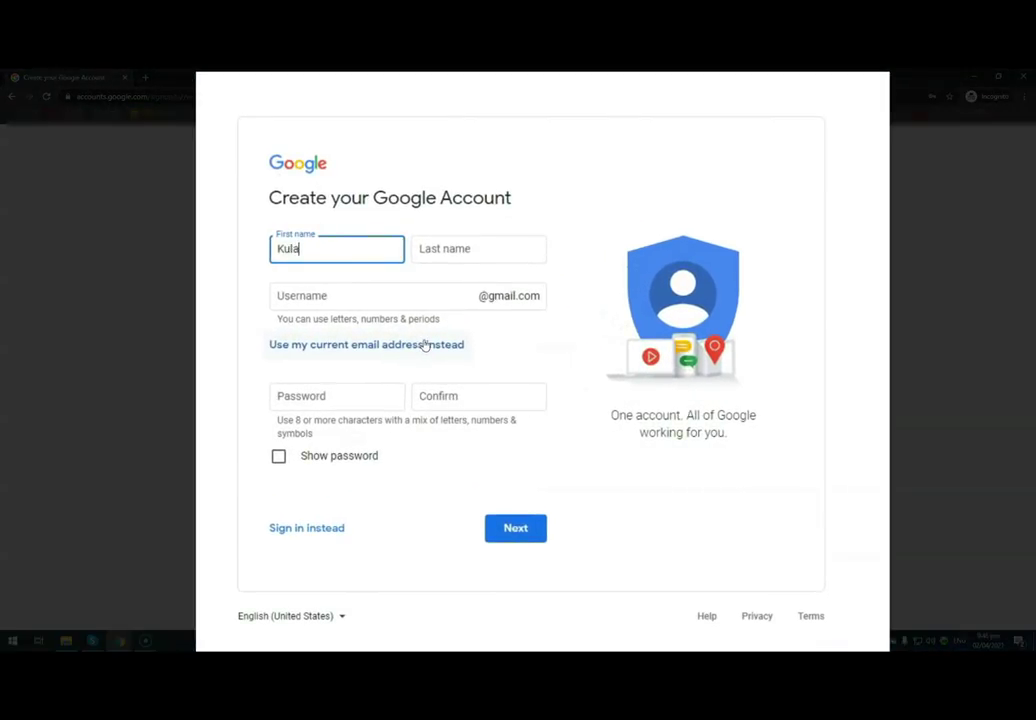
# - Enter the first name, last name and a username on the sign-up form
pyautogui.click(444, 247)
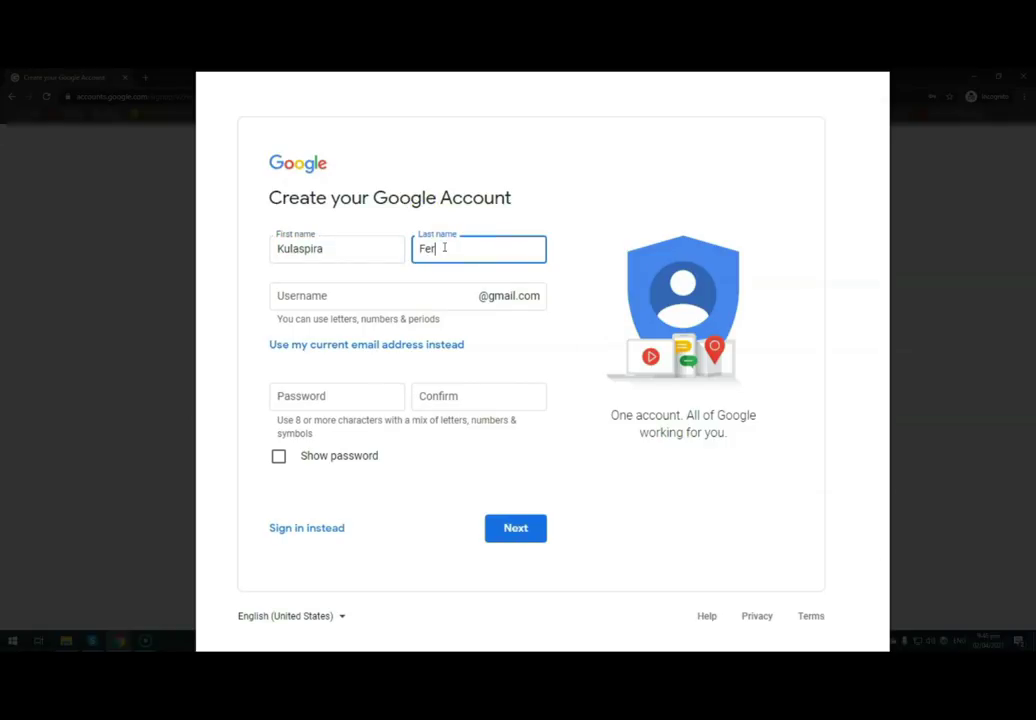
pyautogui.click(431, 304)
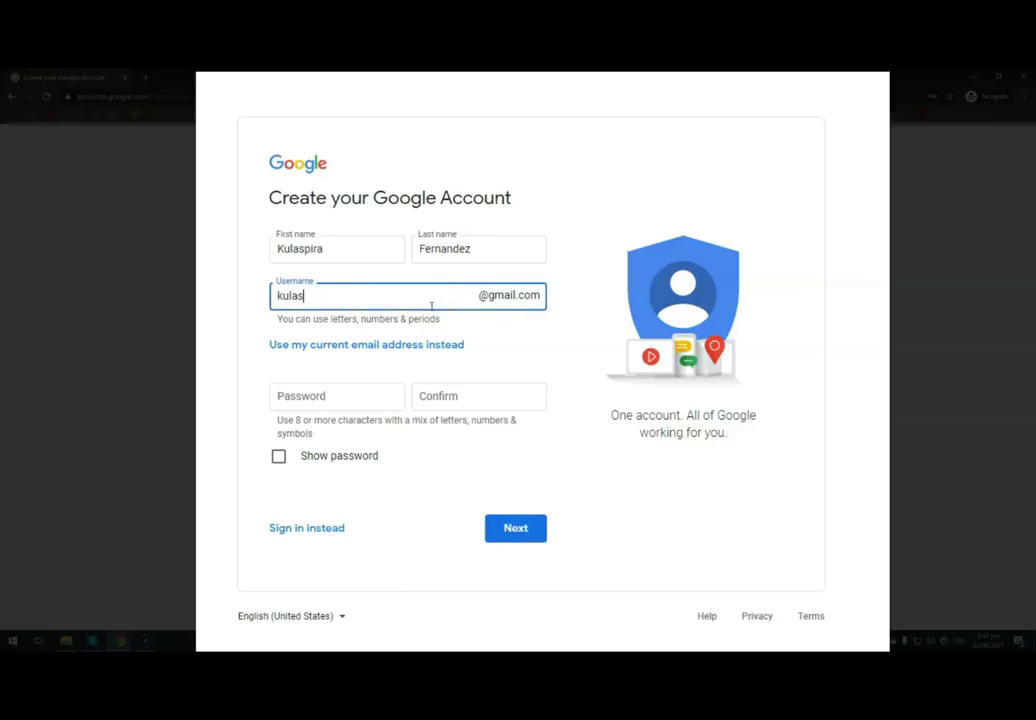
pyautogui.click(369, 400)
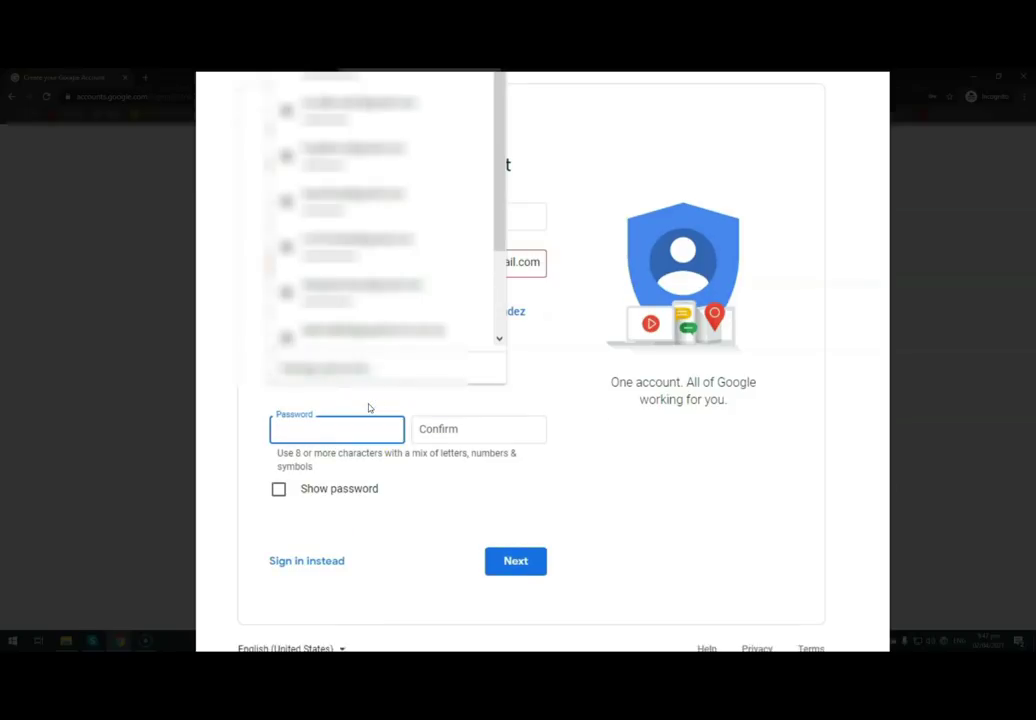
# - Revise the username after the first choice turns out to be taken
pyautogui.click(777, 414)
pyautogui.click(365, 266)
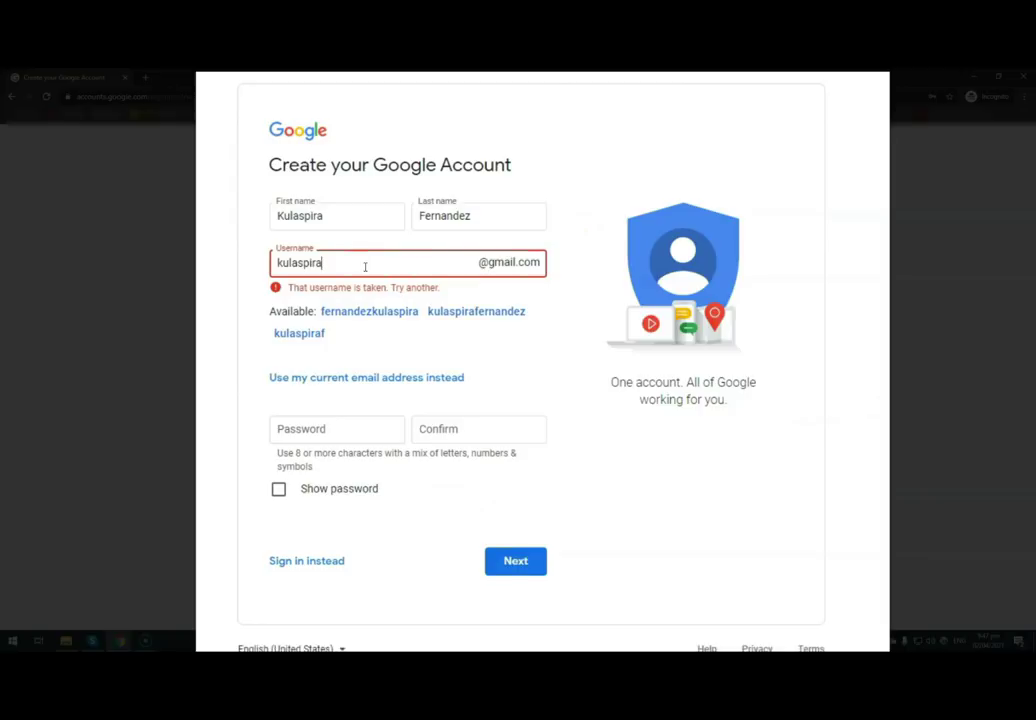
pyautogui.click(636, 423)
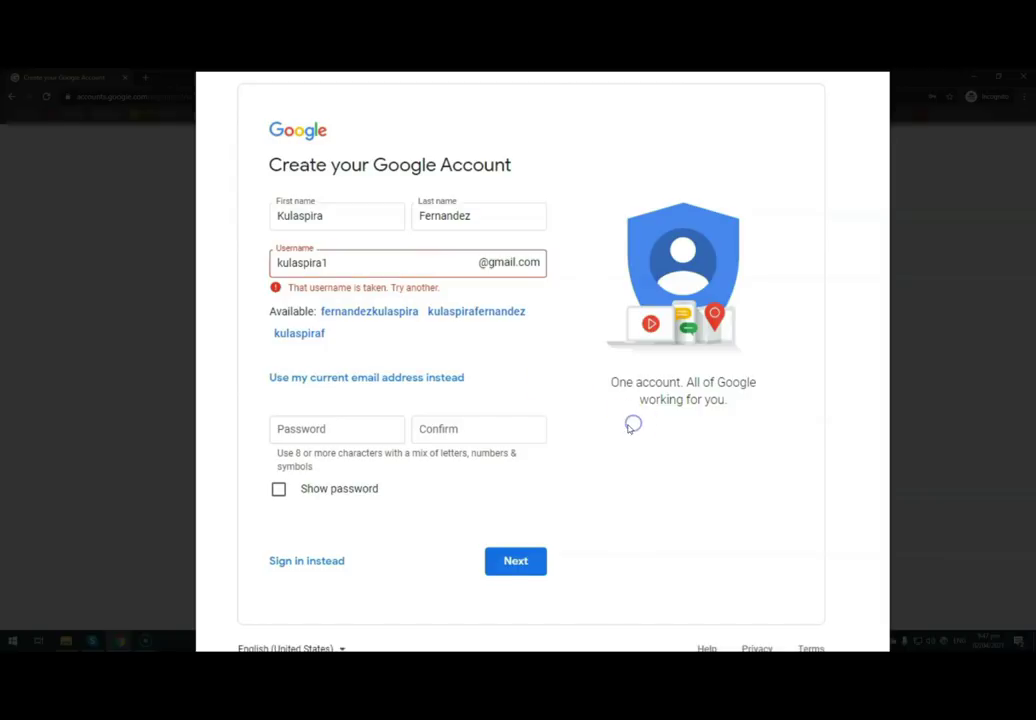
pyautogui.click(382, 262)
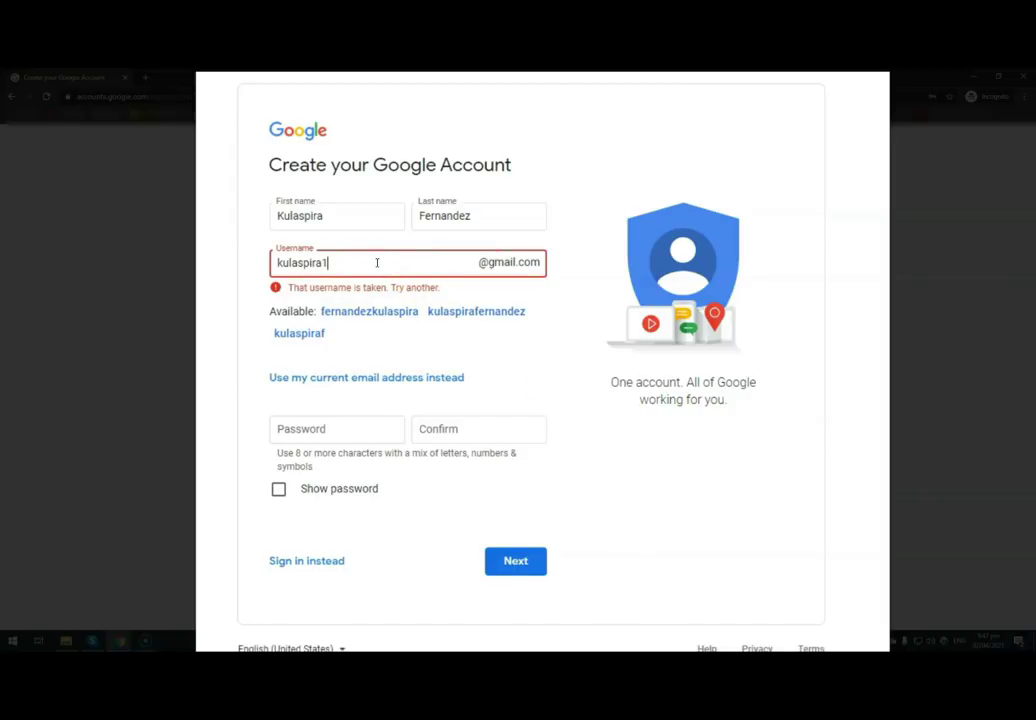
pyautogui.click(604, 422)
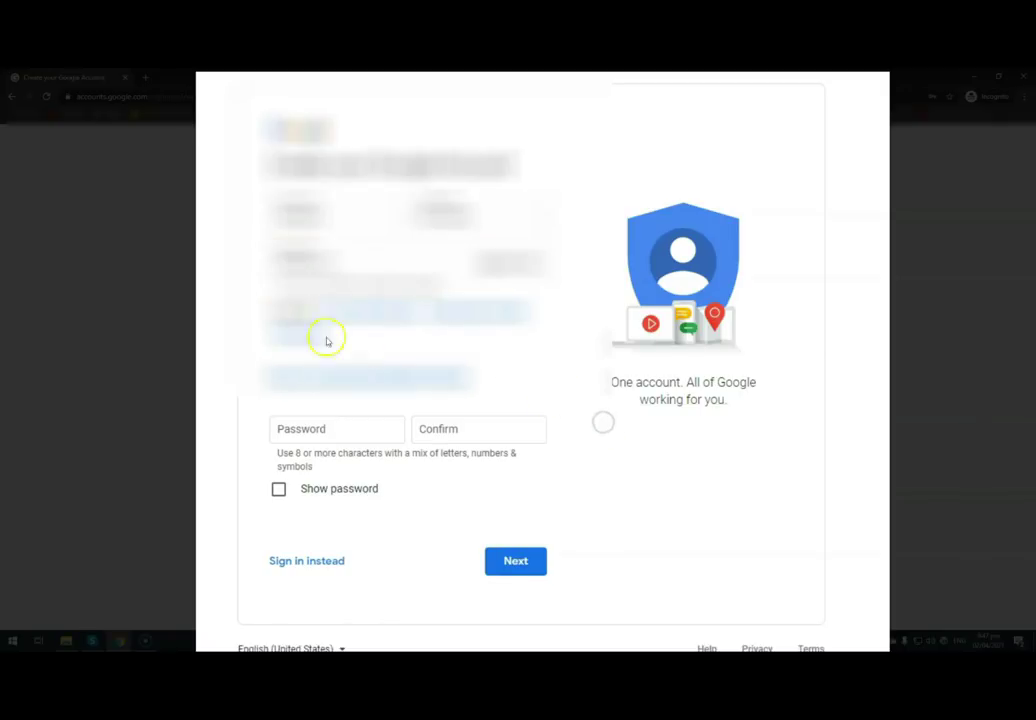
# - Turn on Show password, then enter and confirm the account password
pyautogui.click(346, 426)
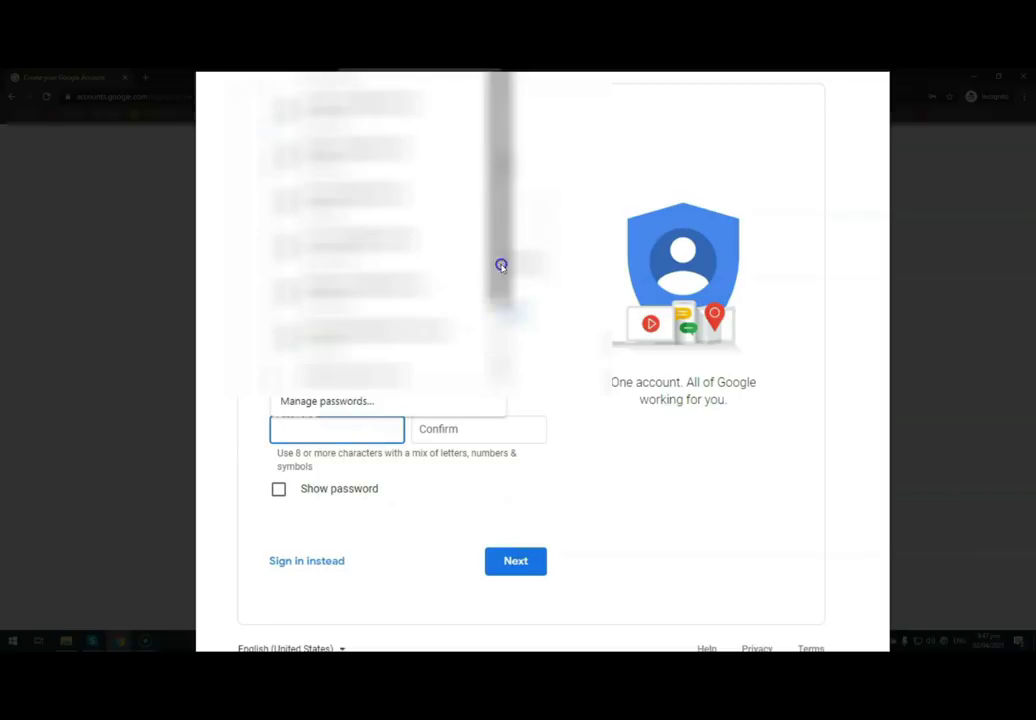
pyautogui.click(786, 299)
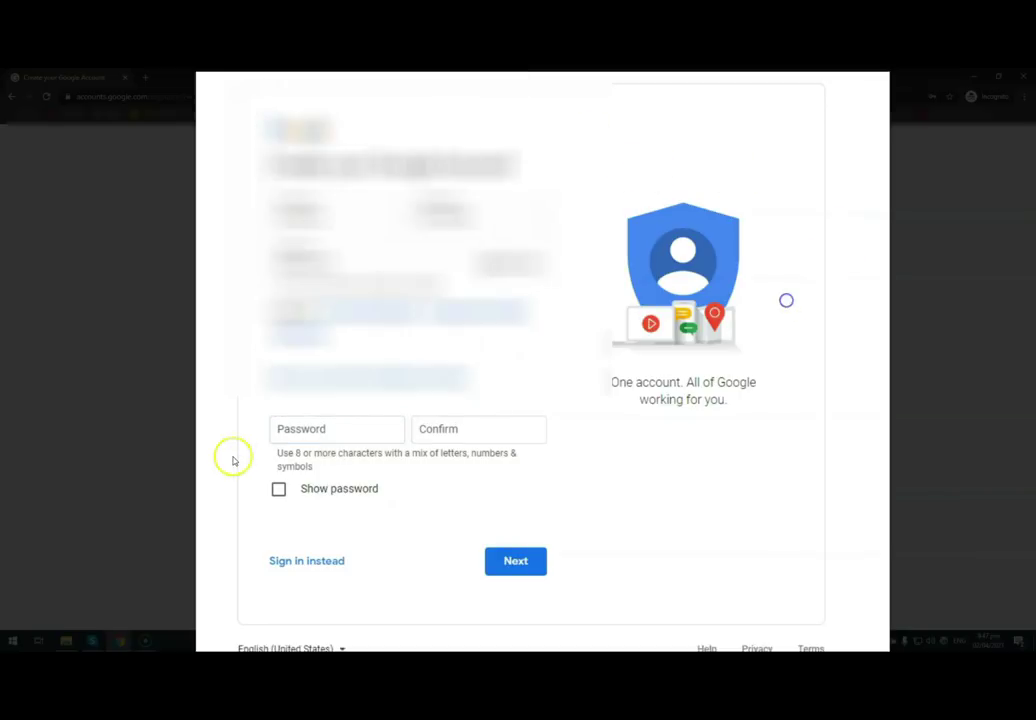
pyautogui.click(322, 436)
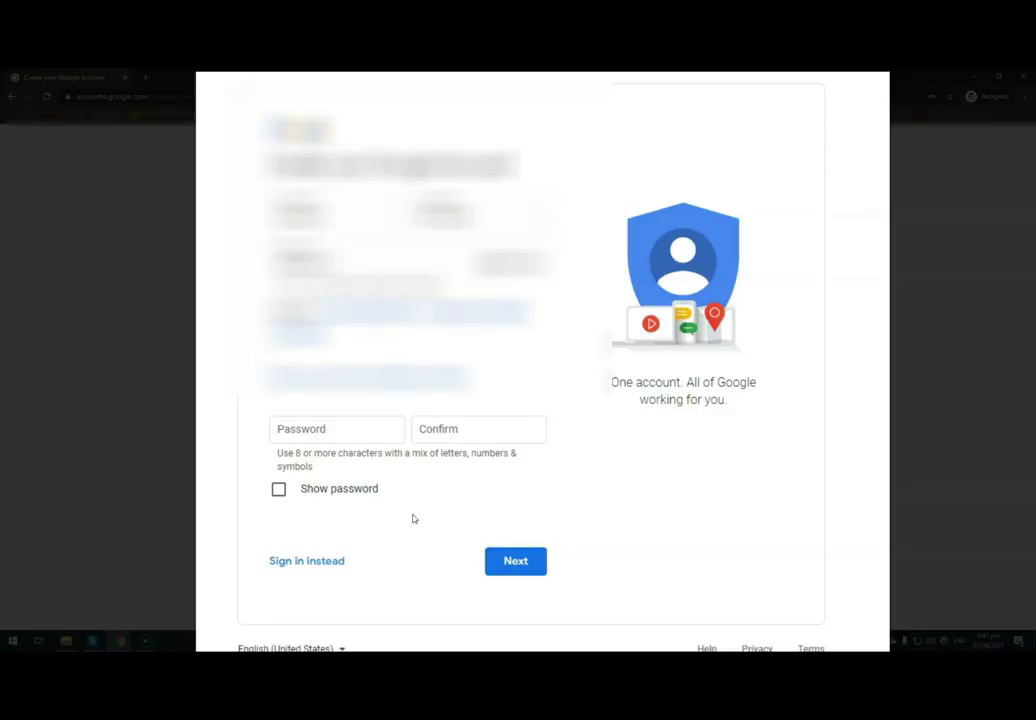
pyautogui.click(279, 489)
pyautogui.click(316, 428)
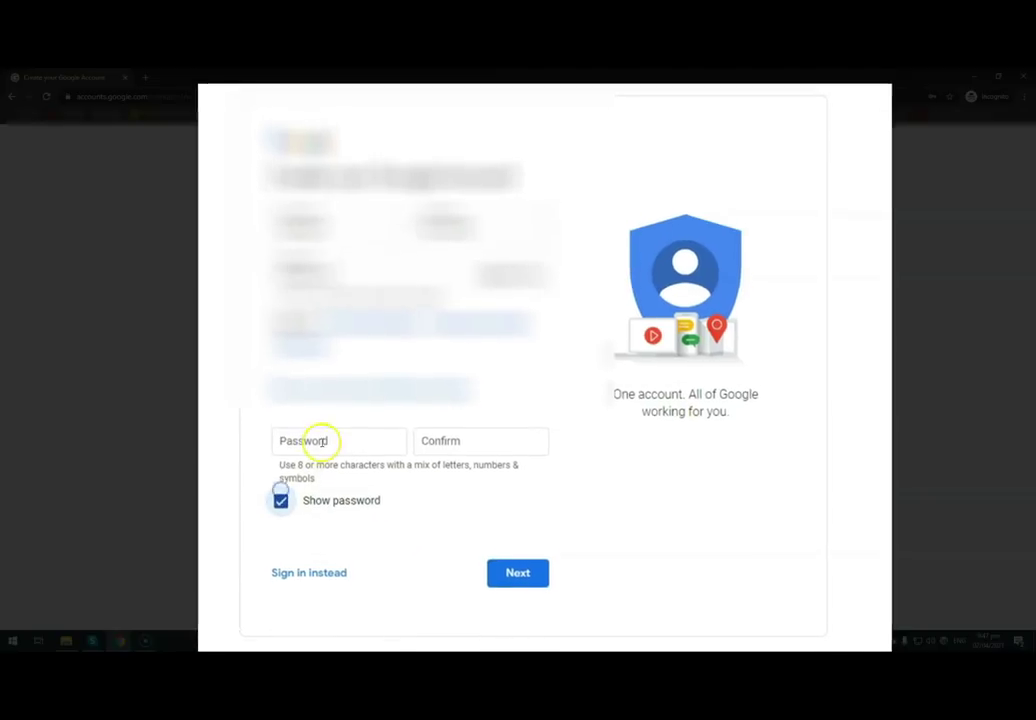
pyautogui.write('8')
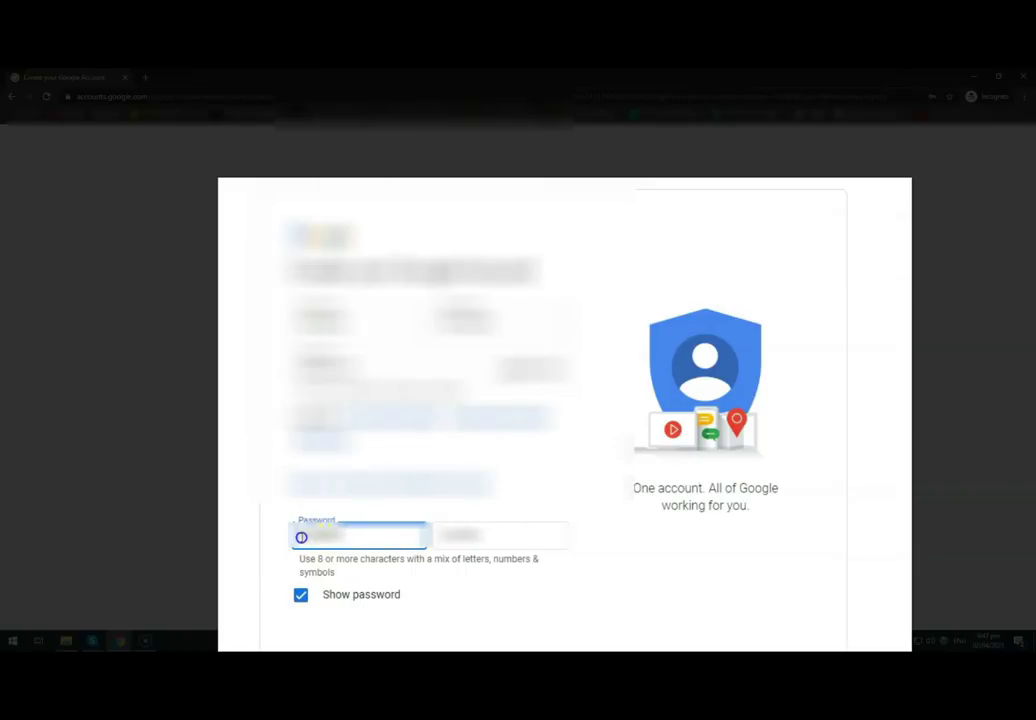
pyautogui.click(476, 534)
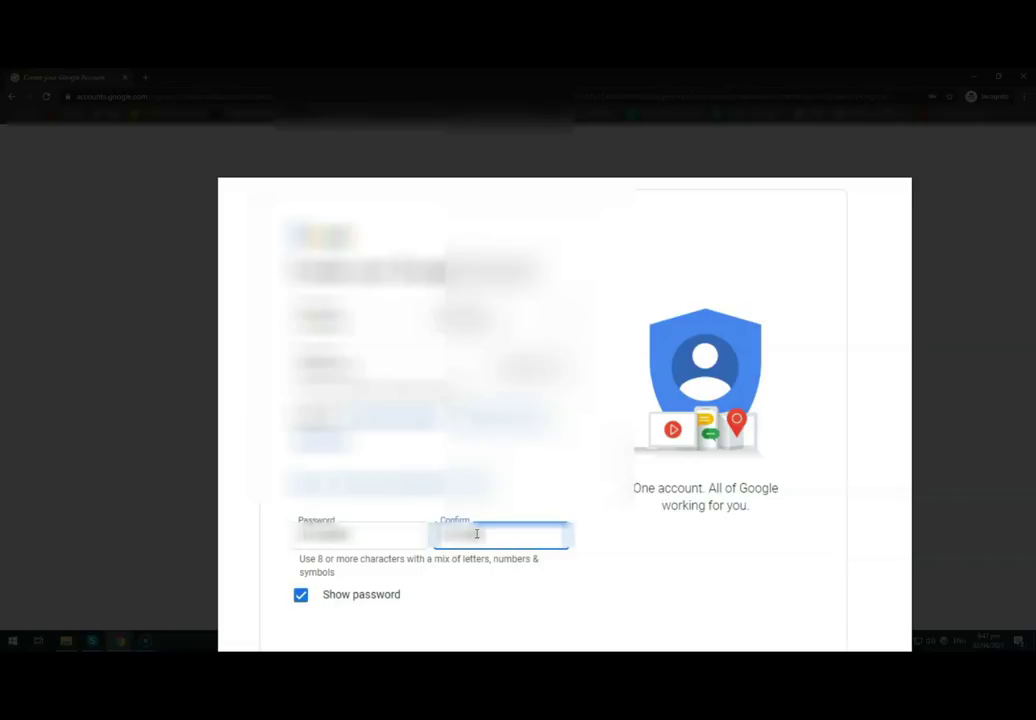
pyautogui.click(399, 434)
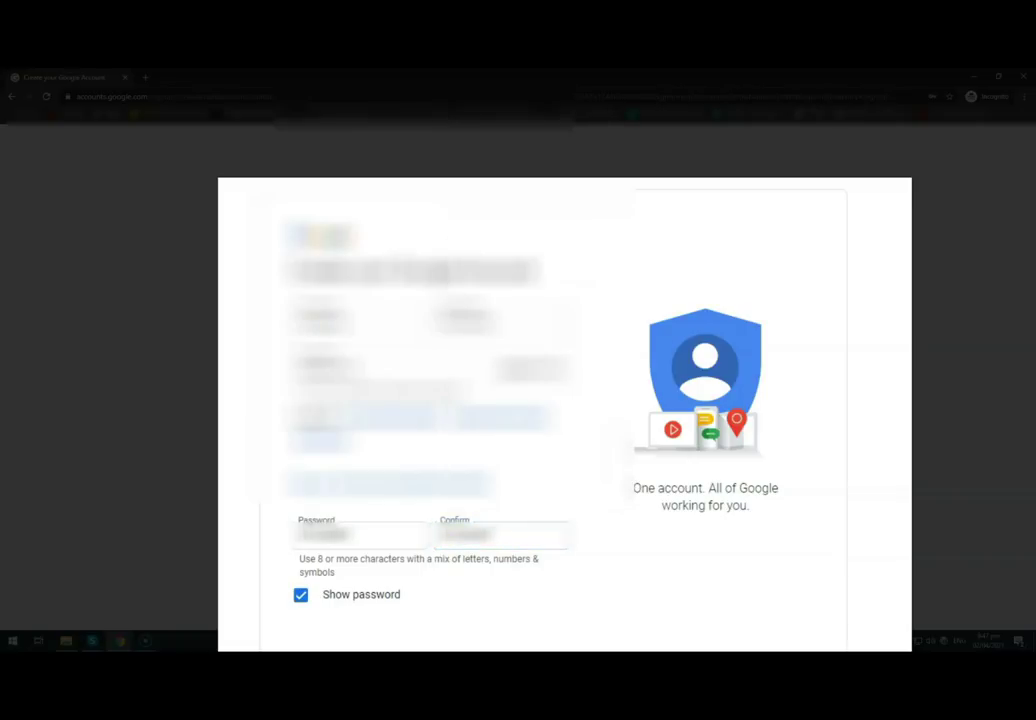
# - Submit the name details and enter the birthday January 1, 1971
pyautogui.click(530, 615)
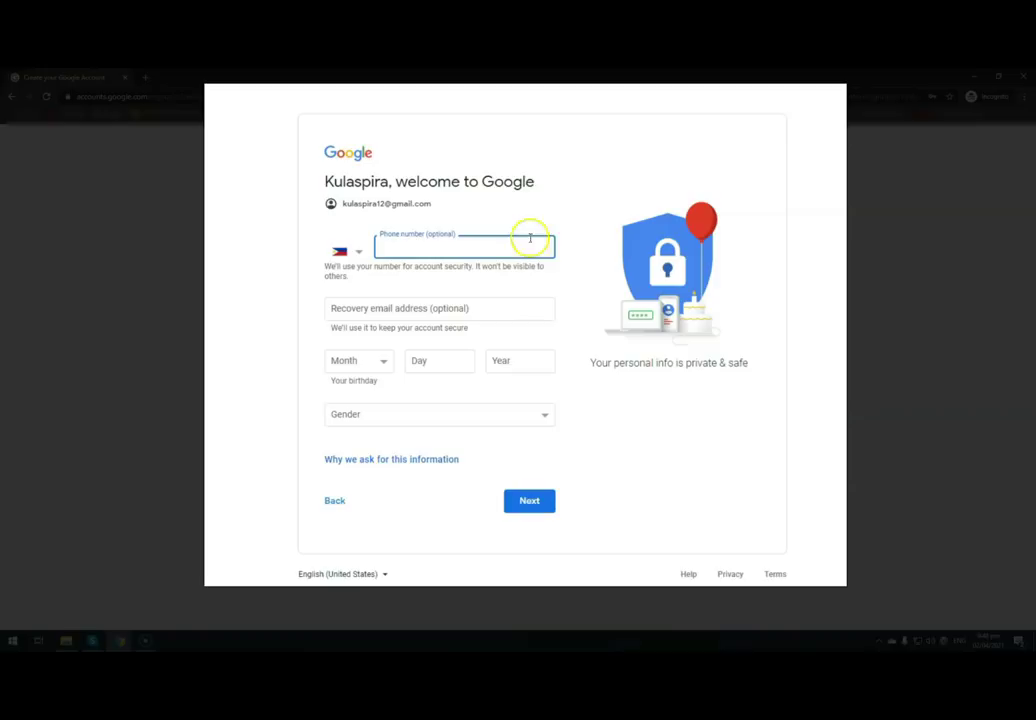
pyautogui.click(483, 310)
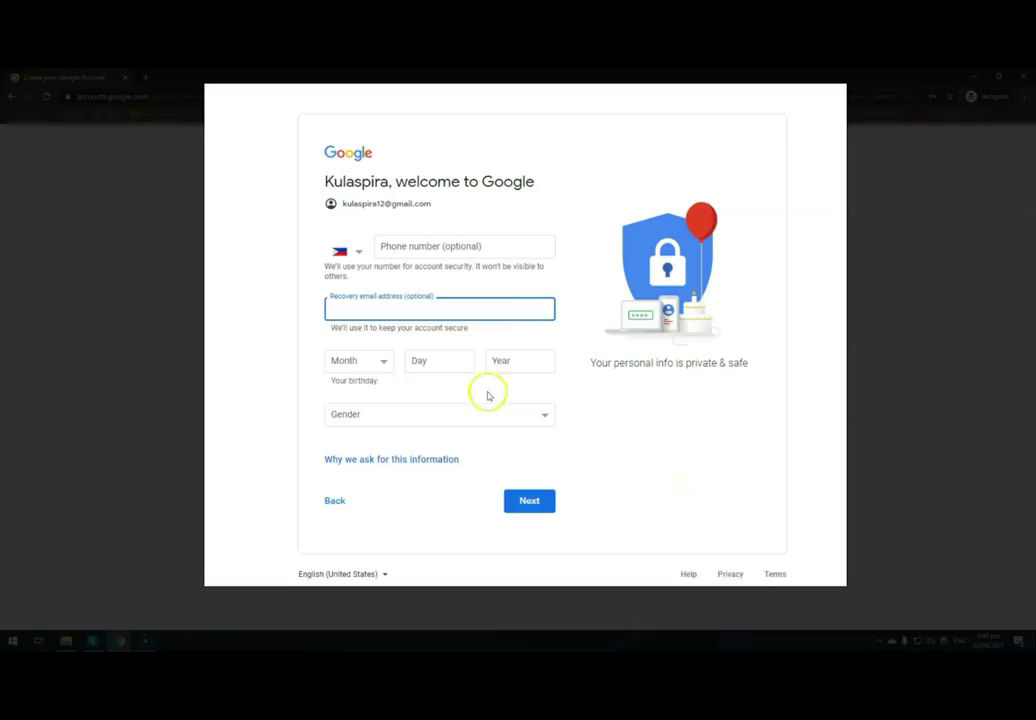
pyautogui.click(380, 366)
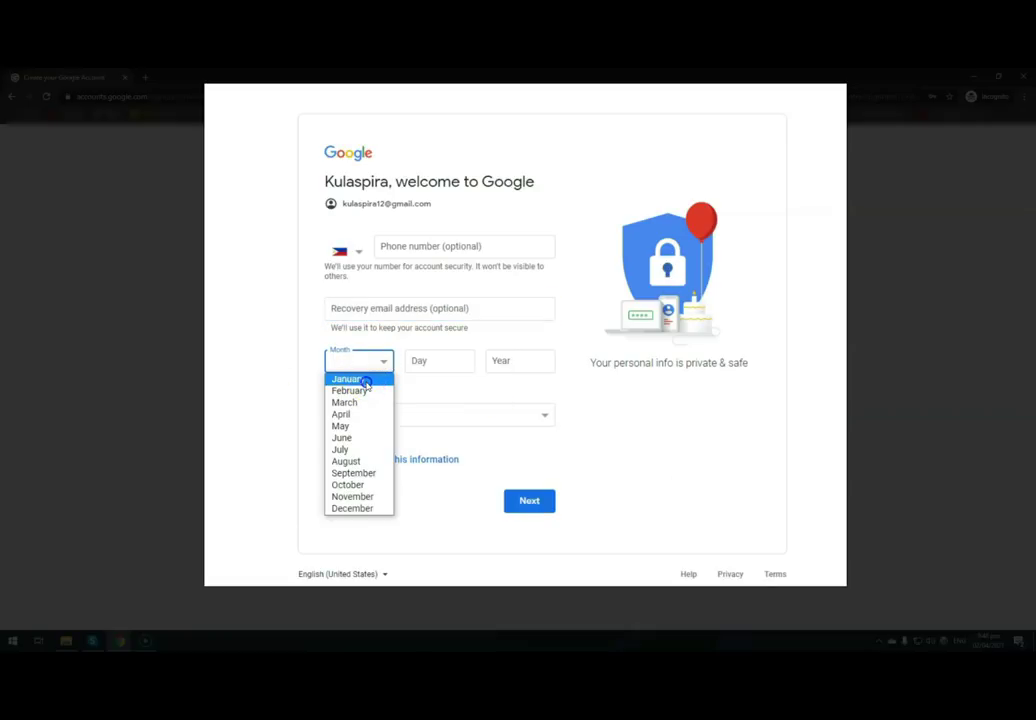
pyautogui.click(366, 382)
pyautogui.click(434, 361)
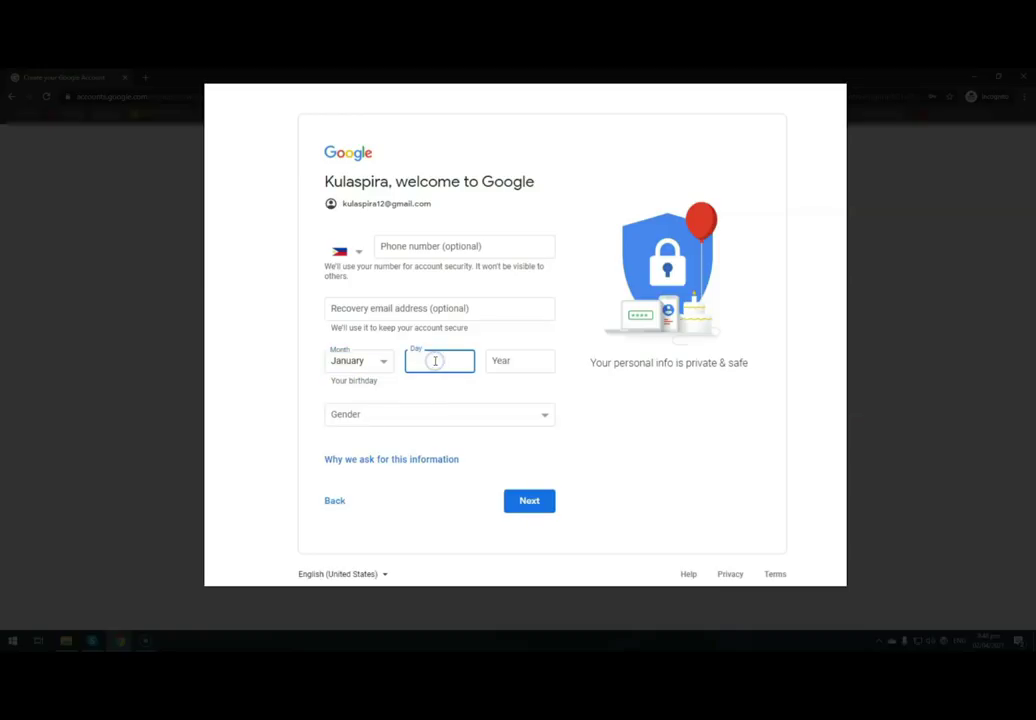
pyautogui.write('1')
pyautogui.click(516, 359)
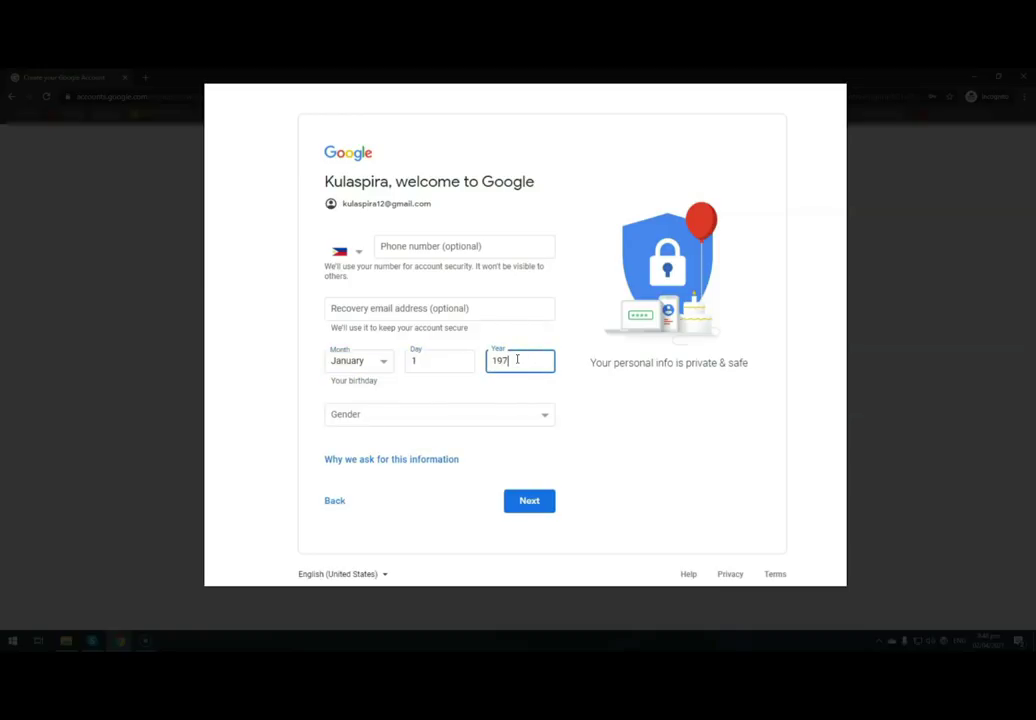
# - Set gender to Male, continue, and accept the privacy and terms
pyautogui.click(540, 416)
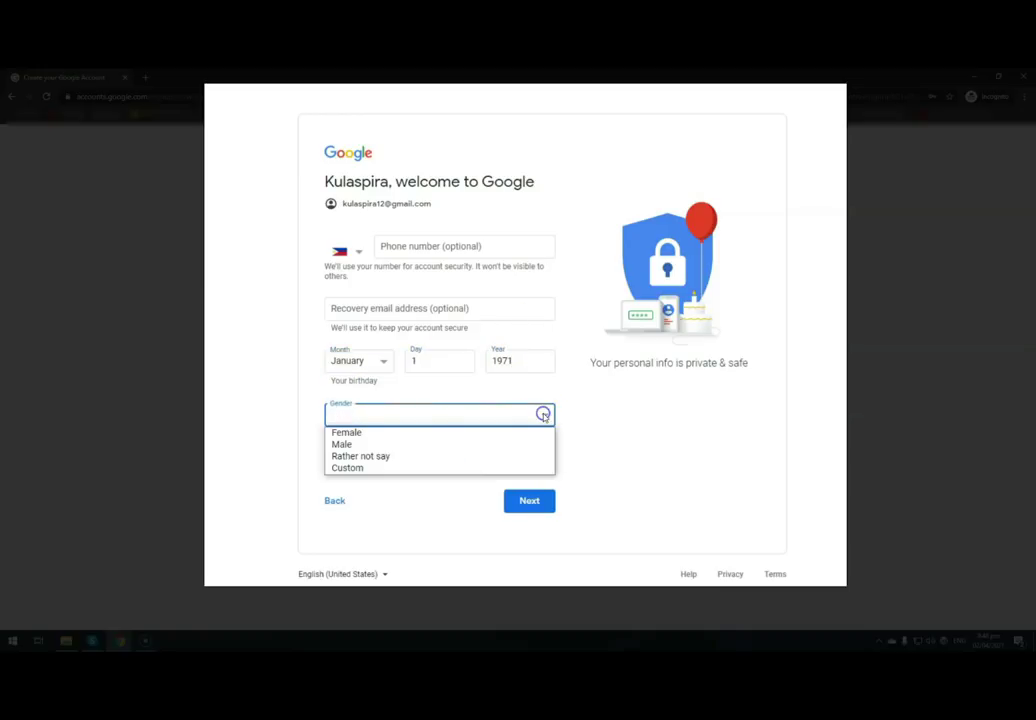
pyautogui.click(389, 445)
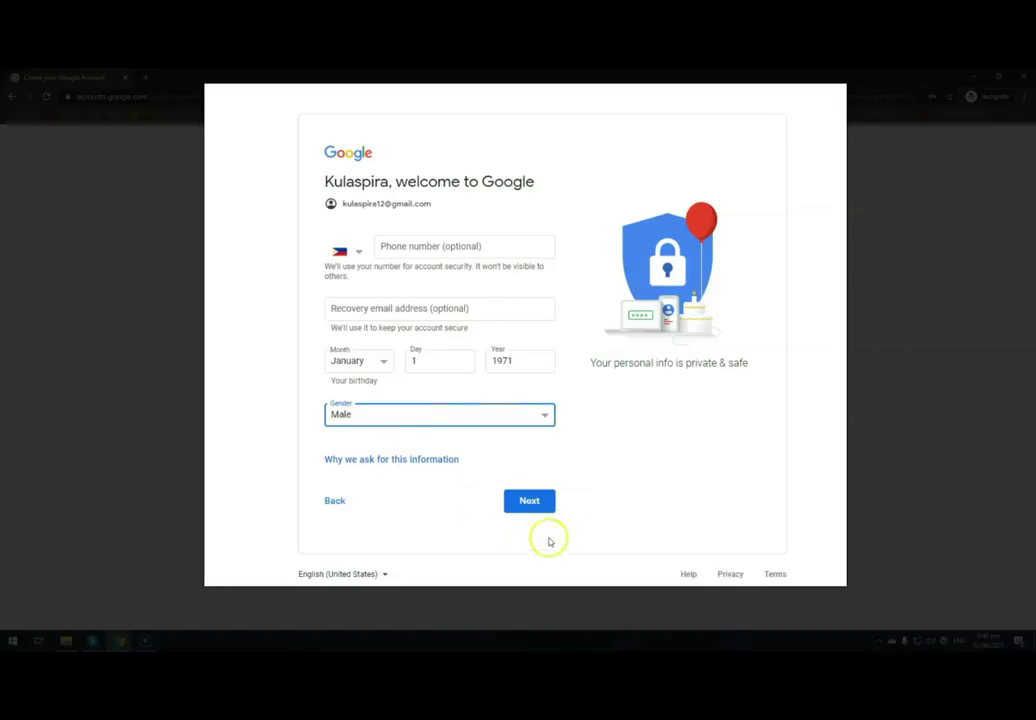
pyautogui.click(534, 502)
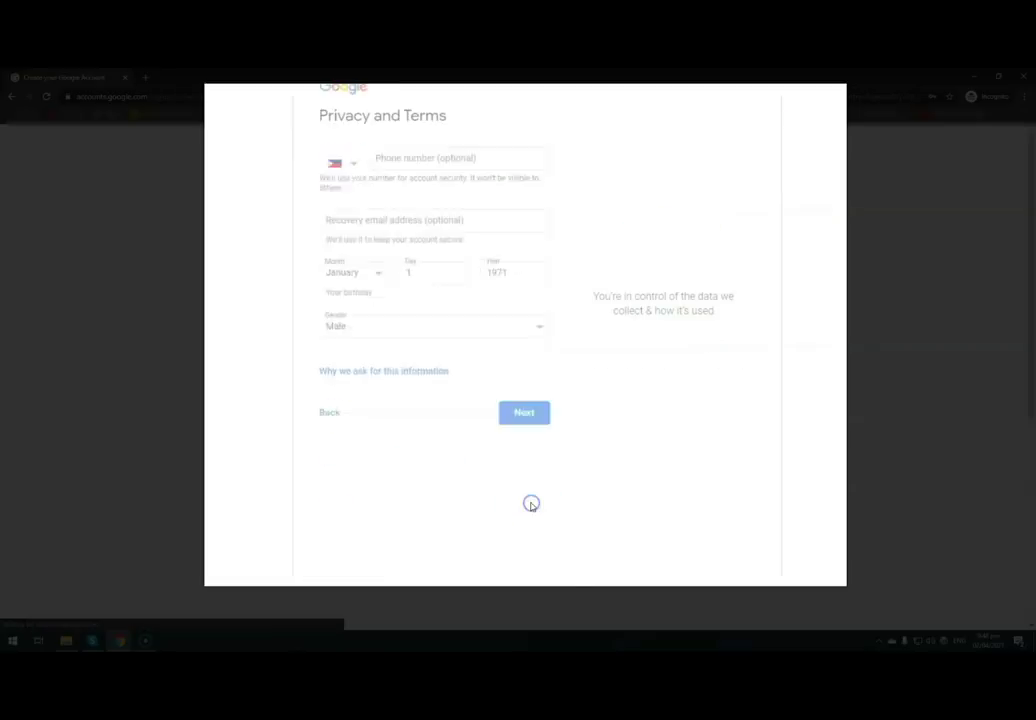
pyautogui.scroll(-10, 456, 576)
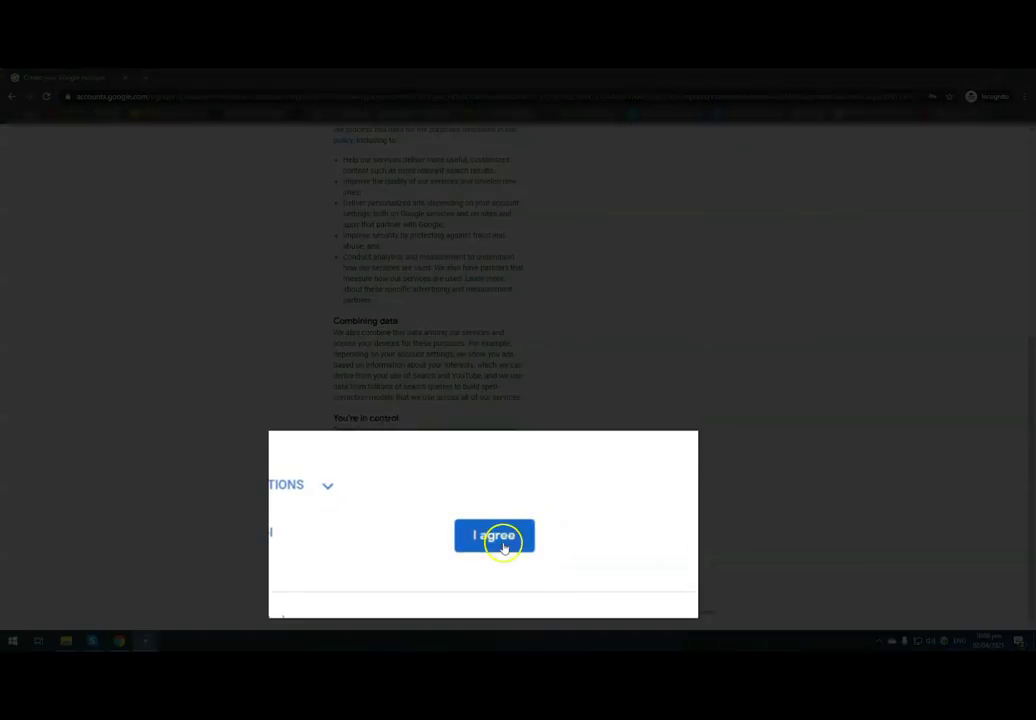
pyautogui.click(499, 540)
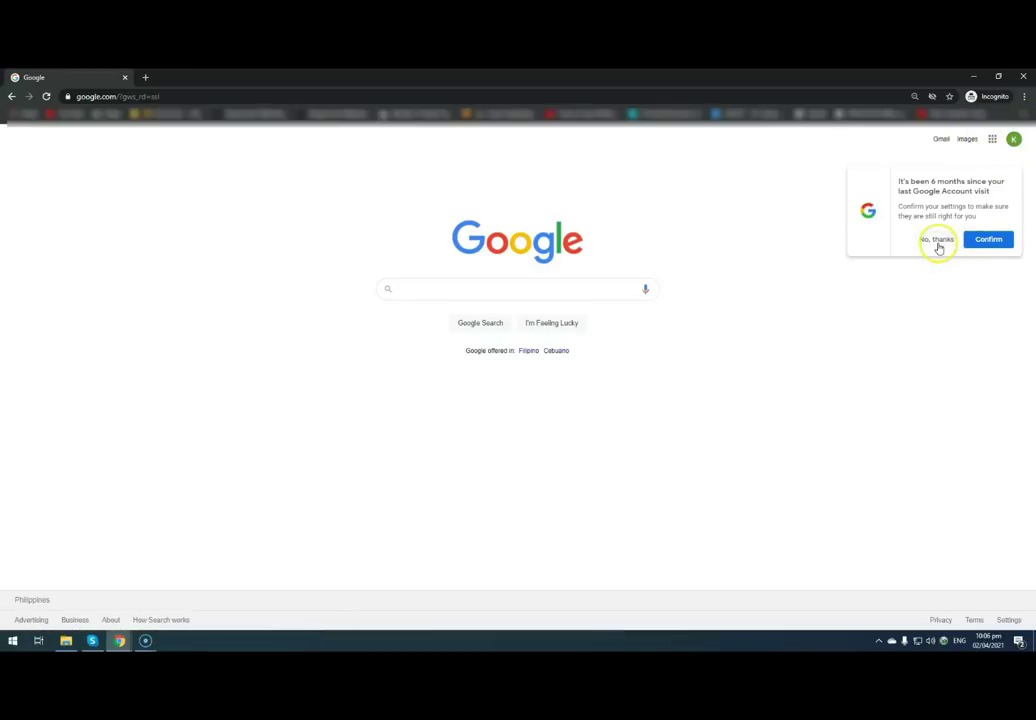
# - Dismiss the reminder, go to YouTube via Google apps, sign in, and show account options
pyautogui.click(938, 241)
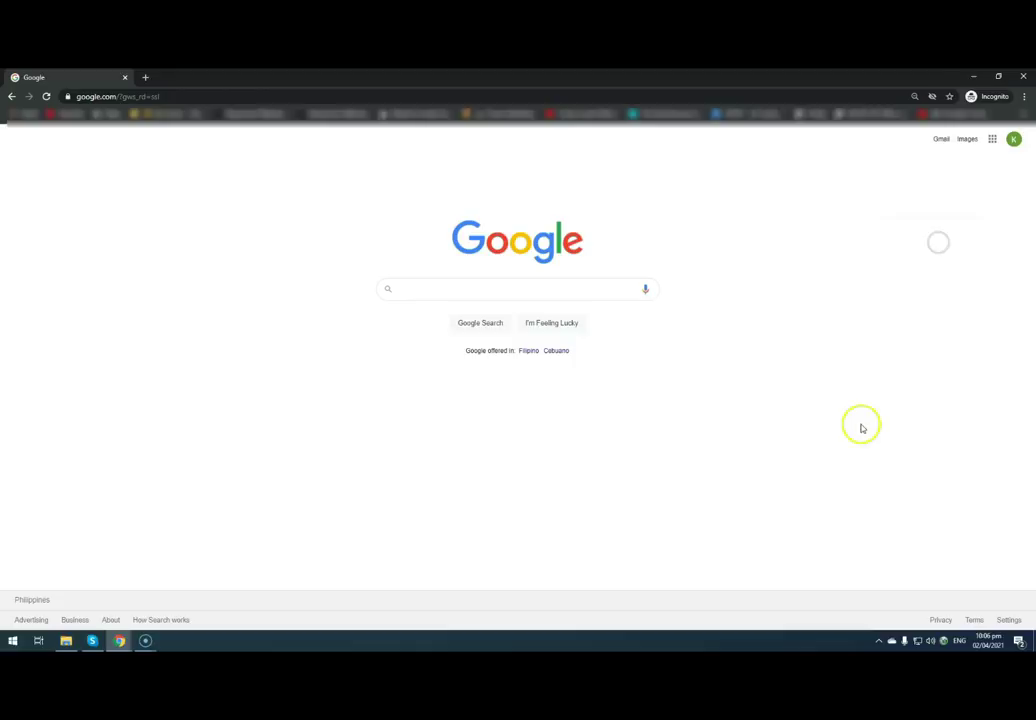
pyautogui.middleClick(993, 145)
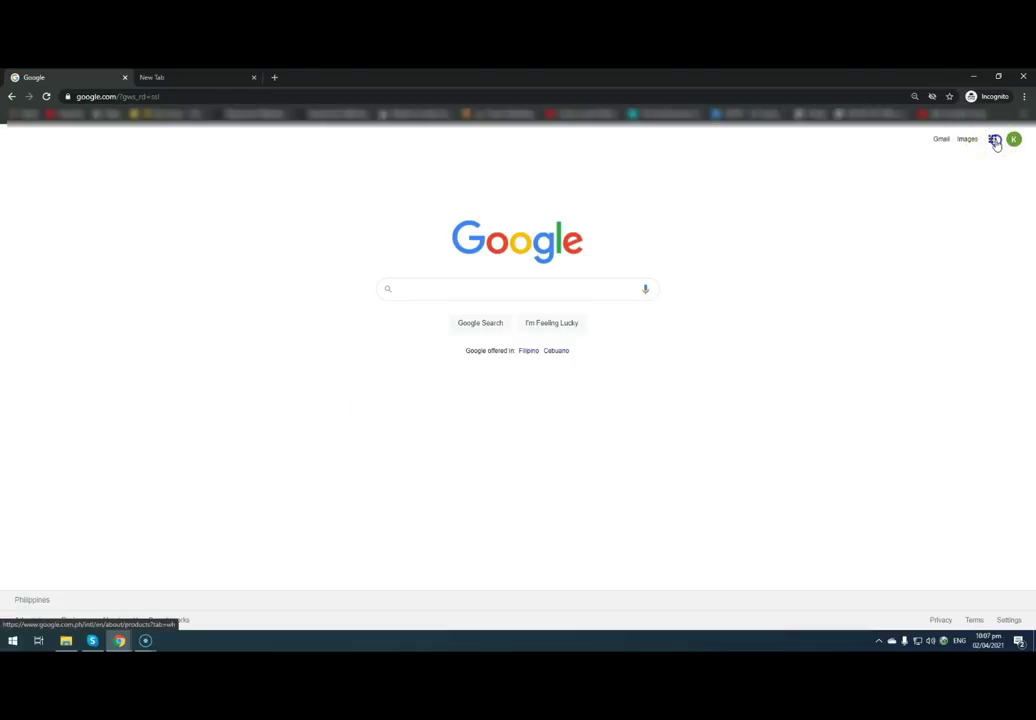
pyautogui.click(993, 141)
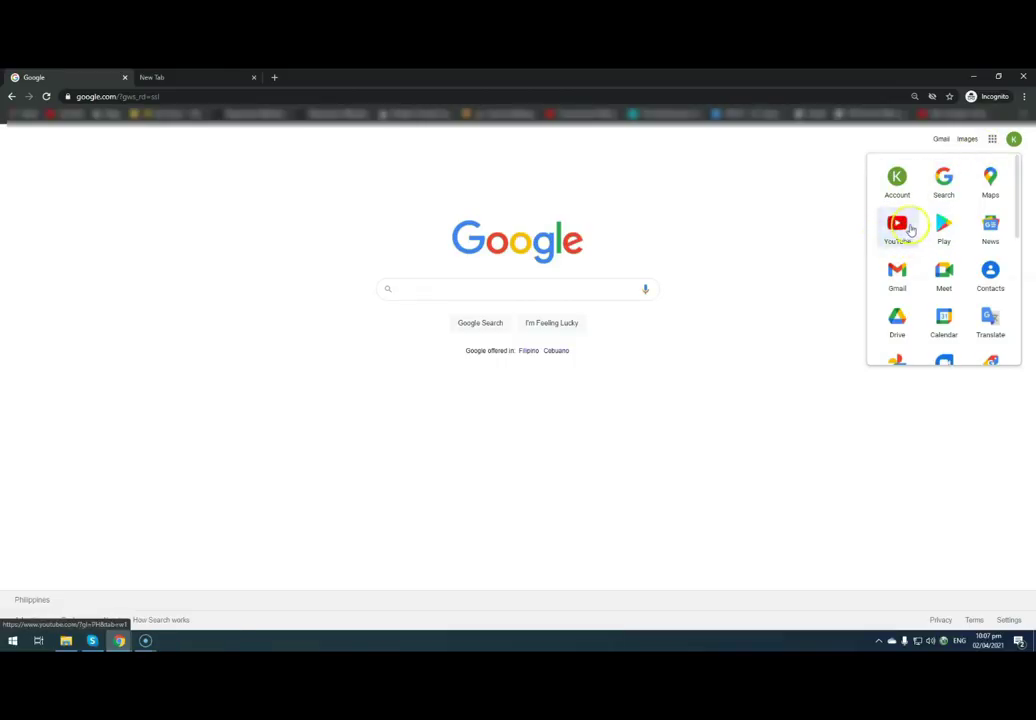
pyautogui.click(896, 232)
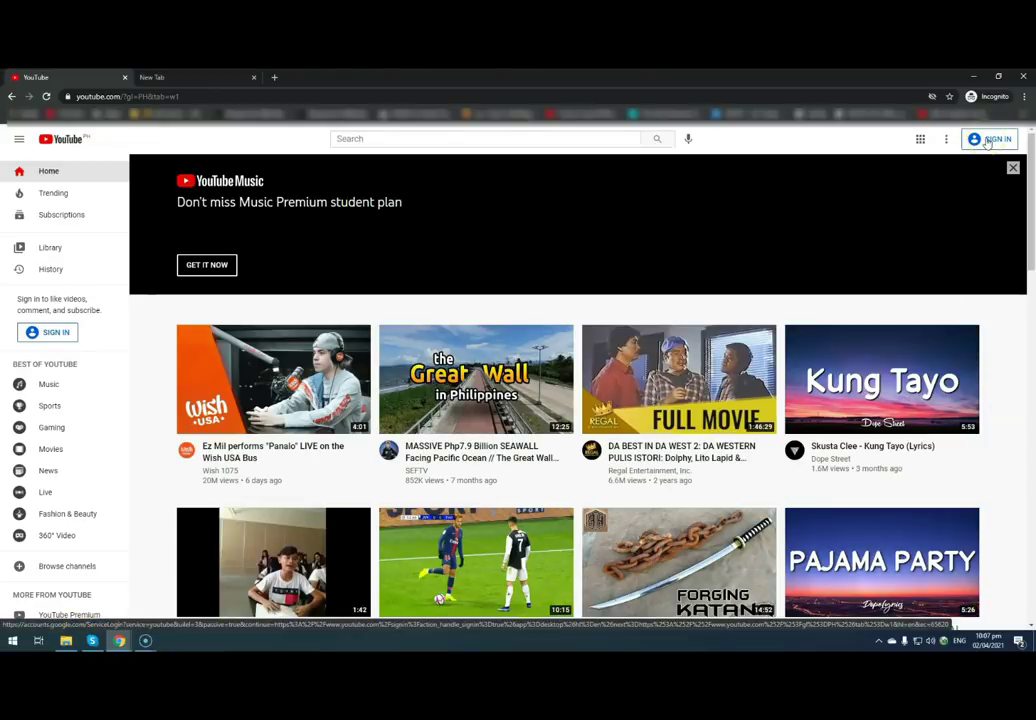
pyautogui.click(987, 141)
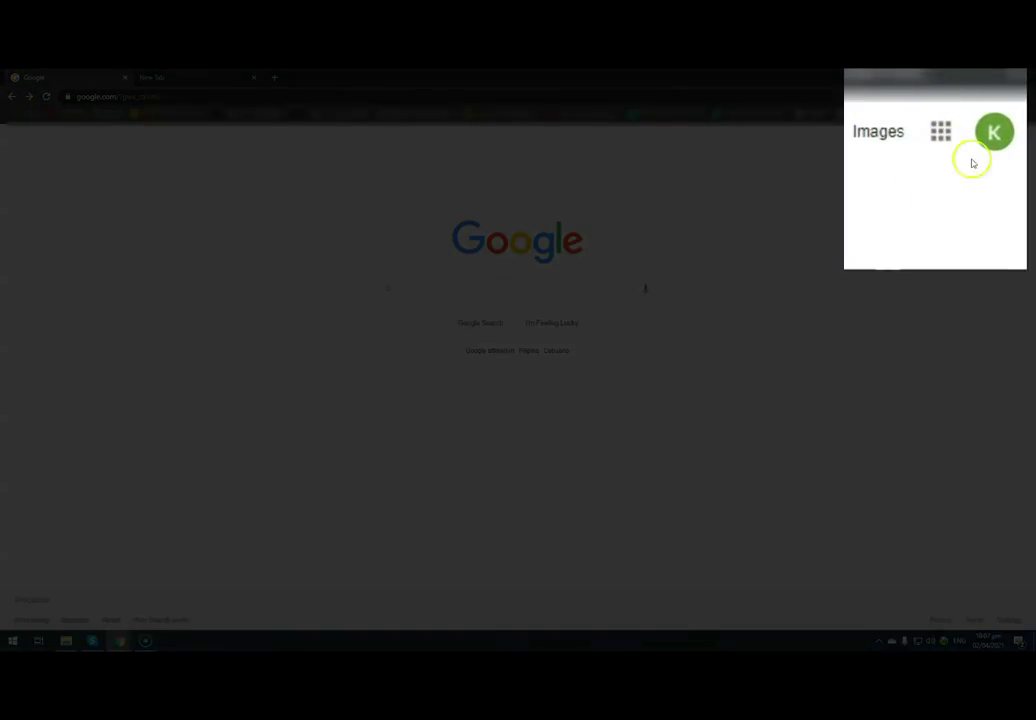
pyautogui.click(941, 130)
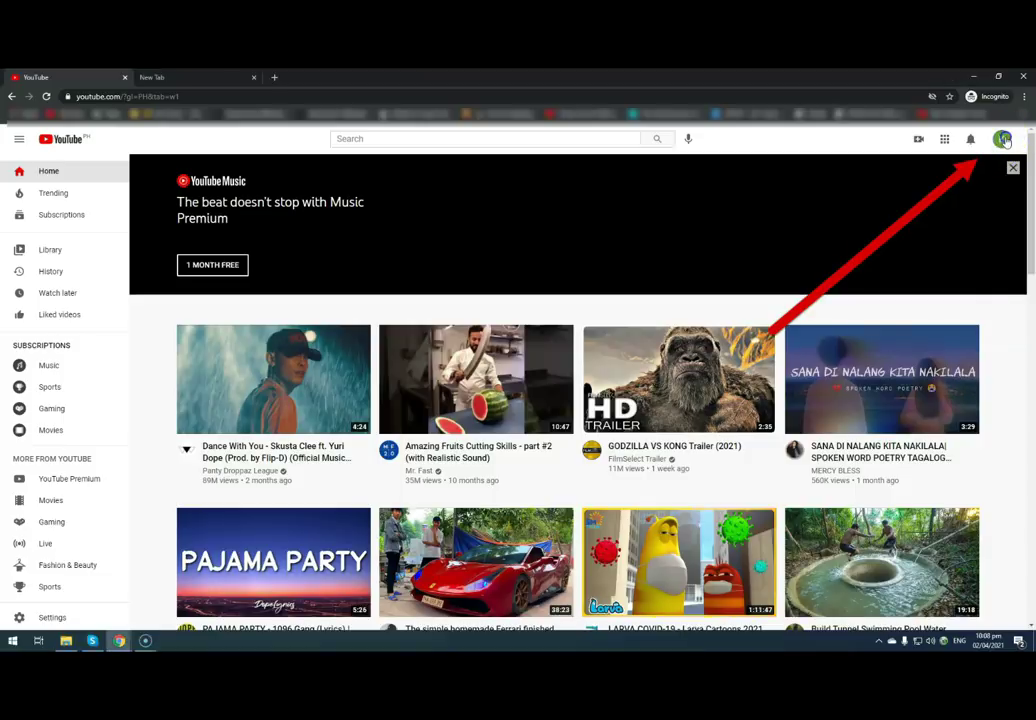
pyautogui.click(1003, 140)
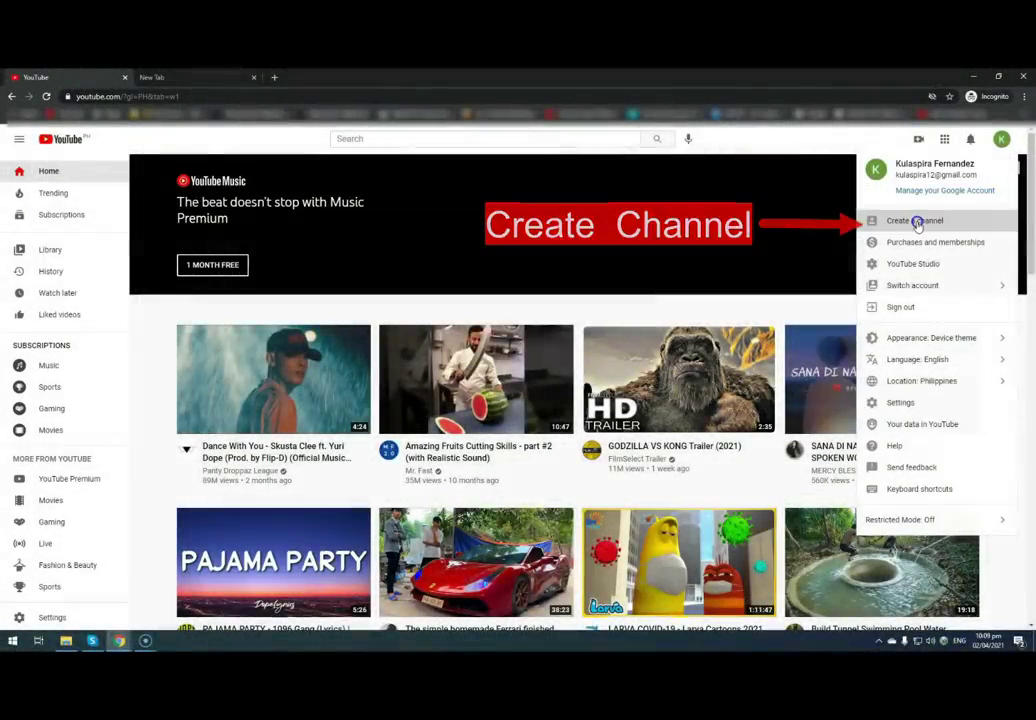
# - Create a YouTube channel using the account's own name
pyautogui.click(917, 222)
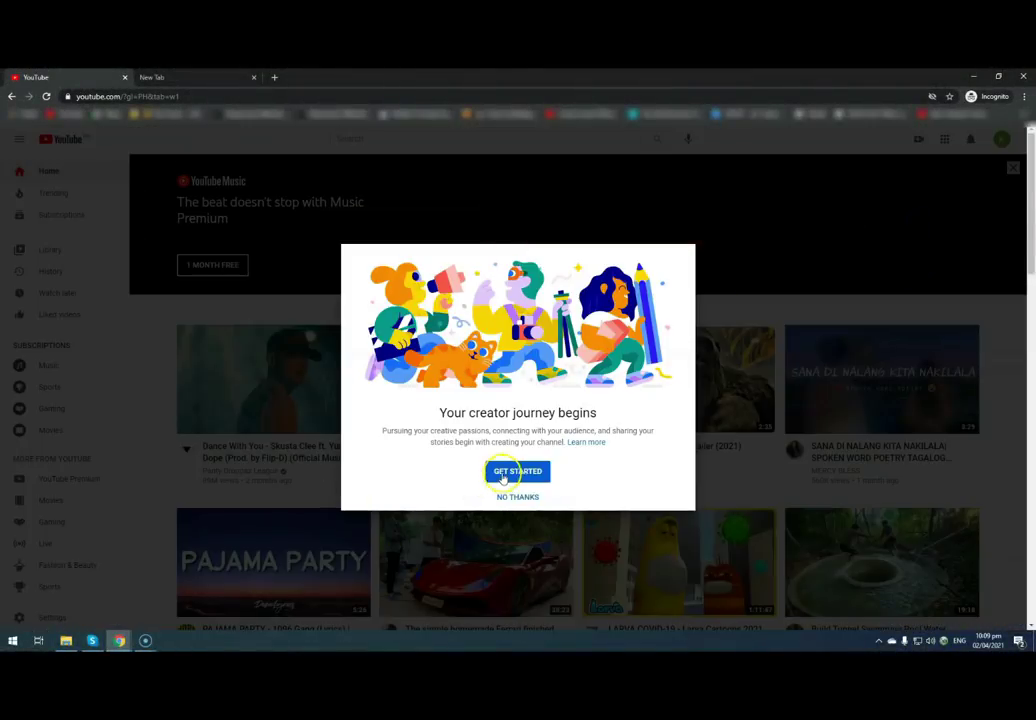
pyautogui.click(505, 476)
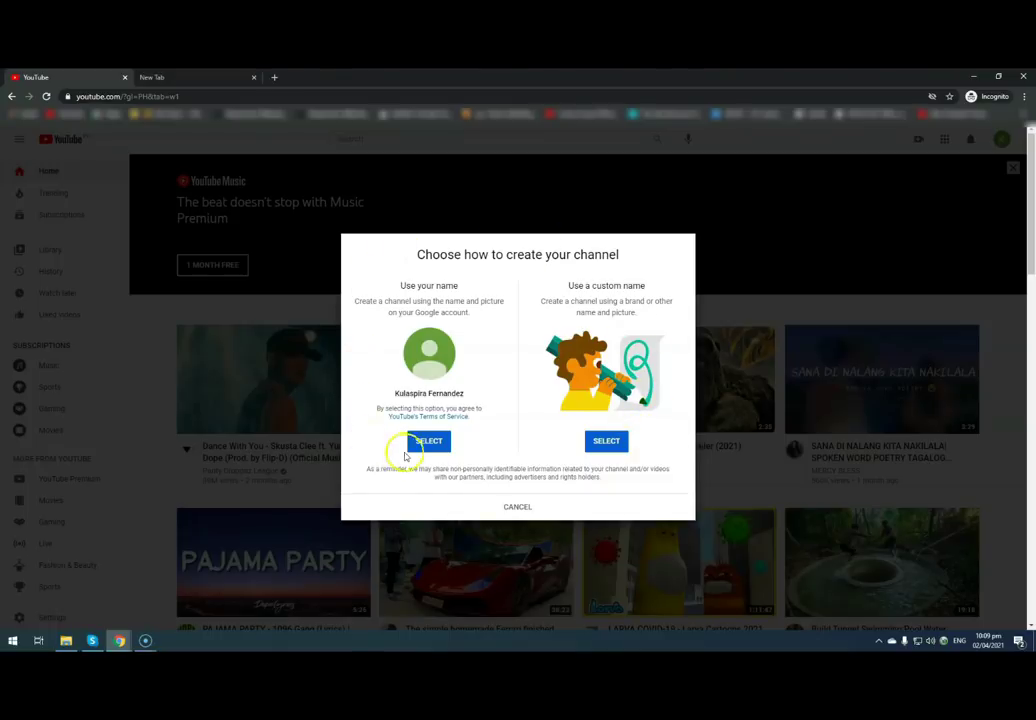
pyautogui.click(430, 448)
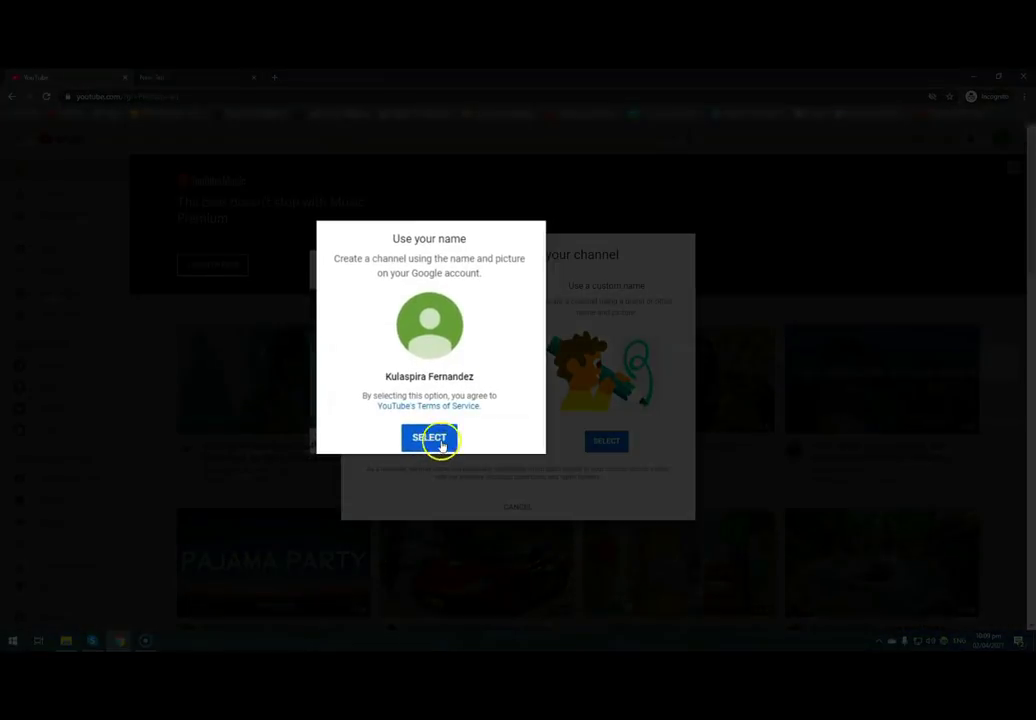
pyautogui.click(441, 441)
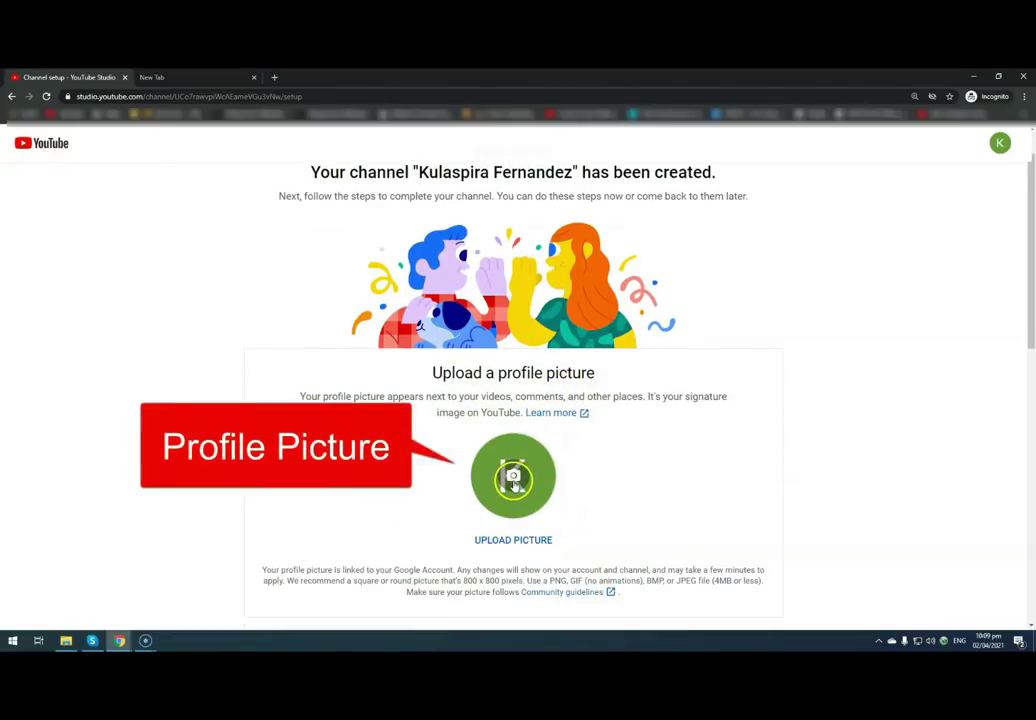
# - Upload thumbnail_2-removebg-preview (1) from Desktop > thumbnails as the profile picture
pyautogui.click(514, 480)
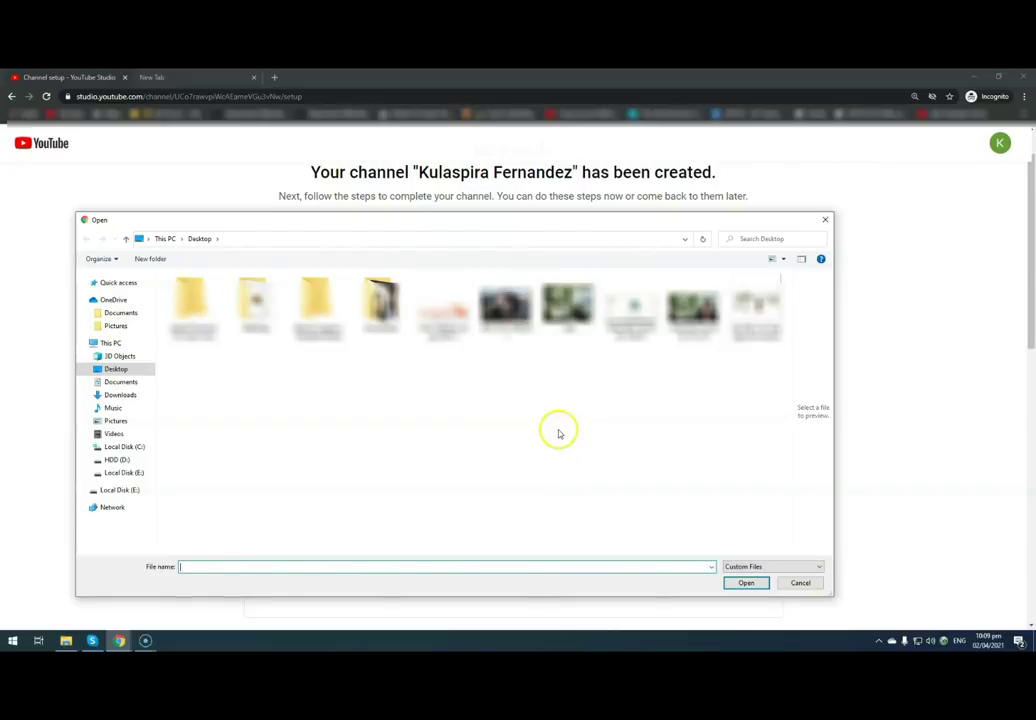
pyautogui.click(380, 309)
pyautogui.doubleClick(380, 309)
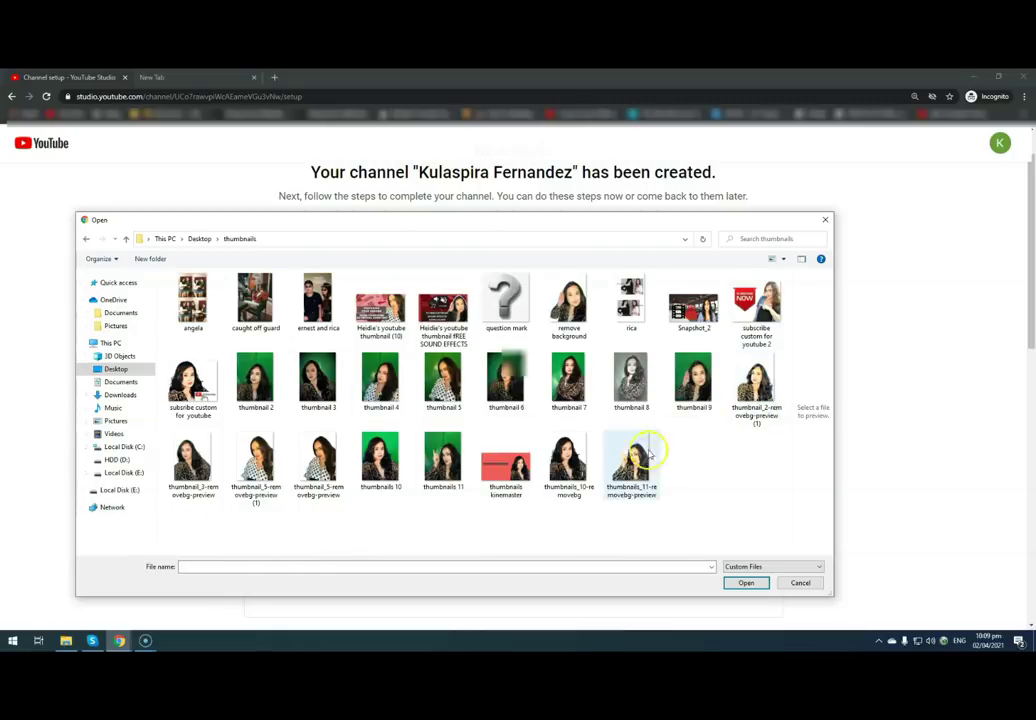
pyautogui.click(756, 385)
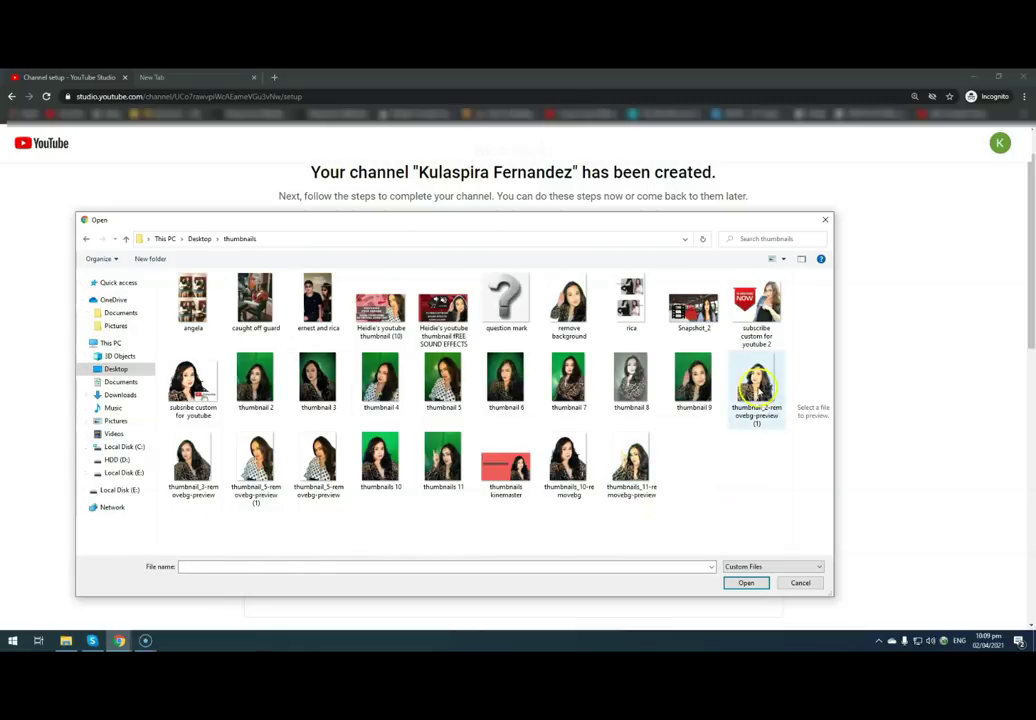
pyautogui.click(745, 583)
# - Scroll down to the Channel description box
pyautogui.scroll(-3, 546, 540)
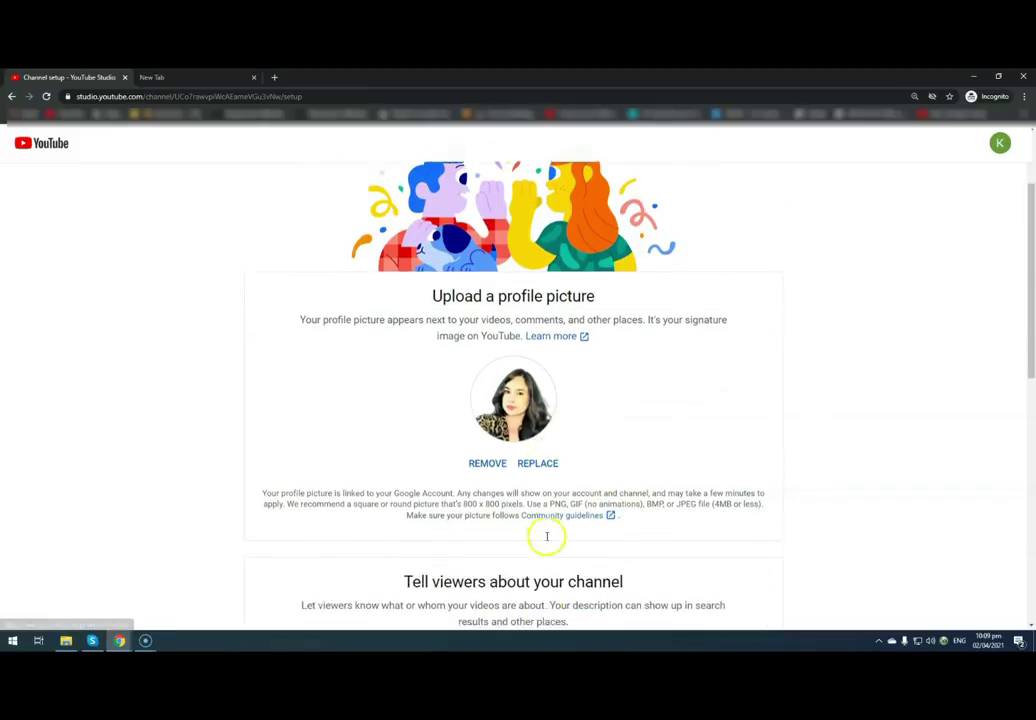
pyautogui.scroll(-2, 546, 556)
pyautogui.click(428, 420)
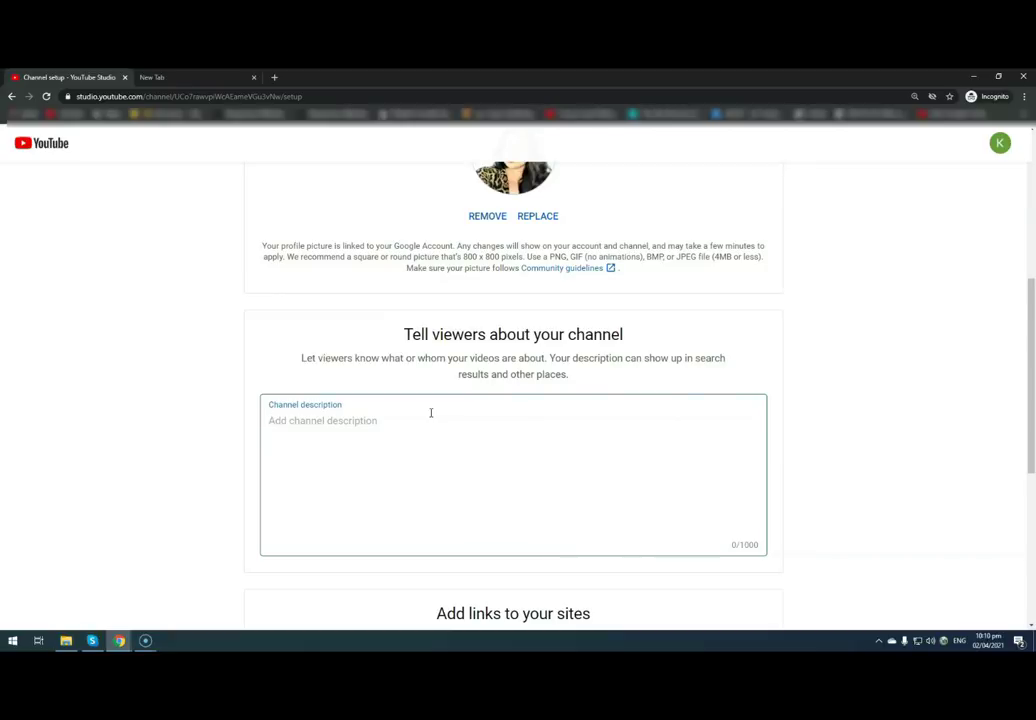
# - Write the Tagalog description about Virtual Assistant tutorial videos, ending with 'training etc.'
pyautogui.click(513, 486)
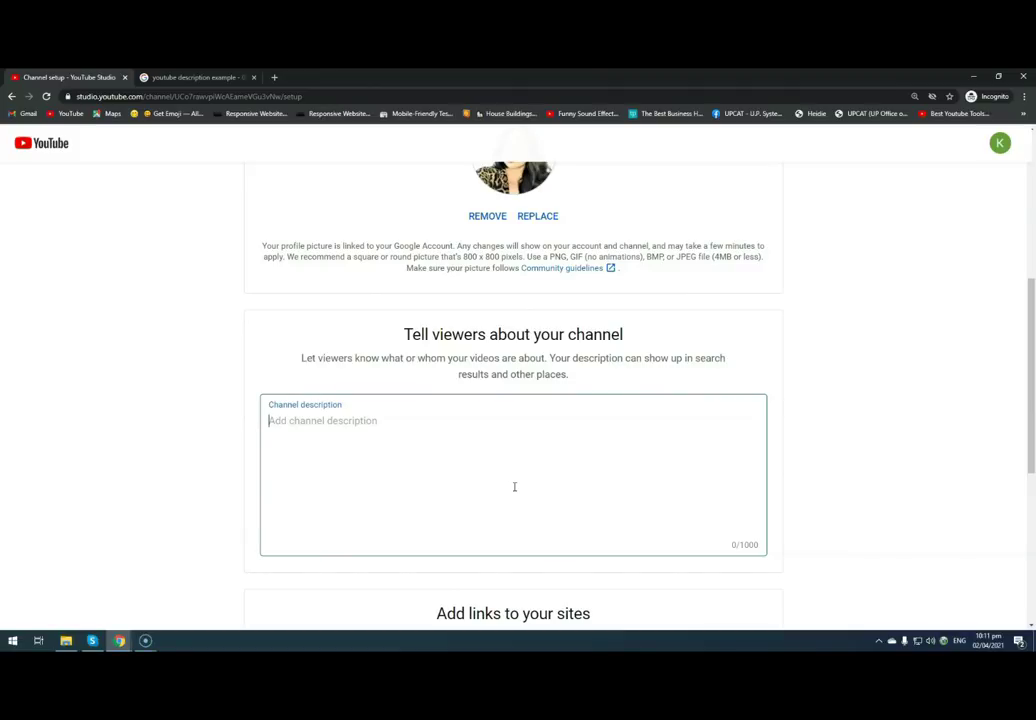
pyautogui.write('And channel na ito ay d')
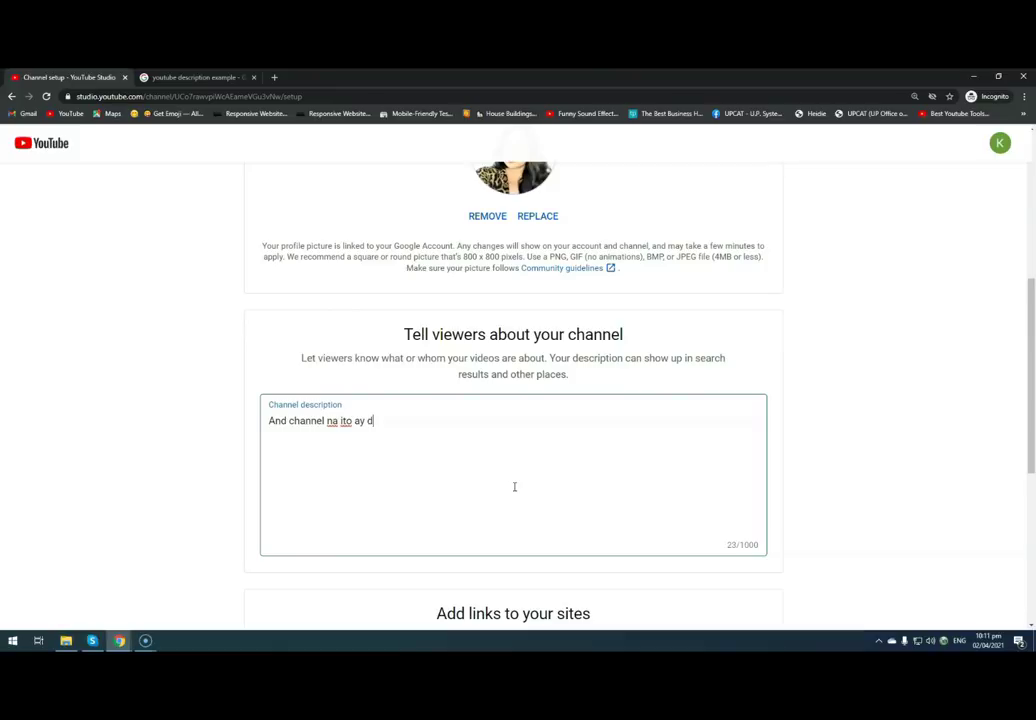
pyautogui.press('BackSpace')
pyautogui.write('committed sa paggawa ng mg')
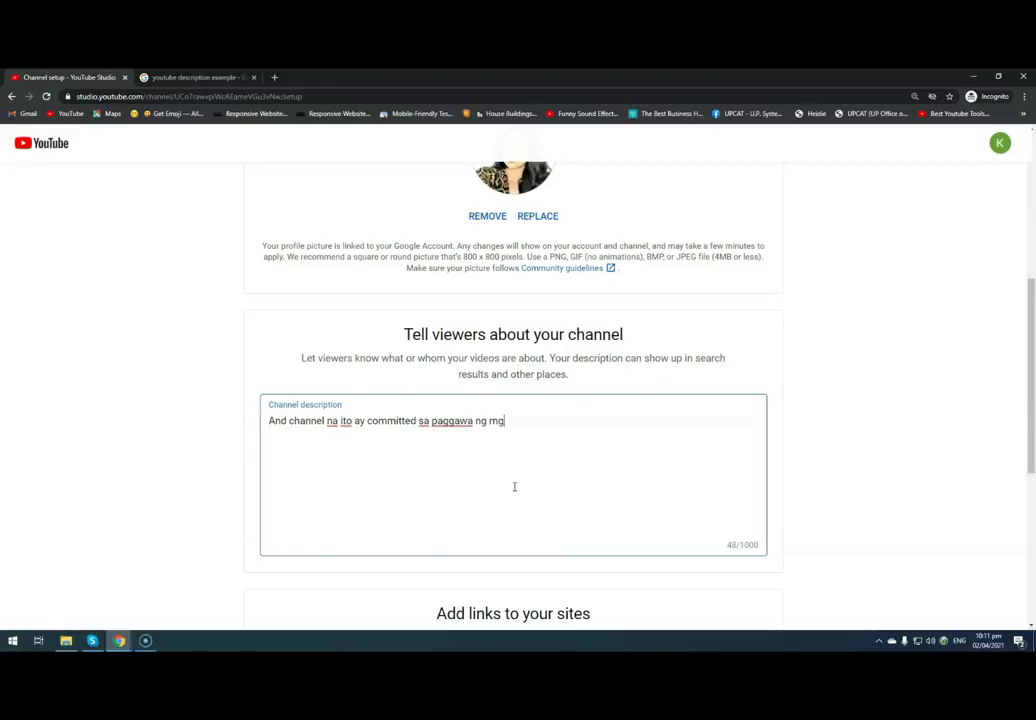
pyautogui.write('a v')
pyautogui.write('utorial vidoes ')
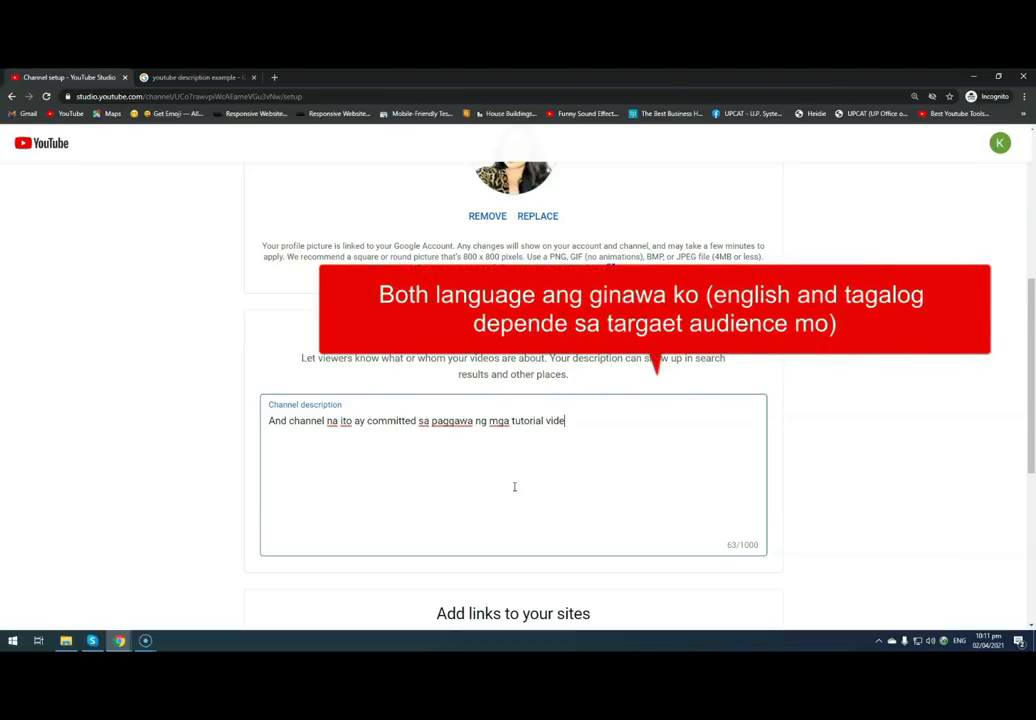
pyautogui.write('na mag')
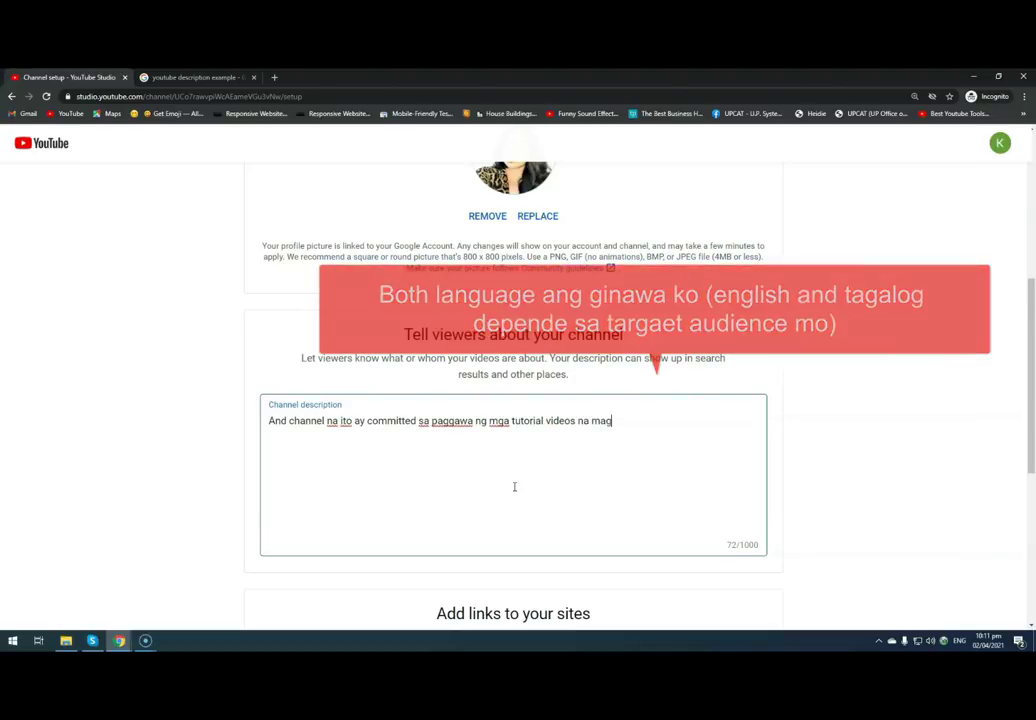
pyautogui.write('tutur')
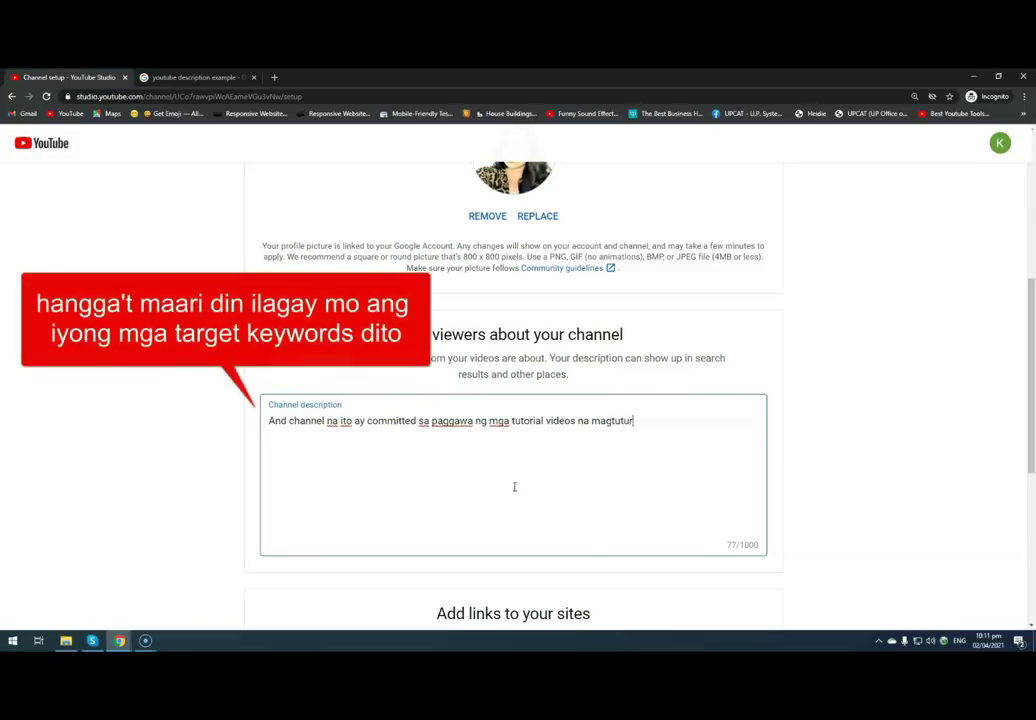
pyautogui.write('o kungpaano mag')
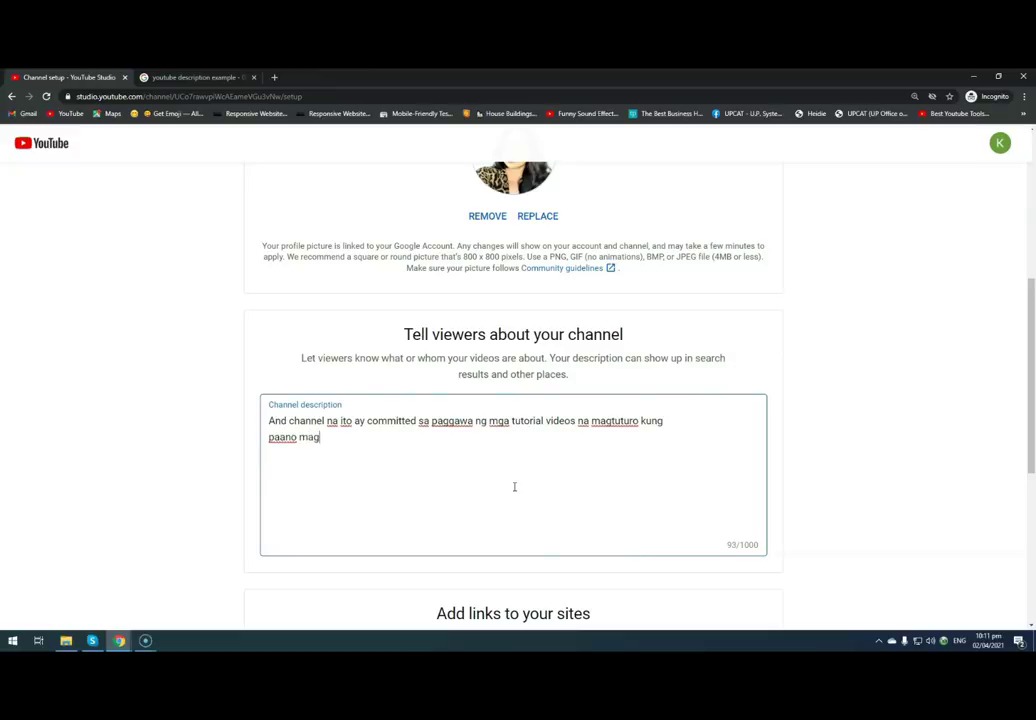
pyautogui.write('ing isang Virtual Assistant')
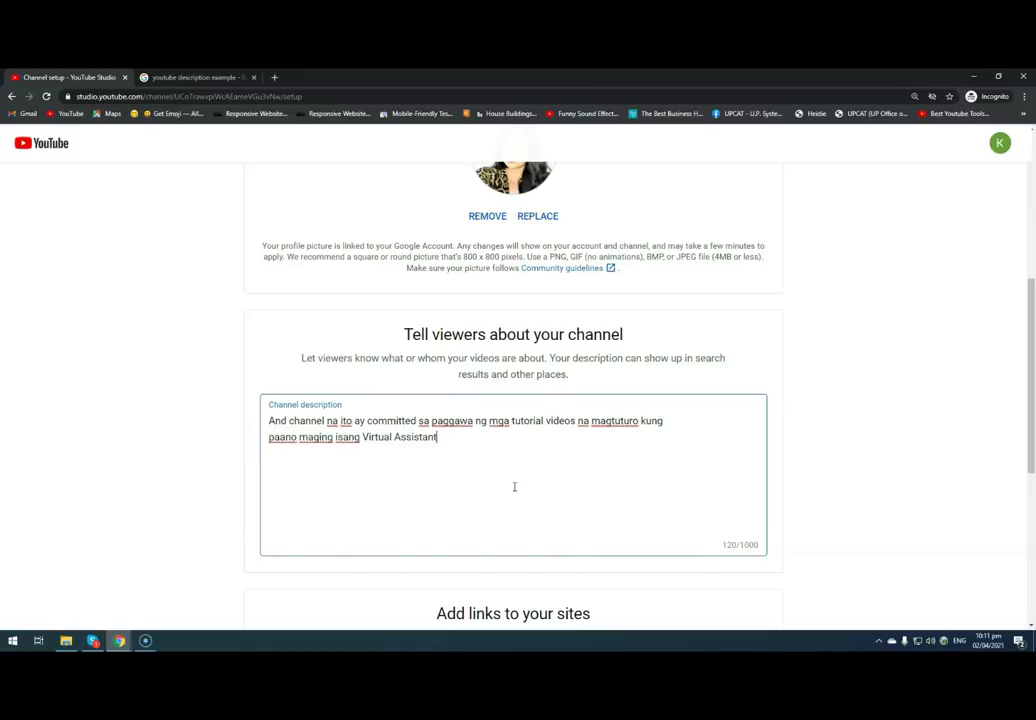
pyautogui.click(451, 437)
pyautogui.write('.')
pyautogui.click(441, 437)
pyautogui.write('traini')
pyautogui.press('BackSpace')
pyautogui.press('BackSpace')
pyautogui.press('BackSpace')
pyautogui.press('BackSpace')
pyautogui.press('BackSpace')
pyautogui.press('BackSpace')
pyautogui.press('BackSpace')
pyautogui.press('BackSpace')
pyautogui.write('ual assis')
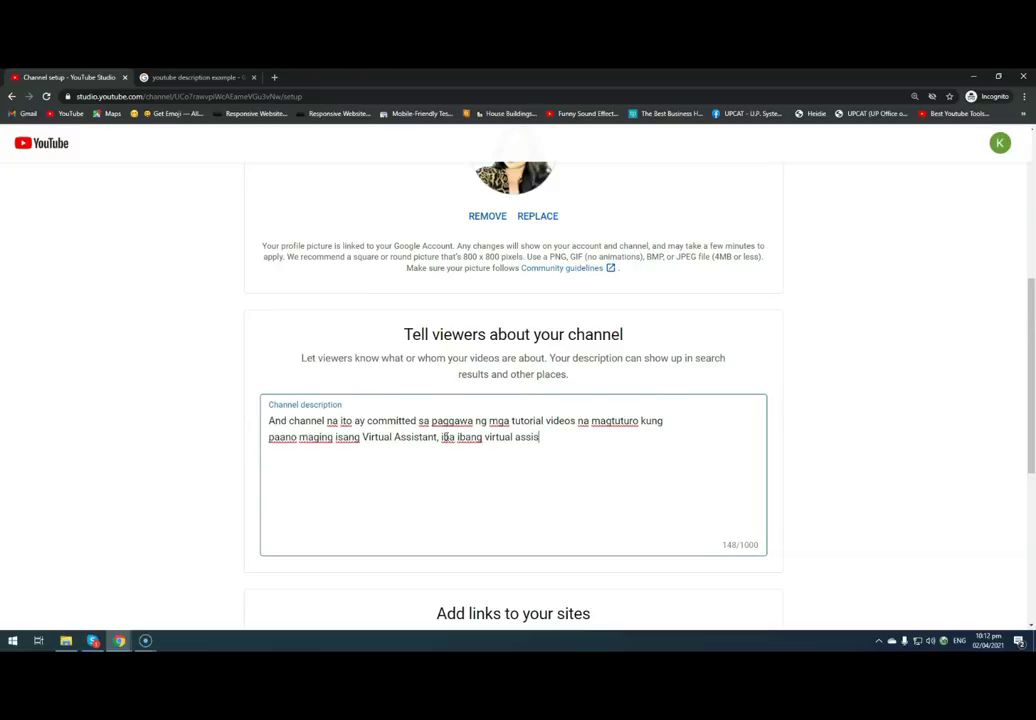
pyautogui.write('tant training etc.')
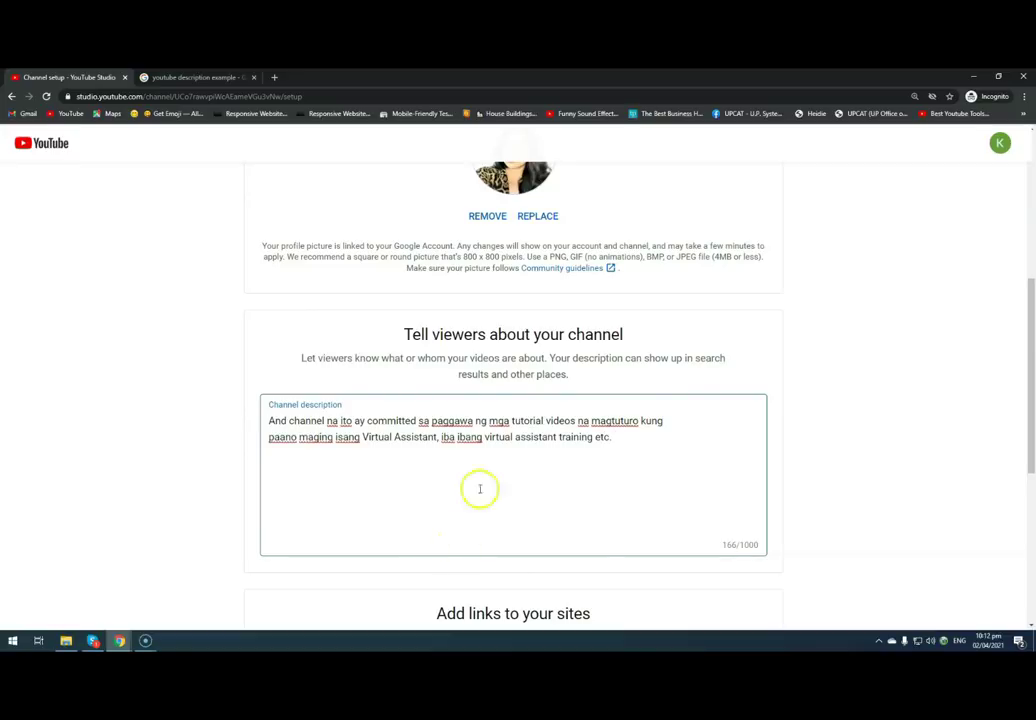
# - Add an English 'This channel…' line on virtual assistant training tutorials below the Tagalog text
pyautogui.scroll(-2, 700, 460)
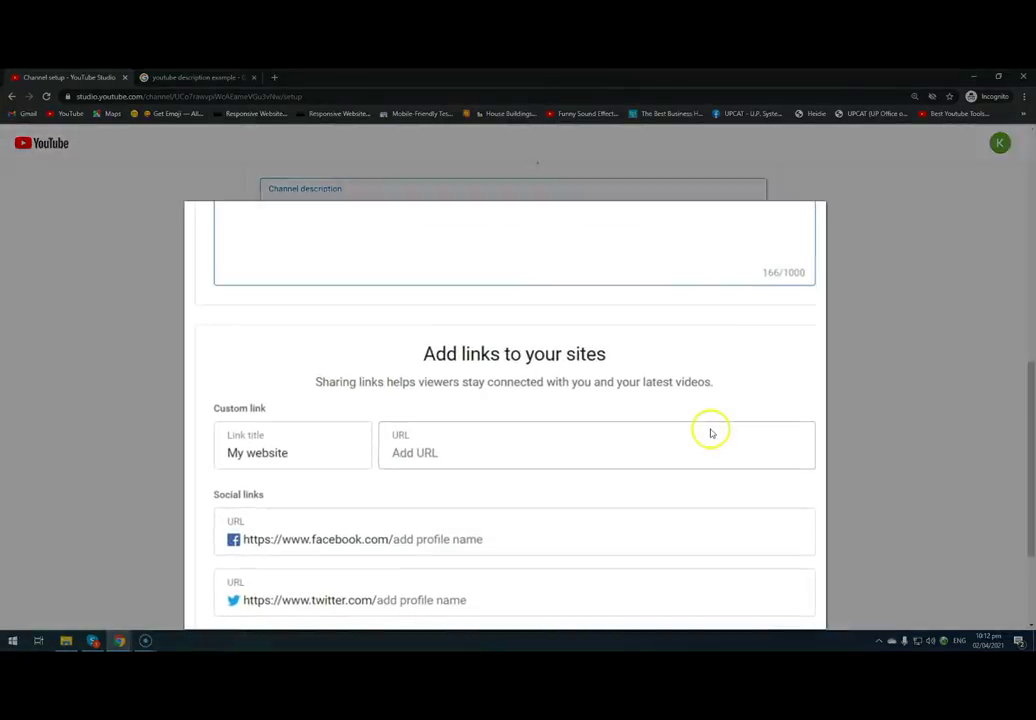
pyautogui.scroll(-1, 700, 460)
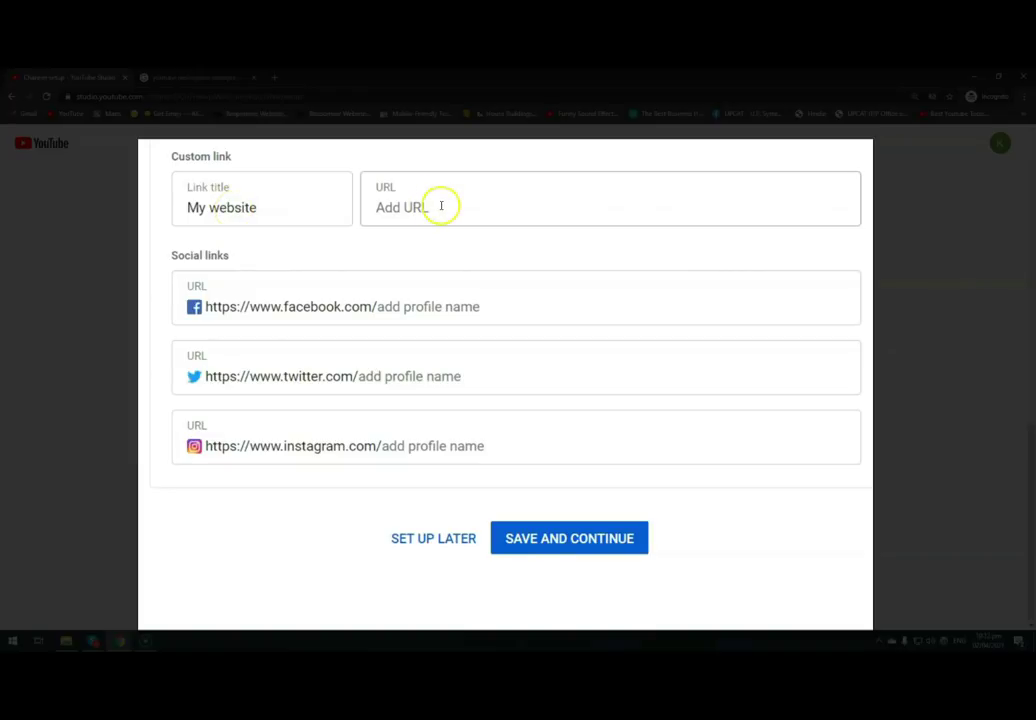
pyautogui.scroll(3, 618, 557)
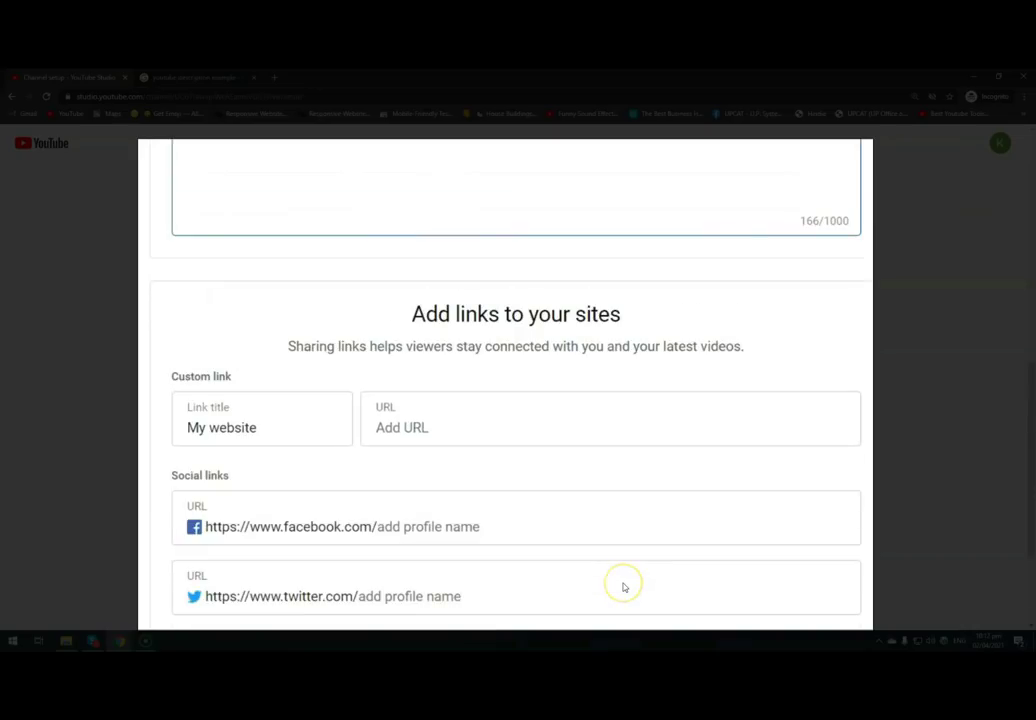
pyautogui.scroll(1, 546, 583)
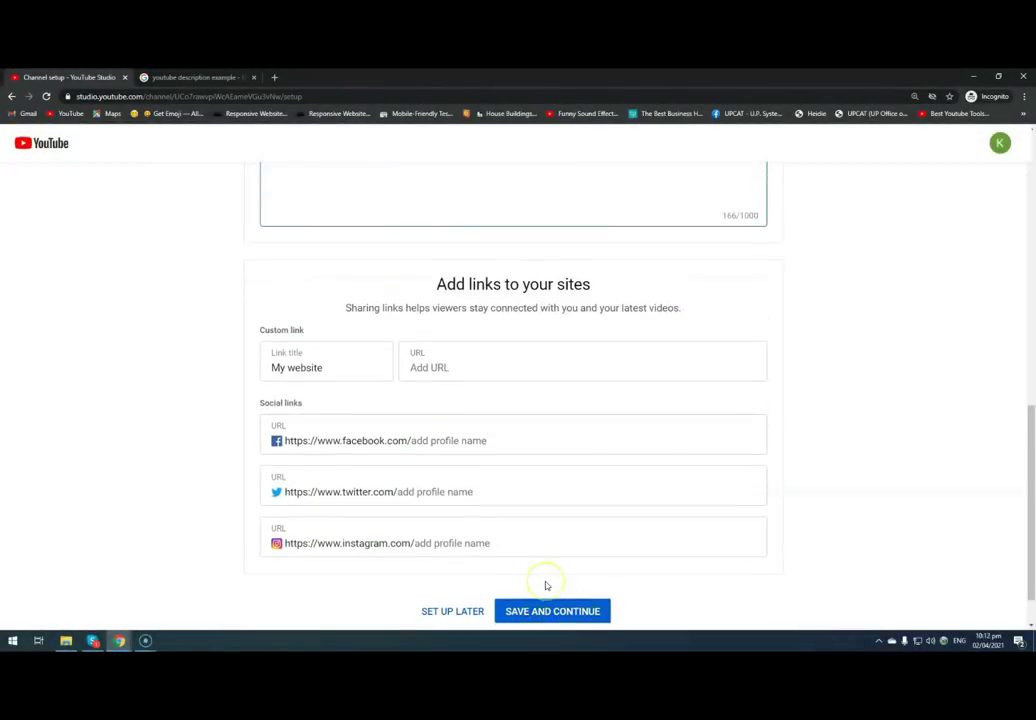
pyautogui.scroll(2, 651, 309)
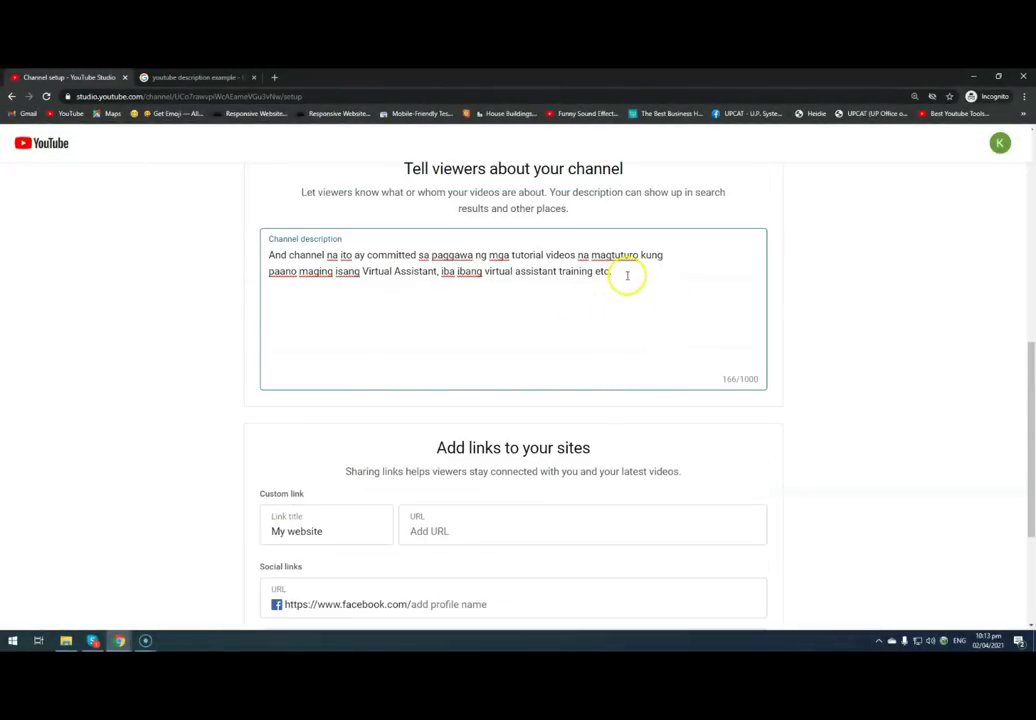
pyautogui.press('Return')
pyautogui.press('Return')
pyautogui.write('This channel is committed to creating video tutorials on virtual assistant training etc.')
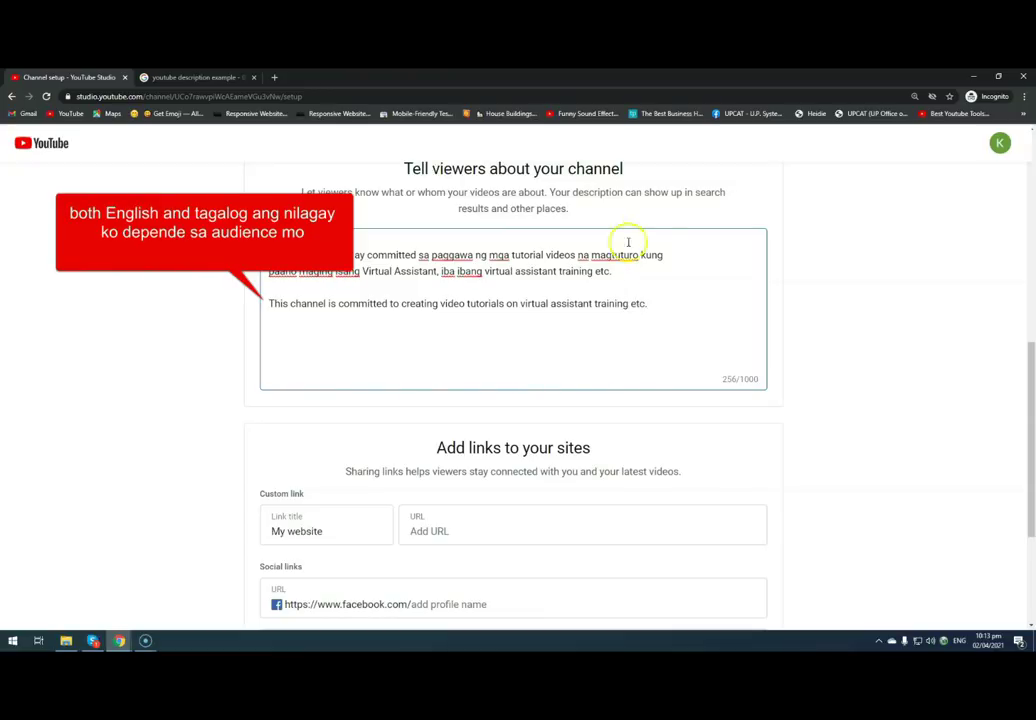
pyautogui.scroll(-3, 518, 405)
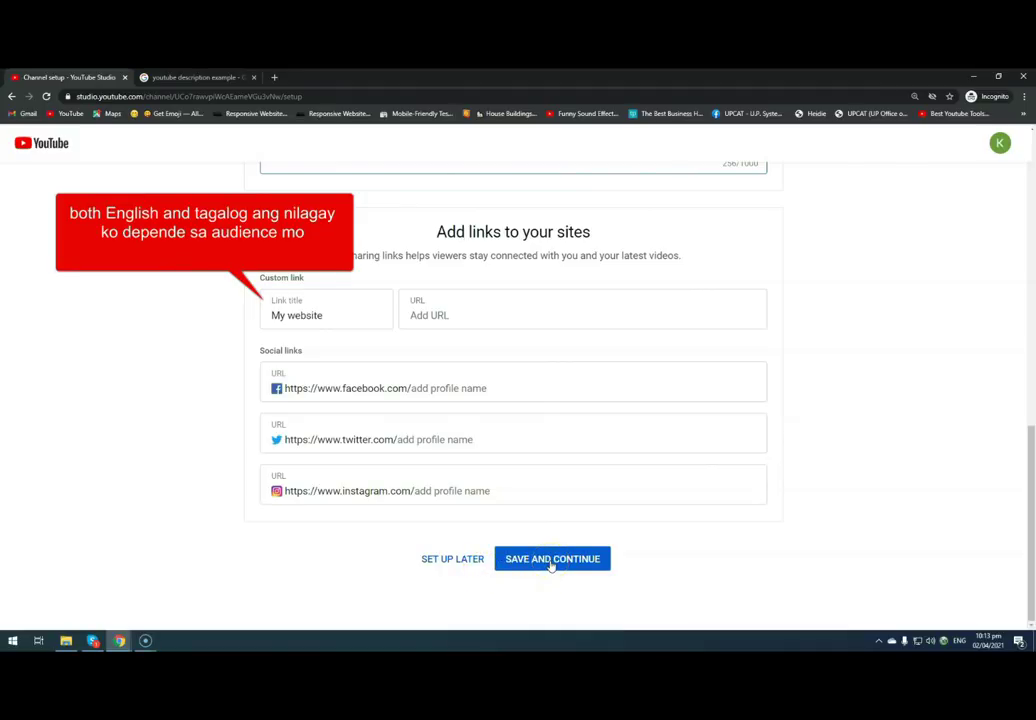
# - Save the channel setup, open Studio customization, preview the channel, then return to customization
pyautogui.click(551, 559)
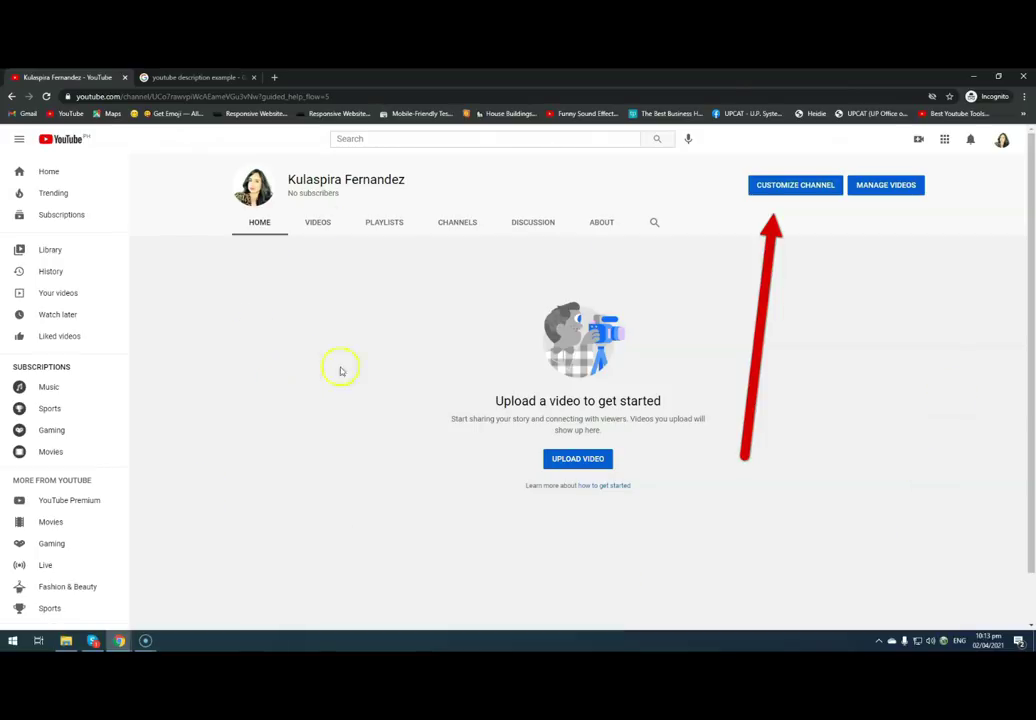
pyautogui.click(794, 189)
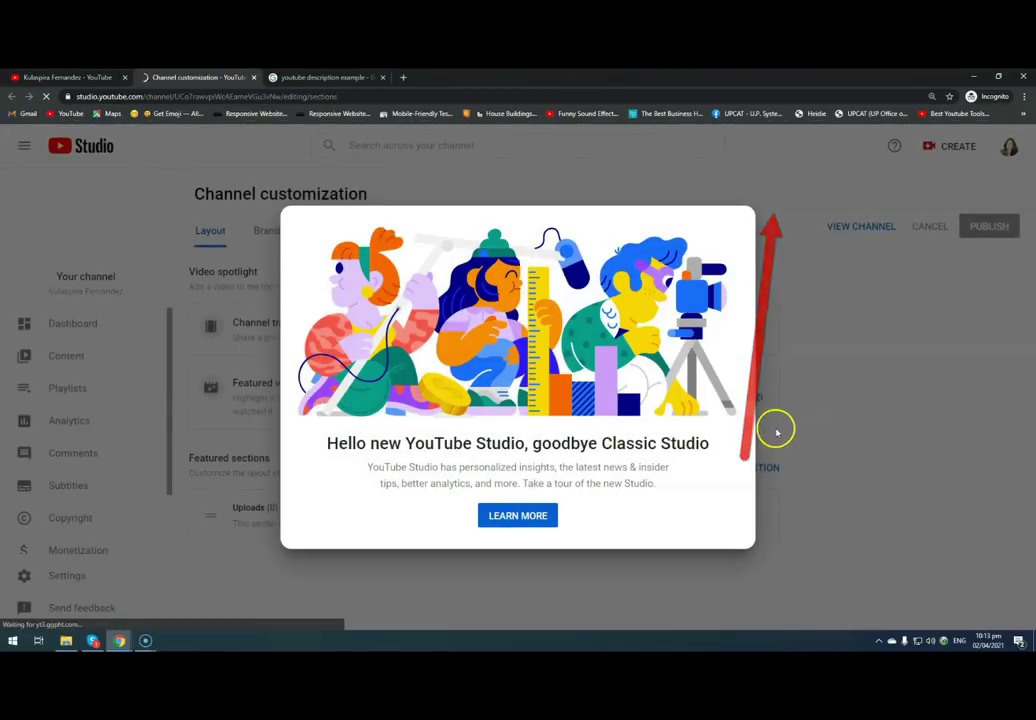
pyautogui.click(528, 522)
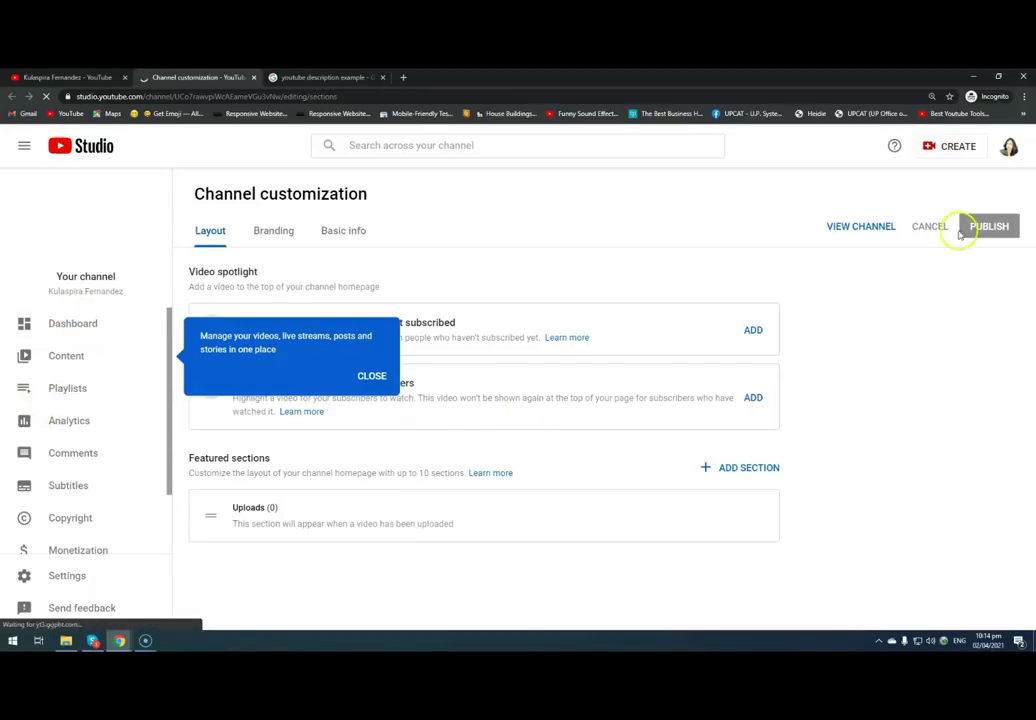
pyautogui.click(862, 227)
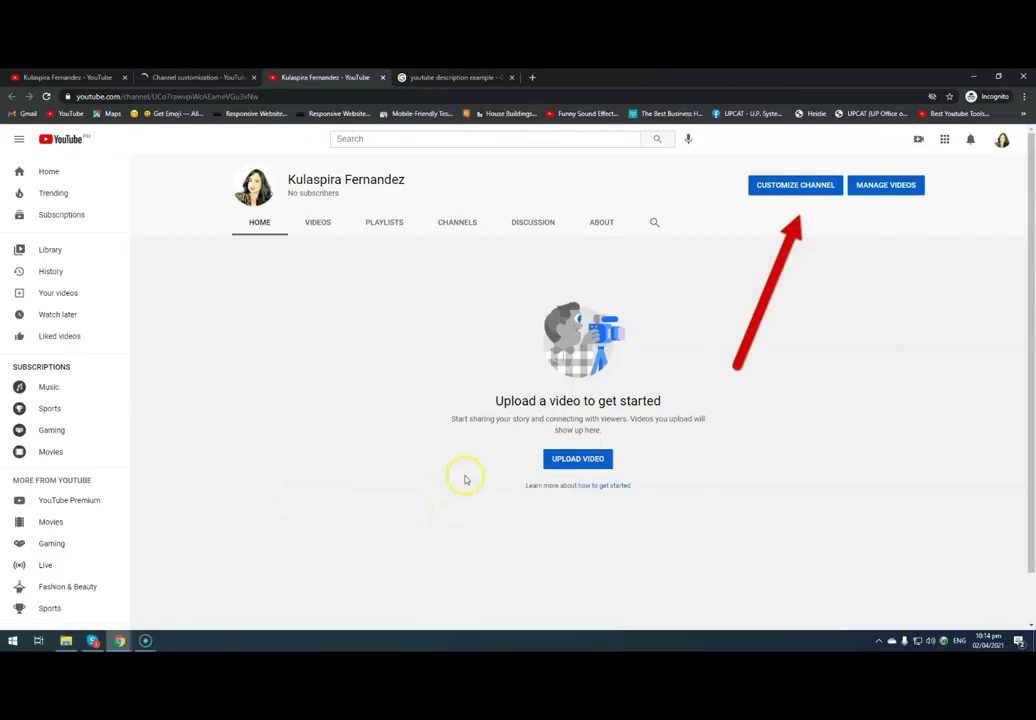
pyautogui.click(178, 78)
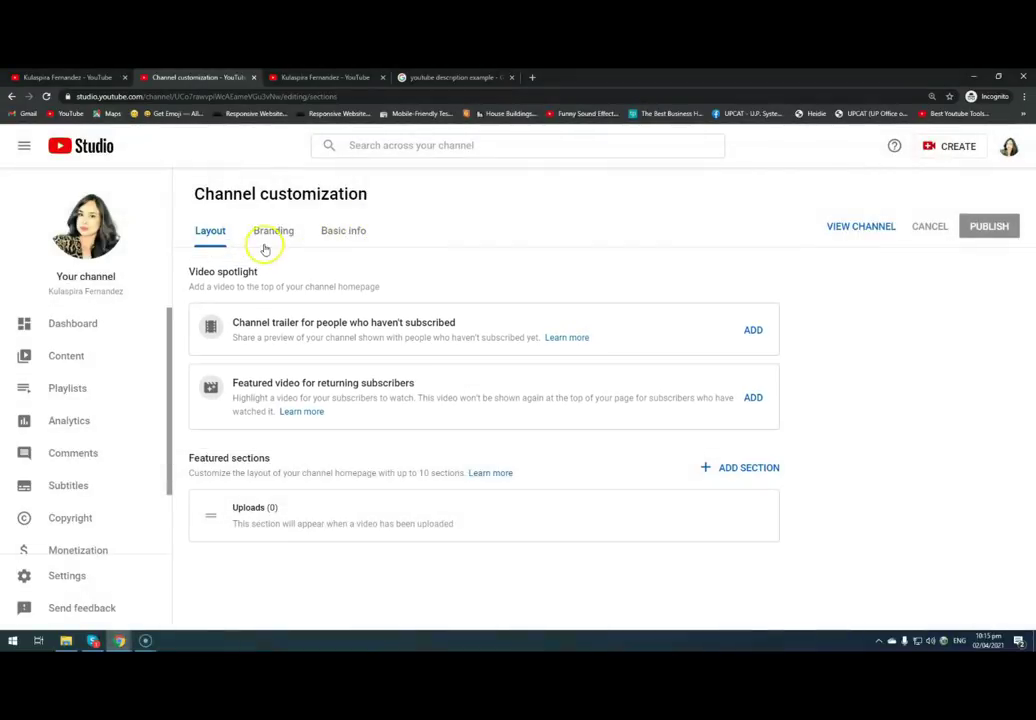
# - Show the Branding settings and highlight the Banner image heading
pyautogui.click(271, 232)
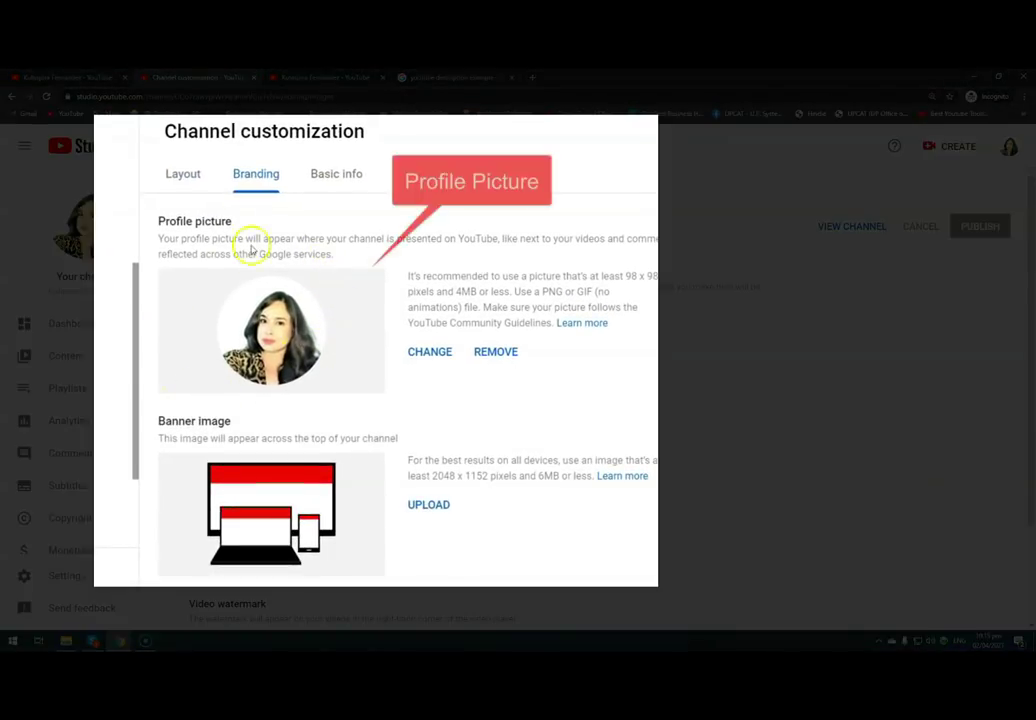
pyautogui.scroll(-3, 383, 511)
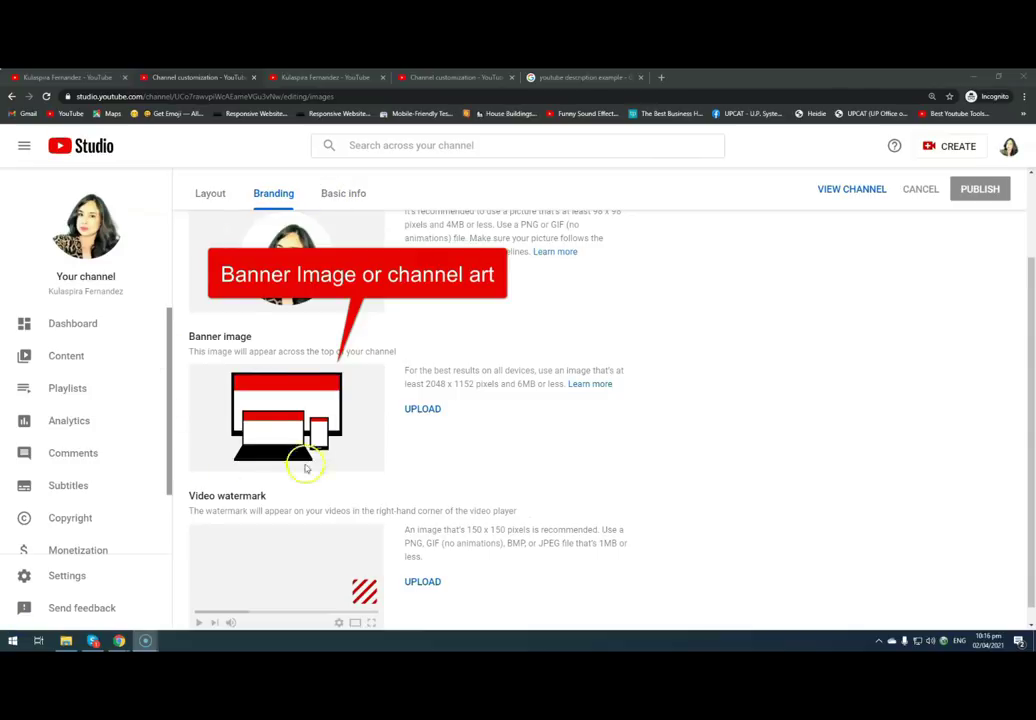
pyautogui.moveTo(189, 336); pyautogui.dragTo(257, 340)
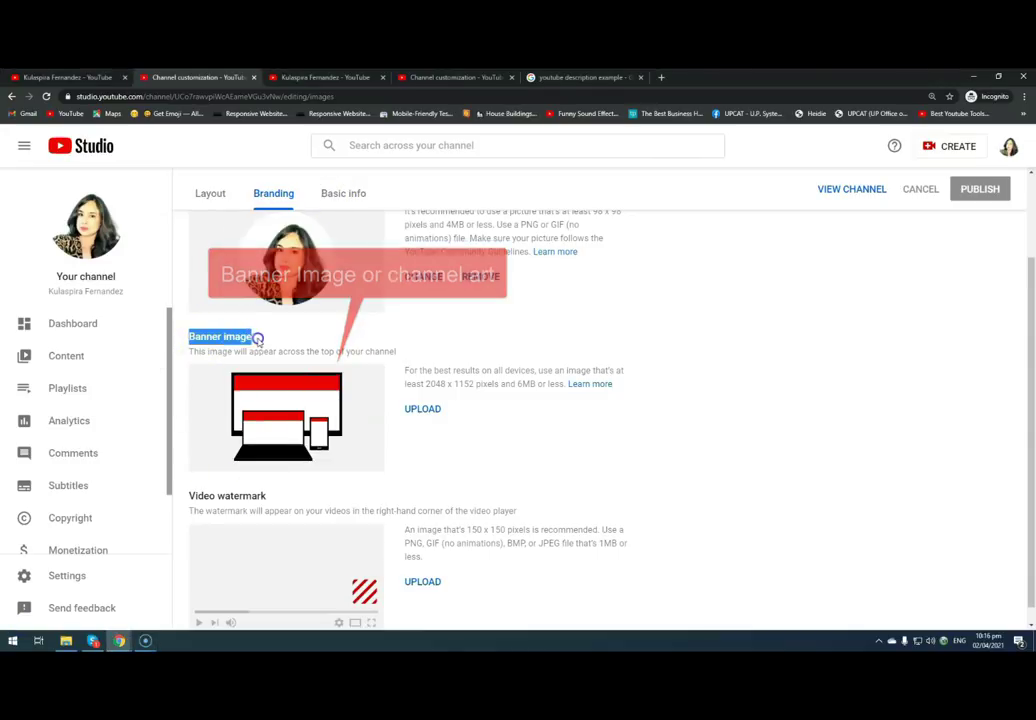
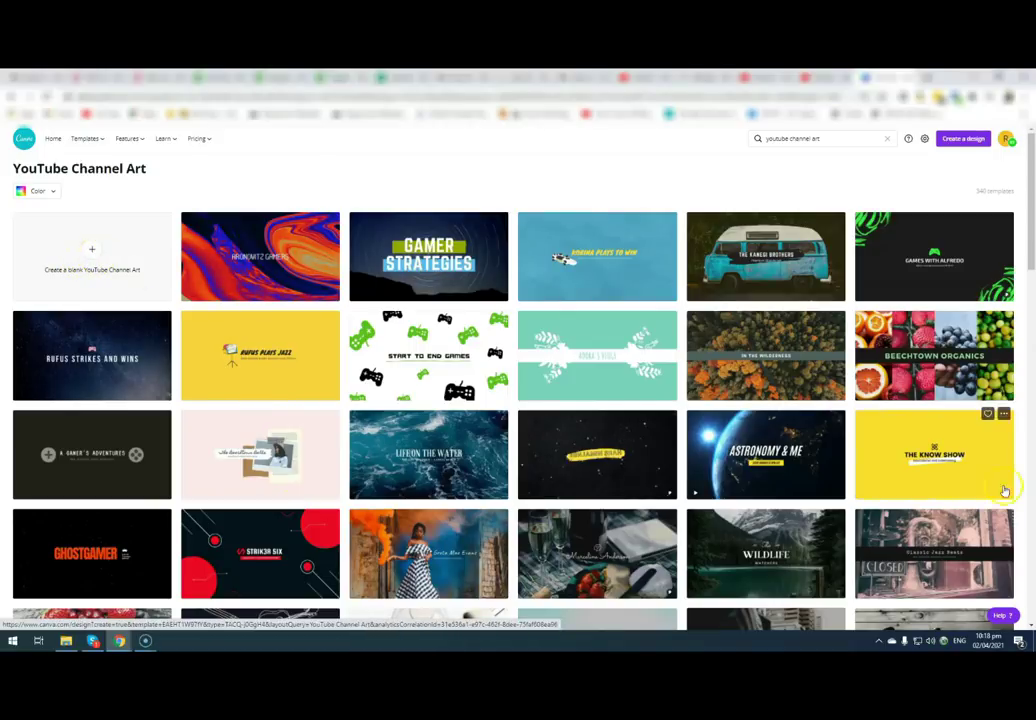
# - Browse the template grid and preview Secret Studio Creations, then return to the results
pyautogui.scroll(-3, 857, 508)
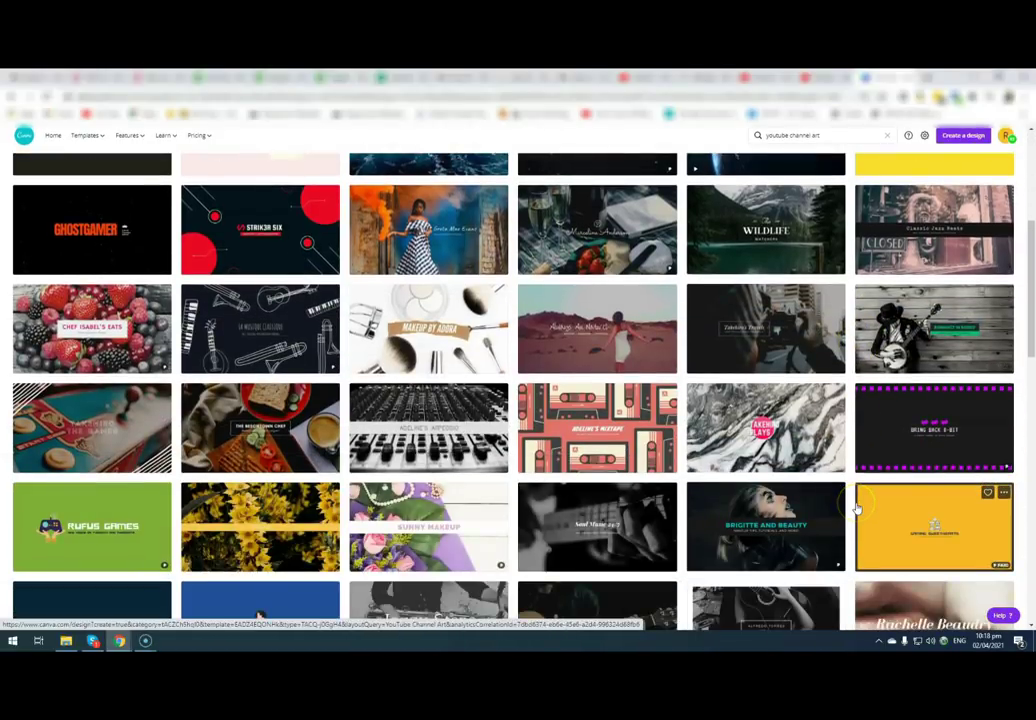
pyautogui.scroll(-1, 857, 508)
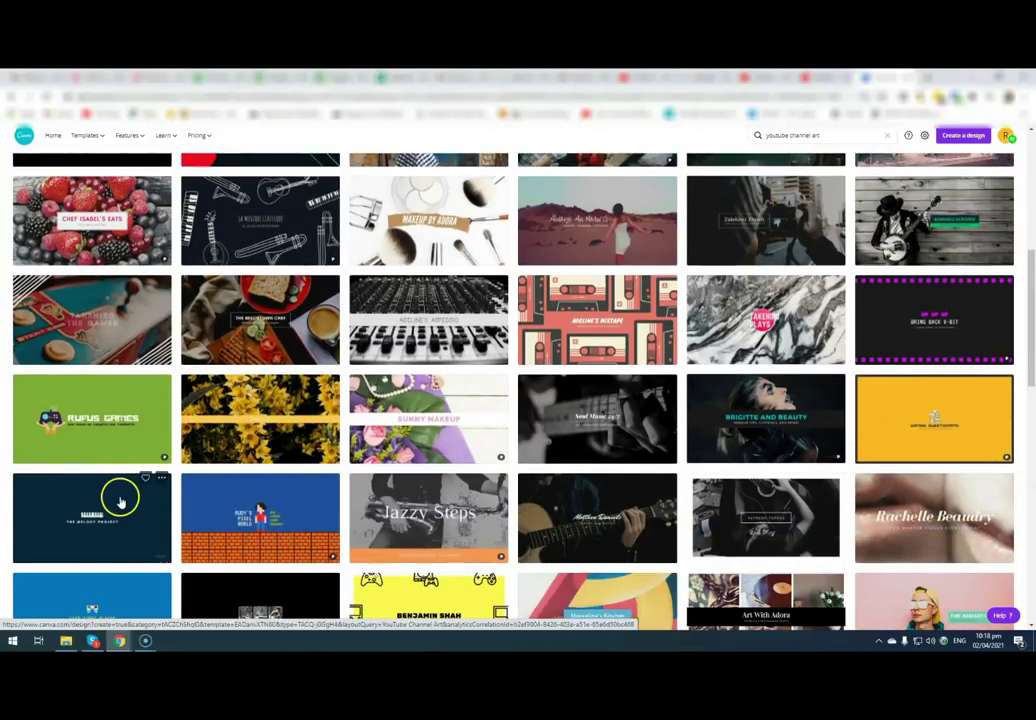
pyautogui.scroll(-1, 130, 502)
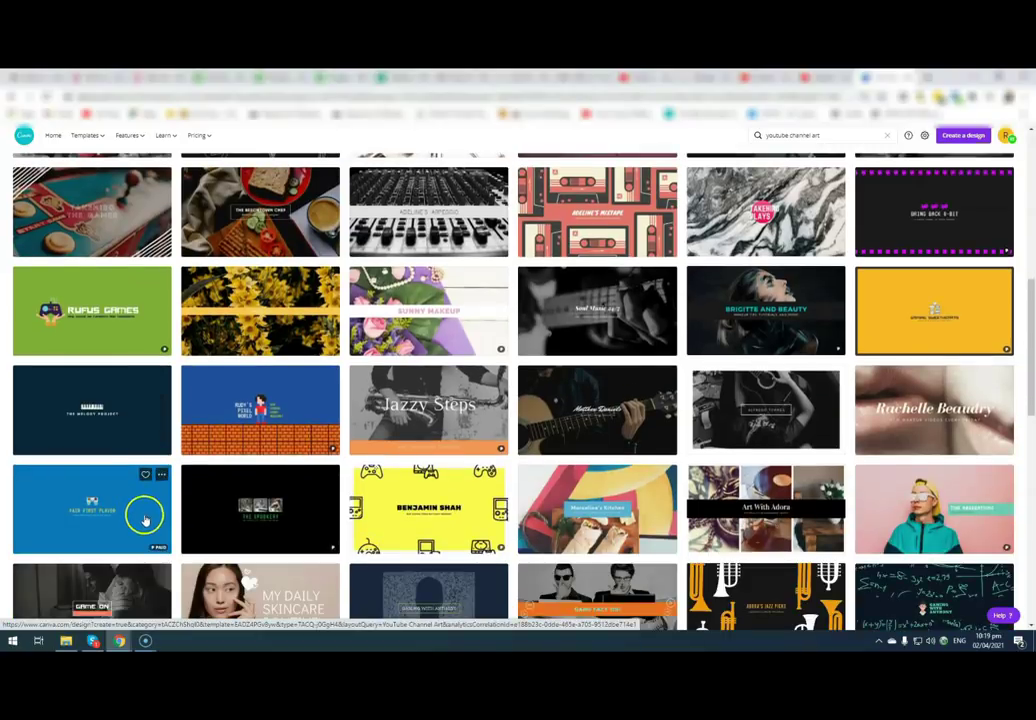
pyautogui.scroll(5, 143, 513)
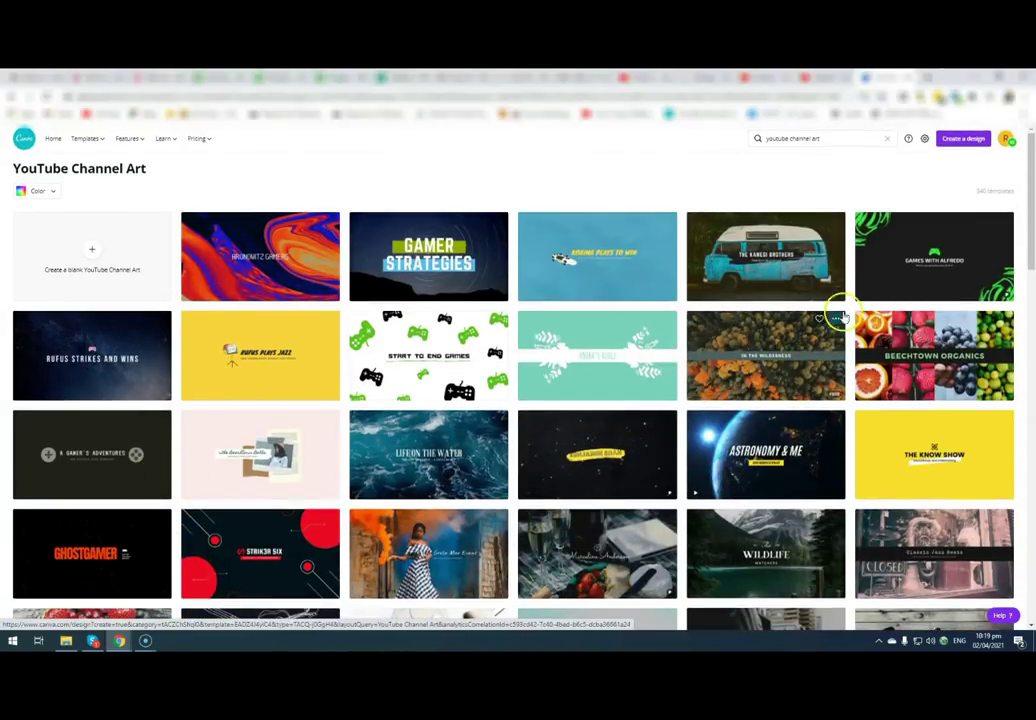
pyautogui.scroll(-5, 752, 455)
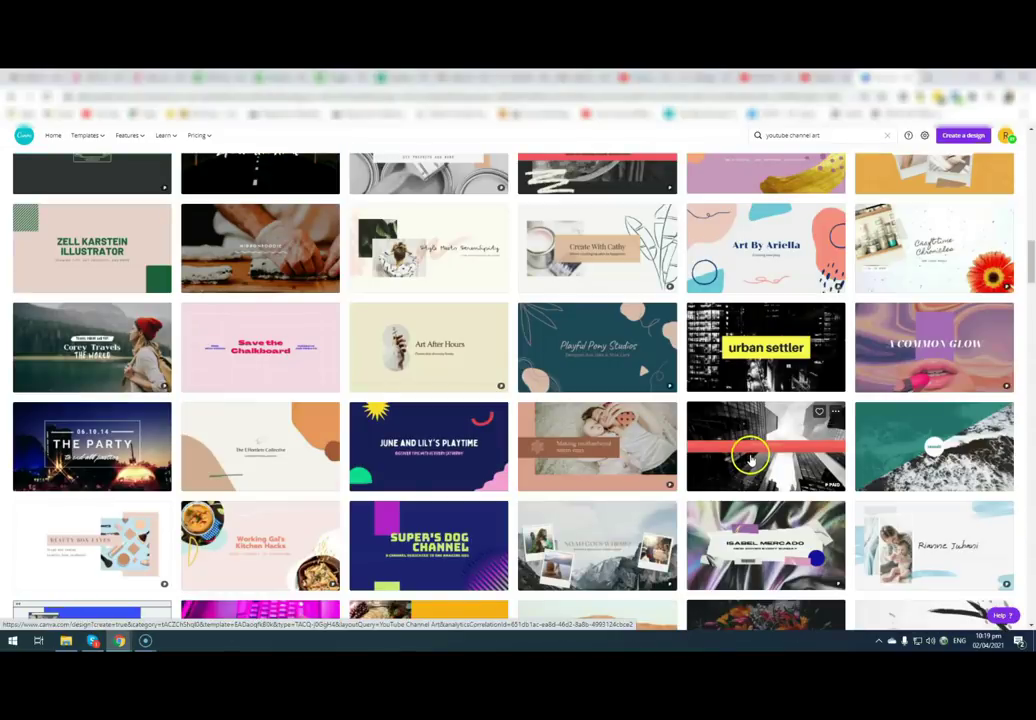
pyautogui.scroll(-1, 752, 458)
pyautogui.scroll(-1, 750, 462)
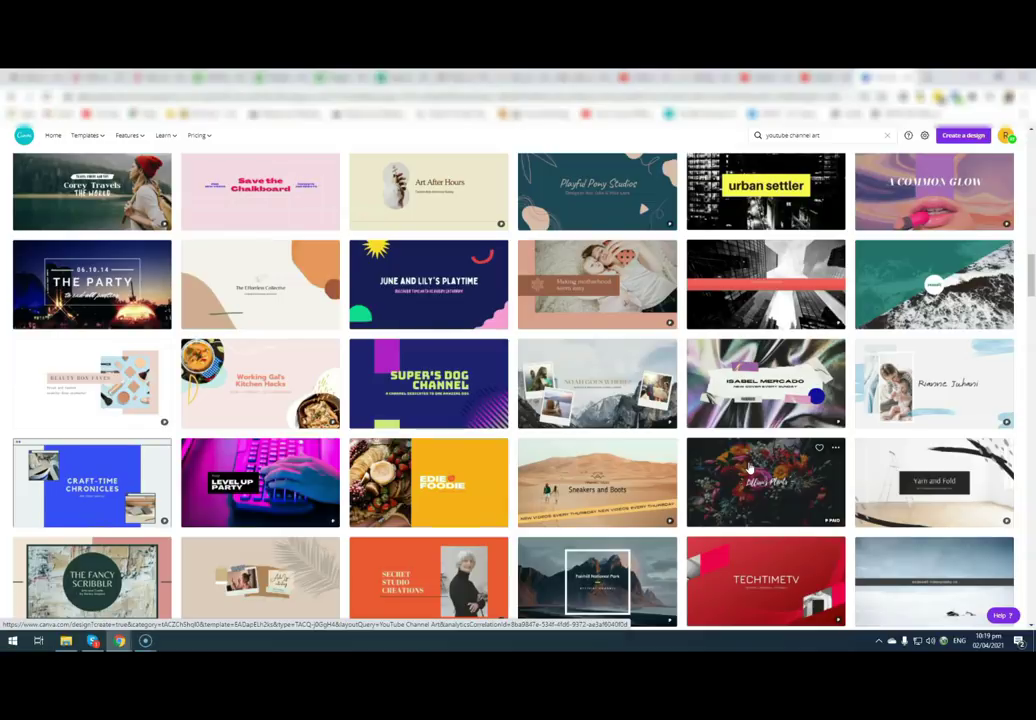
pyautogui.scroll(-3, 750, 467)
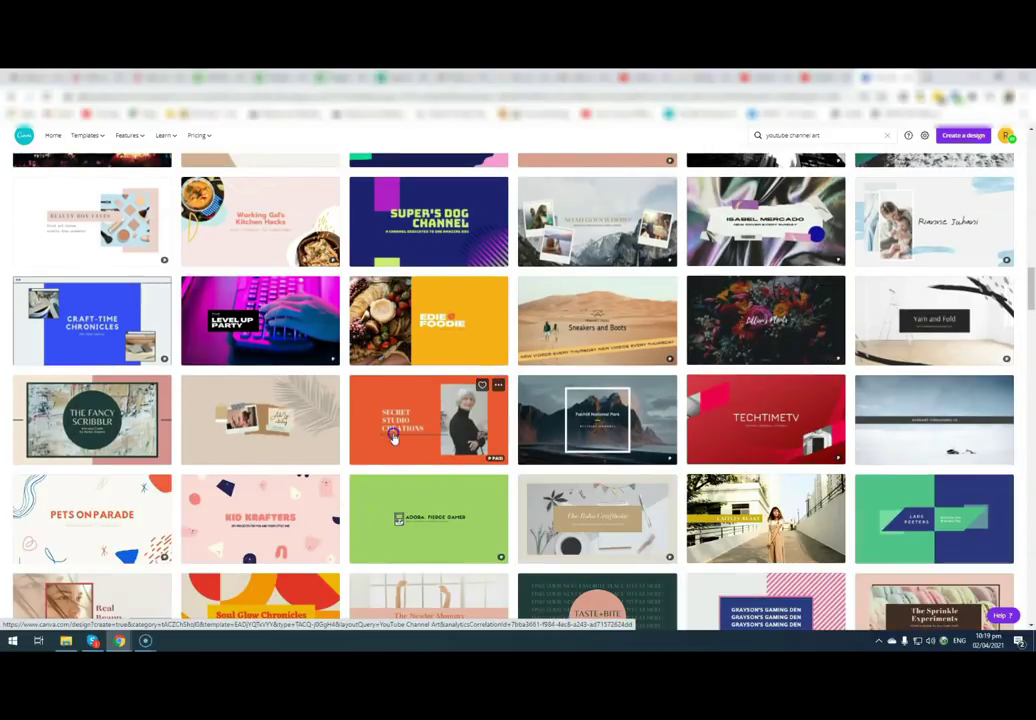
pyautogui.click(393, 437)
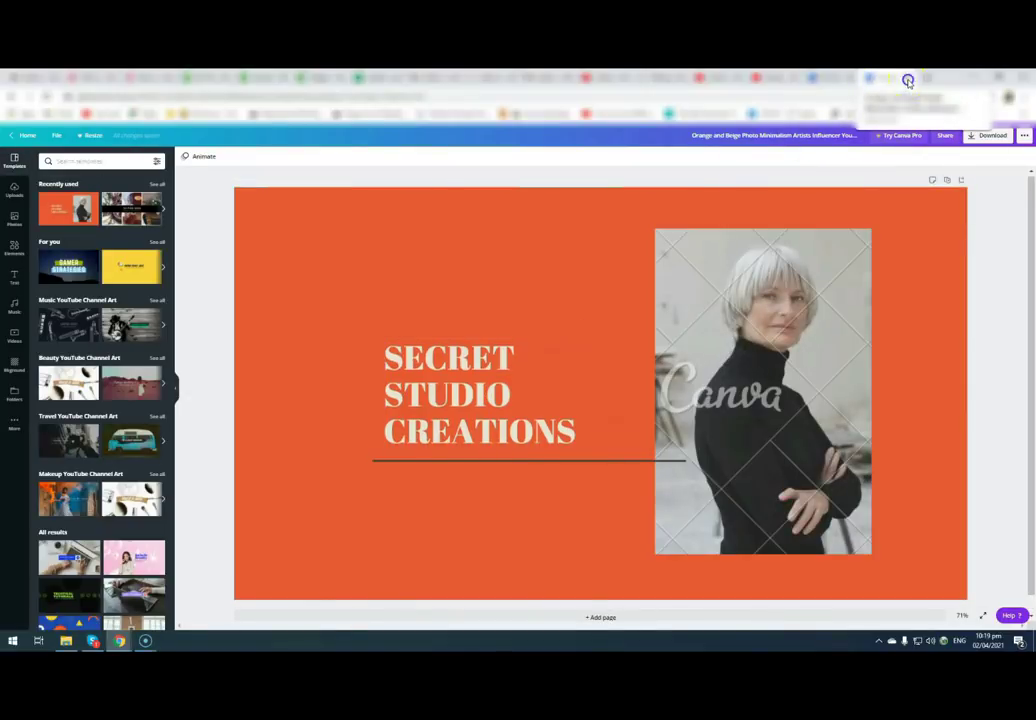
pyautogui.click(900, 78)
# - Open the red TECHTIMETV channel art template and select its heading for editing
pyautogui.scroll(-1, 613, 522)
pyautogui.scroll(-2, 613, 522)
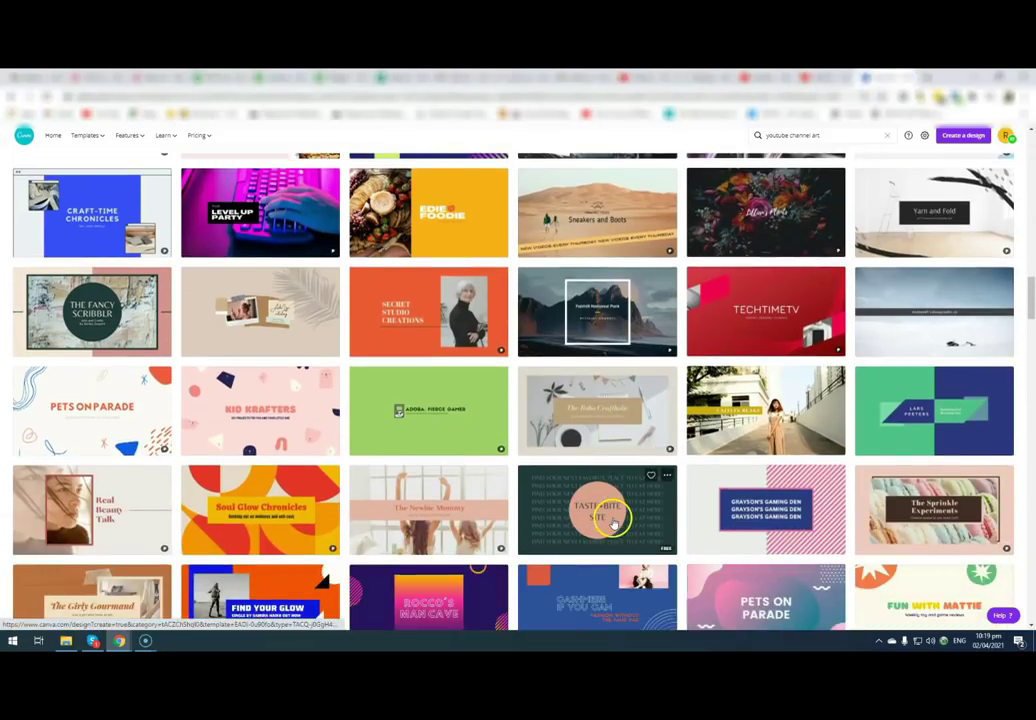
pyautogui.click(767, 328)
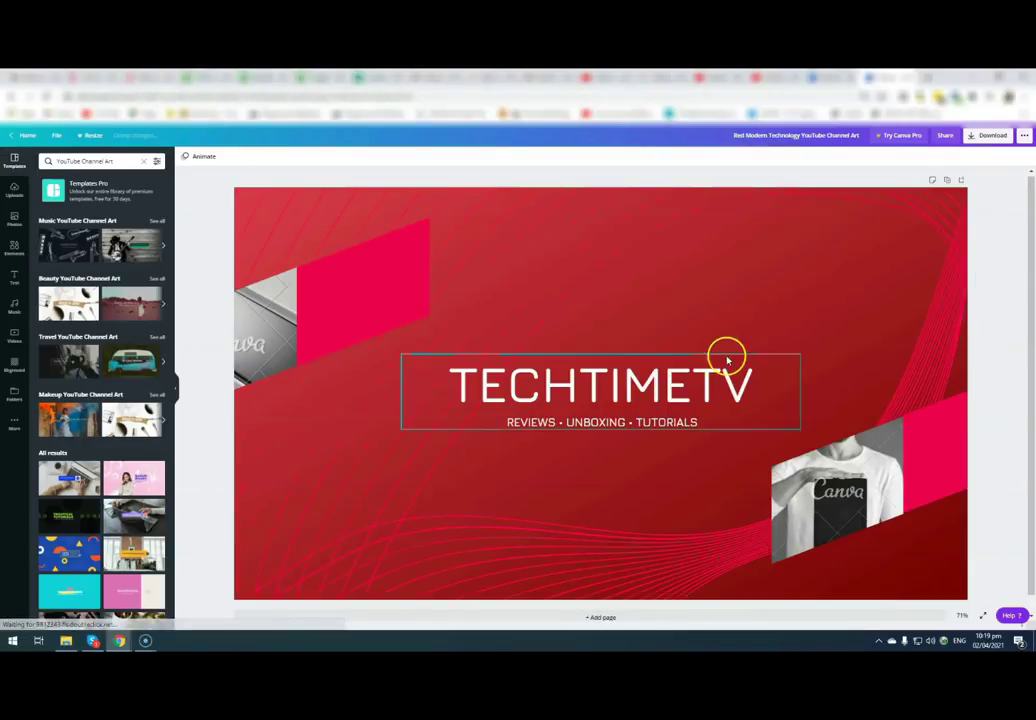
pyautogui.doubleClick(564, 400)
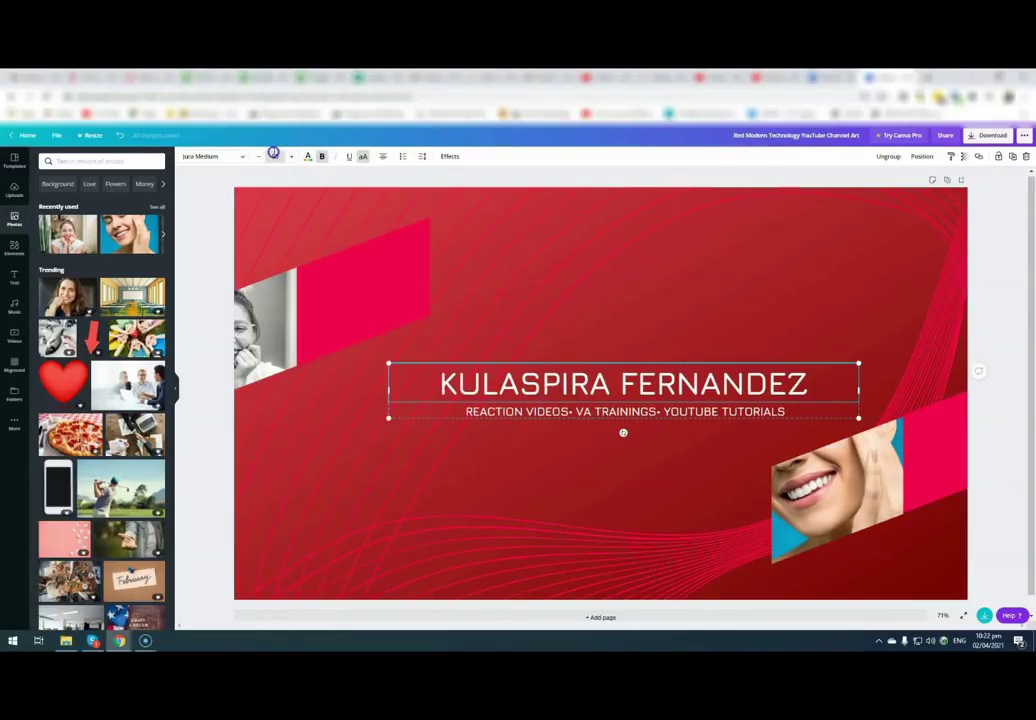
# - Check the heading's font size options, then deselect the heading
pyautogui.click(275, 157)
pyautogui.click(275, 157)
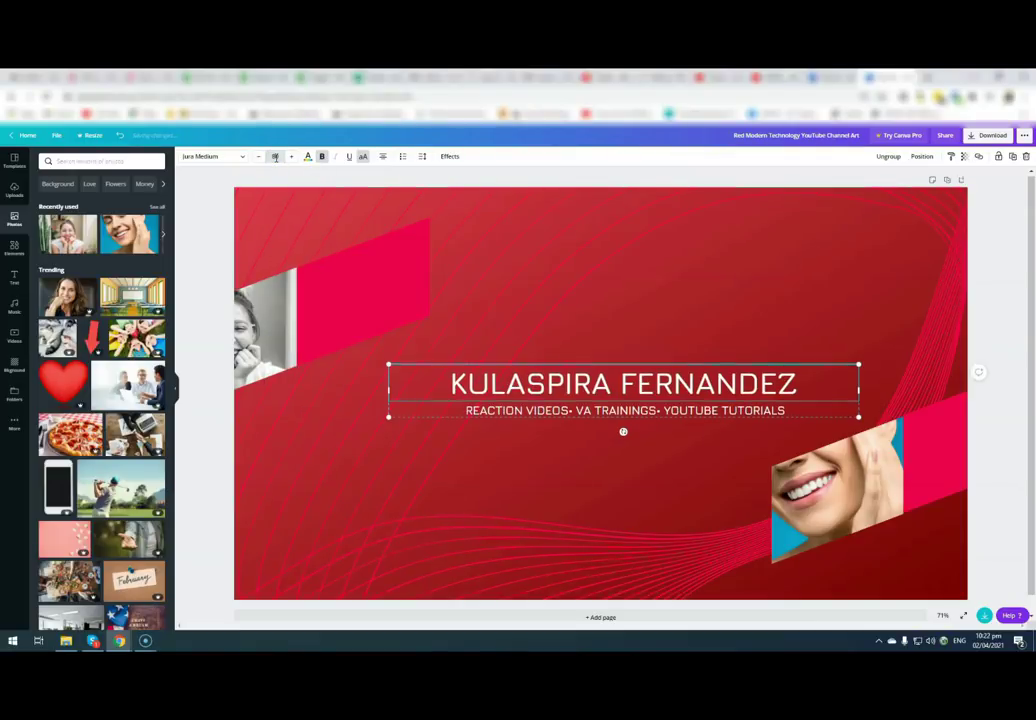
pyautogui.click(706, 521)
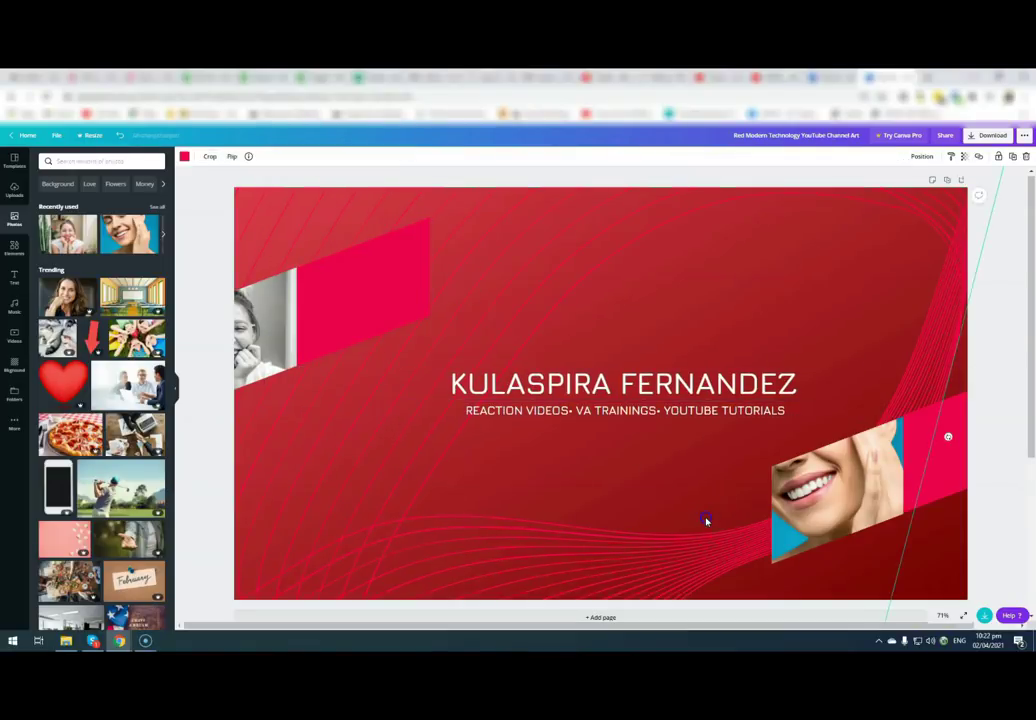
# - Download the banner as a PNG file and go to the YouTube Studio window
pyautogui.click(993, 138)
pyautogui.click(987, 271)
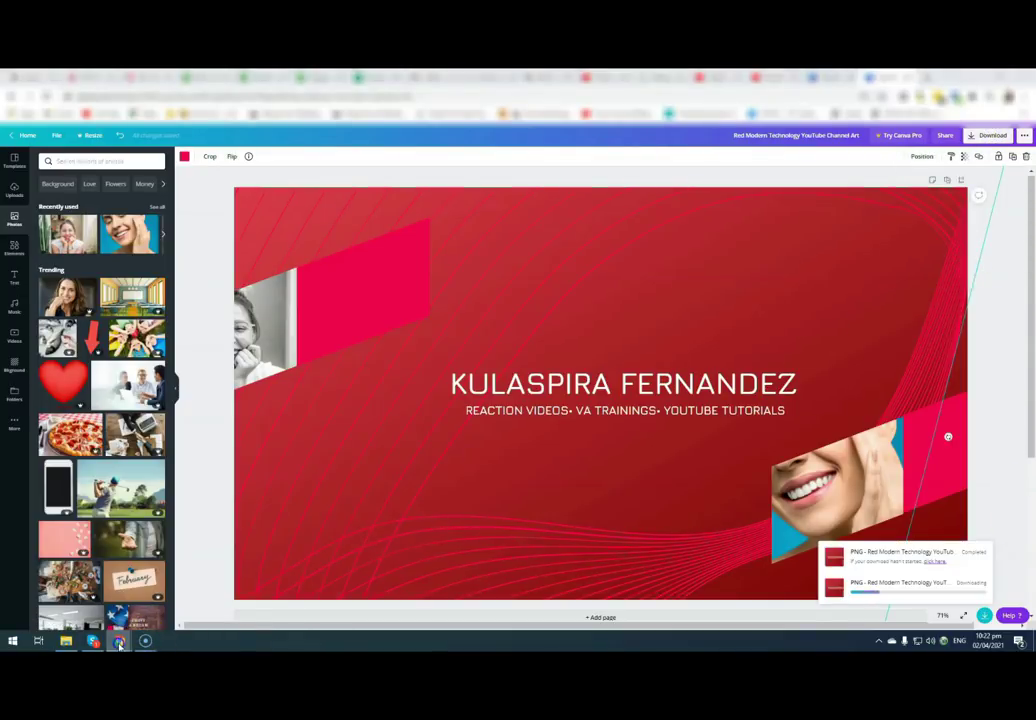
pyautogui.moveTo(118, 643)
pyautogui.click(143, 610)
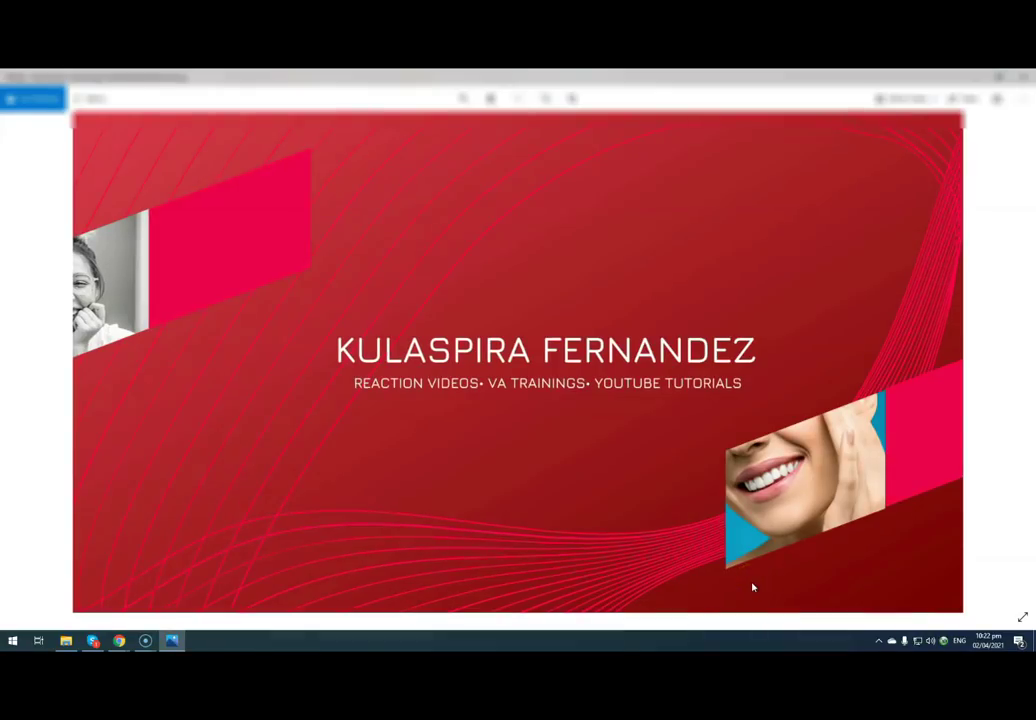
# - Upload 'Red Modern Technology YouTube Channel Art (1)' as the banner image and accept the crop
pyautogui.click(1022, 78)
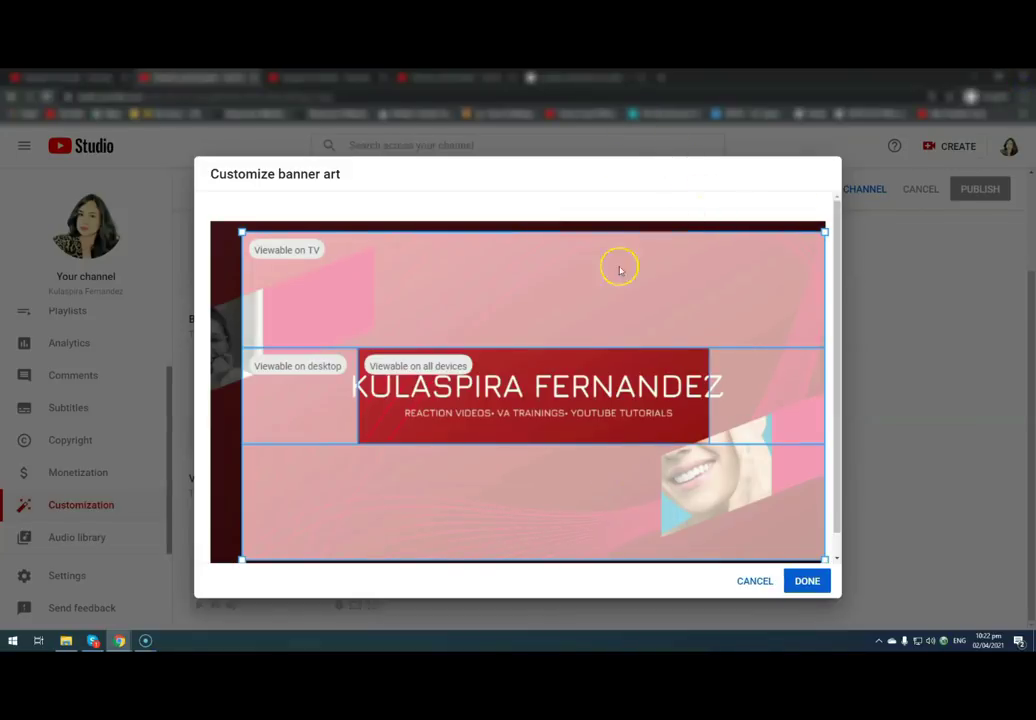
pyautogui.click(750, 578)
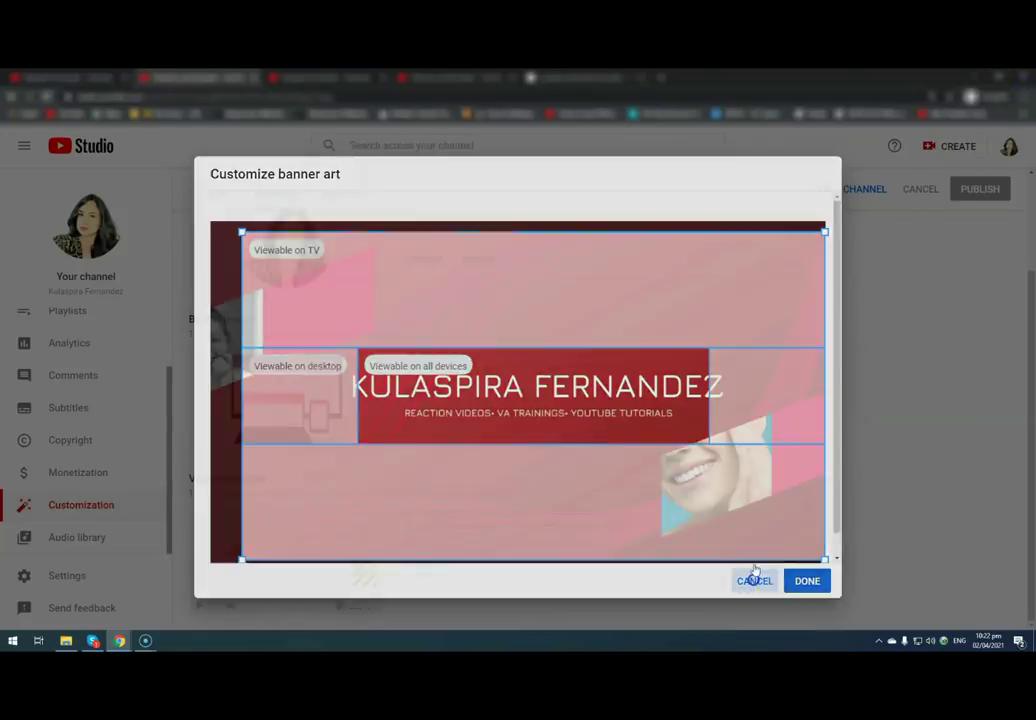
pyautogui.click(422, 392)
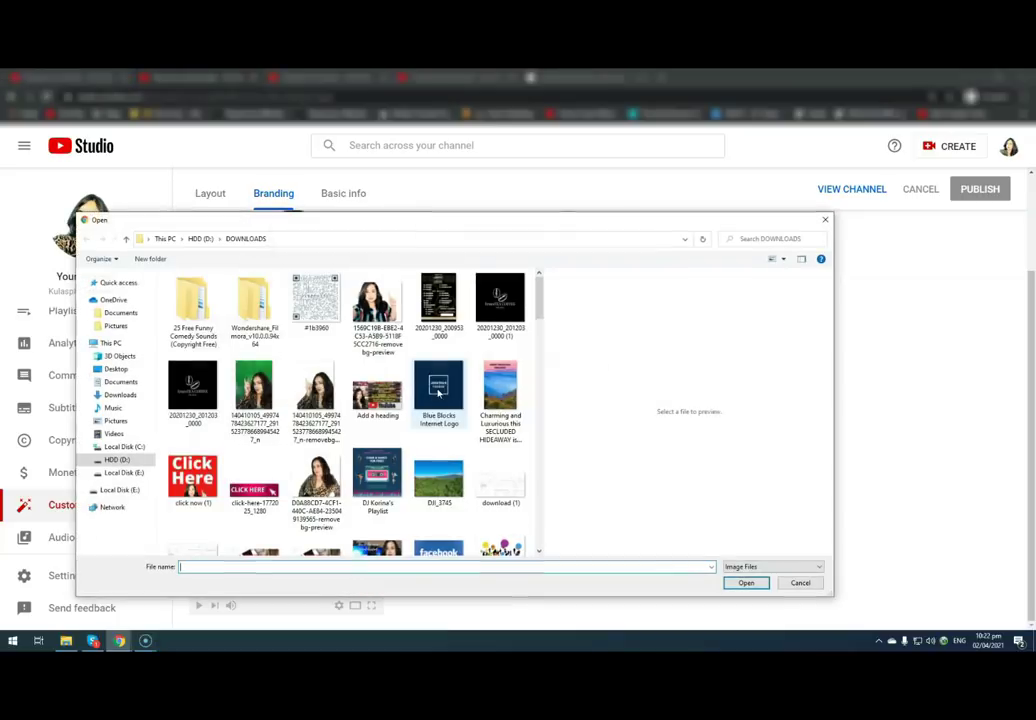
pyautogui.moveTo(536, 290); pyautogui.dragTo(521, 452)
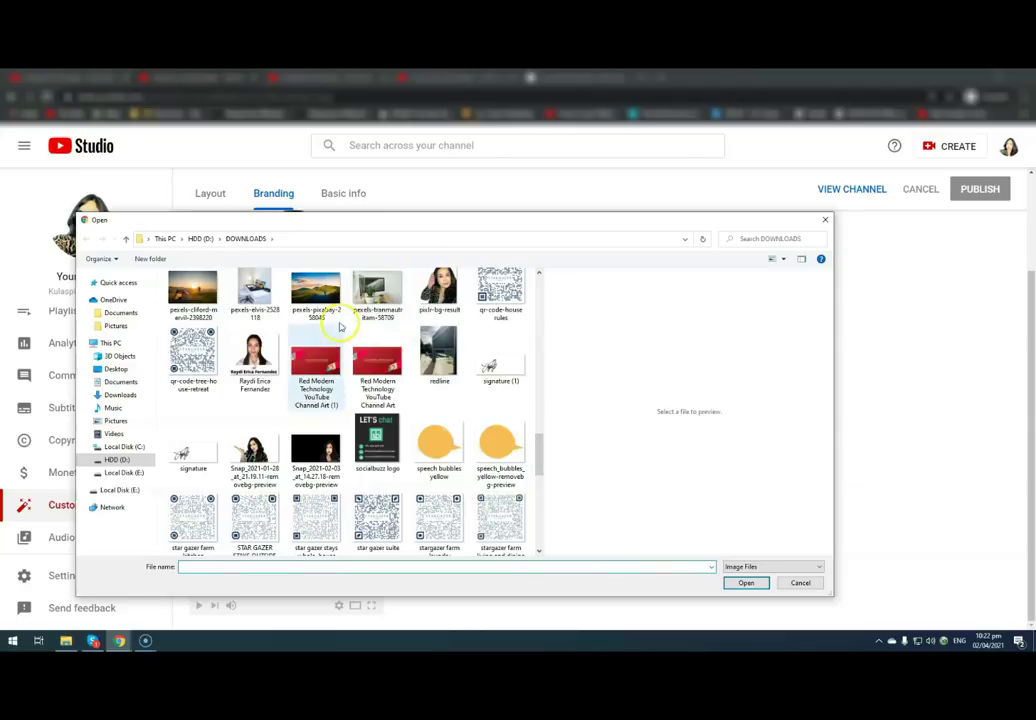
pyautogui.click(316, 372)
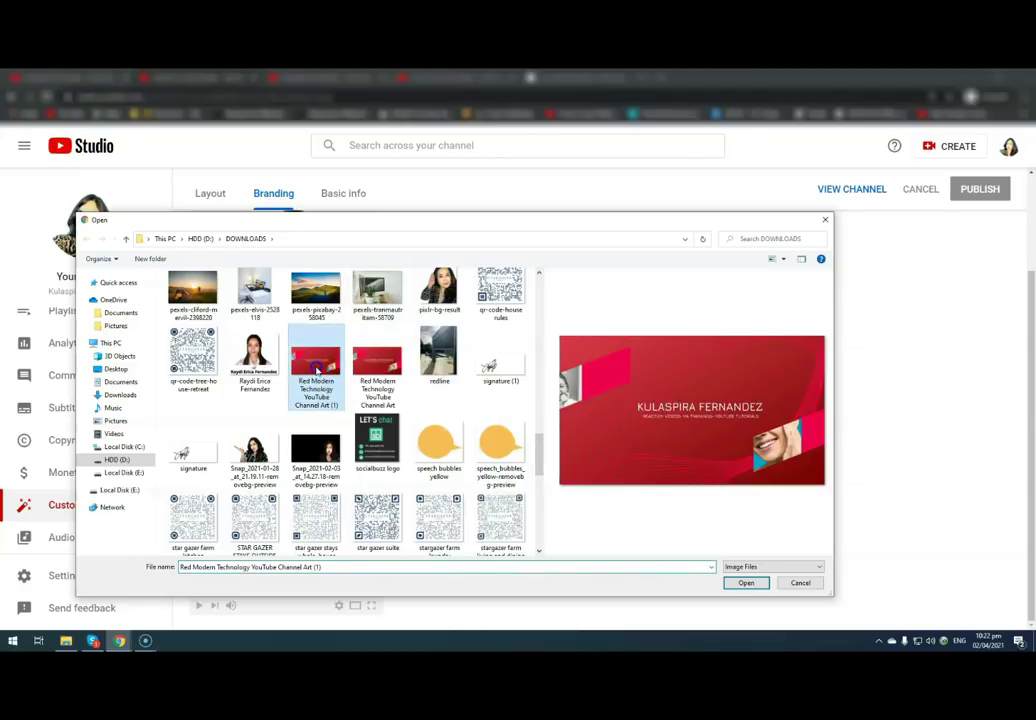
pyautogui.click(744, 582)
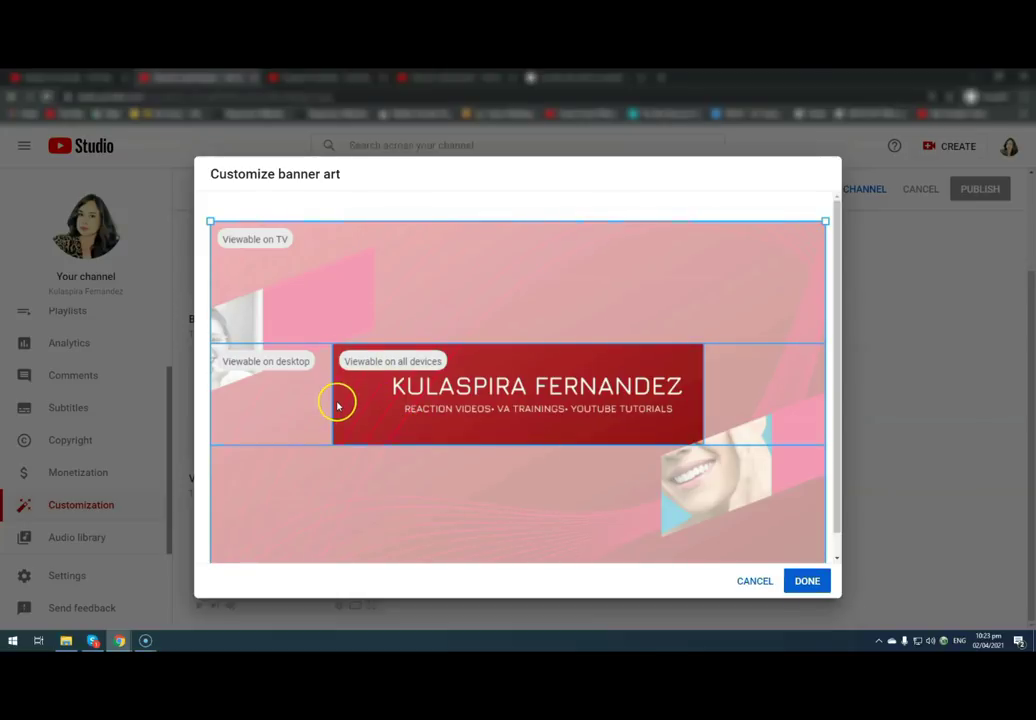
pyautogui.click(250, 345)
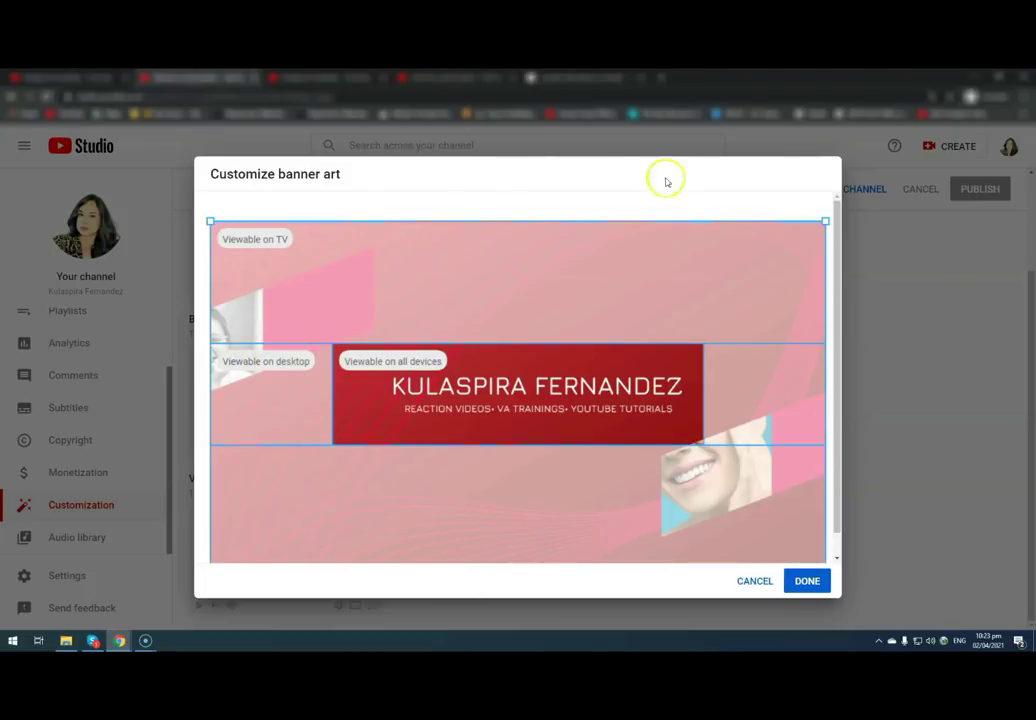
pyautogui.moveTo(836, 521); pyautogui.dragTo(839, 546)
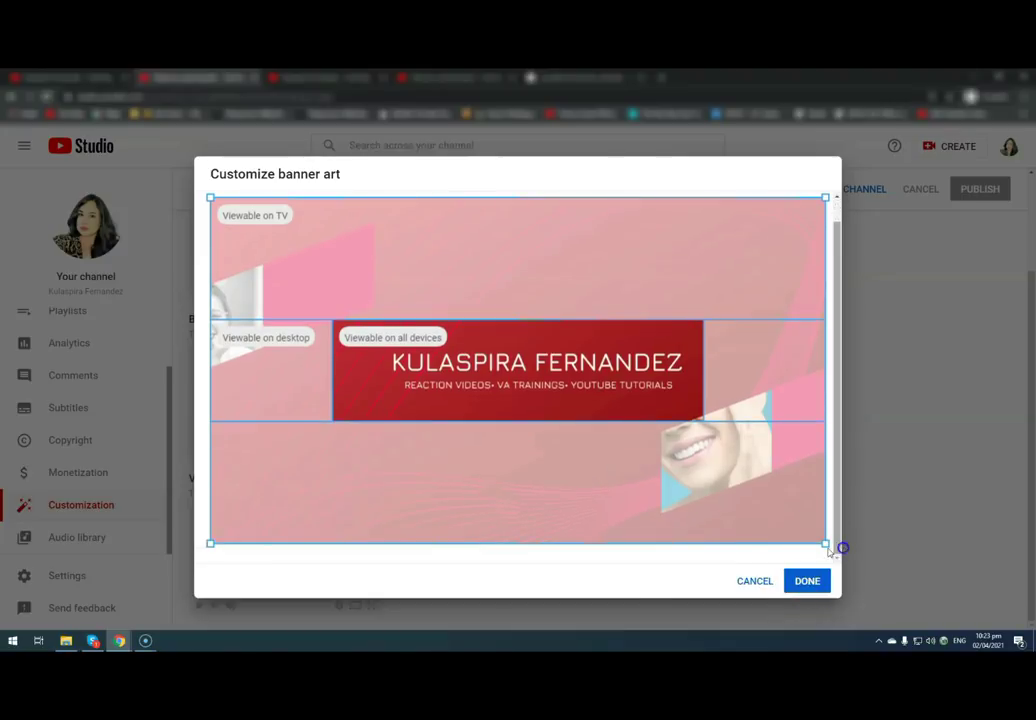
pyautogui.click(818, 581)
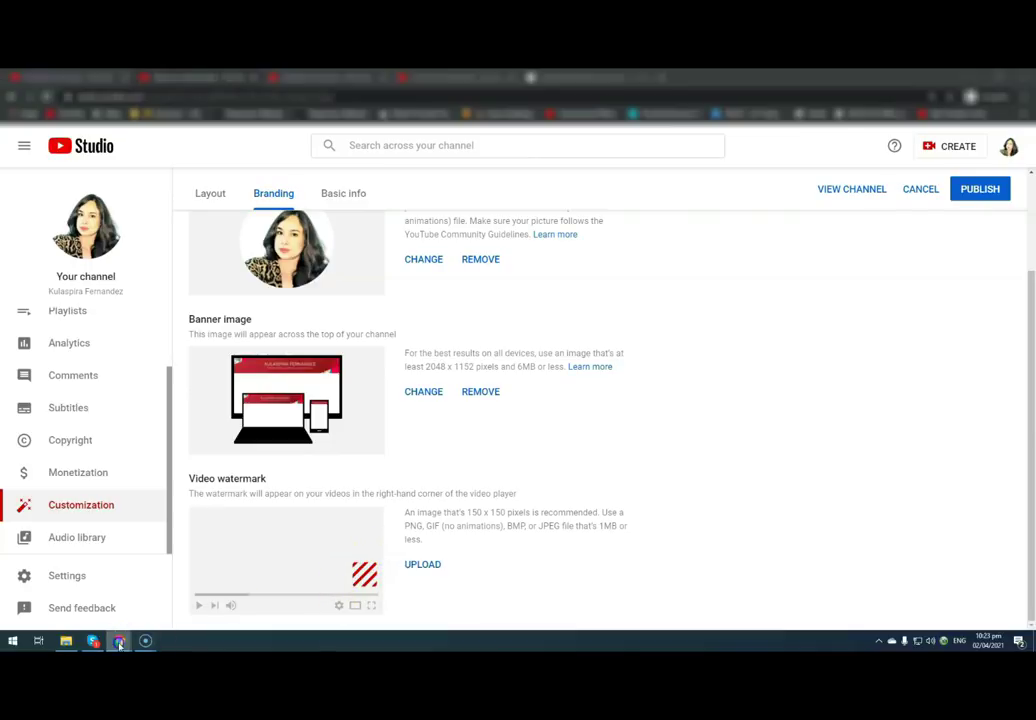
# - View the new red banner on the public channel page, then return to Studio customization
pyautogui.moveTo(119, 640)
pyautogui.click(83, 612)
pyautogui.click(763, 77)
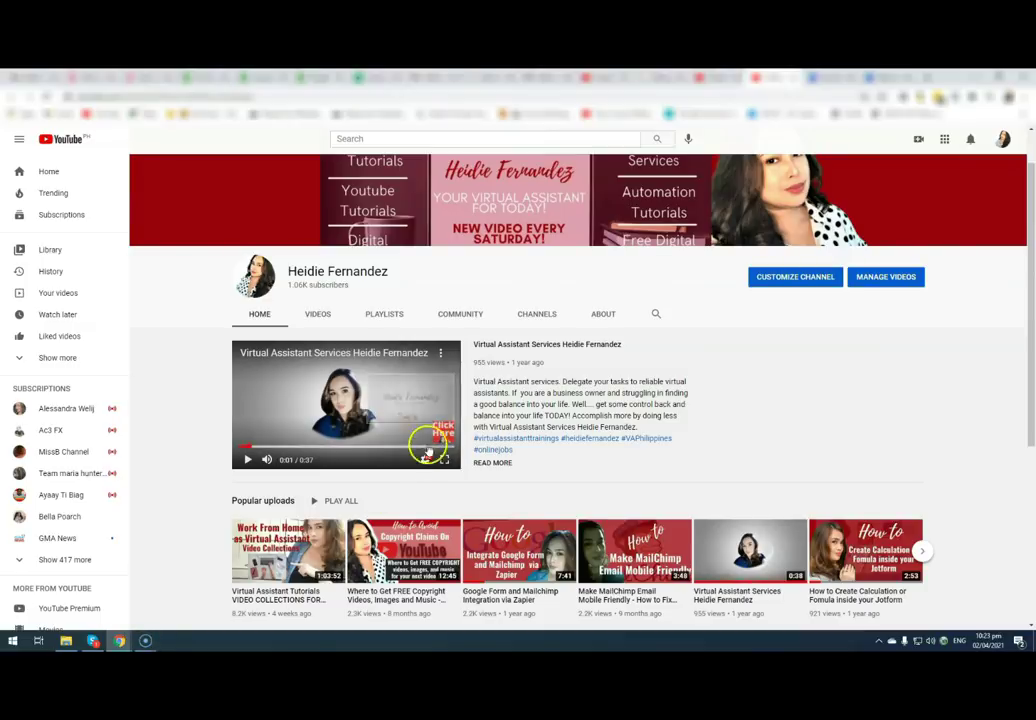
pyautogui.moveTo(119, 640)
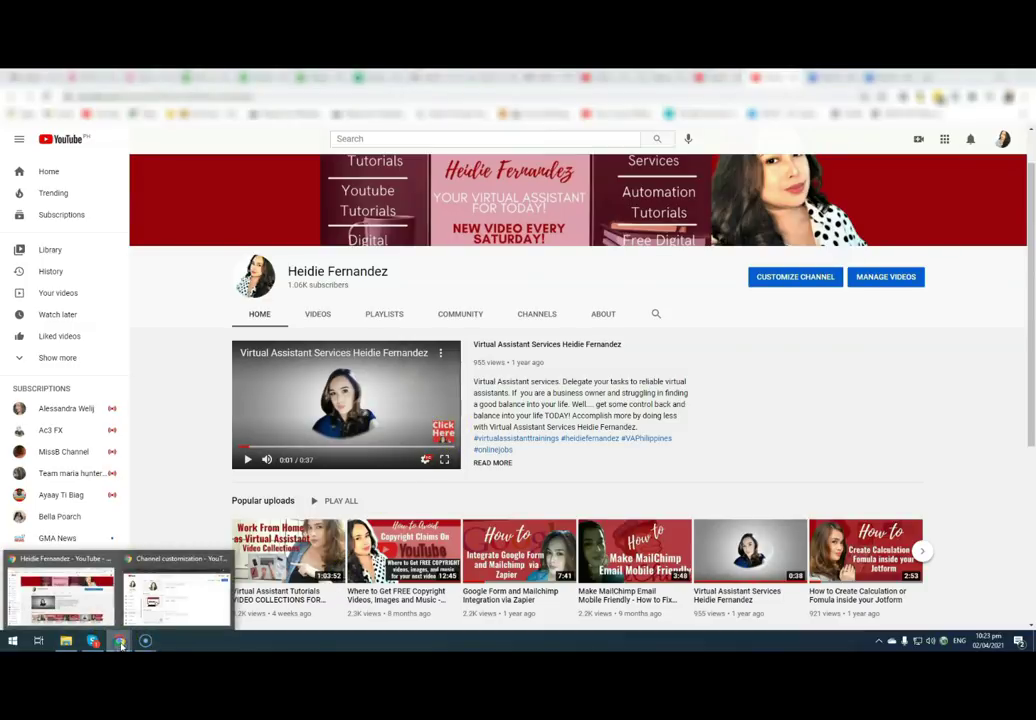
pyautogui.click(170, 595)
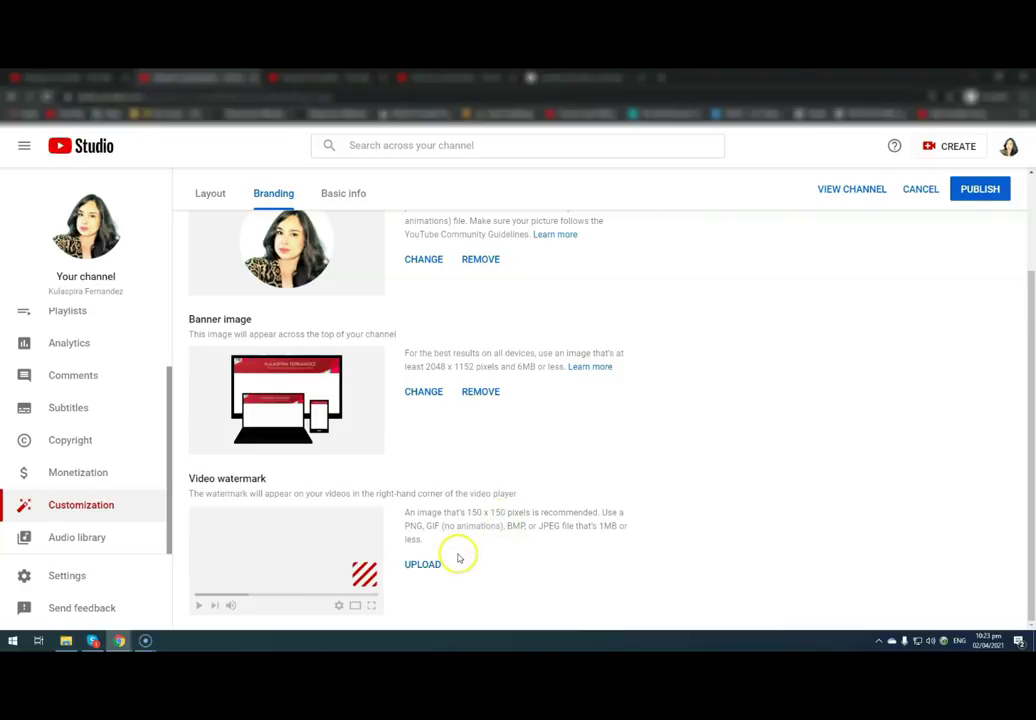
# - Set the 'click now (1)' Click Here image as the video watermark, then go to the channel page
pyautogui.click(422, 565)
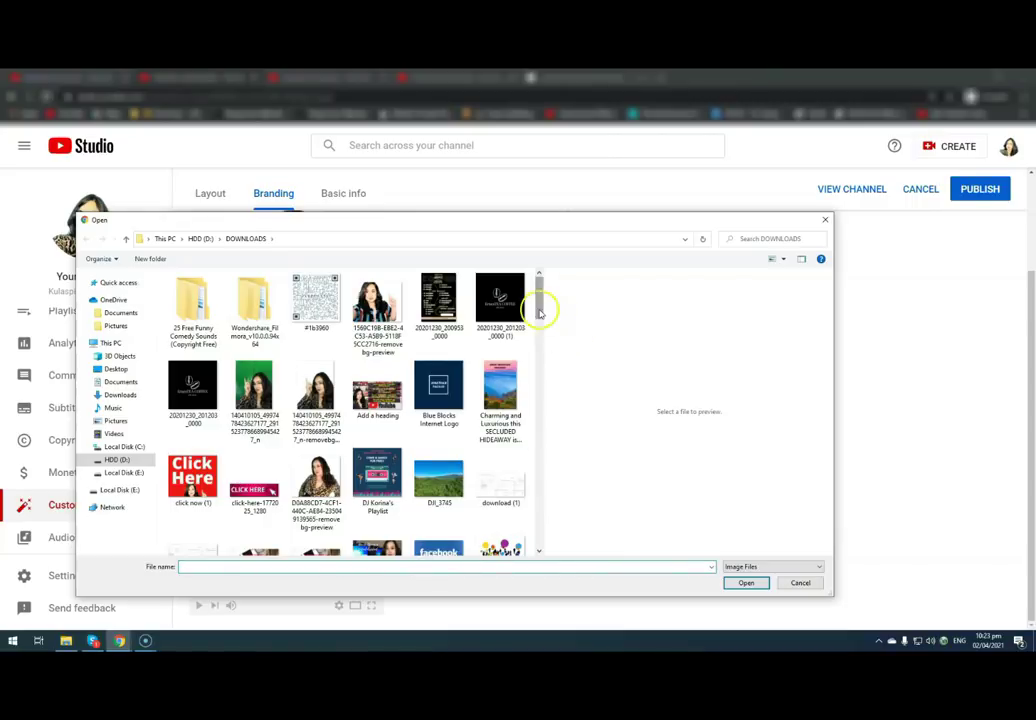
pyautogui.moveTo(538, 300); pyautogui.dragTo(537, 332)
pyautogui.scroll(1, 480, 345)
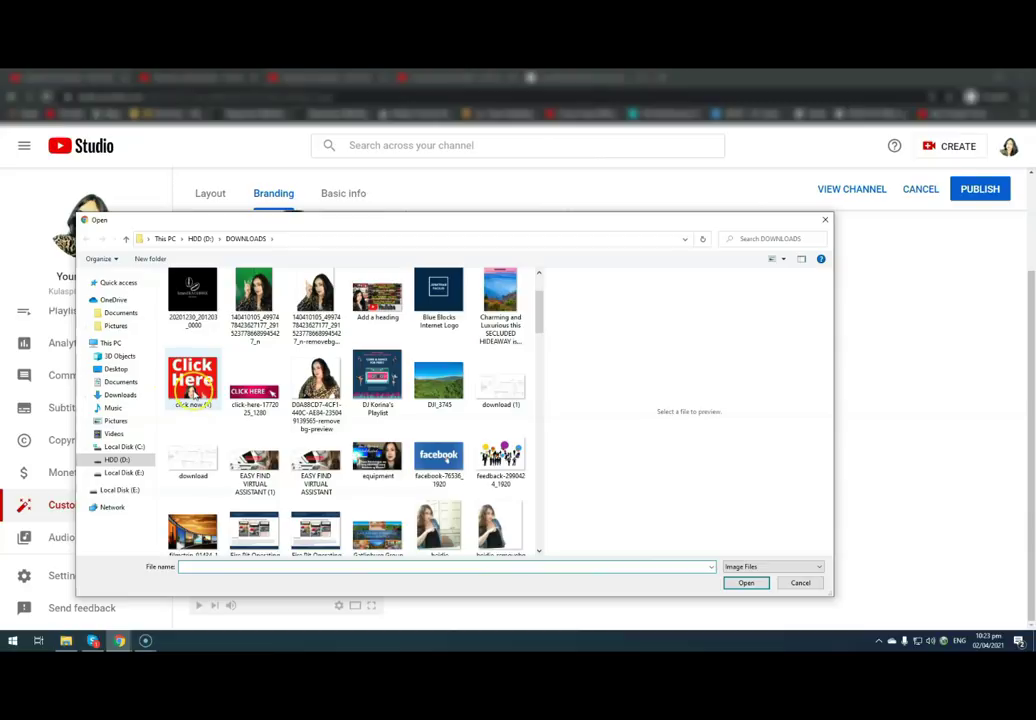
pyautogui.click(192, 385)
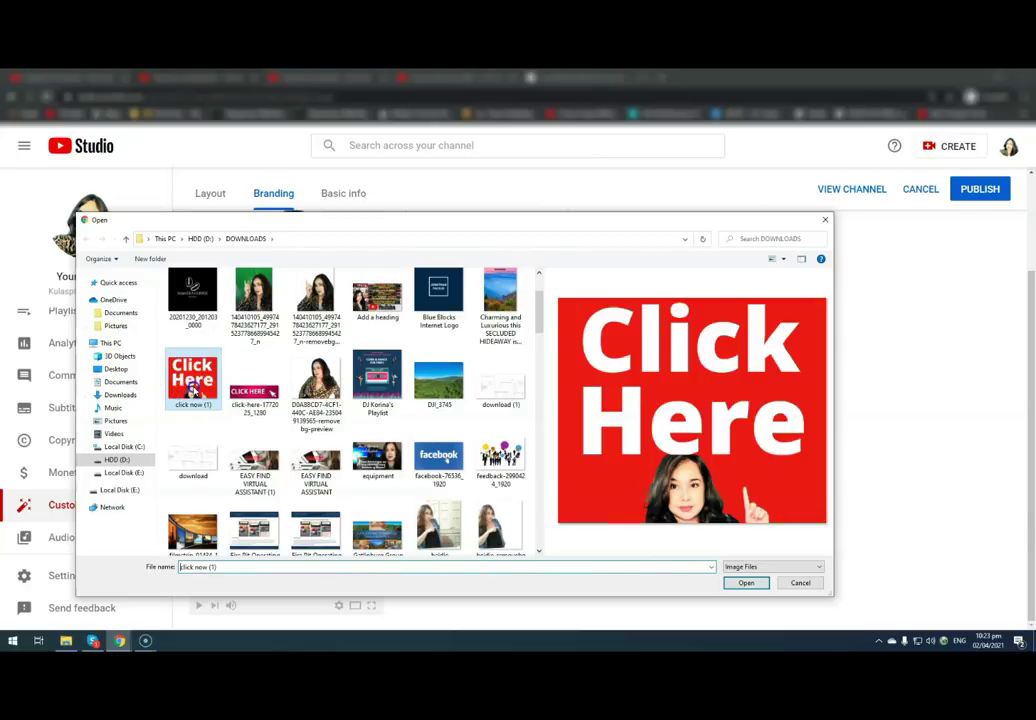
pyautogui.click(746, 583)
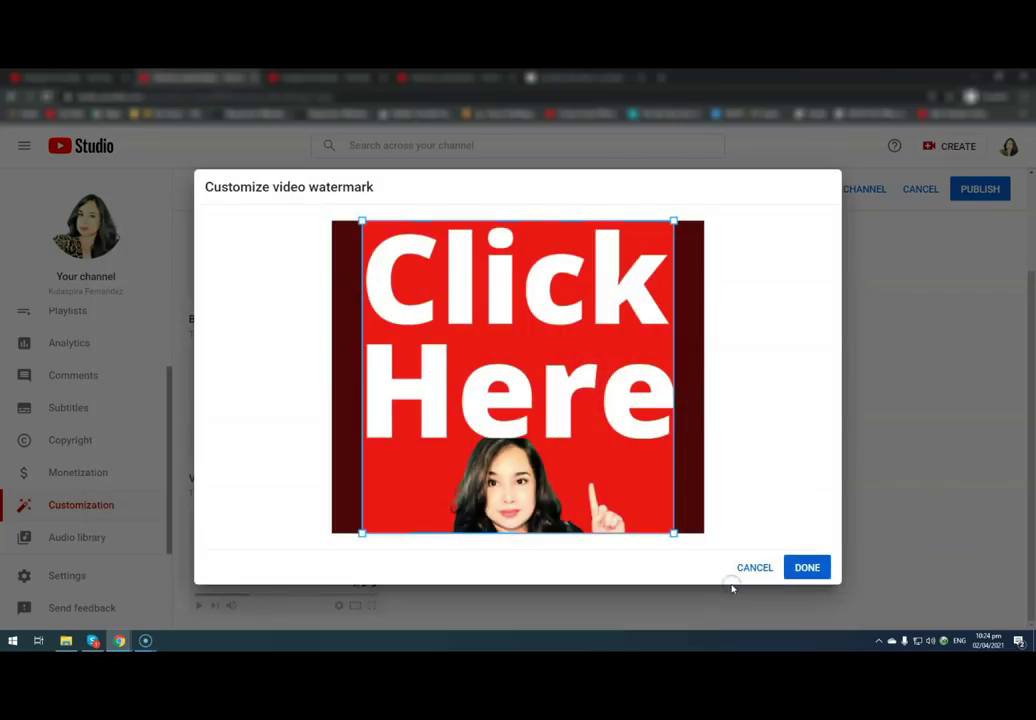
pyautogui.click(813, 570)
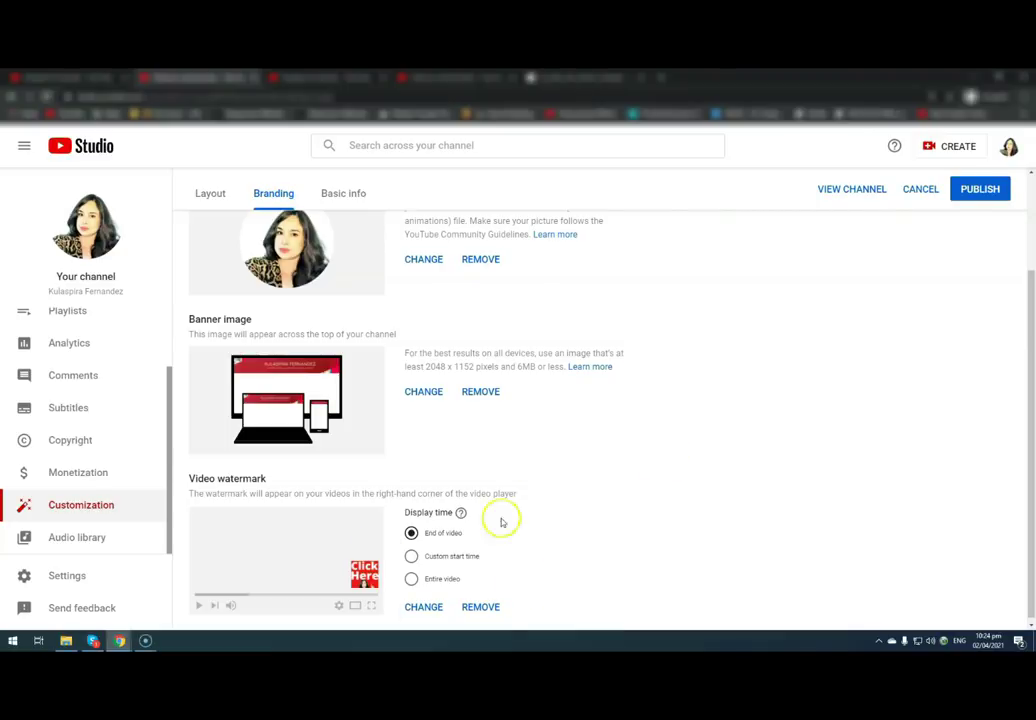
pyautogui.click(81, 591)
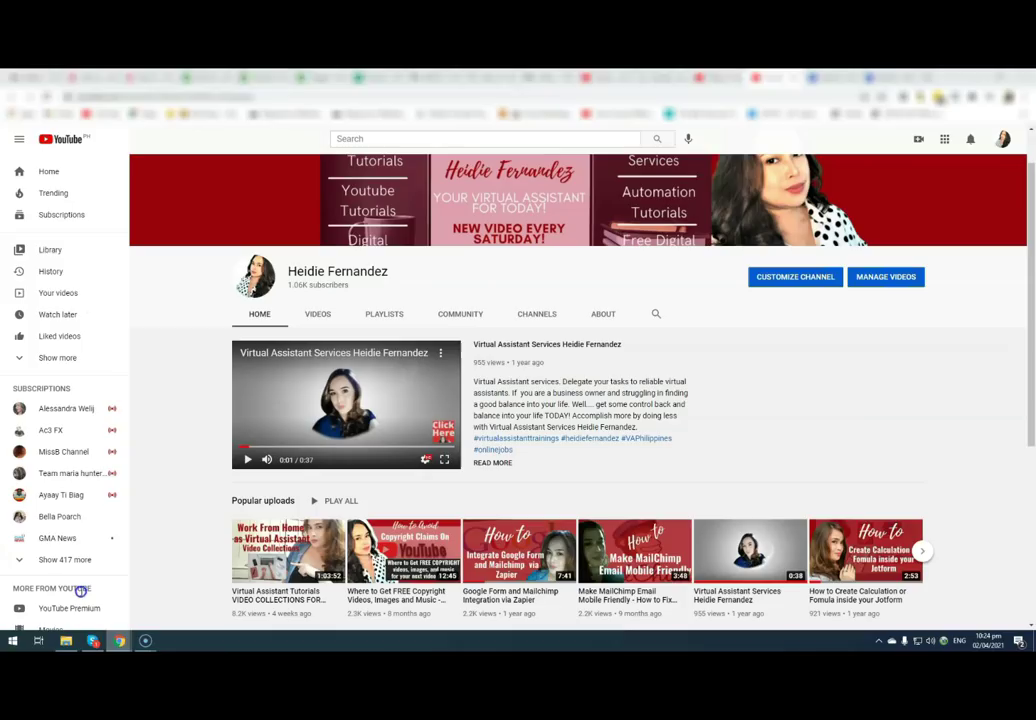
pyautogui.click(719, 79)
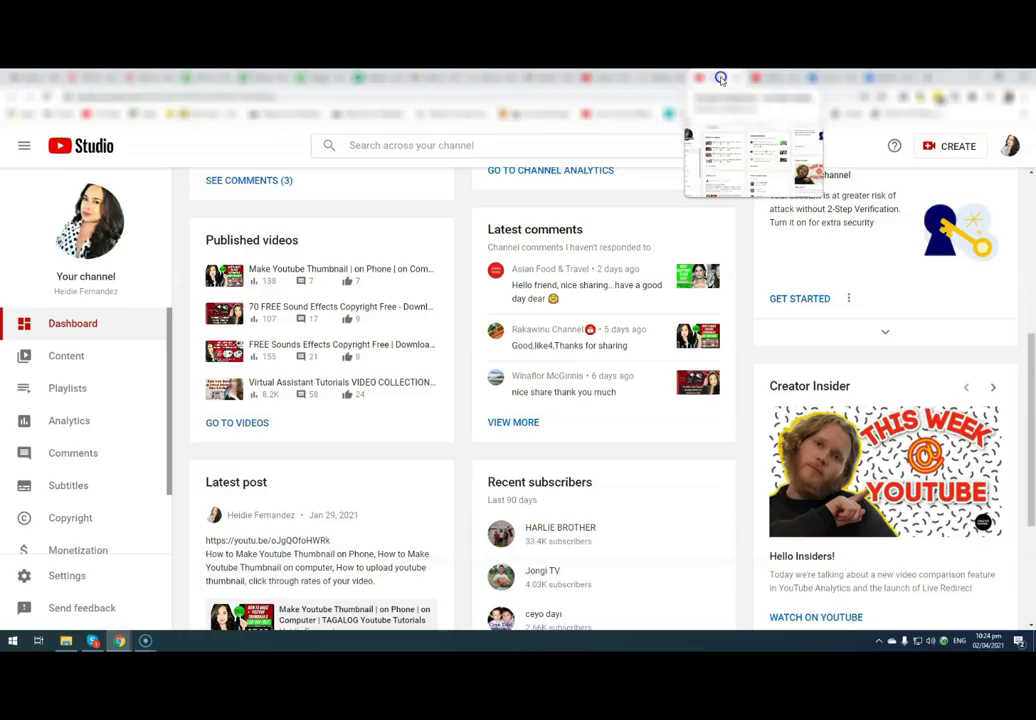
pyautogui.click(800, 77)
pyautogui.click(810, 77)
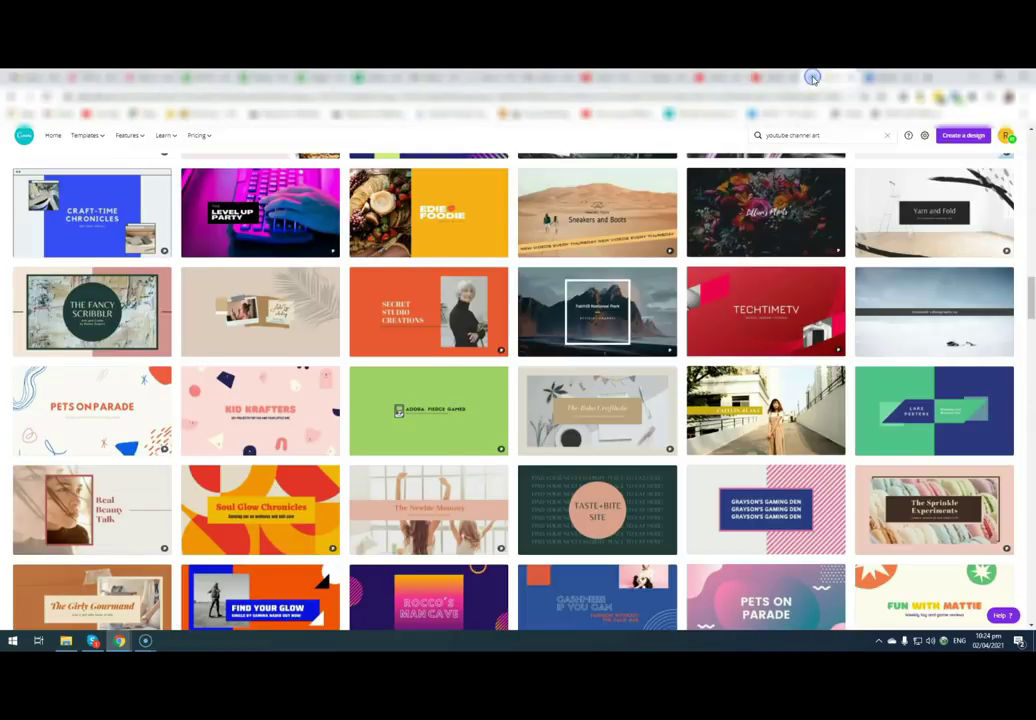
pyautogui.click(877, 78)
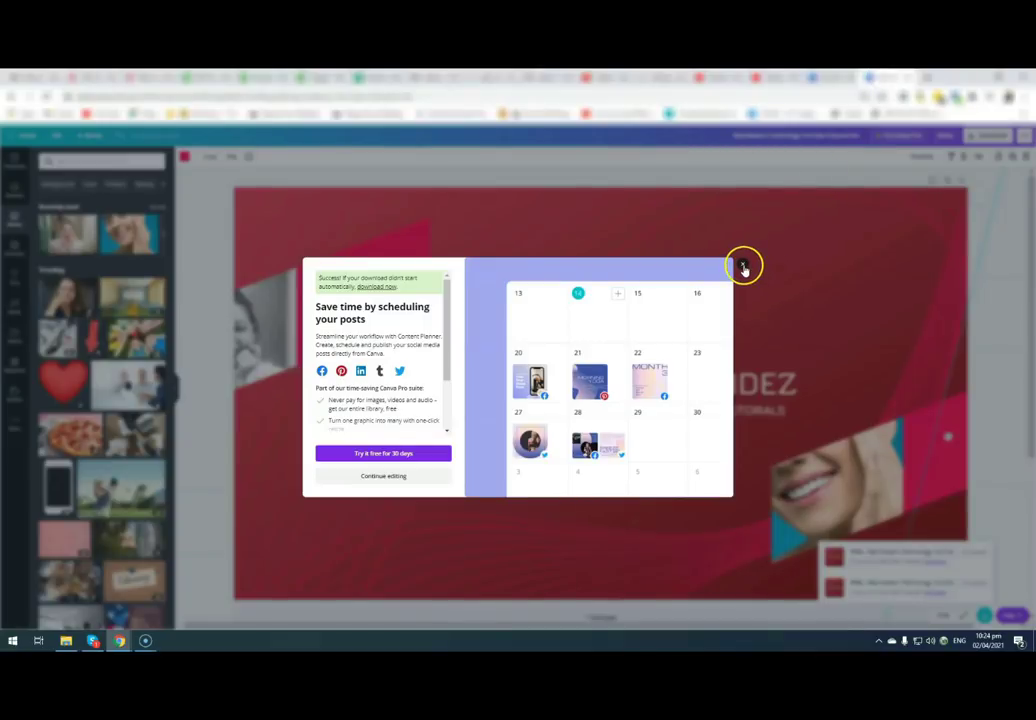
pyautogui.click(768, 76)
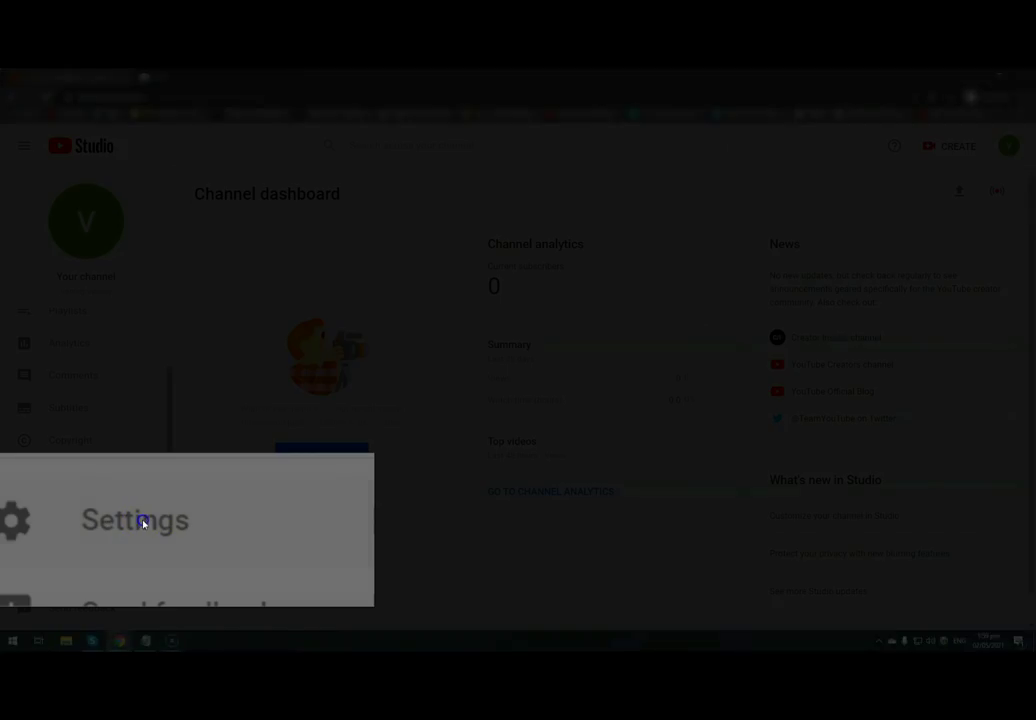
# - In Settings > Channel > Basic info, enter the keyword 'virtual assistant training'
pyautogui.click(67, 575)
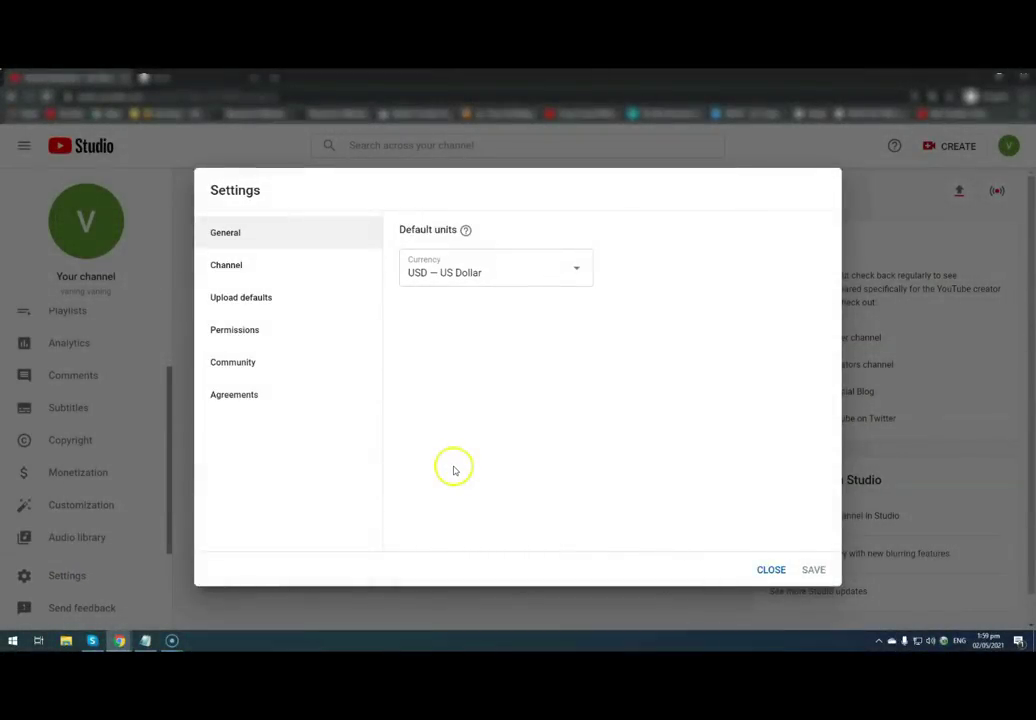
pyautogui.click(228, 268)
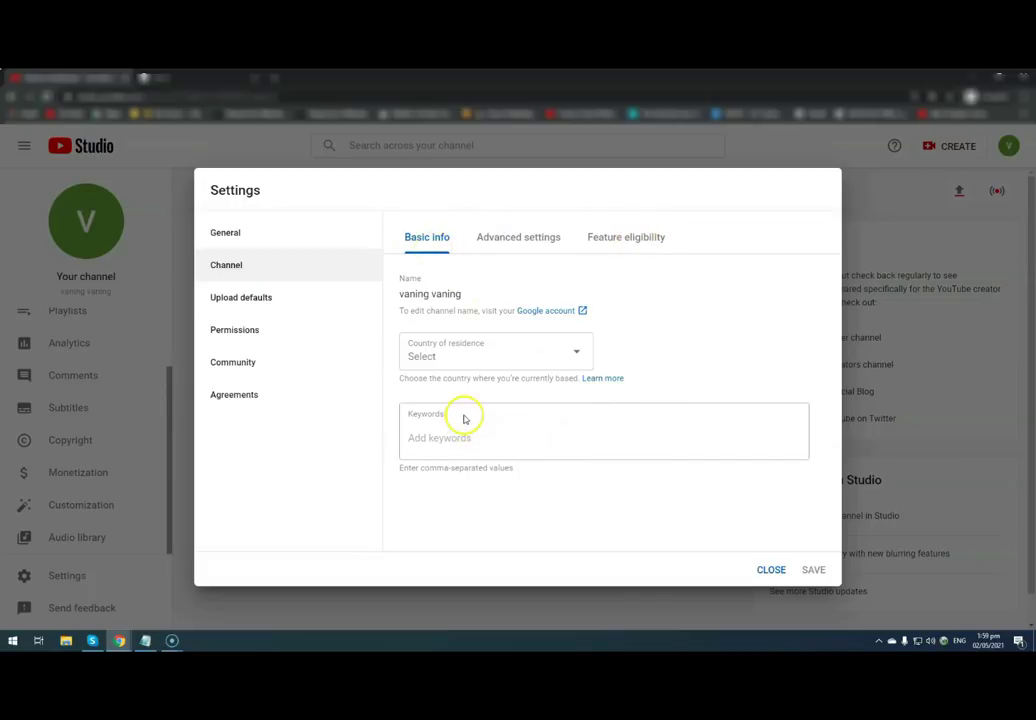
pyautogui.moveTo(464, 418); pyautogui.dragTo(381, 414)
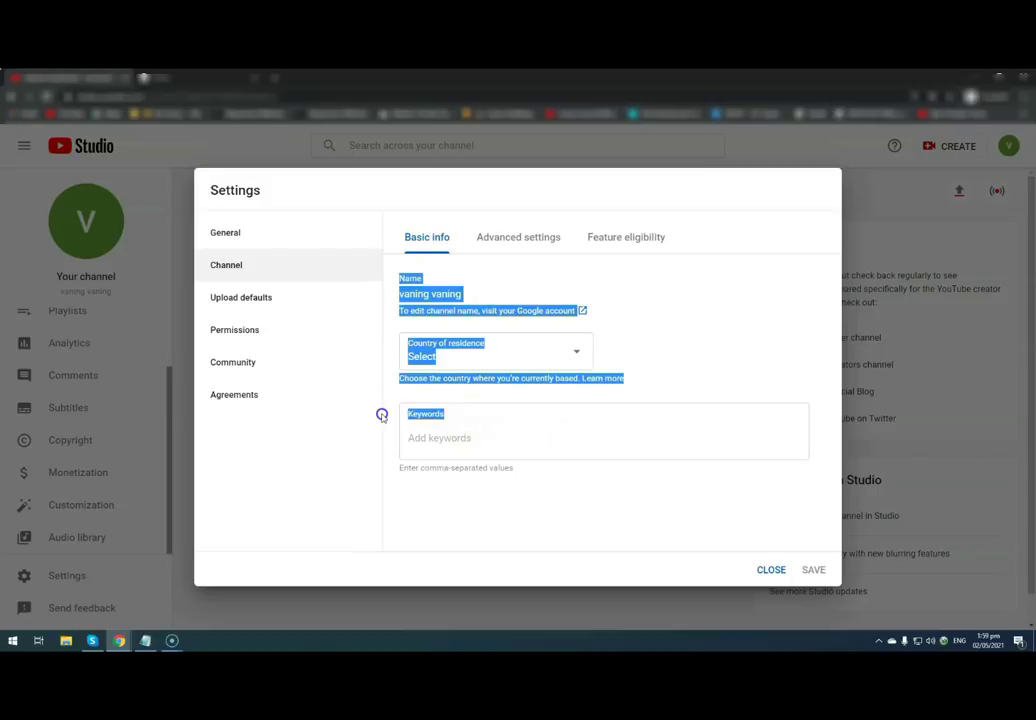
pyautogui.click(423, 428)
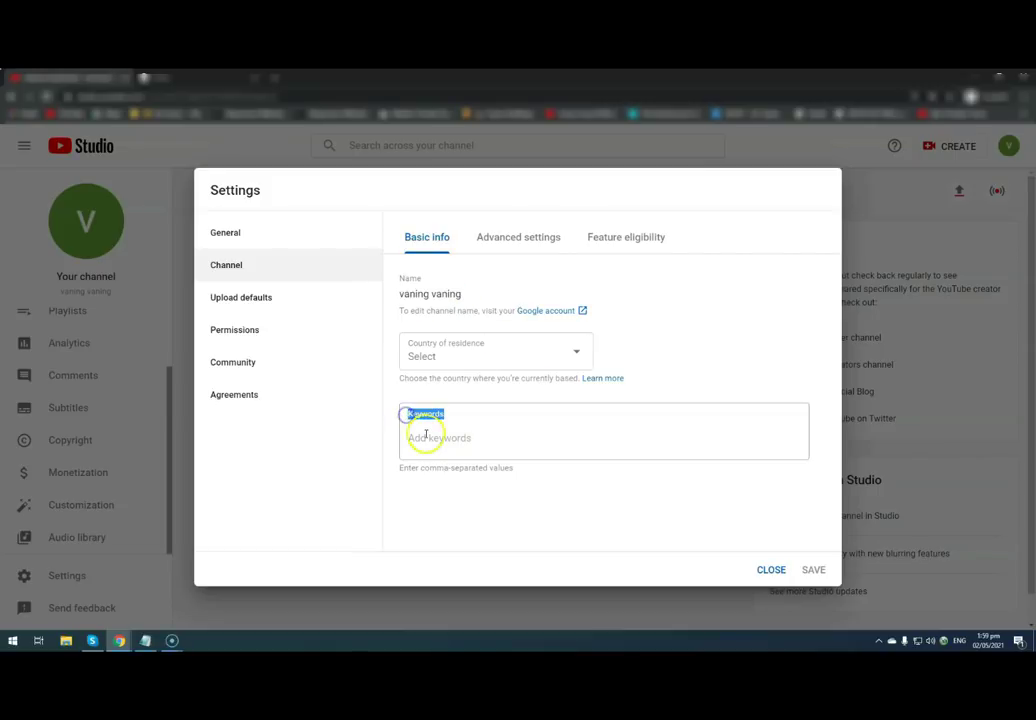
pyautogui.click(426, 436)
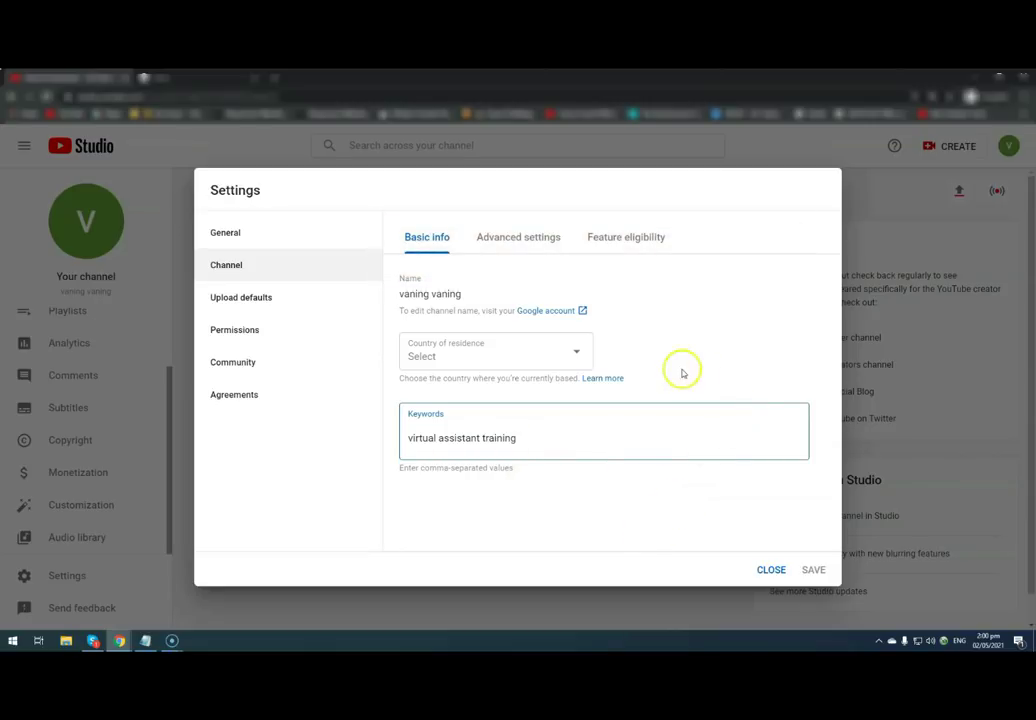
# - Set country of residence to Philippines and save the basic info
pyautogui.click(577, 355)
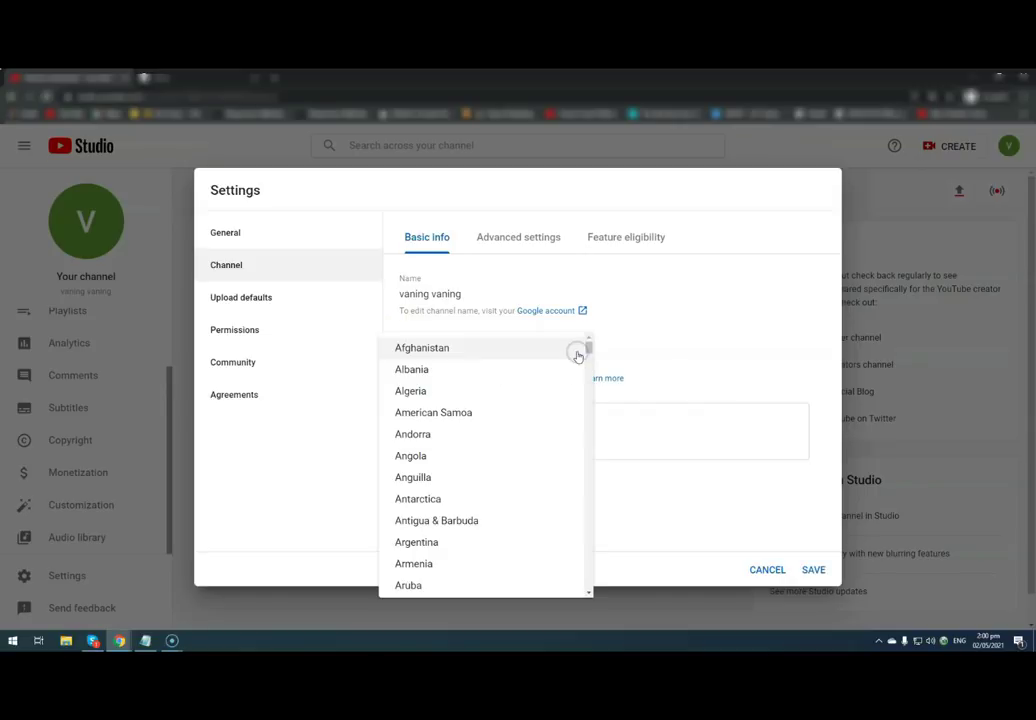
pyautogui.moveTo(590, 352); pyautogui.dragTo(600, 521)
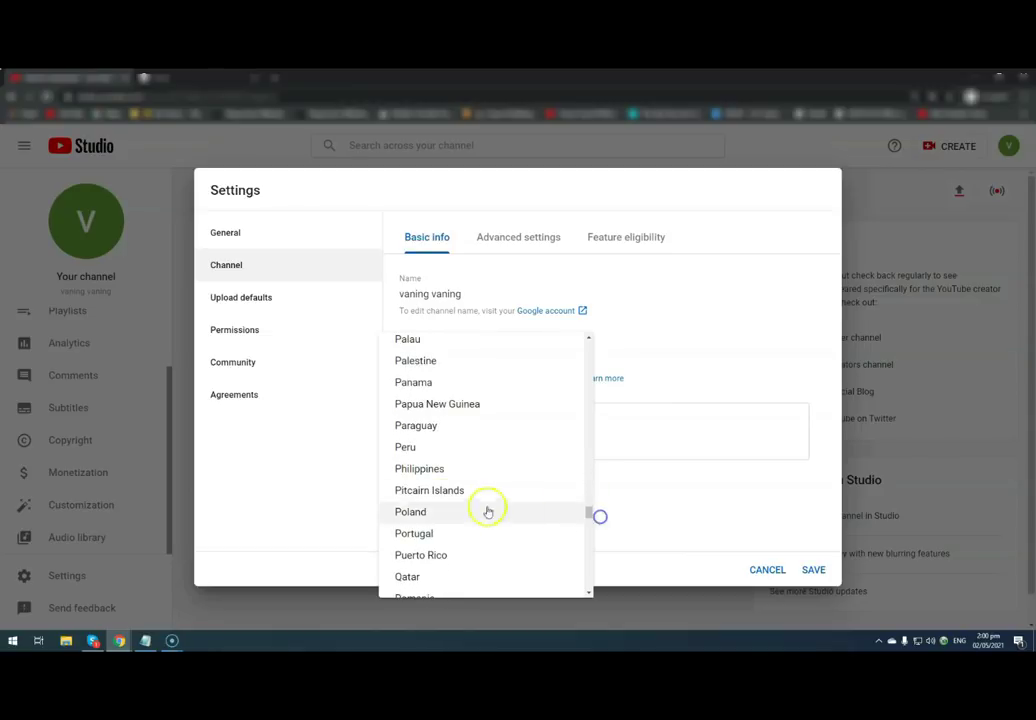
pyautogui.click(427, 474)
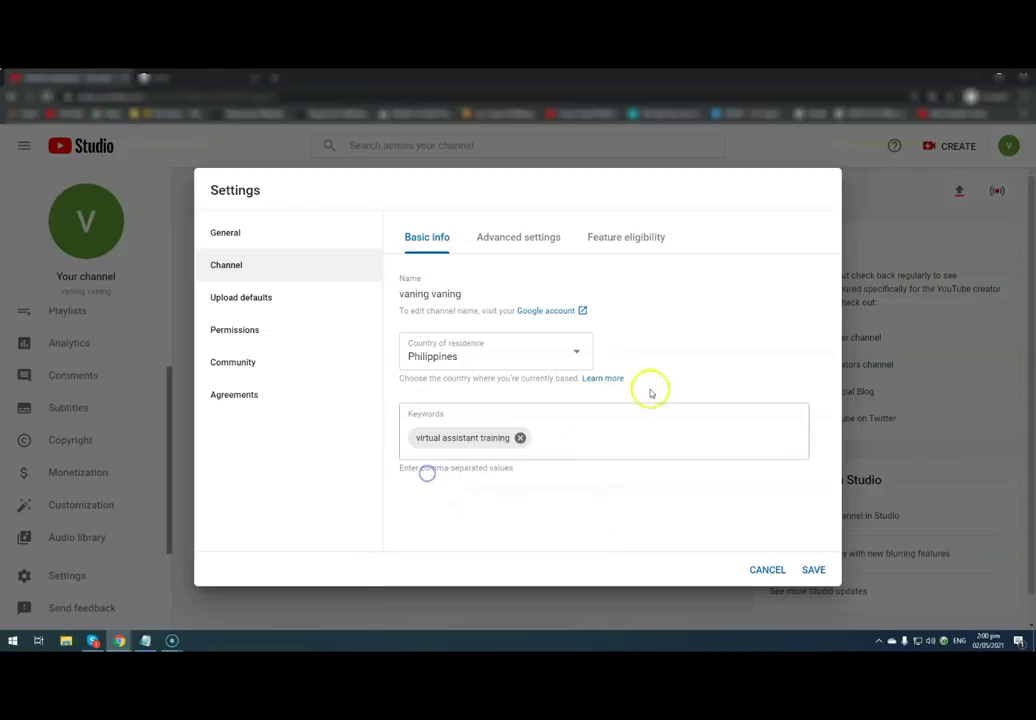
pyautogui.click(818, 574)
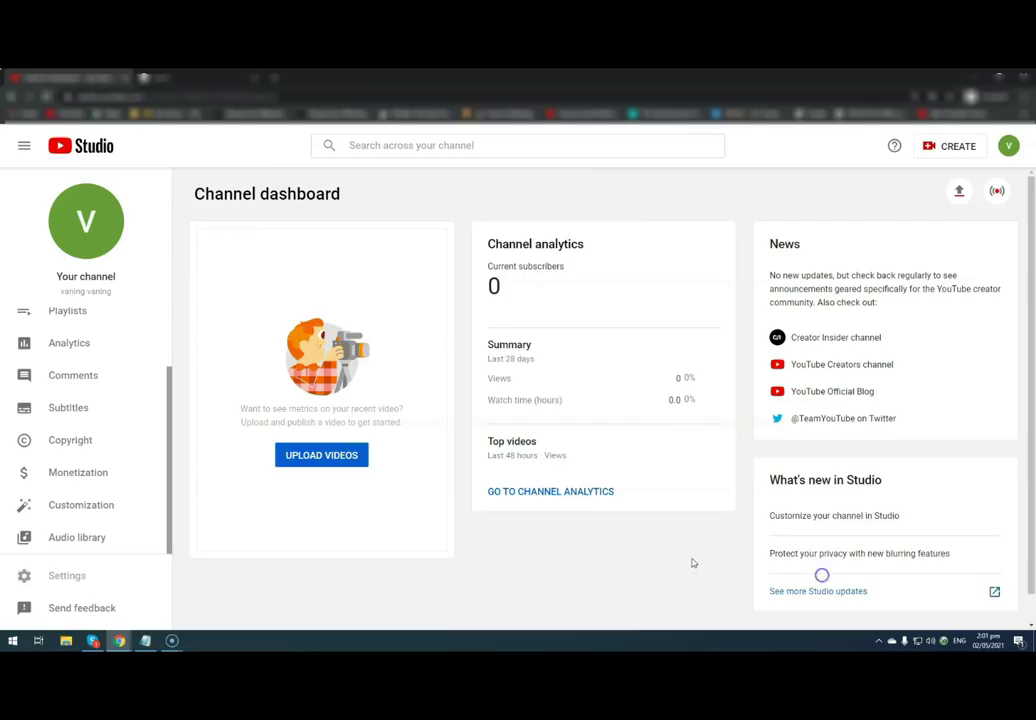
pyautogui.click(71, 579)
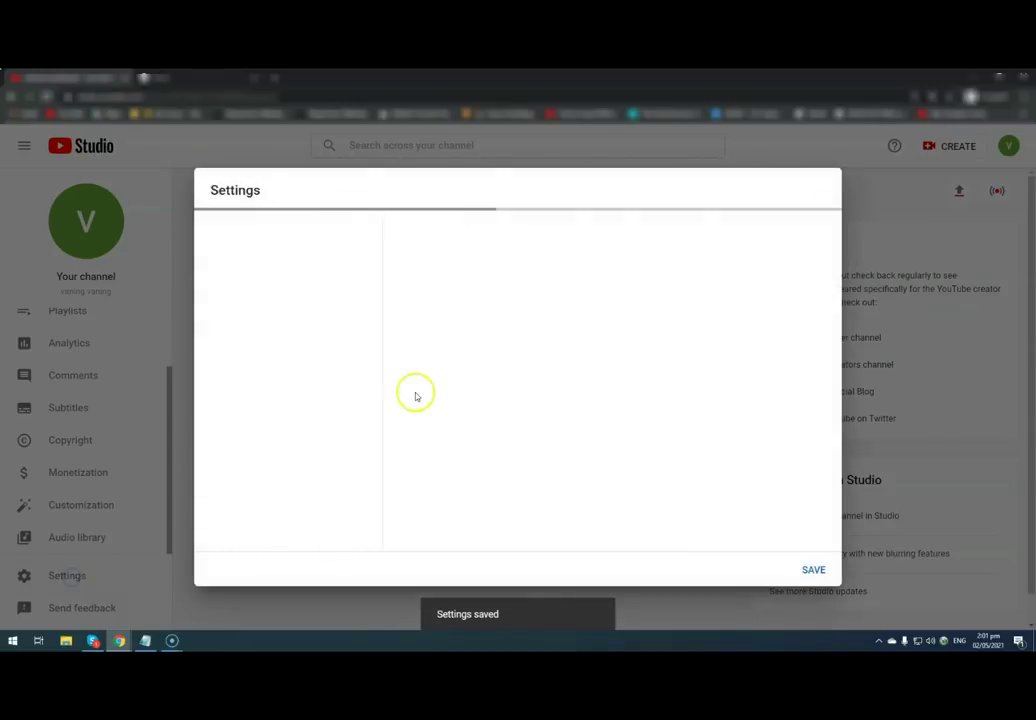
pyautogui.click(208, 264)
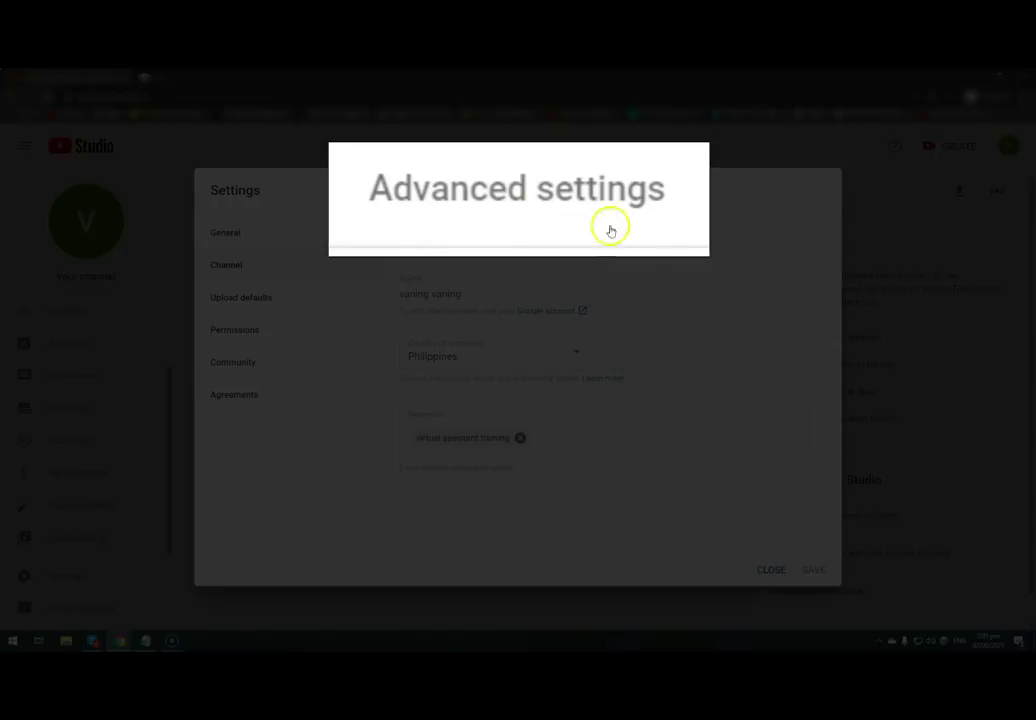
pyautogui.click(572, 178)
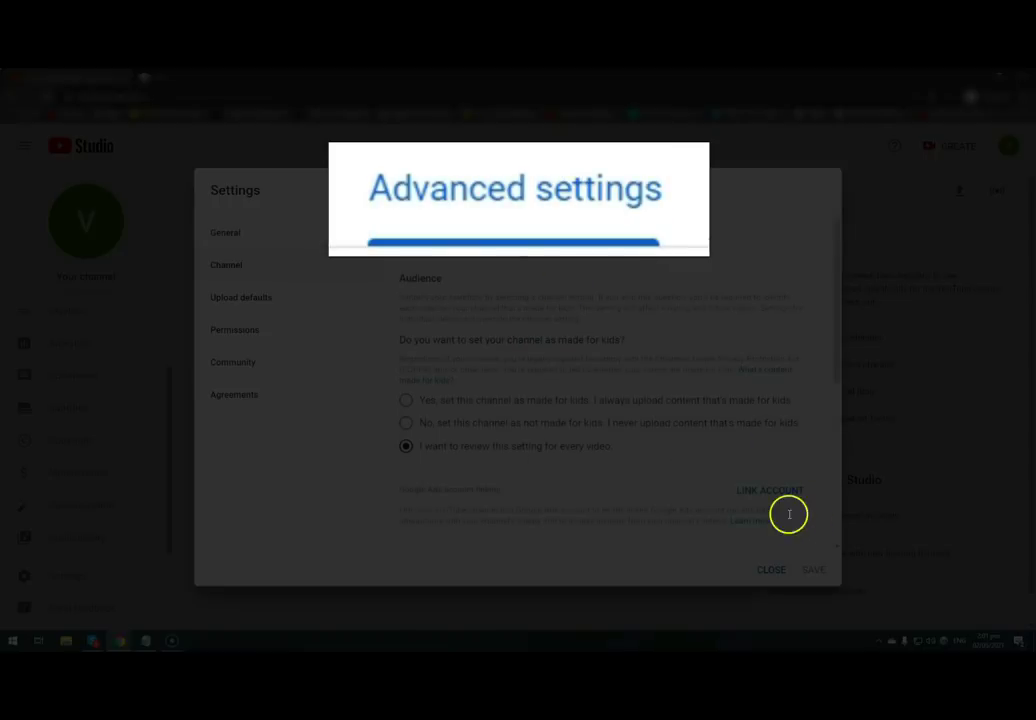
pyautogui.scroll(-1, 687, 450)
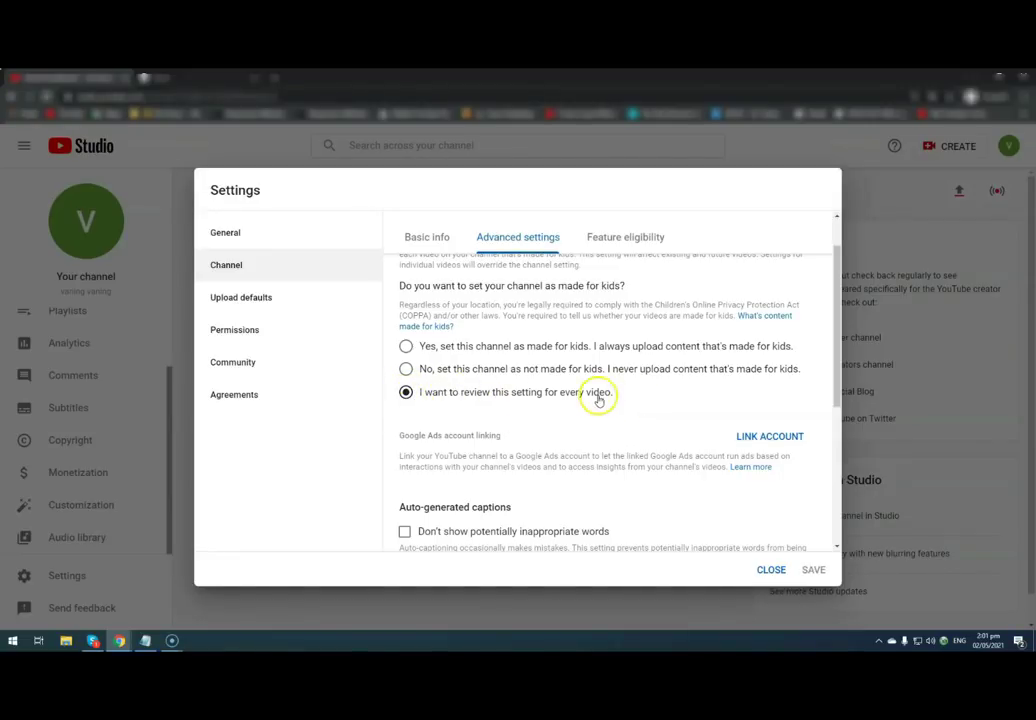
pyautogui.click(406, 369)
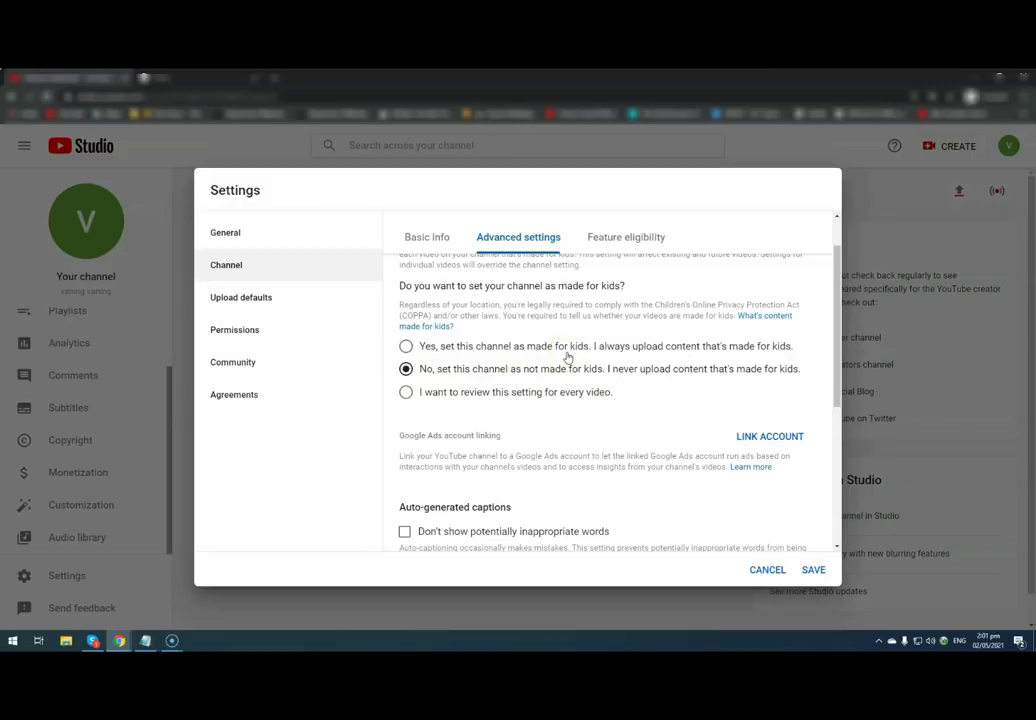
pyautogui.click(449, 357)
pyautogui.click(406, 393)
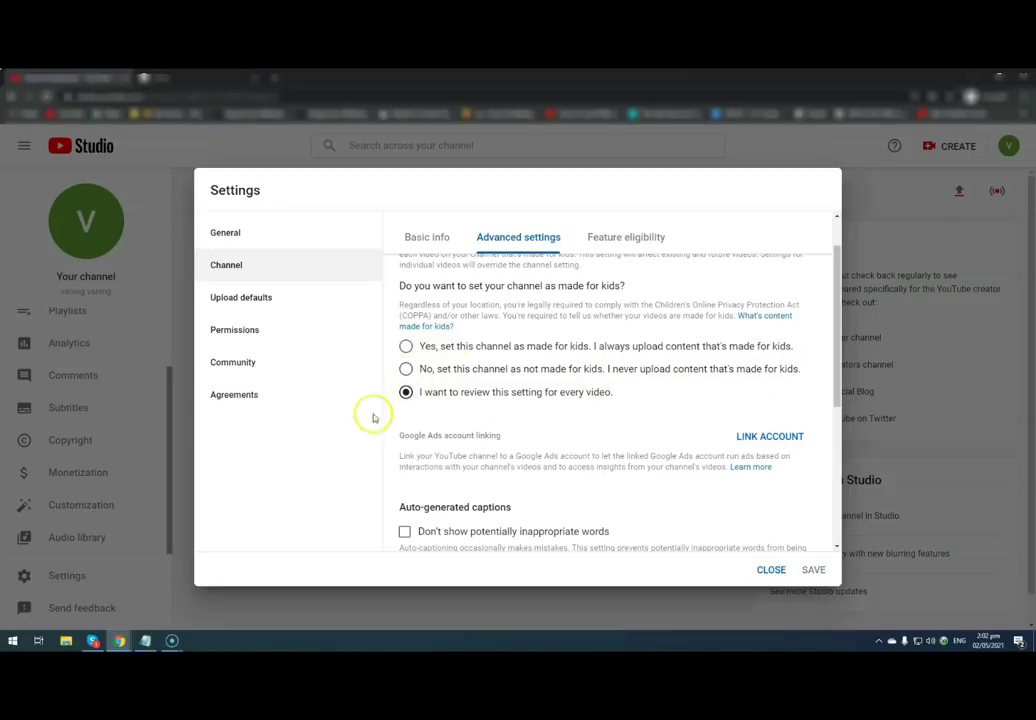
pyautogui.scroll(-3, 585, 429)
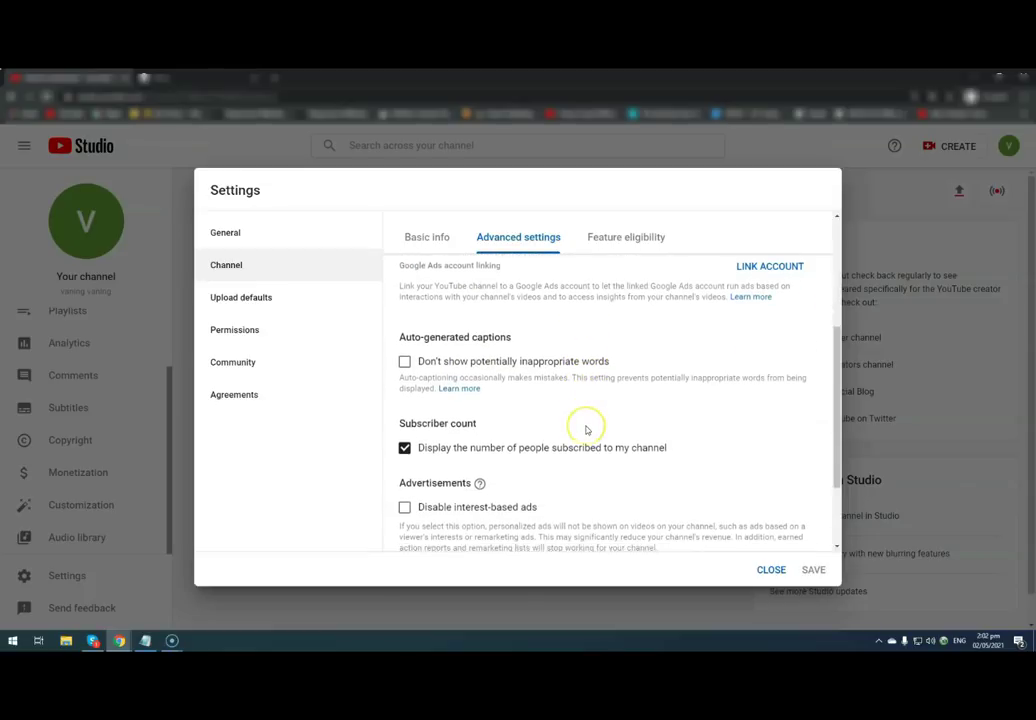
pyautogui.scroll(-1, 587, 430)
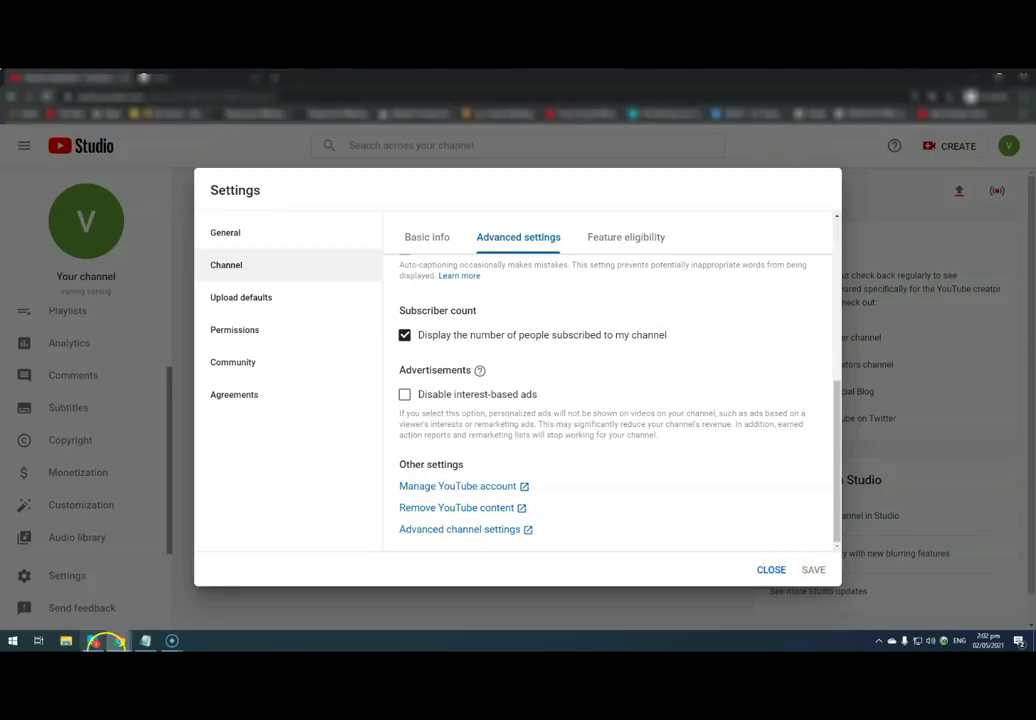
pyautogui.moveTo(119, 638)
pyautogui.click(76, 596)
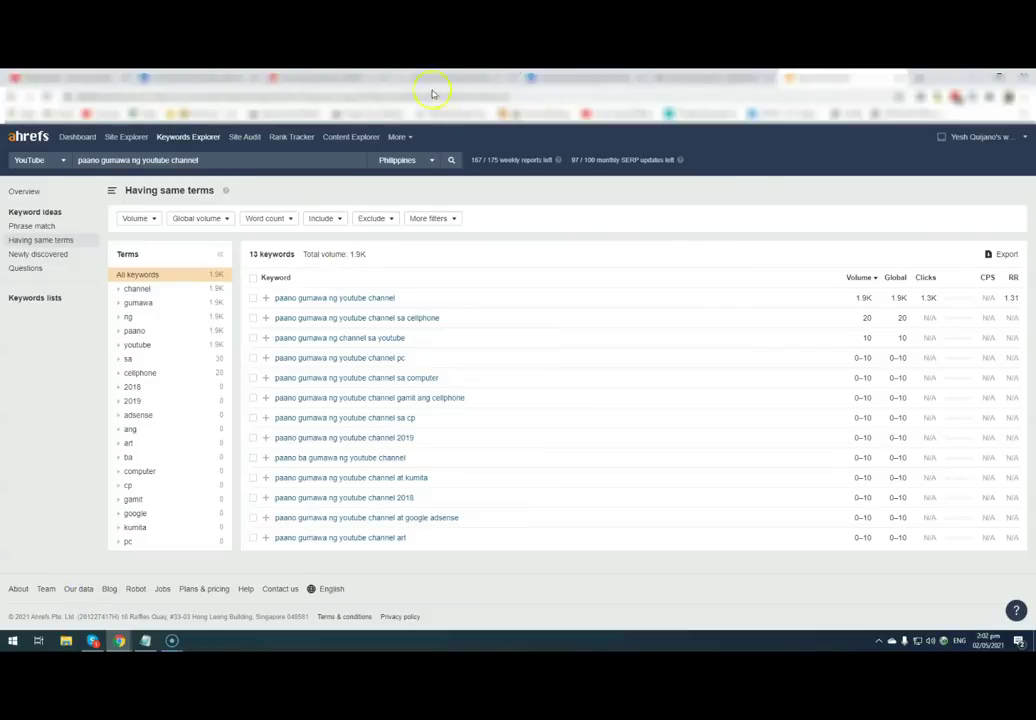
pyautogui.click(923, 80)
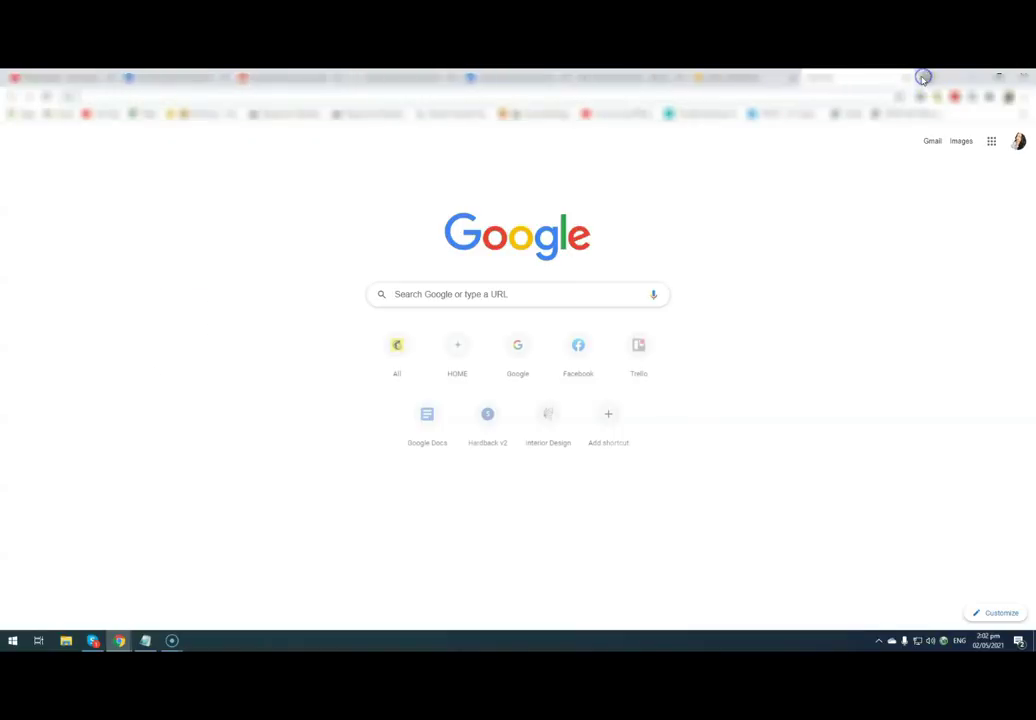
pyautogui.write('youtube.c')
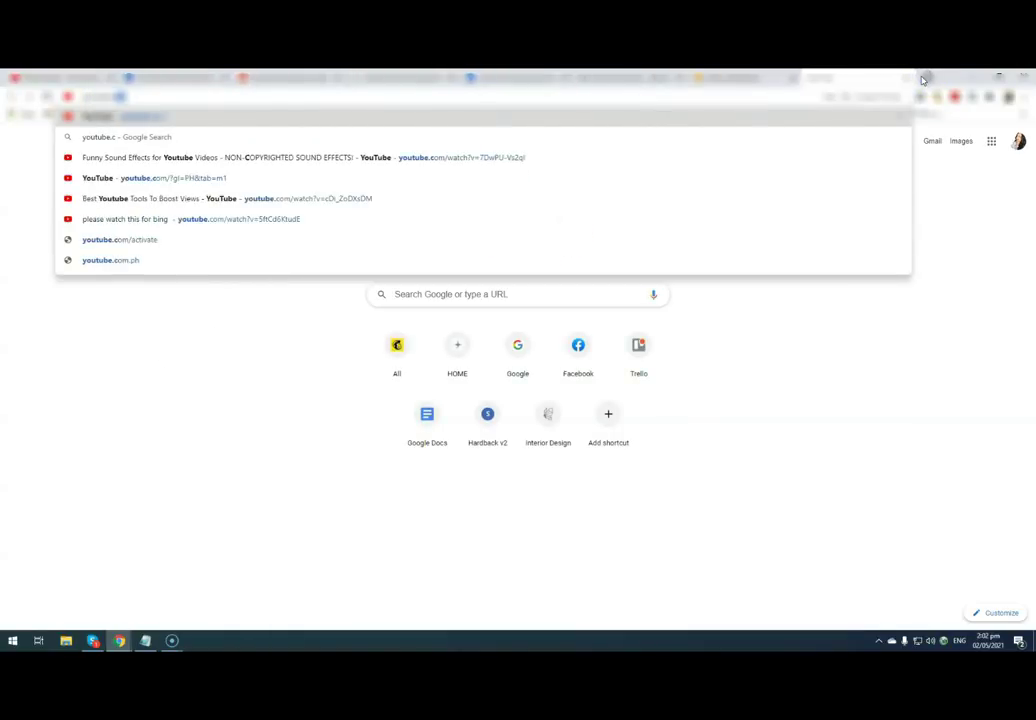
pyautogui.press('Return')
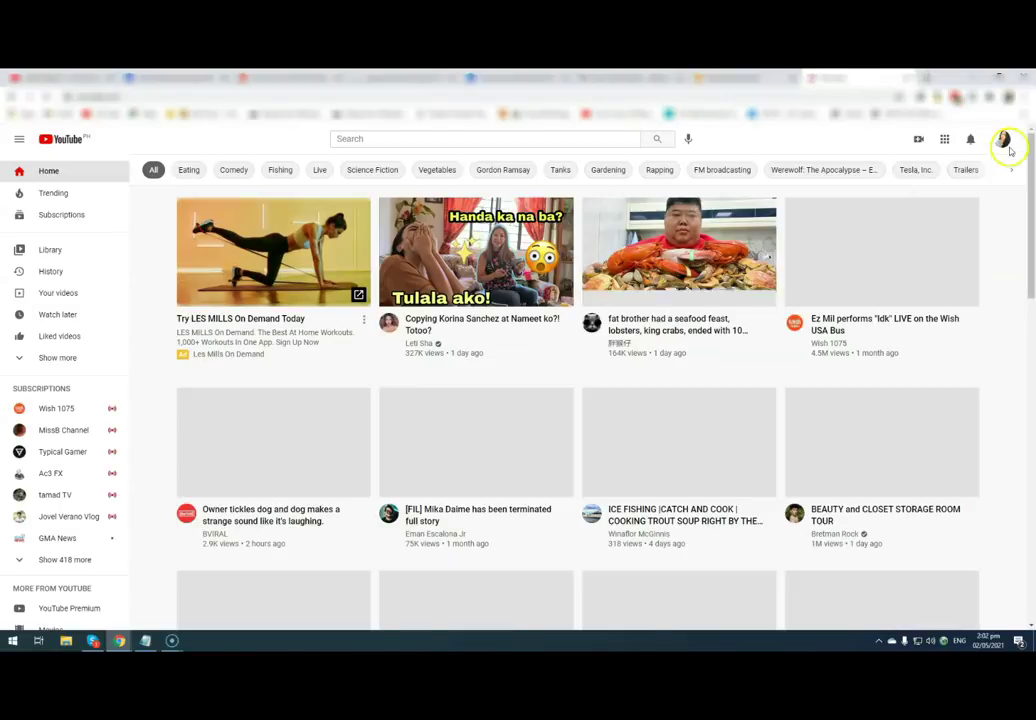
pyautogui.click(1000, 139)
pyautogui.click(900, 221)
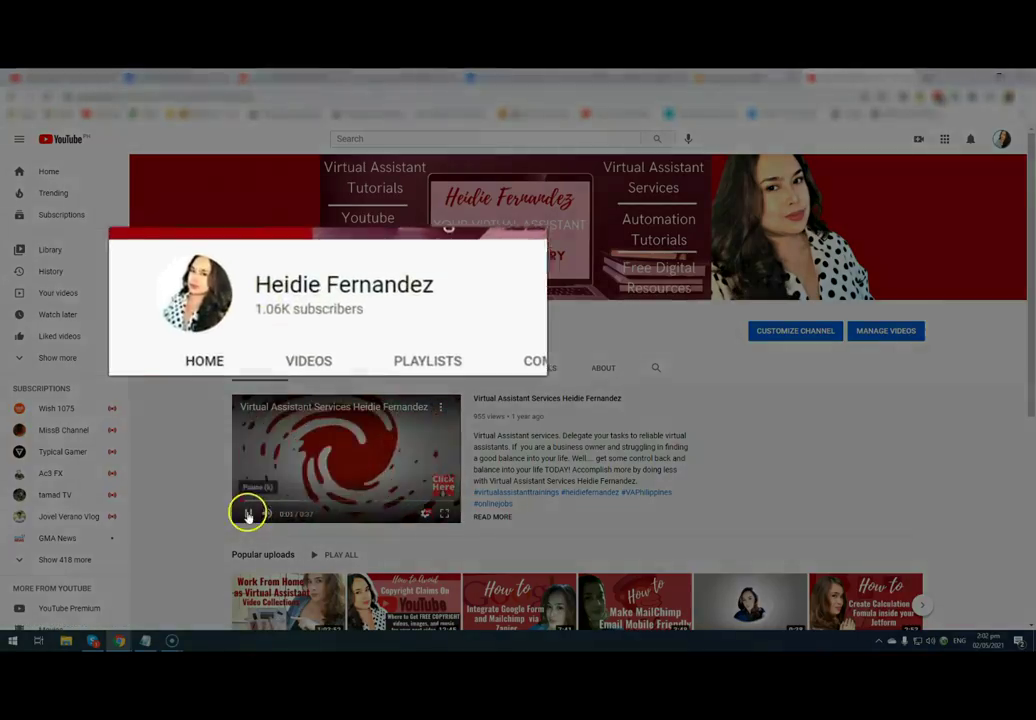
pyautogui.click(248, 513)
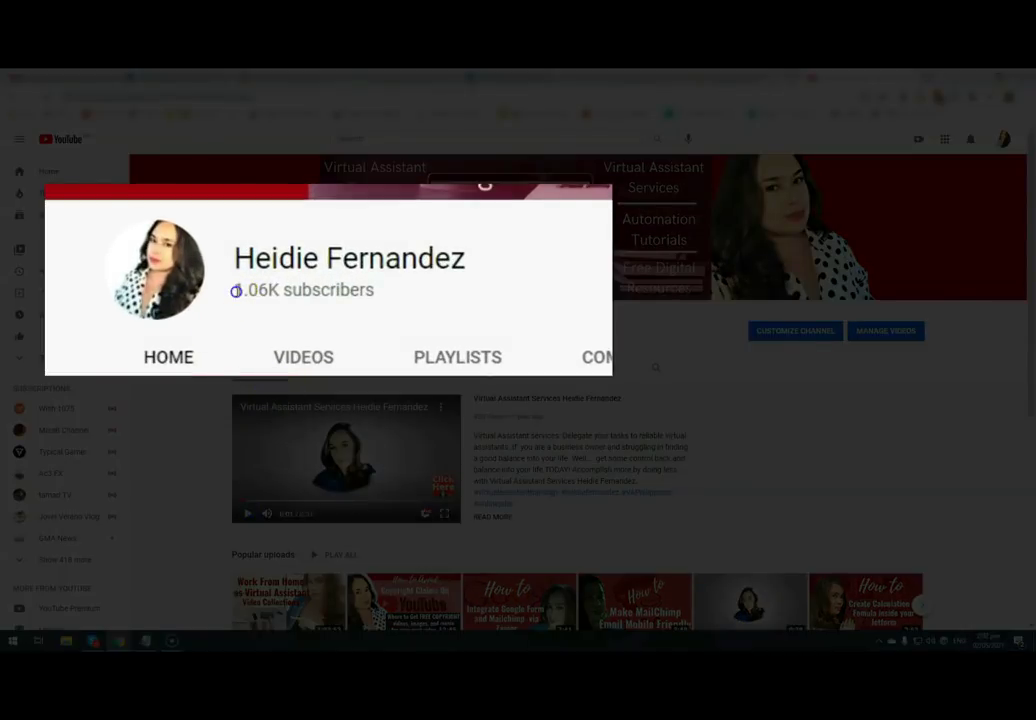
pyautogui.moveTo(236, 291); pyautogui.dragTo(390, 295)
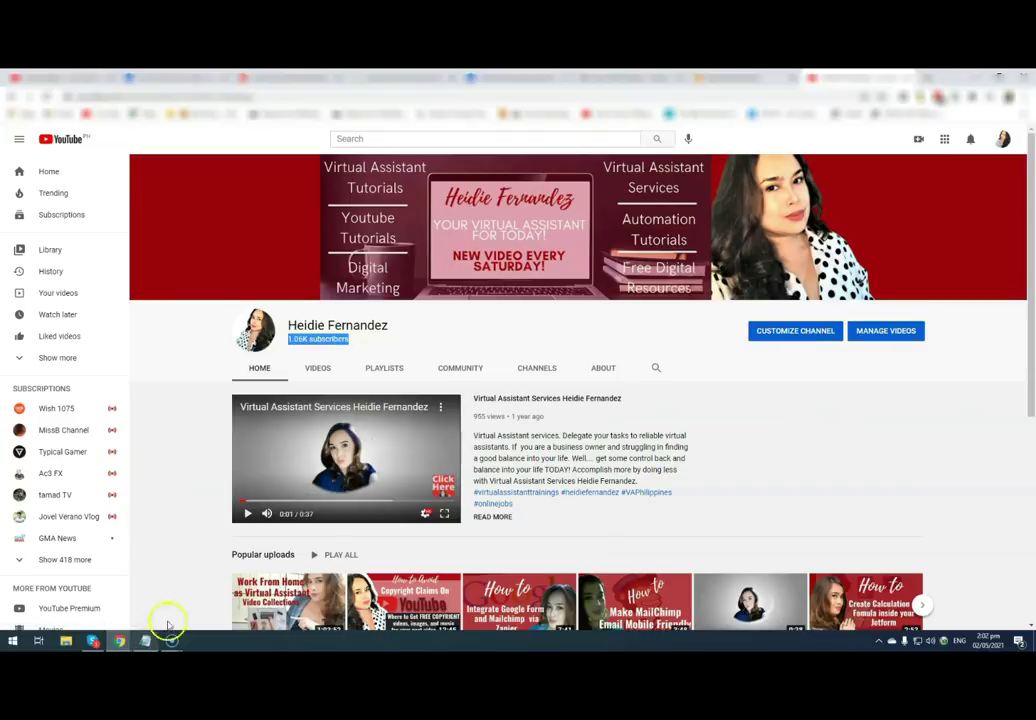
pyautogui.moveTo(130, 643)
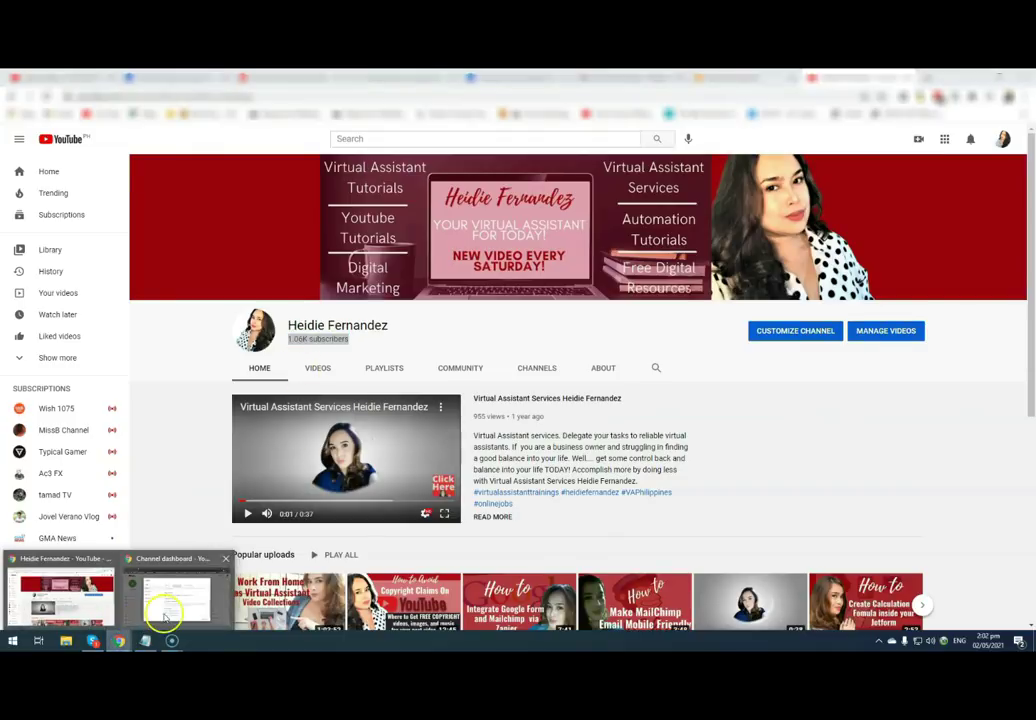
pyautogui.click(164, 602)
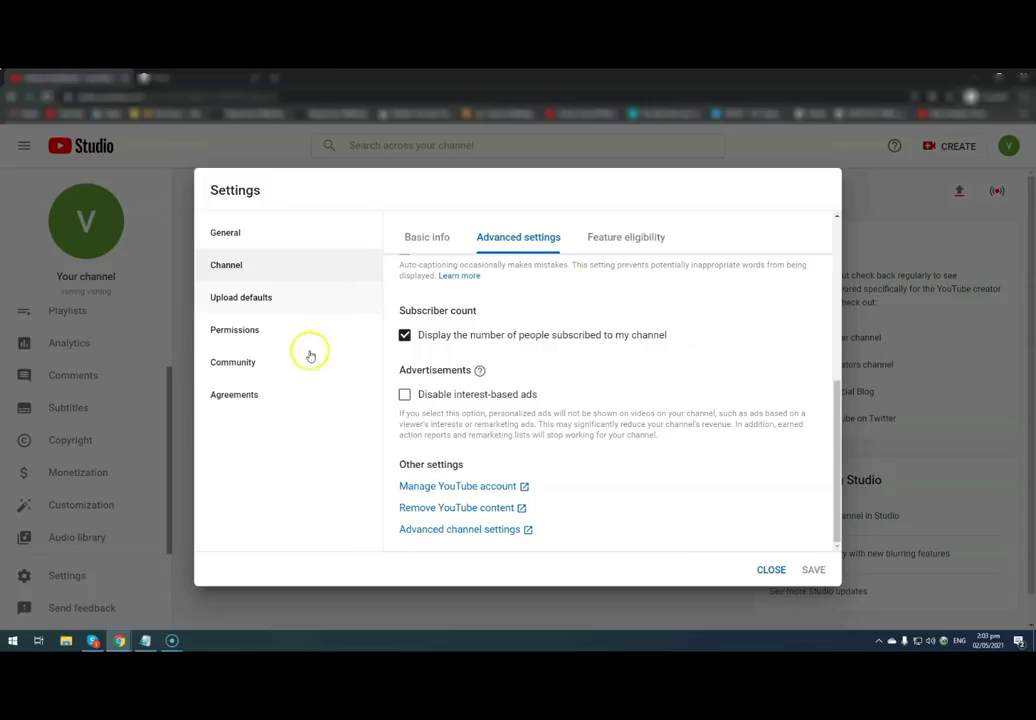
# - Show the Basic info tab and visit the linked Google Account name page, then come back
pyautogui.click(626, 237)
pyautogui.click(766, 571)
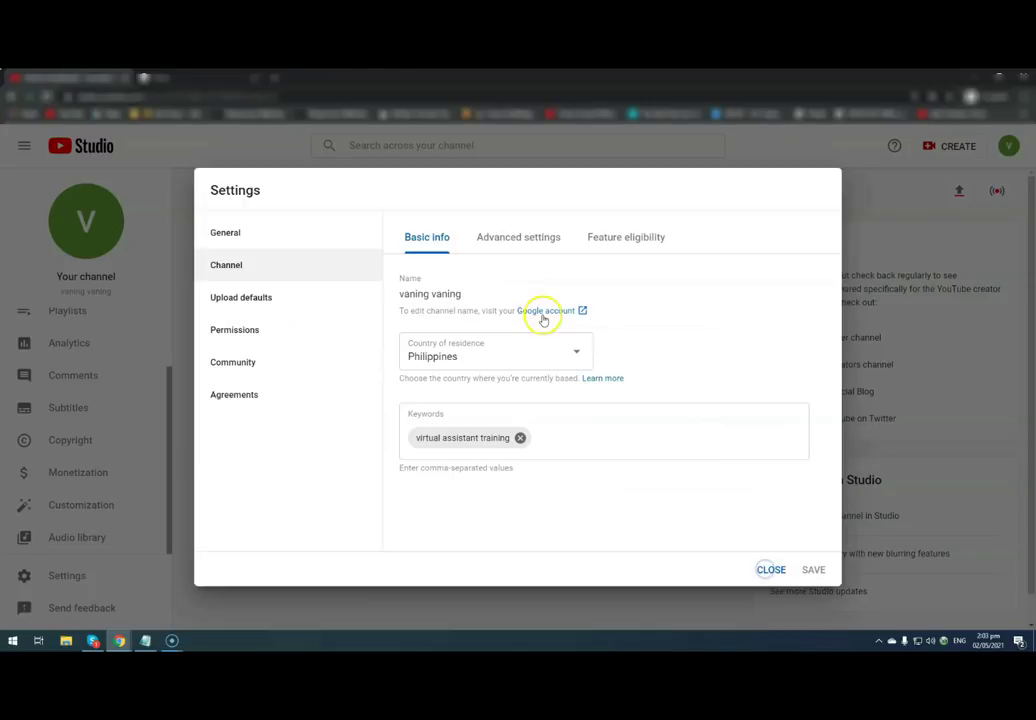
pyautogui.click(563, 311)
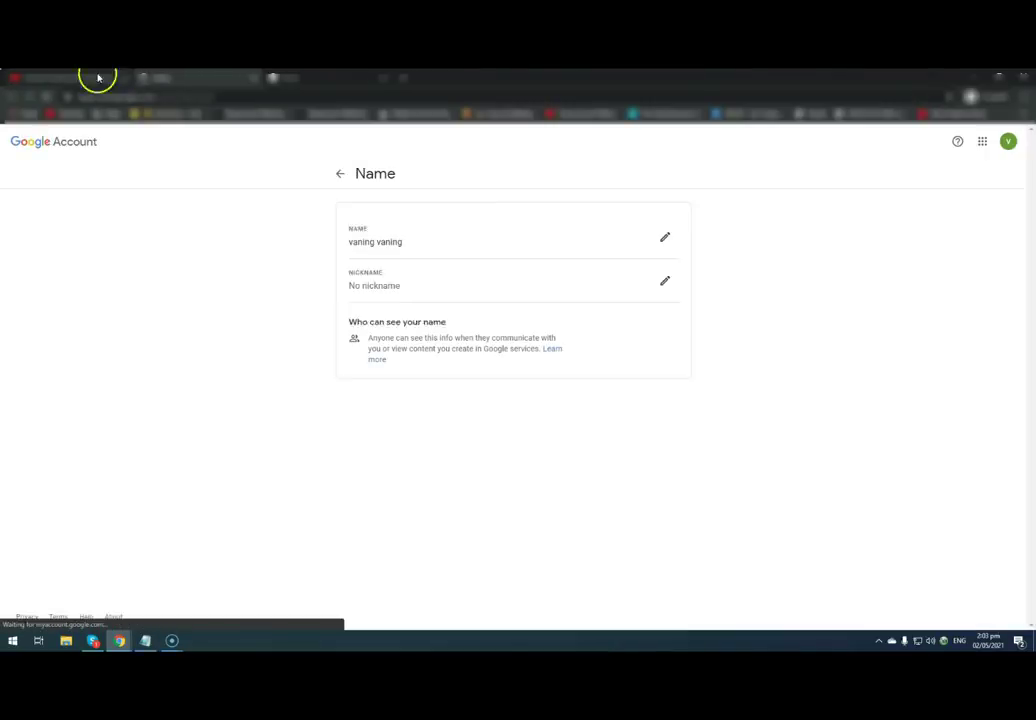
pyautogui.click(97, 77)
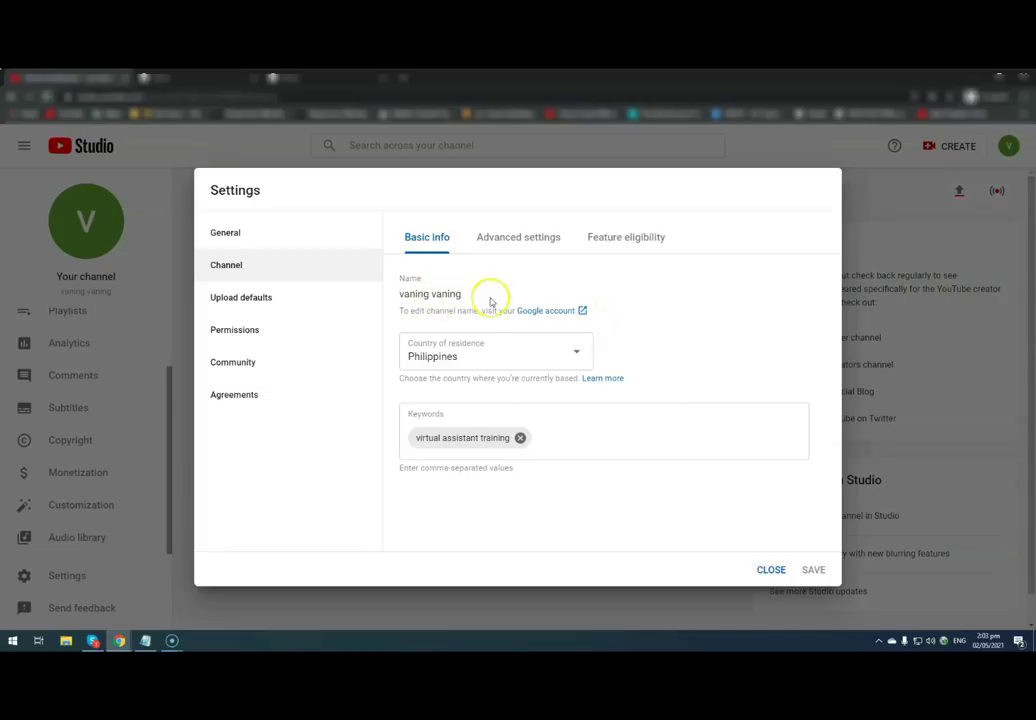
pyautogui.click(180, 78)
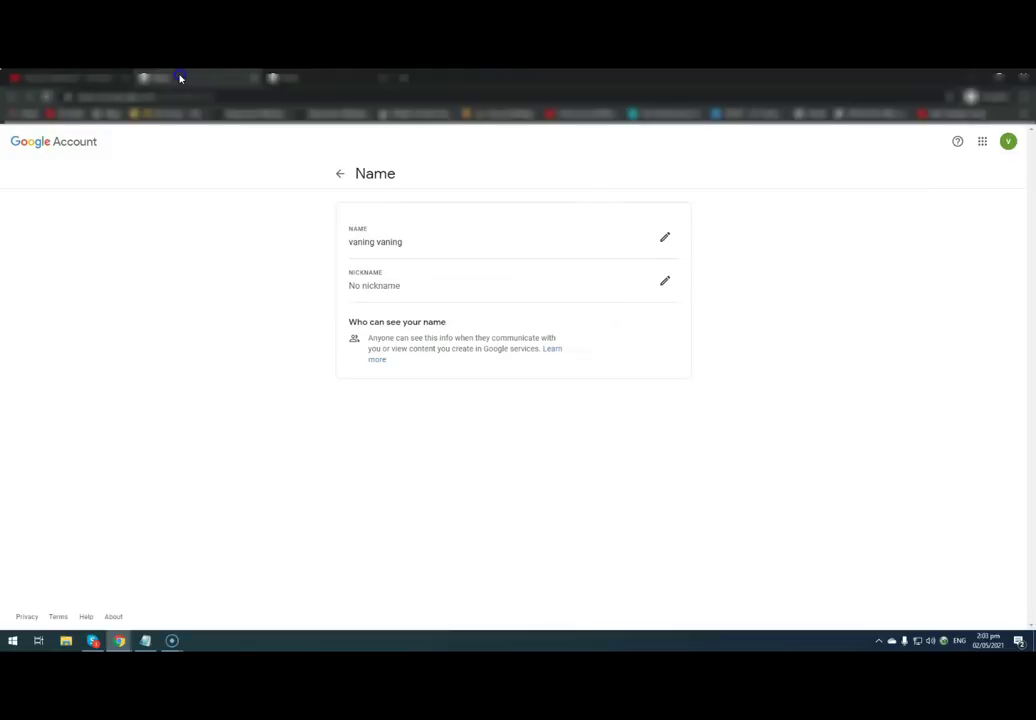
pyautogui.click(60, 79)
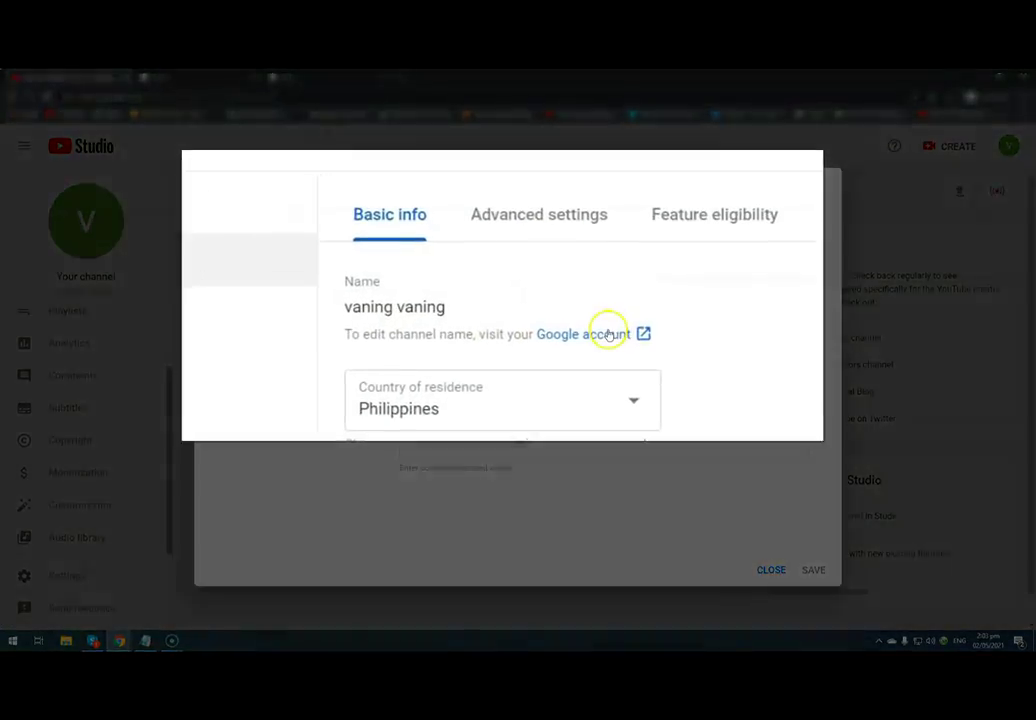
# - Open the Google account name editor and leave without changing the name
pyautogui.click(608, 335)
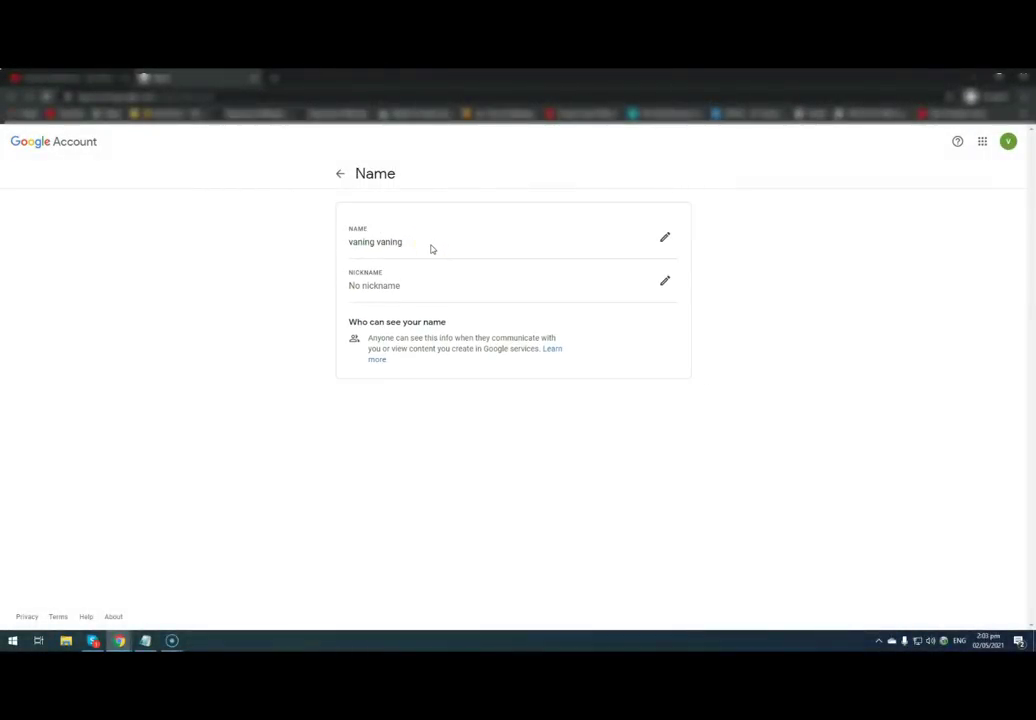
pyautogui.click(662, 241)
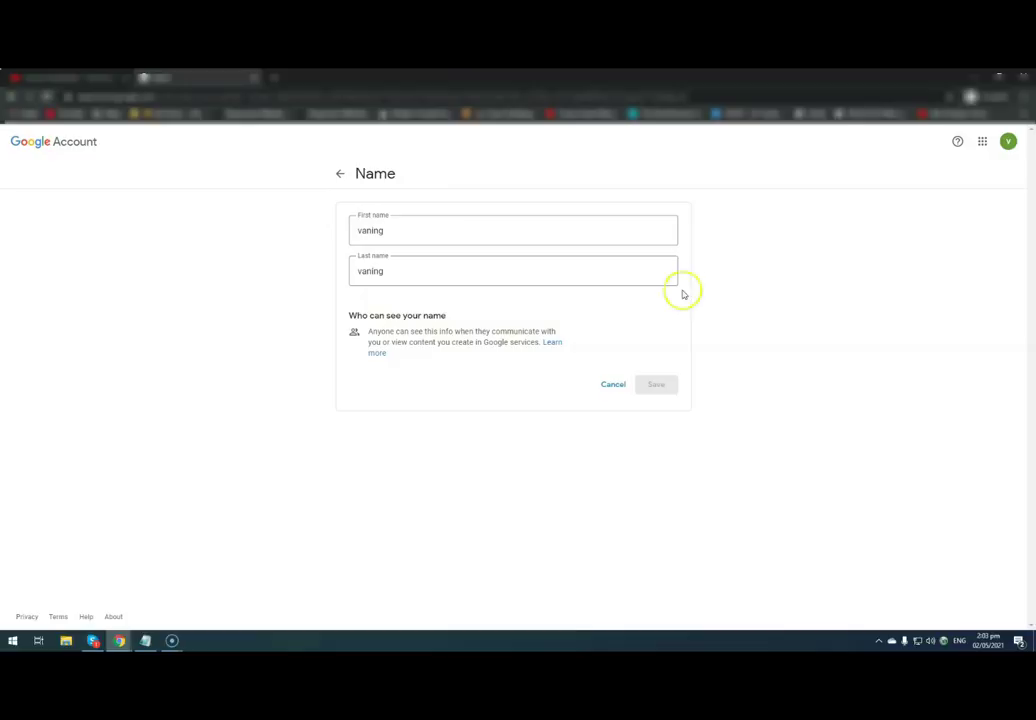
pyautogui.click(341, 173)
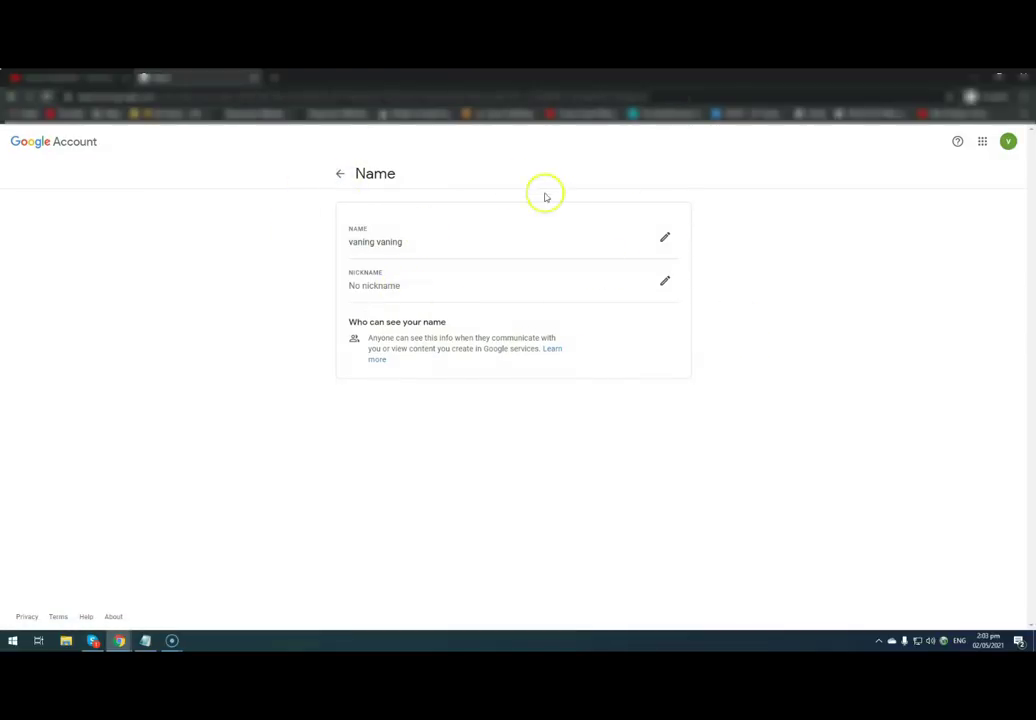
pyautogui.click(44, 80)
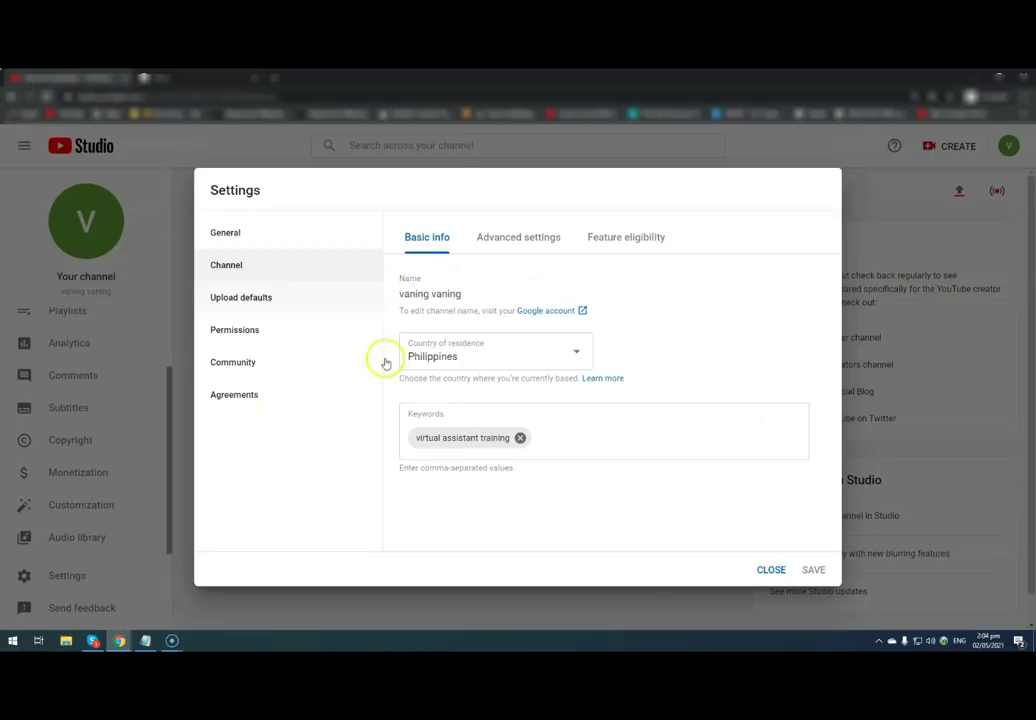
# - Open Upload defaults, show its Advanced settings tab, and expand the License dropdown
pyautogui.click(270, 298)
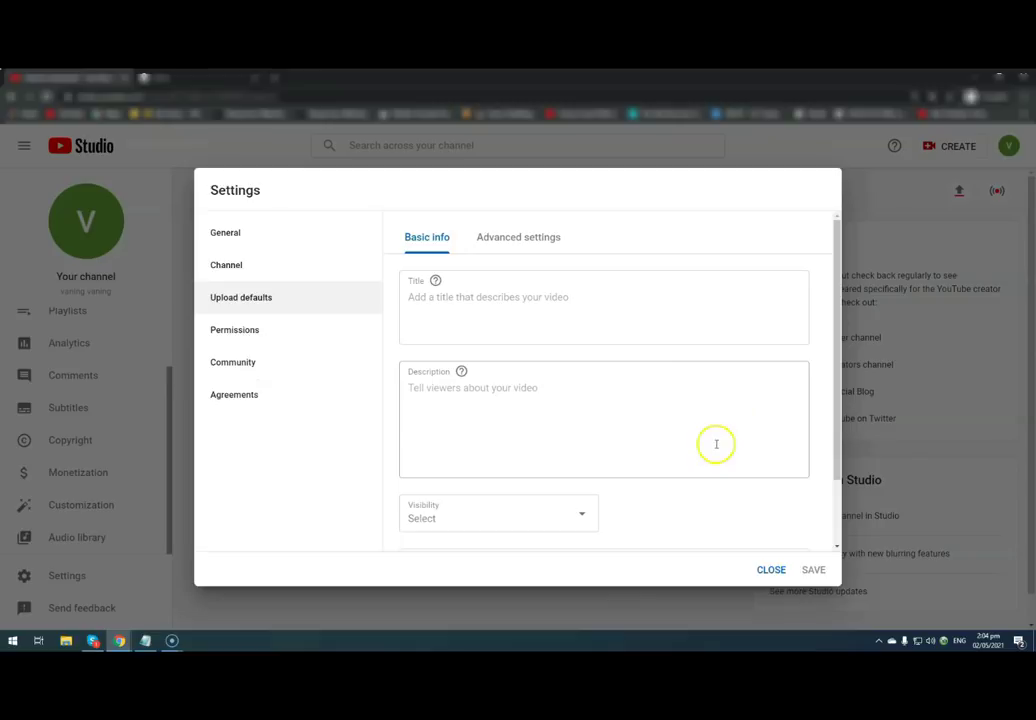
pyautogui.scroll(-2, 712, 450)
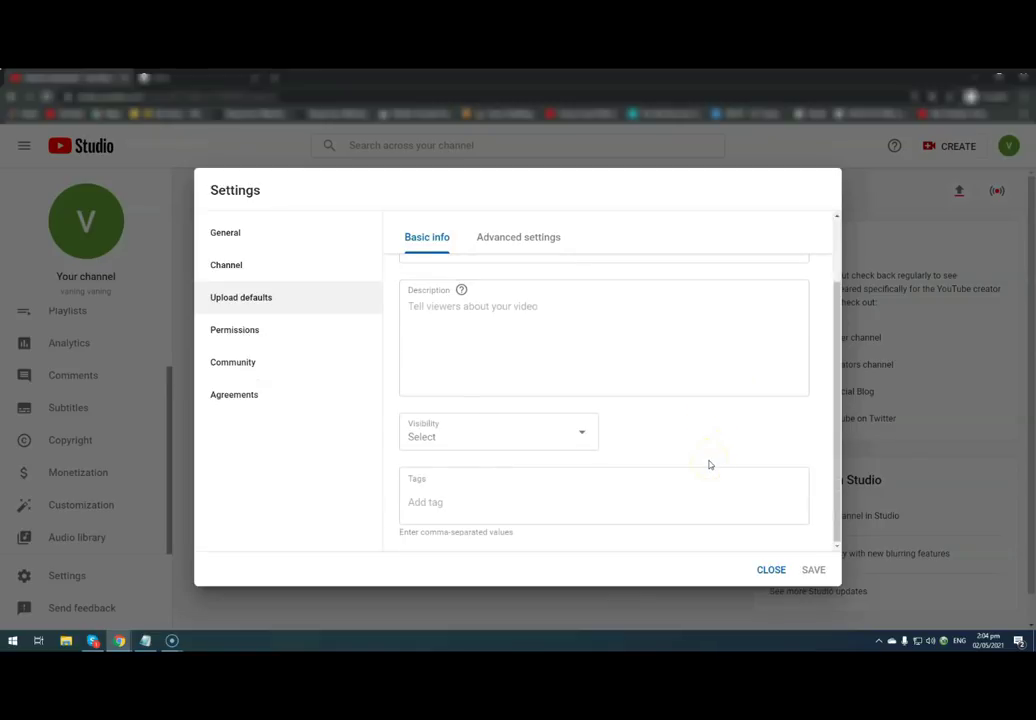
pyautogui.scroll(2, 709, 464)
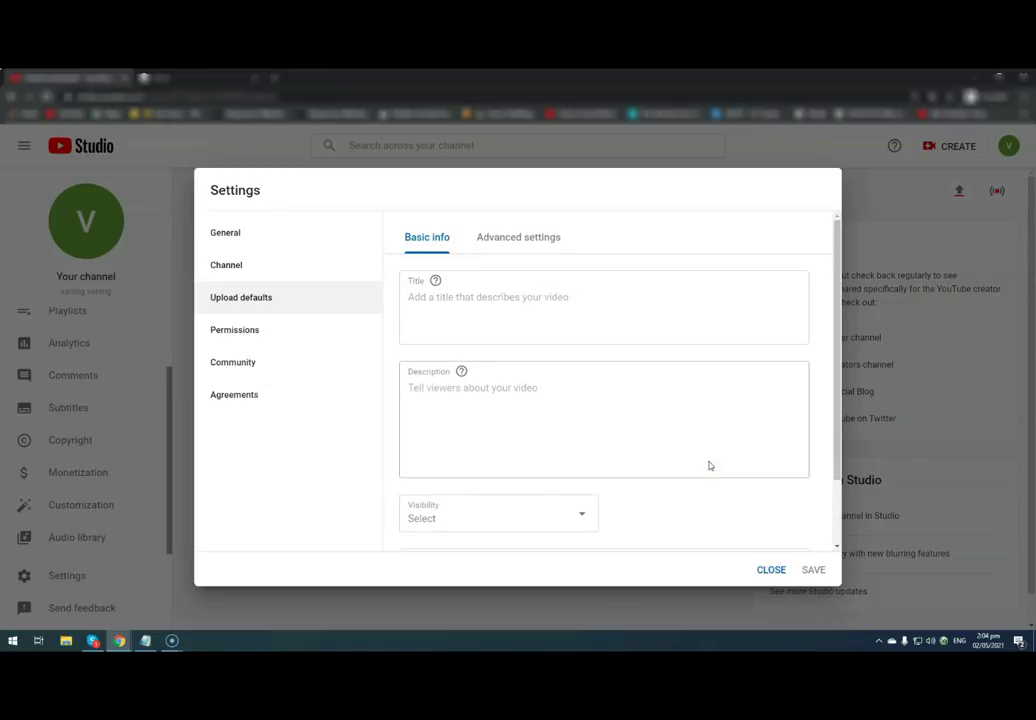
pyautogui.click(520, 240)
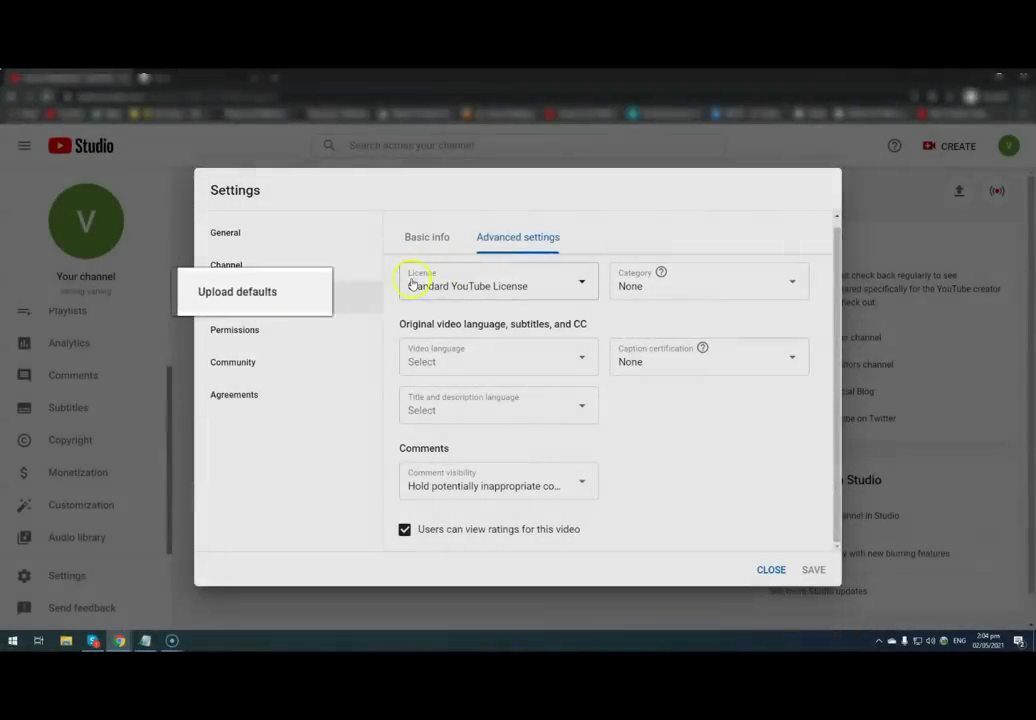
pyautogui.click(578, 287)
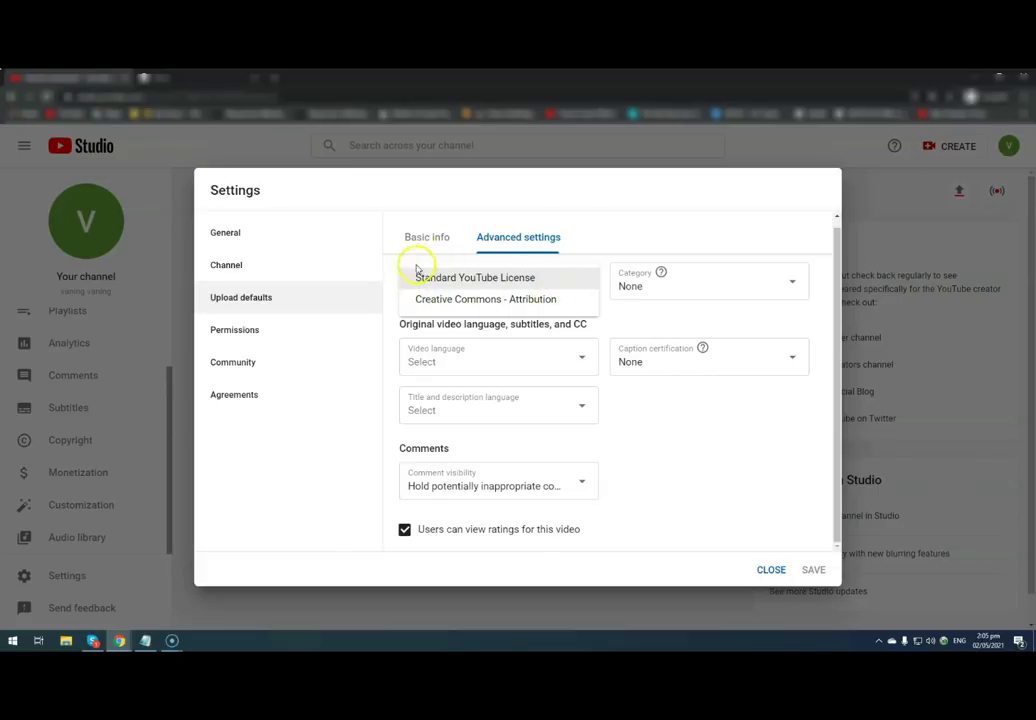
# - Keep Standard YouTube License and browse the Video language list without choosing one
pyautogui.click(664, 474)
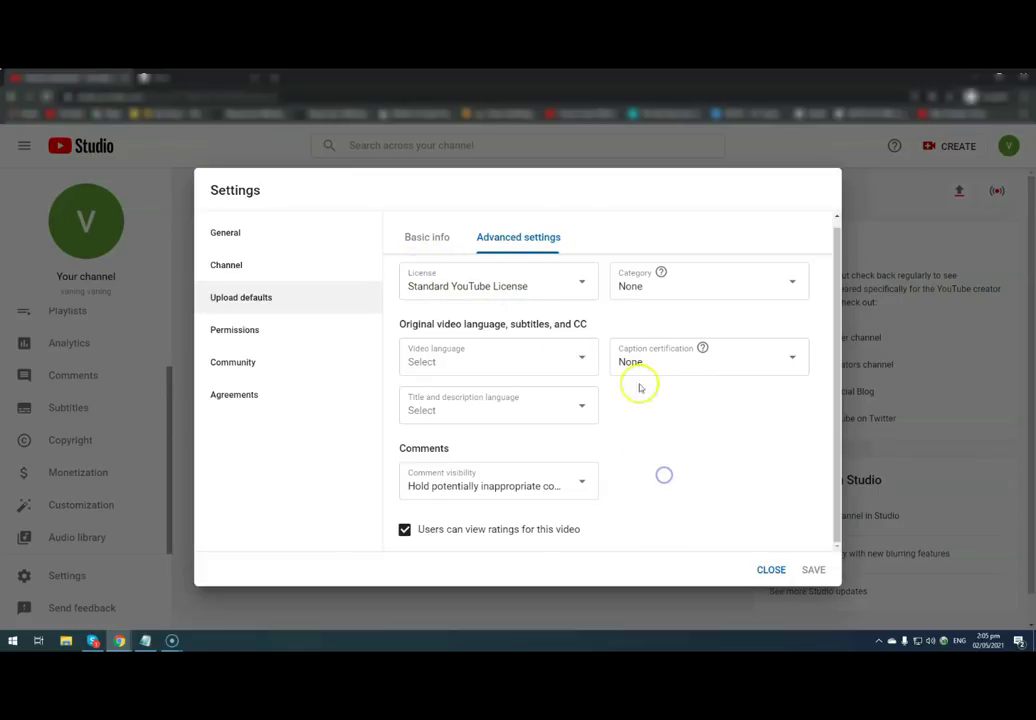
pyautogui.click(580, 358)
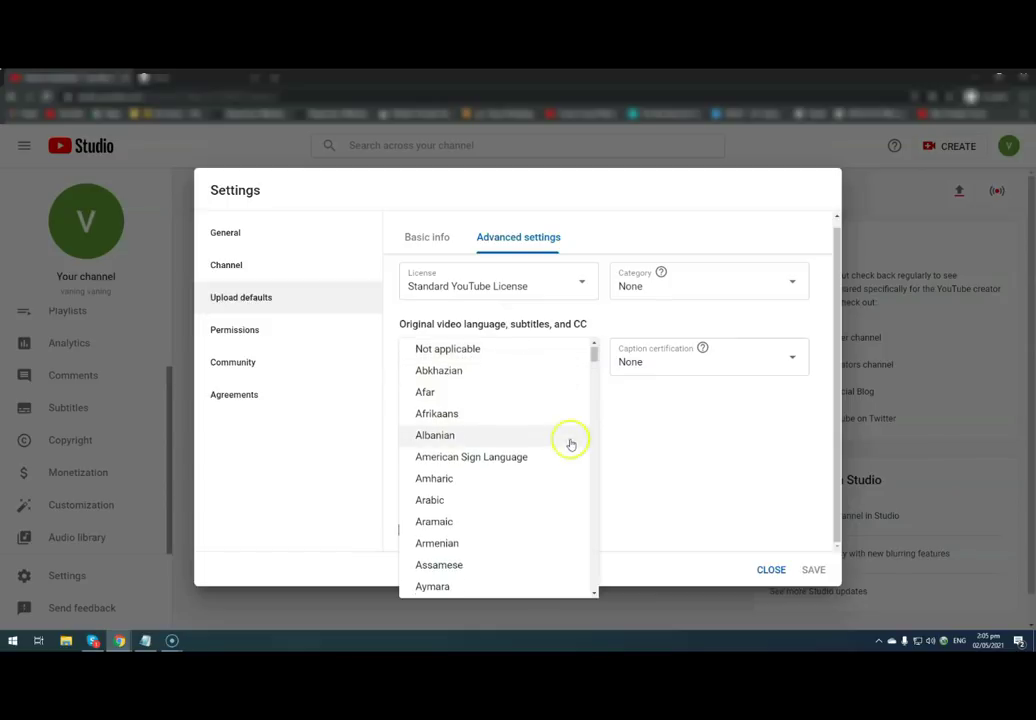
pyautogui.scroll(-15, 546, 444)
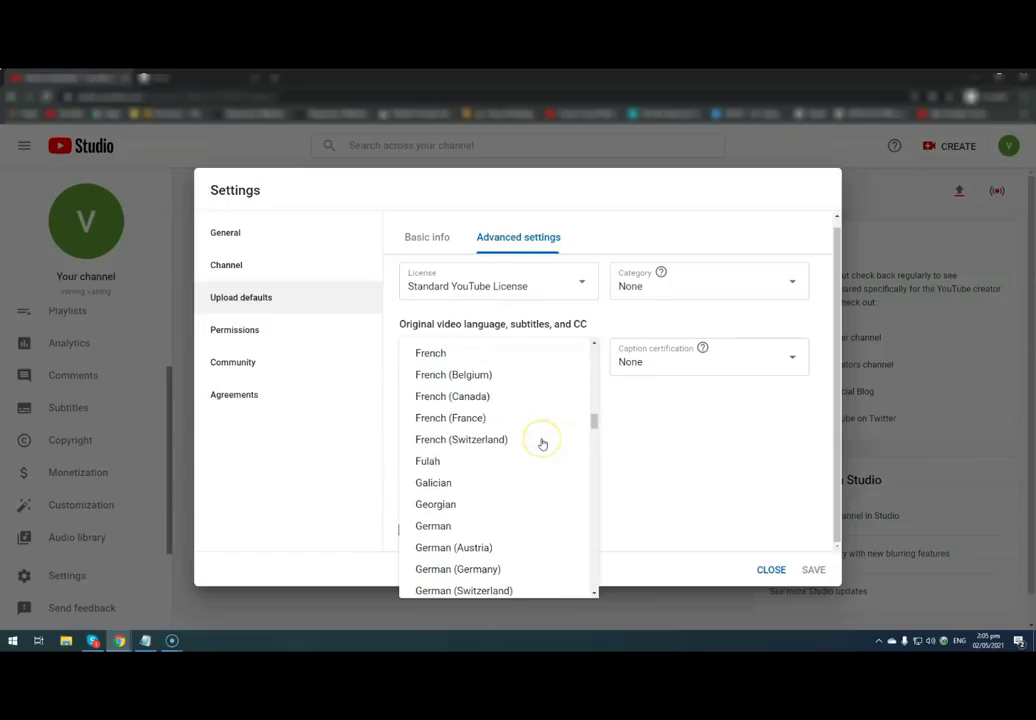
pyautogui.scroll(-3, 542, 443)
pyautogui.scroll(3, 542, 443)
pyautogui.scroll(1, 541, 443)
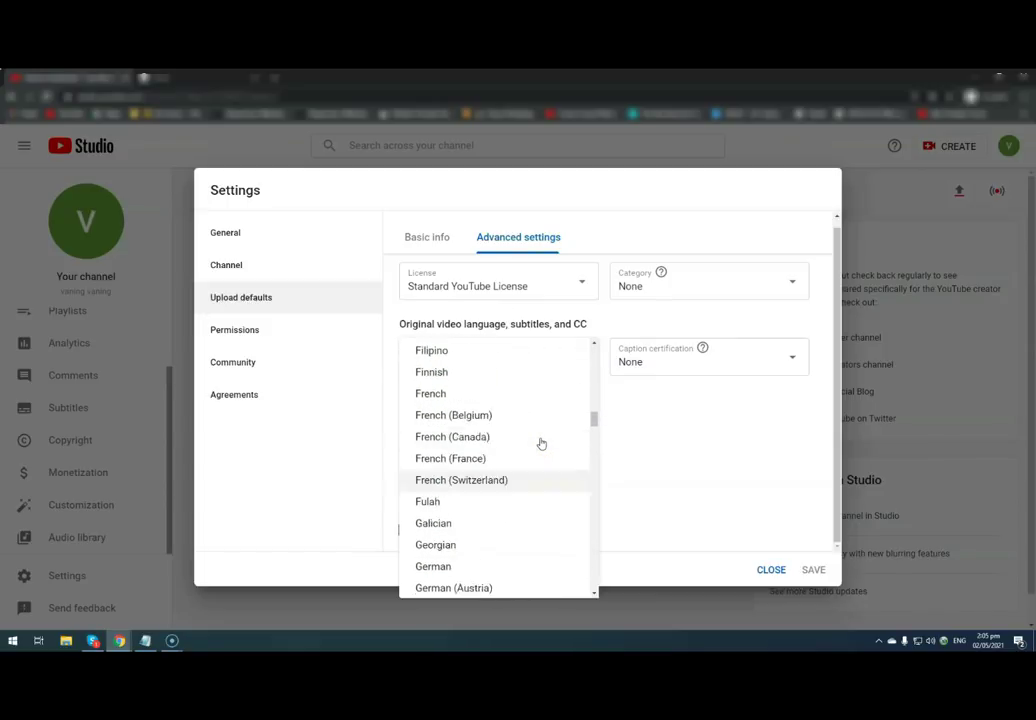
pyautogui.scroll(1, 541, 443)
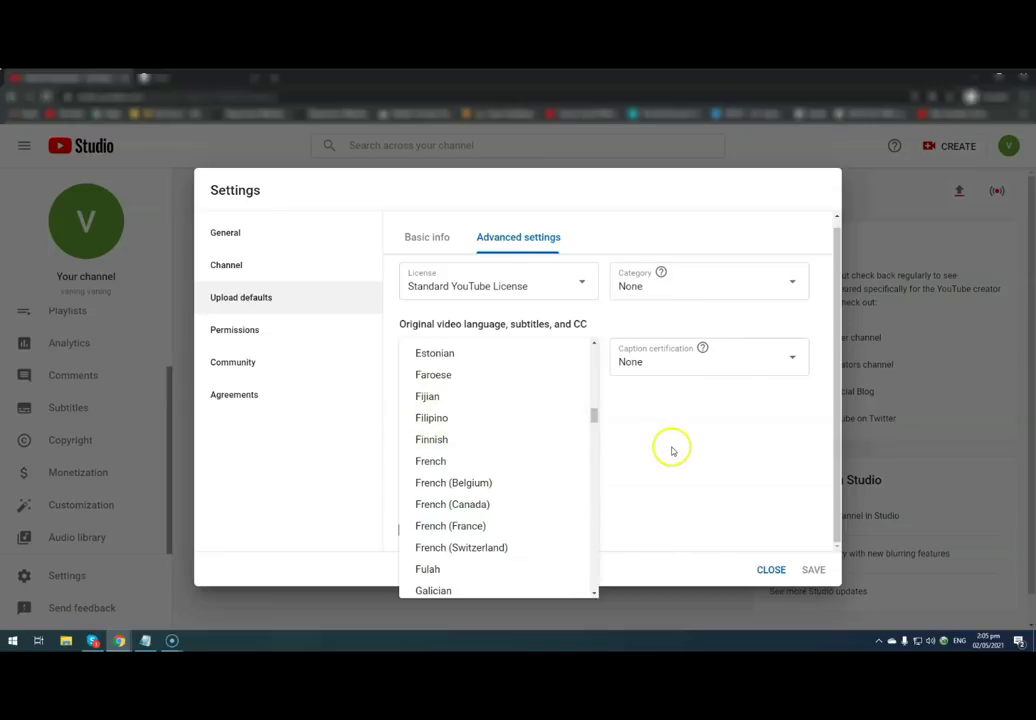
pyautogui.scroll(1, 594, 414)
pyautogui.click(740, 453)
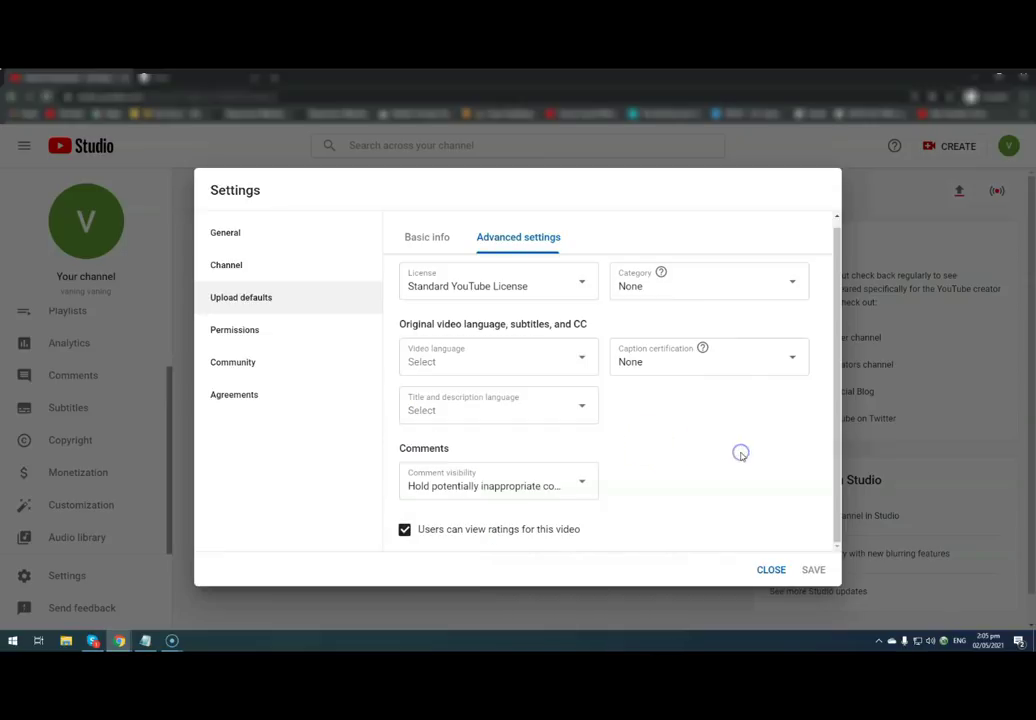
# - Browse the video Category list and leave it at None
pyautogui.click(797, 290)
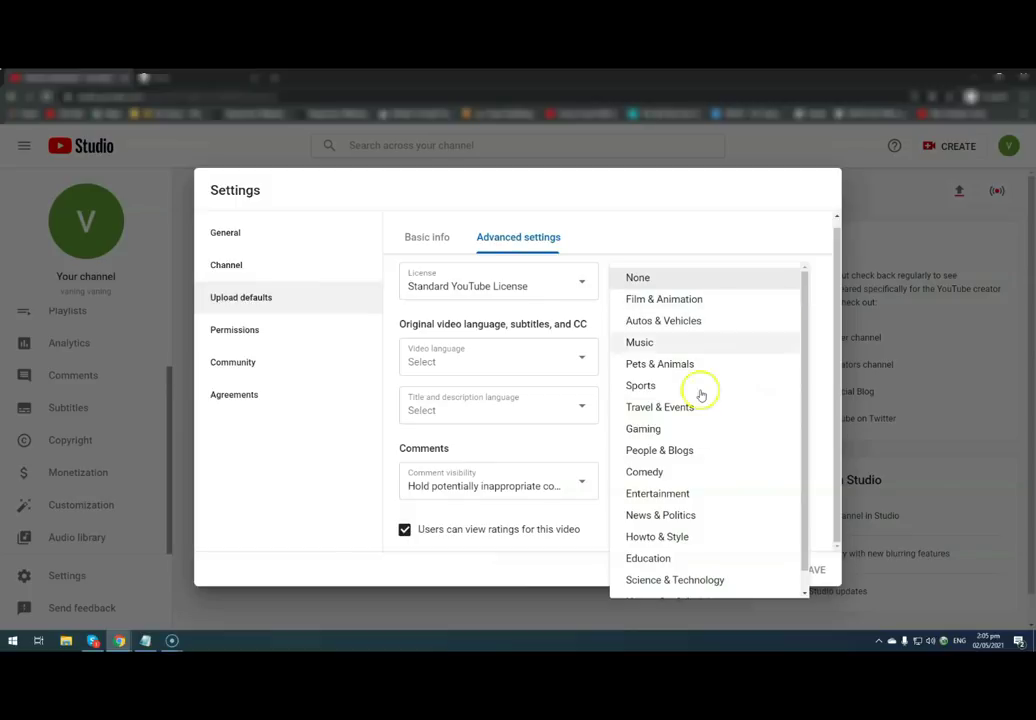
pyautogui.scroll(-1, 717, 486)
pyautogui.click(698, 526)
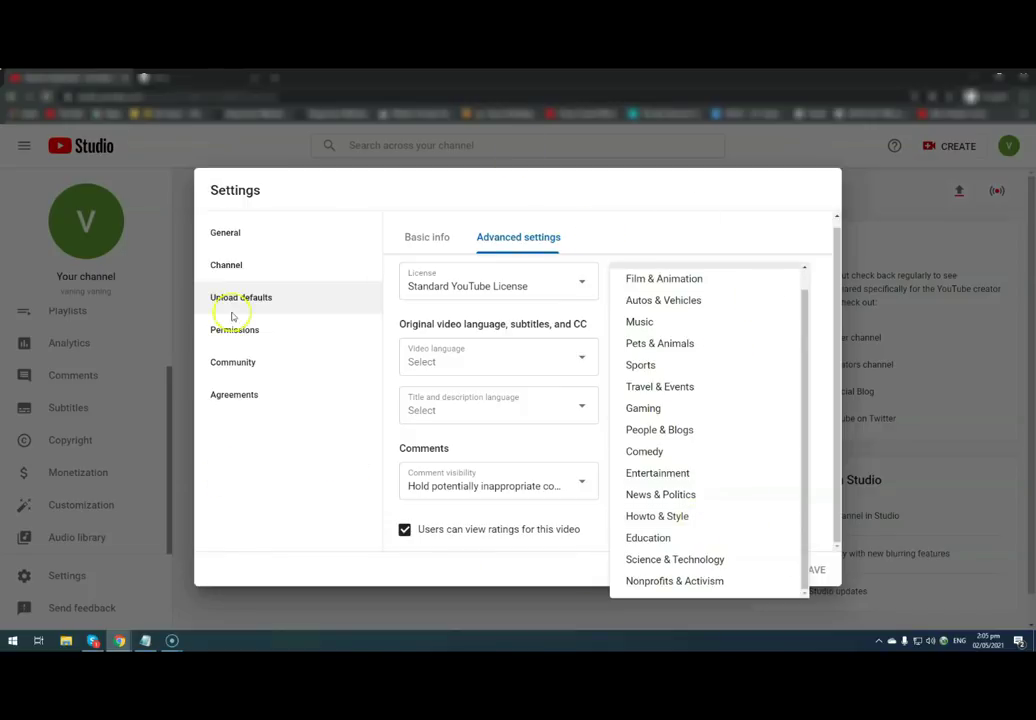
pyautogui.click(530, 386)
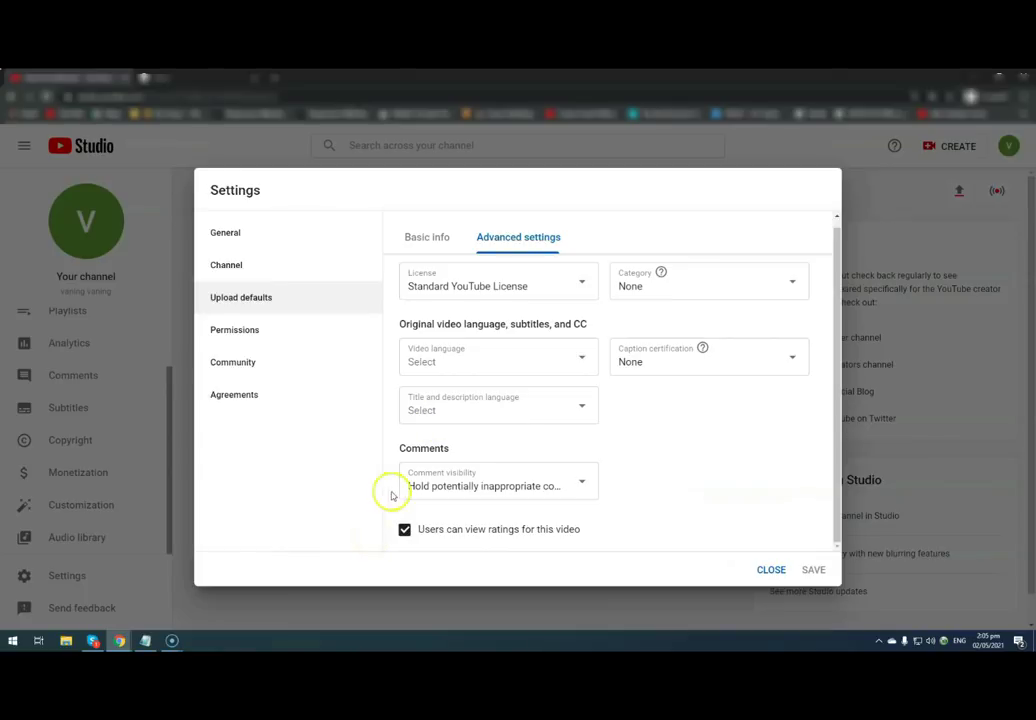
pyautogui.click(580, 408)
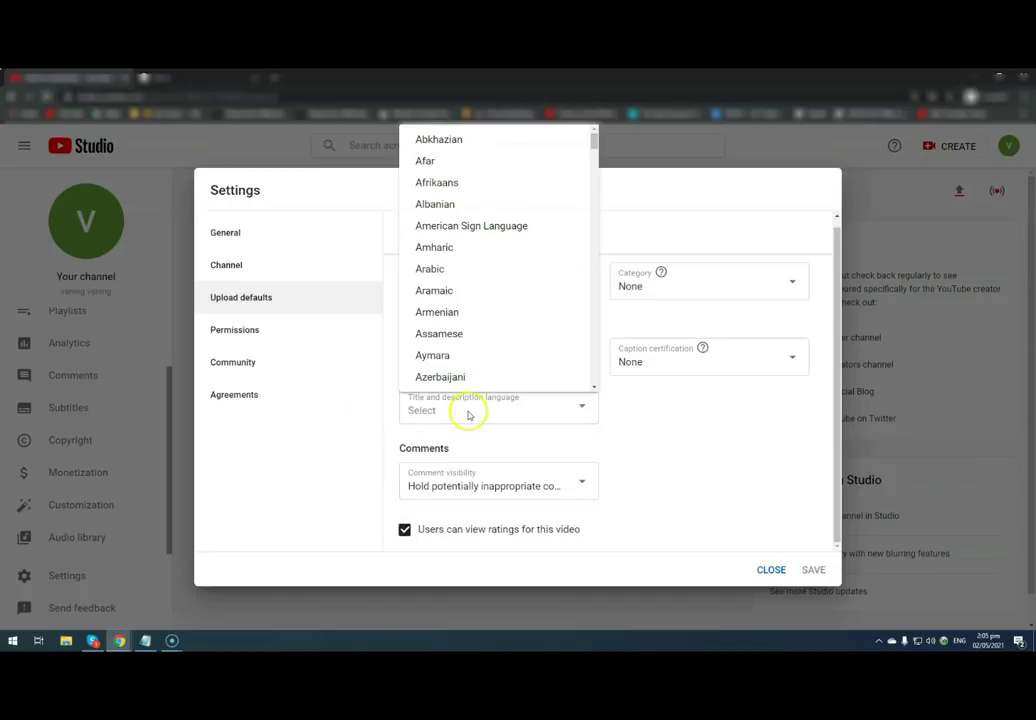
pyautogui.click(660, 466)
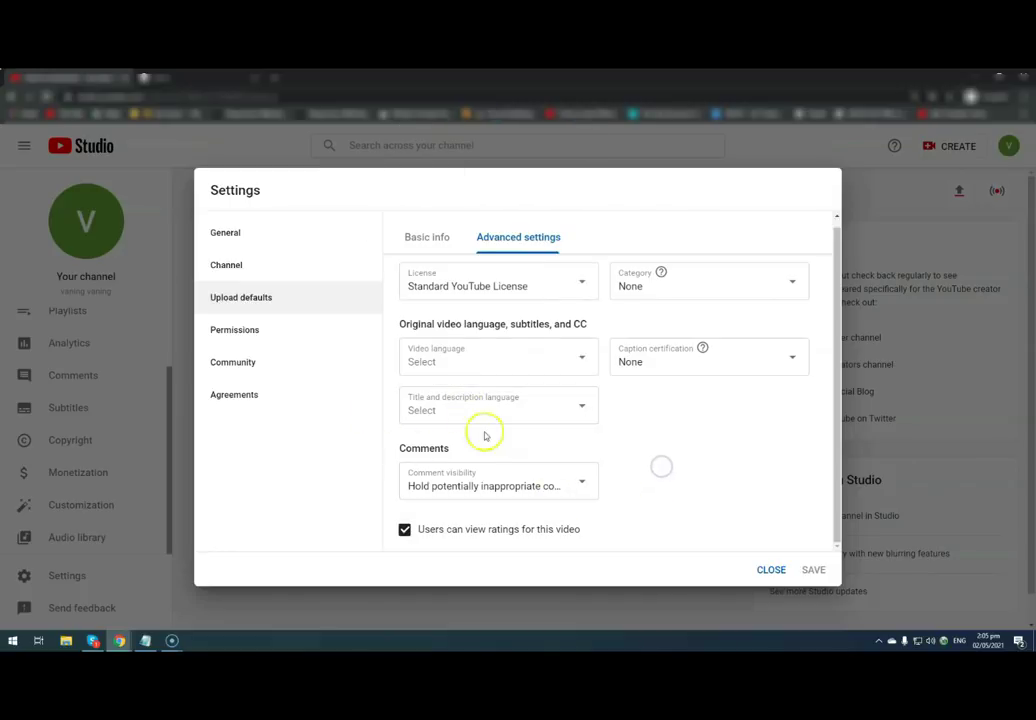
pyautogui.click(584, 482)
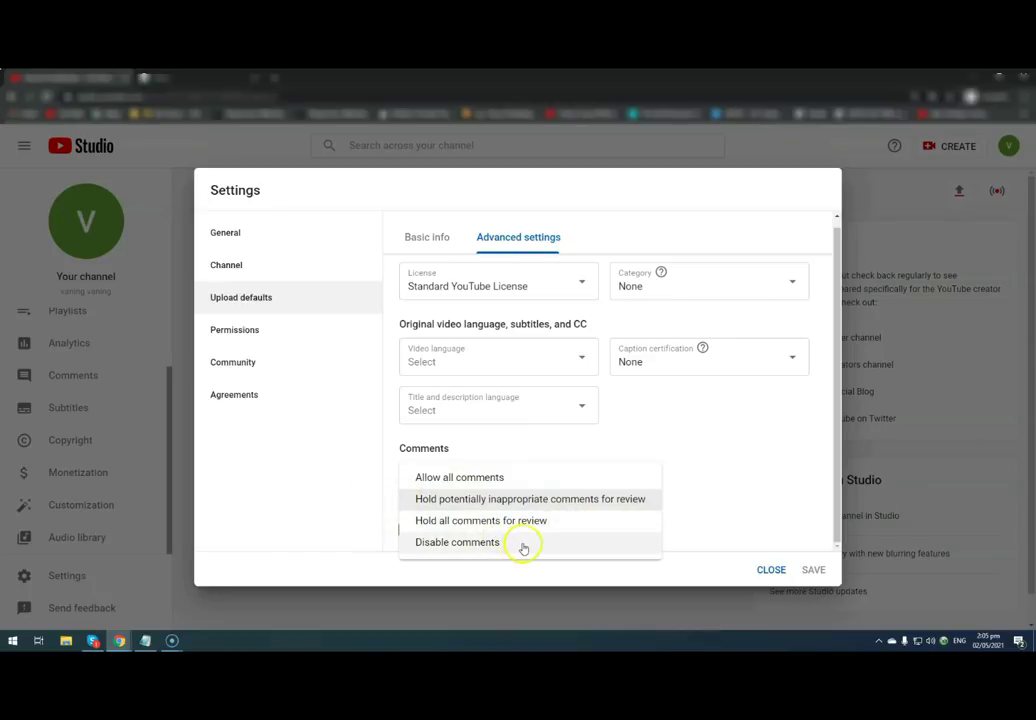
pyautogui.click(703, 440)
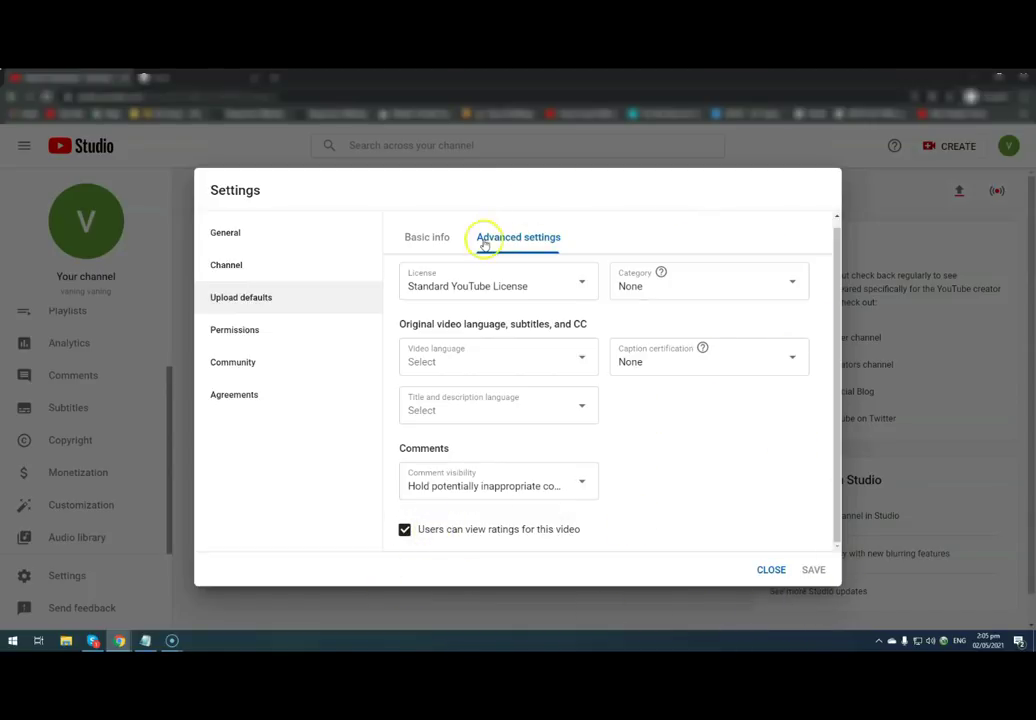
# - Return to the Basic info upload defaults and click into the default tags field
pyautogui.click(425, 241)
pyautogui.scroll(-2, 545, 470)
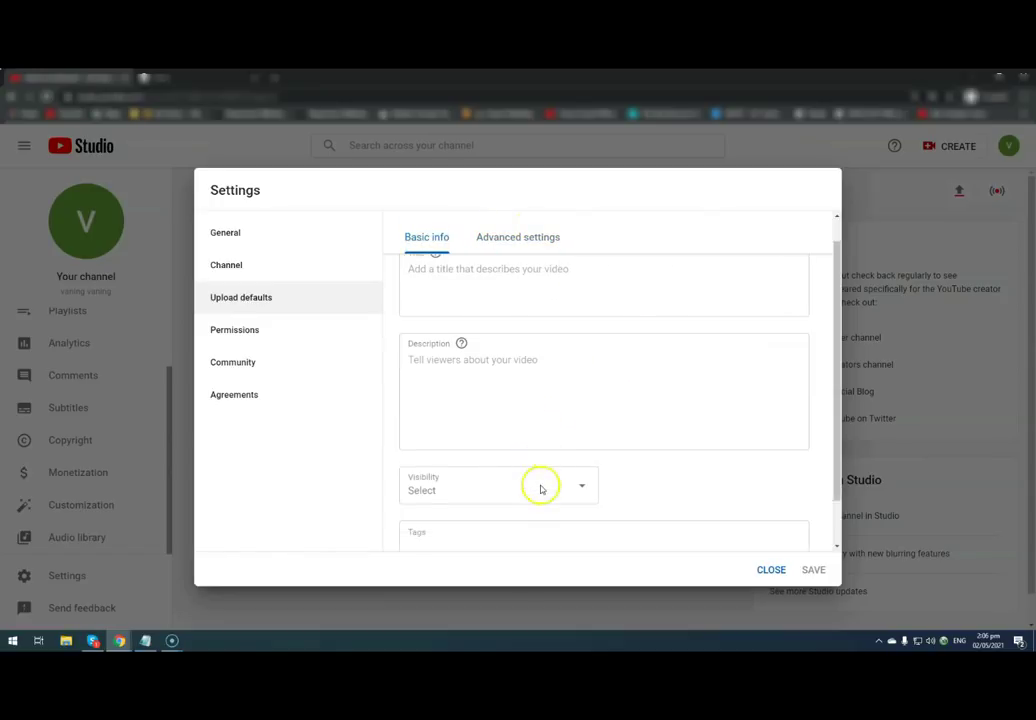
pyautogui.click(446, 502)
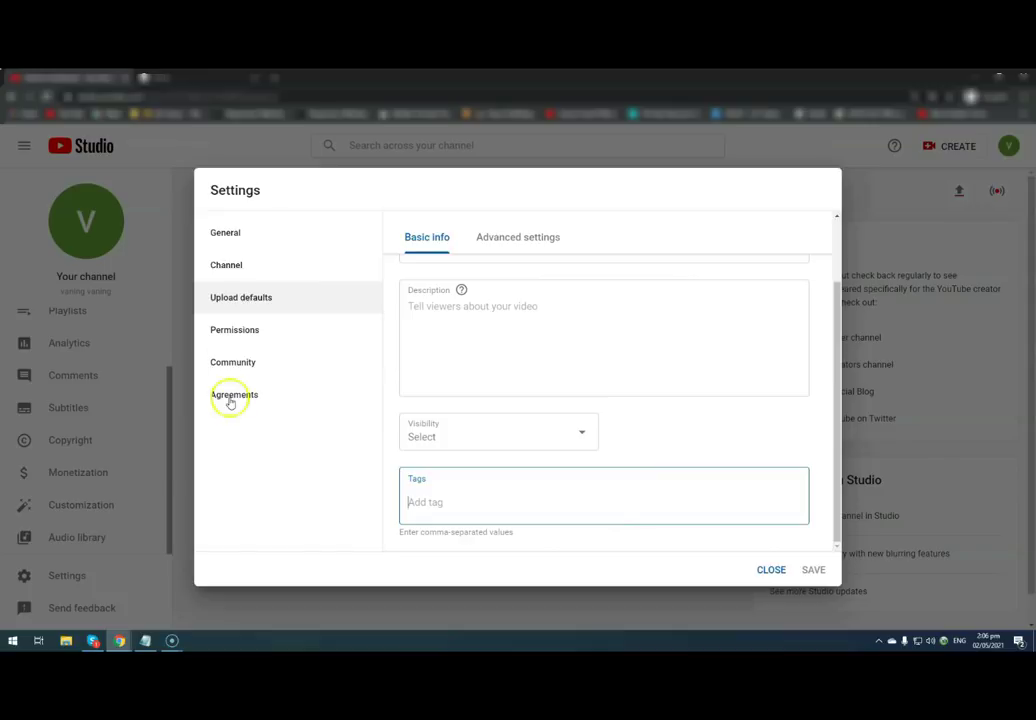
# - Type 'Background Music Credit:' as the default upload description
pyautogui.click(420, 354)
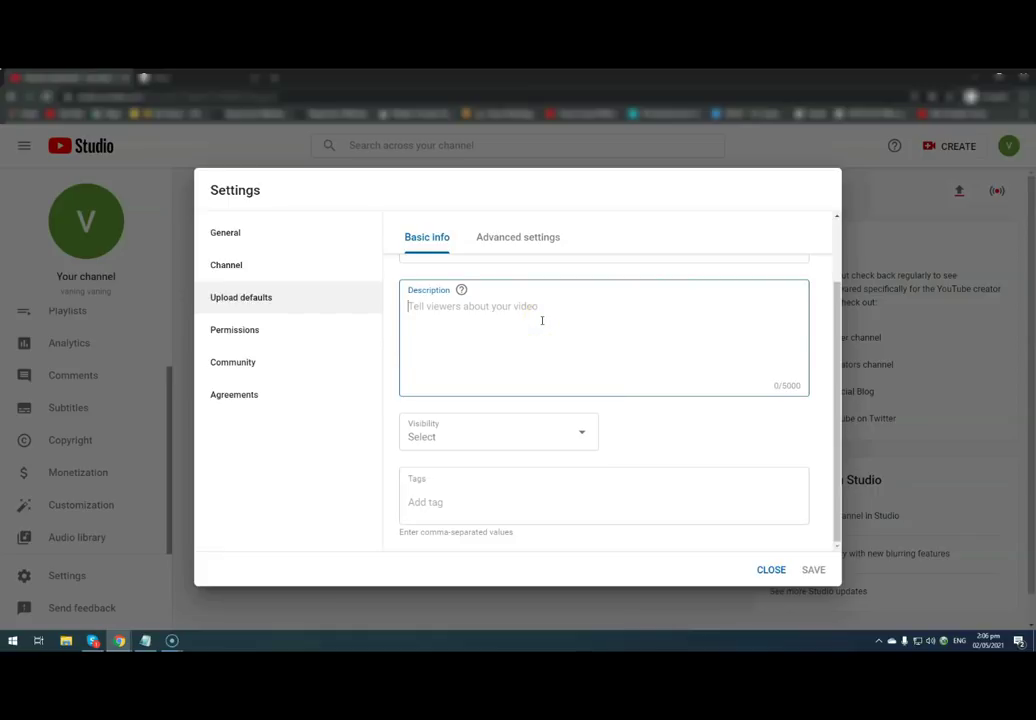
pyautogui.write('#')
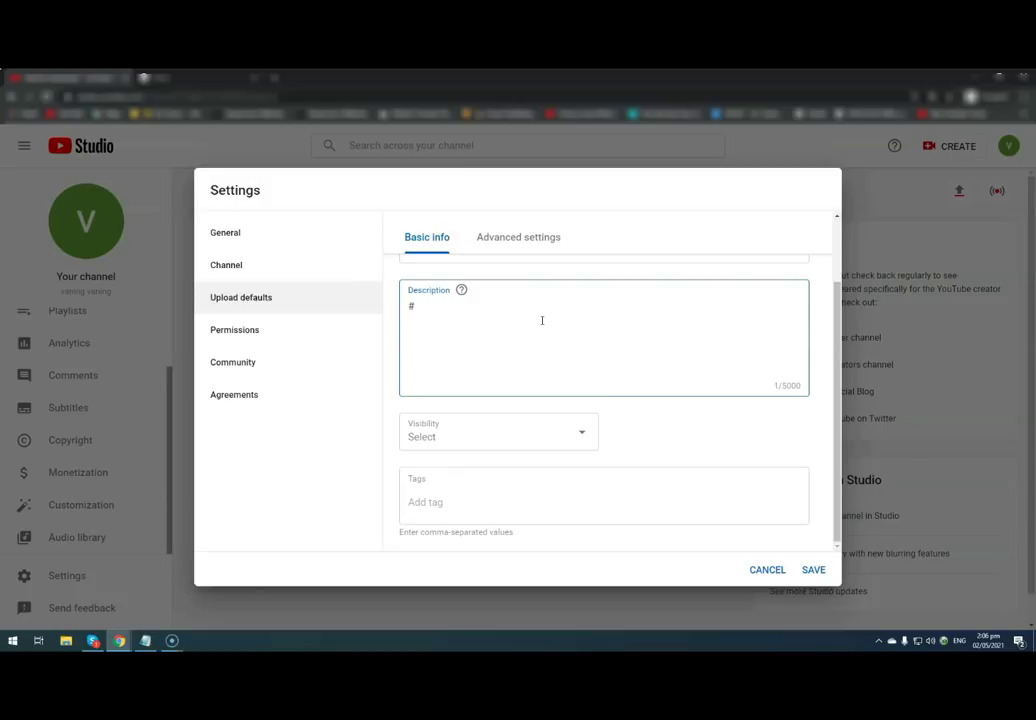
pyautogui.press('BackSpace')
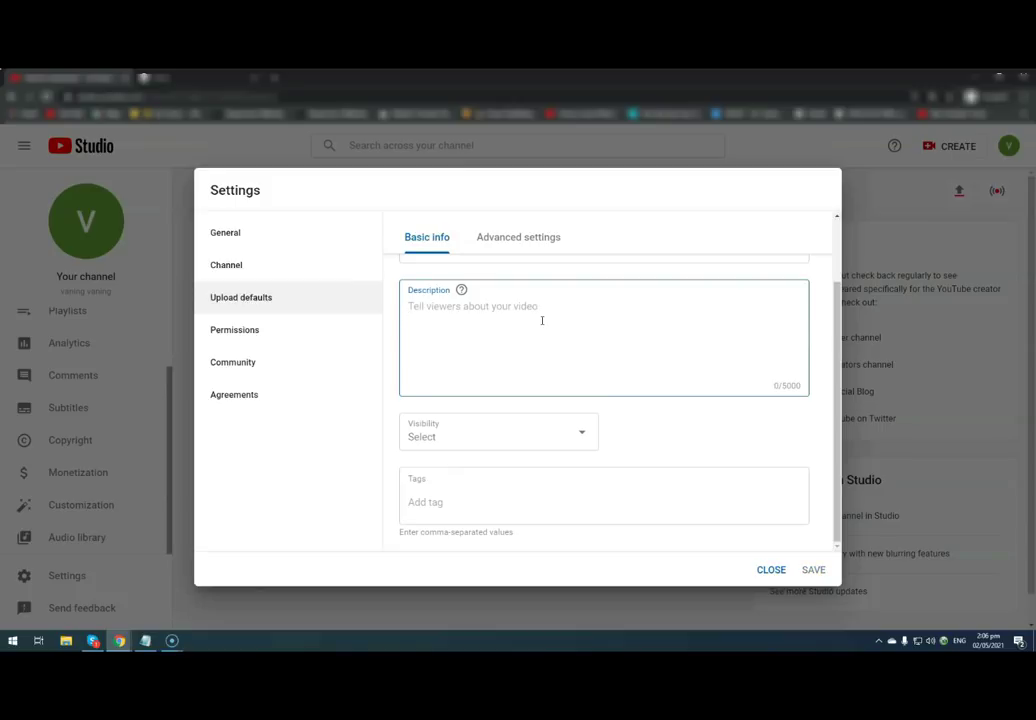
pyautogui.click(524, 308)
pyautogui.write('Vide')
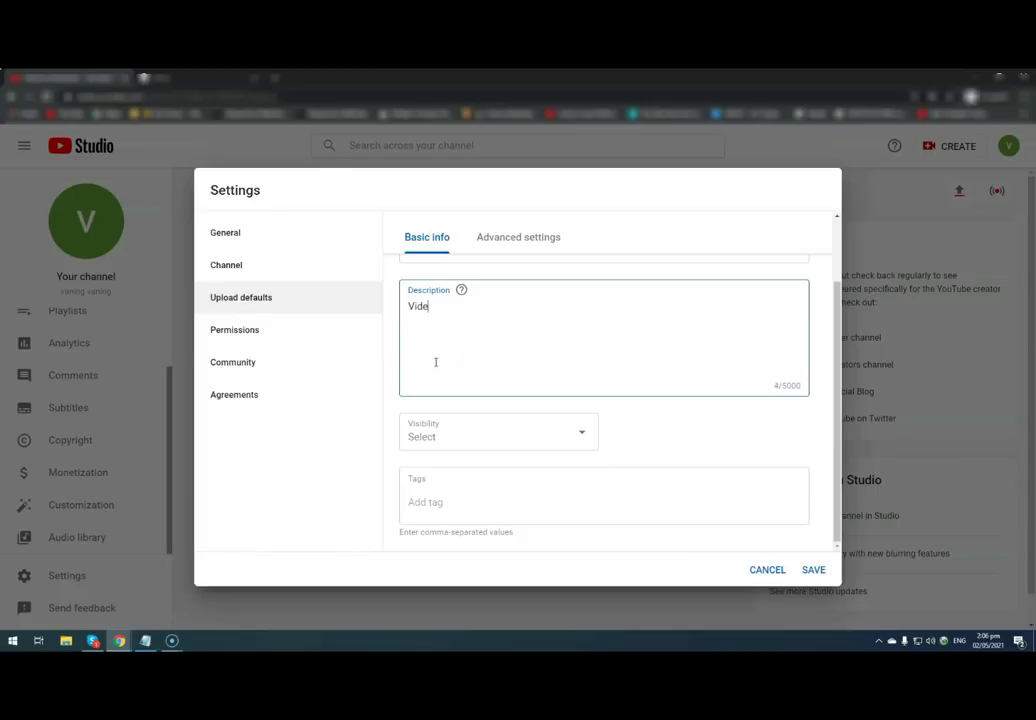
pyautogui.press('BackSpace')
pyautogui.press('BackSpace')
pyautogui.press('BackSpace')
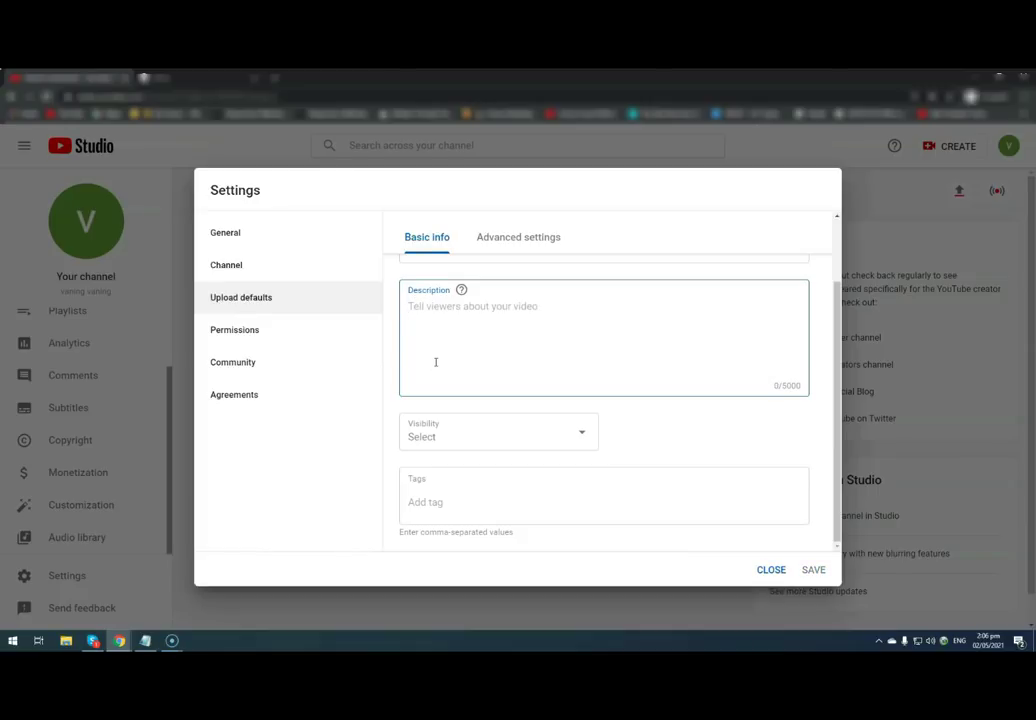
pyautogui.write('Background Music Credit:')
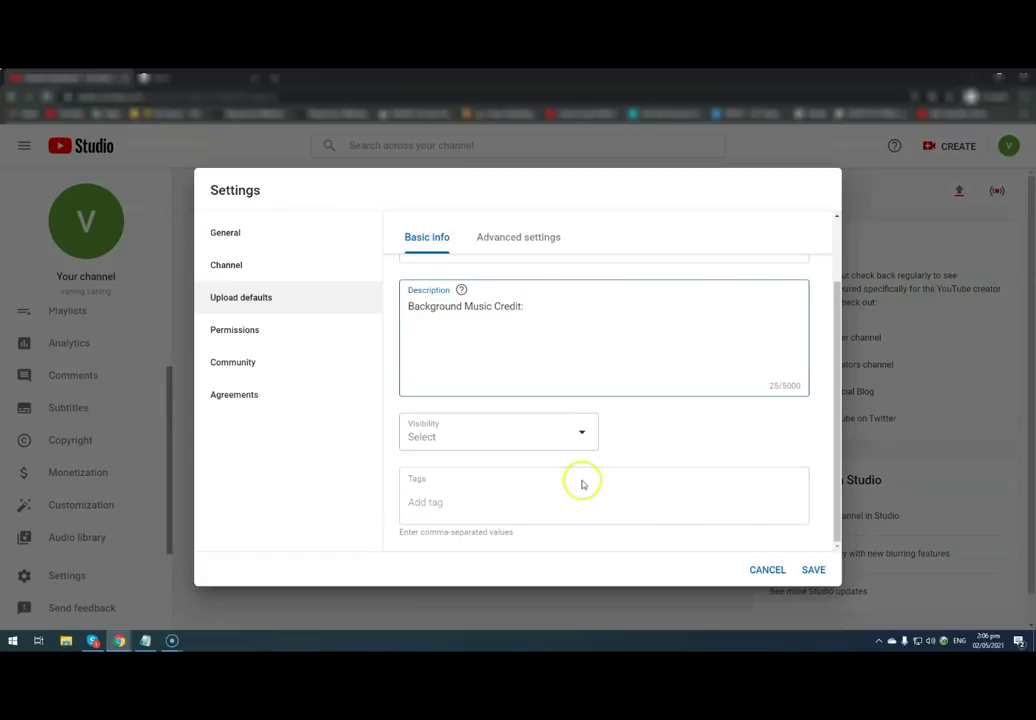
pyautogui.click(896, 228)
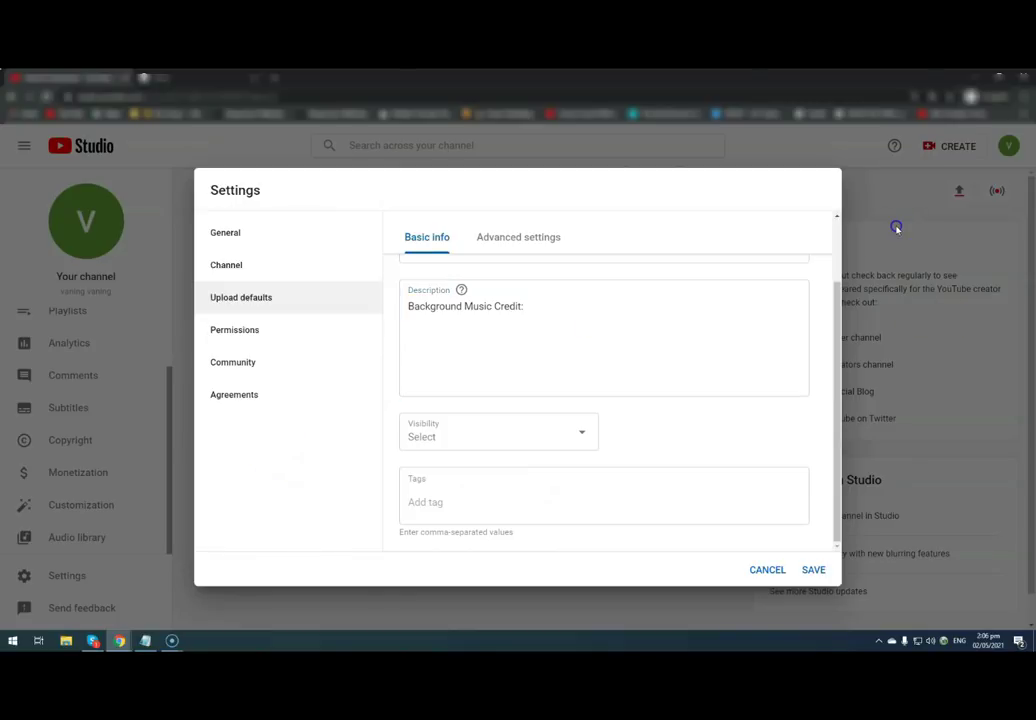
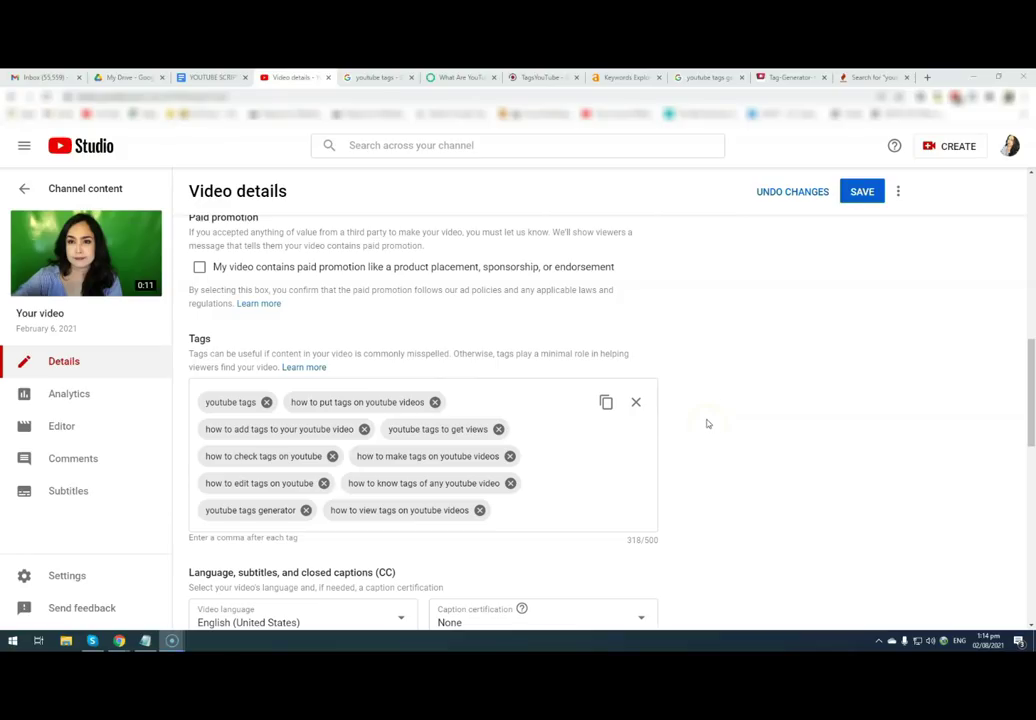
# - Load YouTube in a new tab from the Google apps grid, then switch to the TagsYoutube generator
pyautogui.click(472, 79)
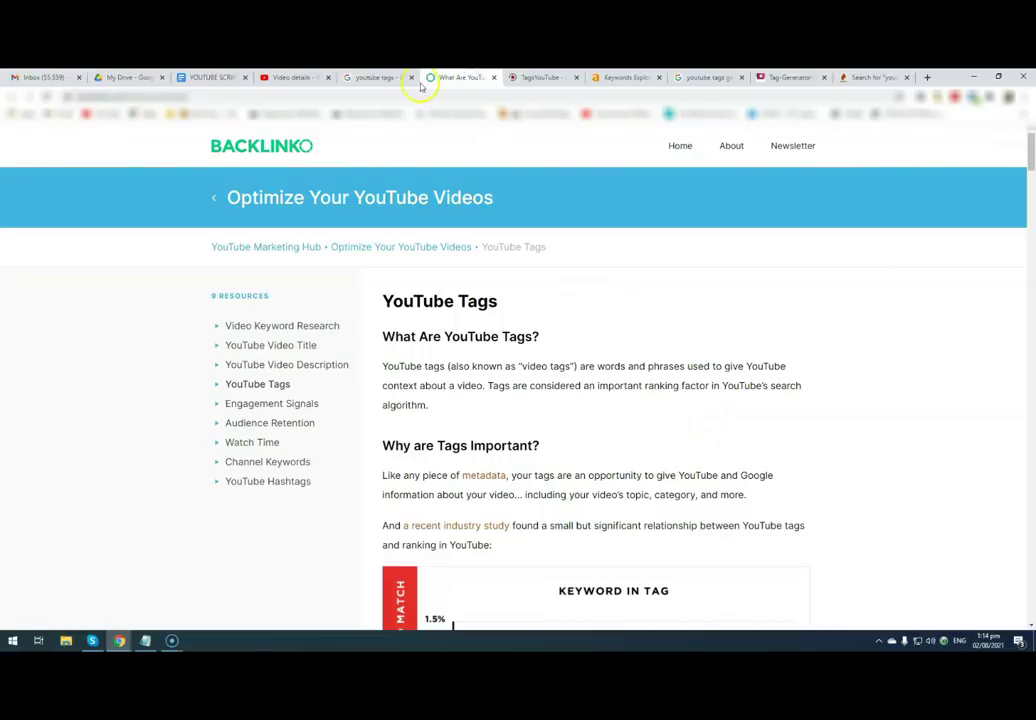
pyautogui.click(296, 77)
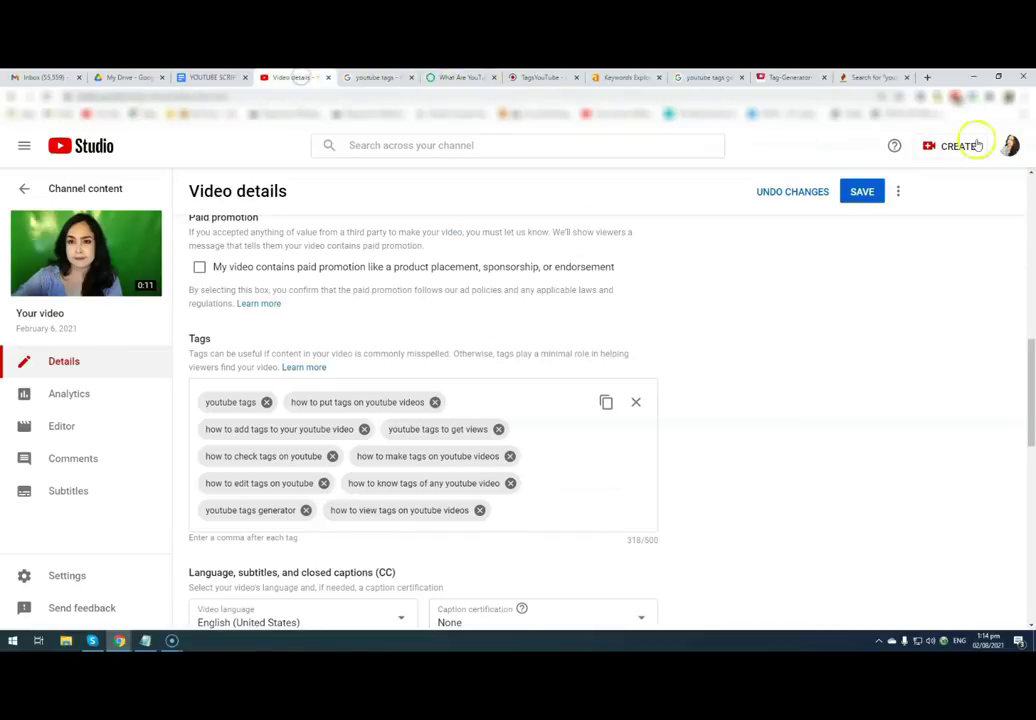
pyautogui.click(927, 77)
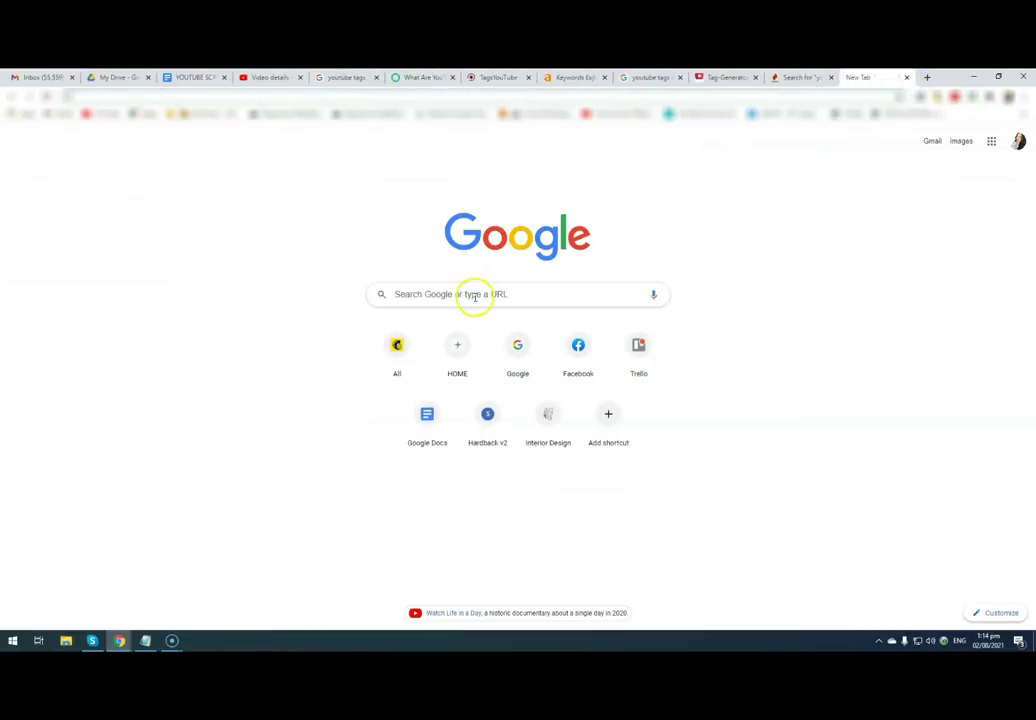
pyautogui.click(474, 295)
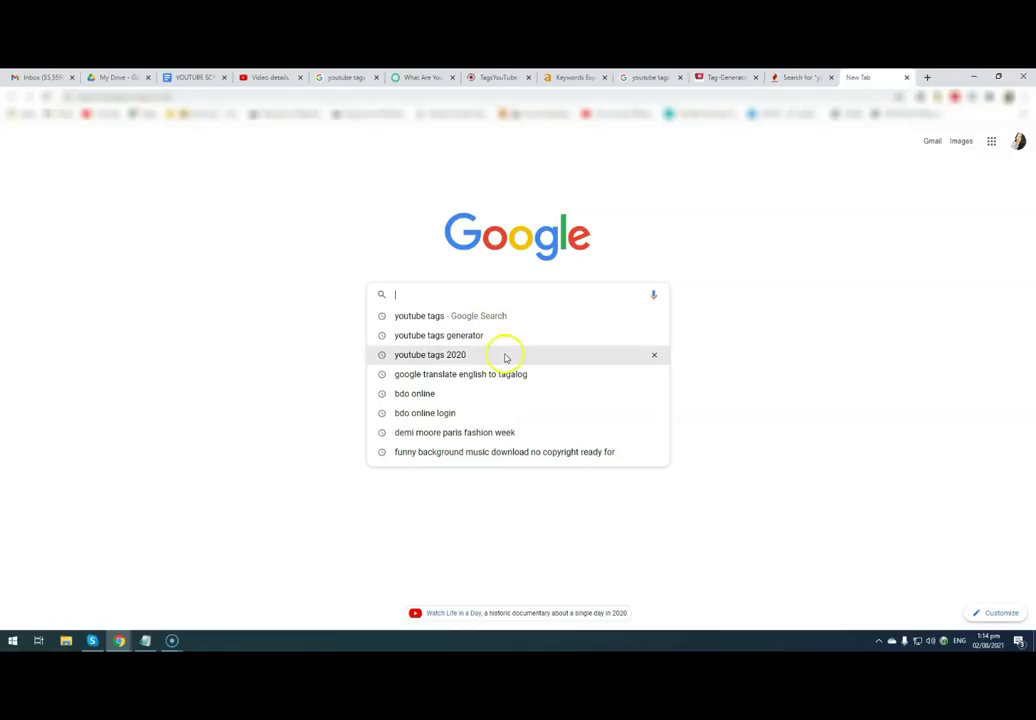
pyautogui.click(913, 190)
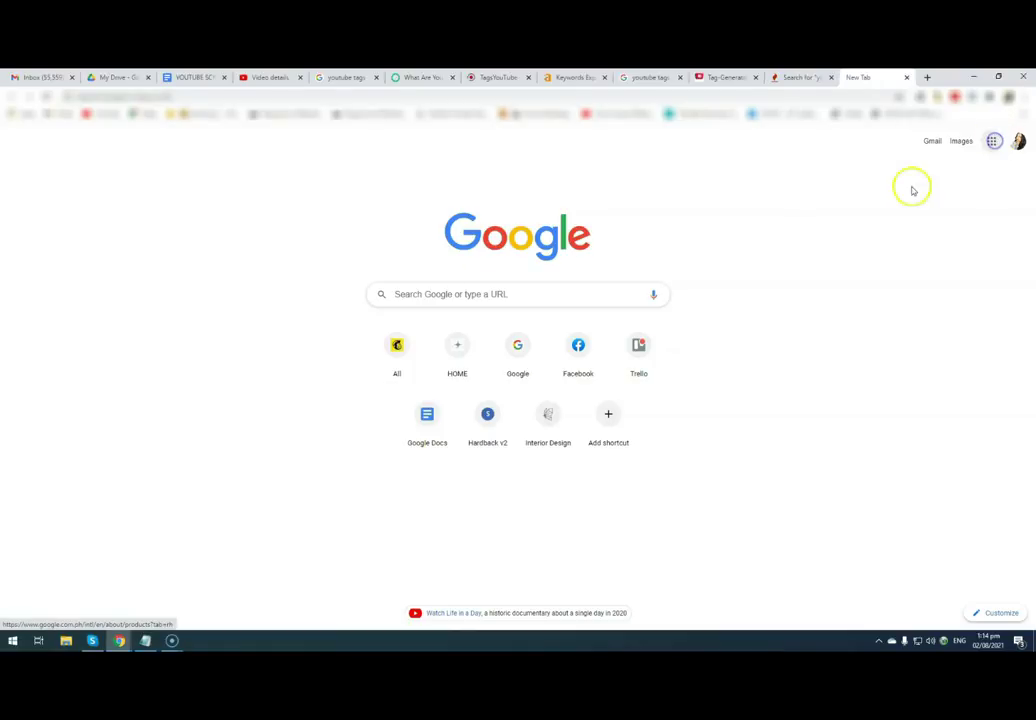
pyautogui.click(993, 141)
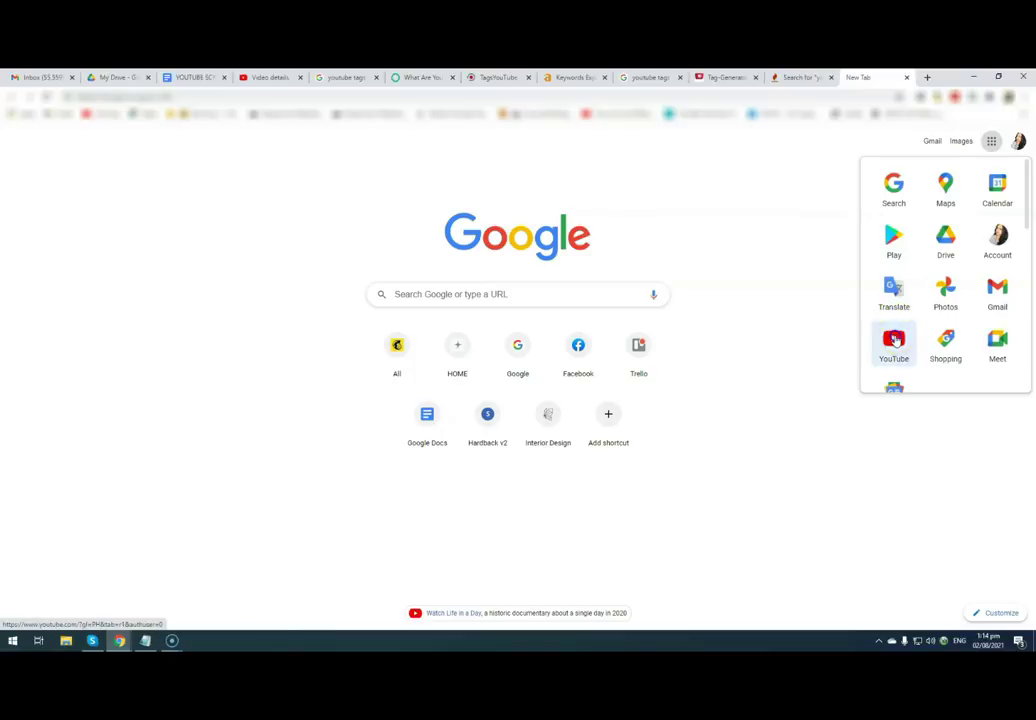
pyautogui.click(894, 341)
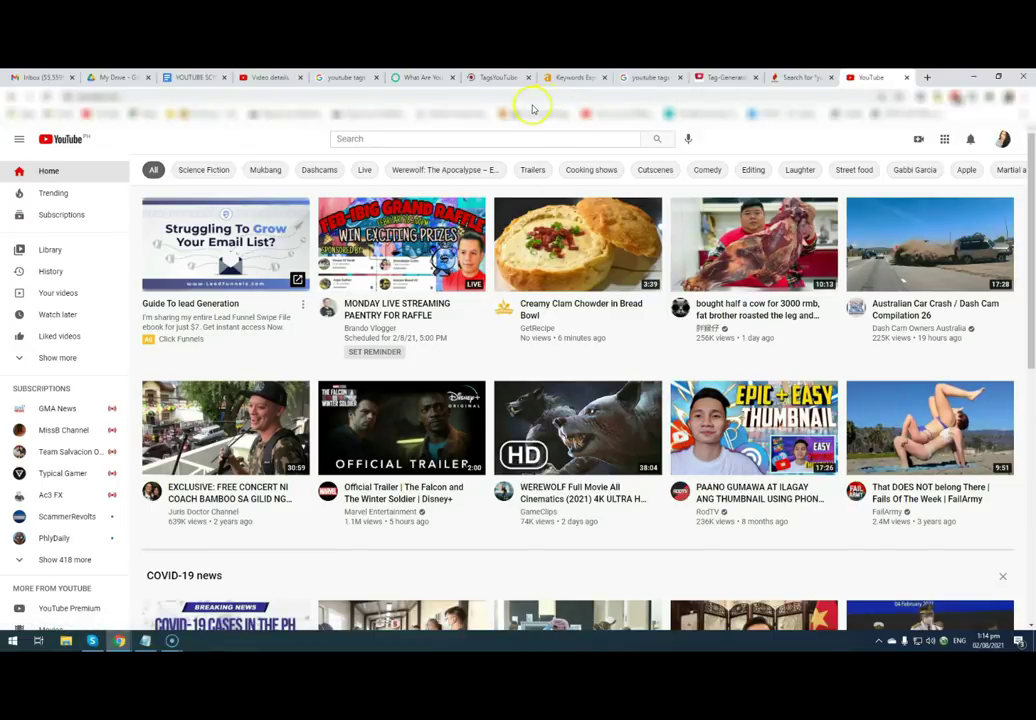
pyautogui.click(490, 80)
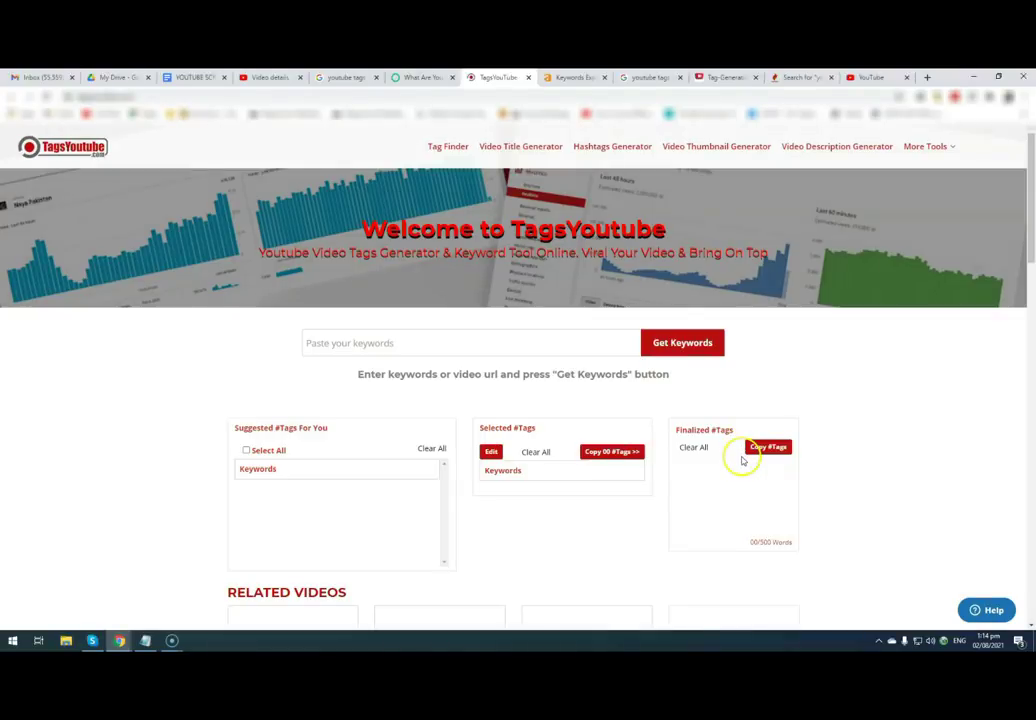
# - Get TagsYoutube suggestions for 'acne solution' and review the Suggested #Tags list
pyautogui.click(386, 347)
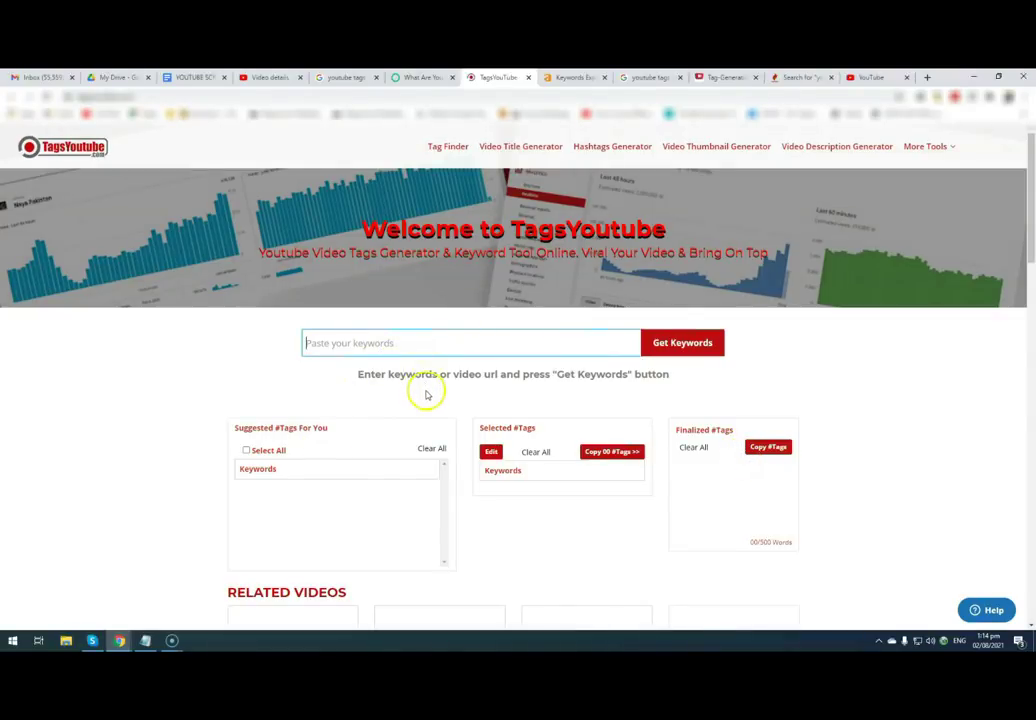
pyautogui.write('acne solution')
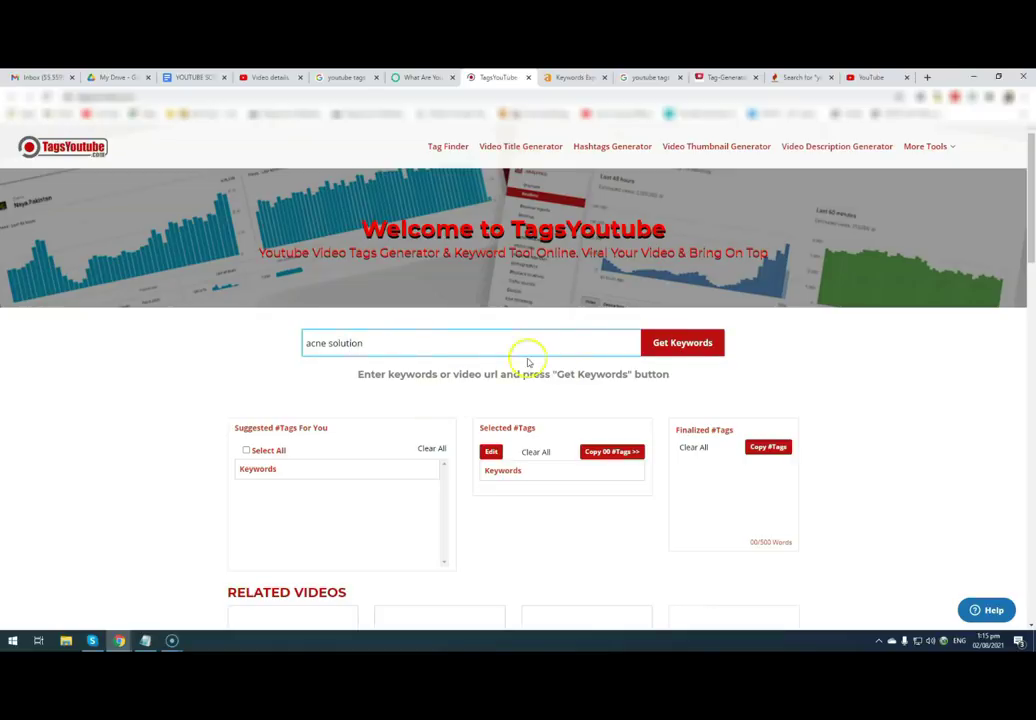
pyautogui.click(697, 344)
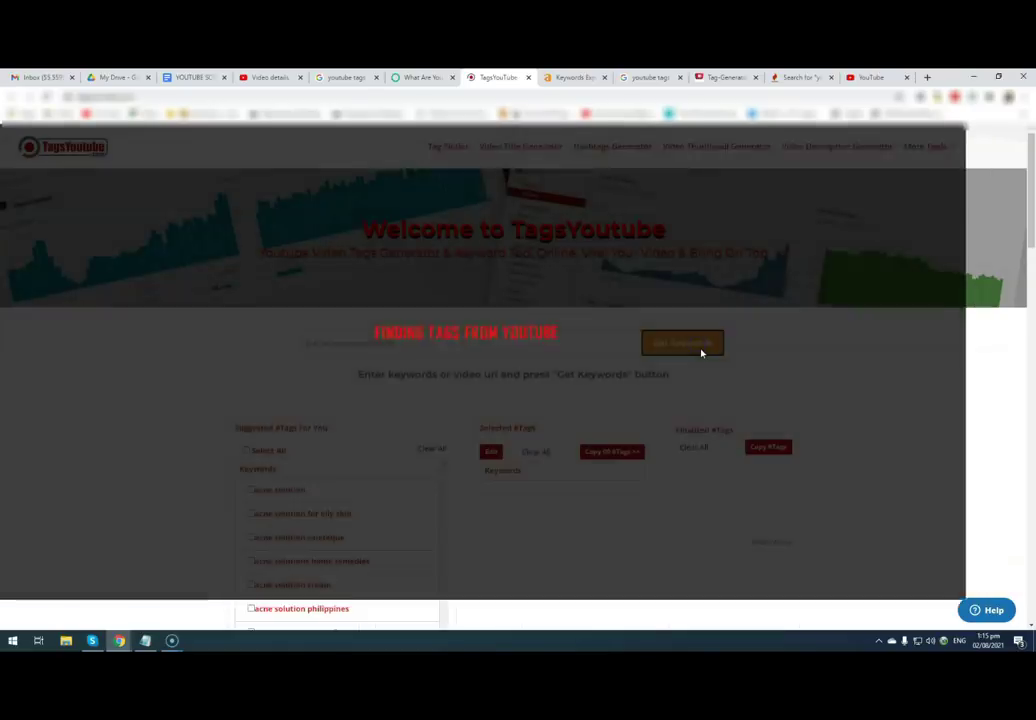
pyautogui.scroll(-2, 602, 487)
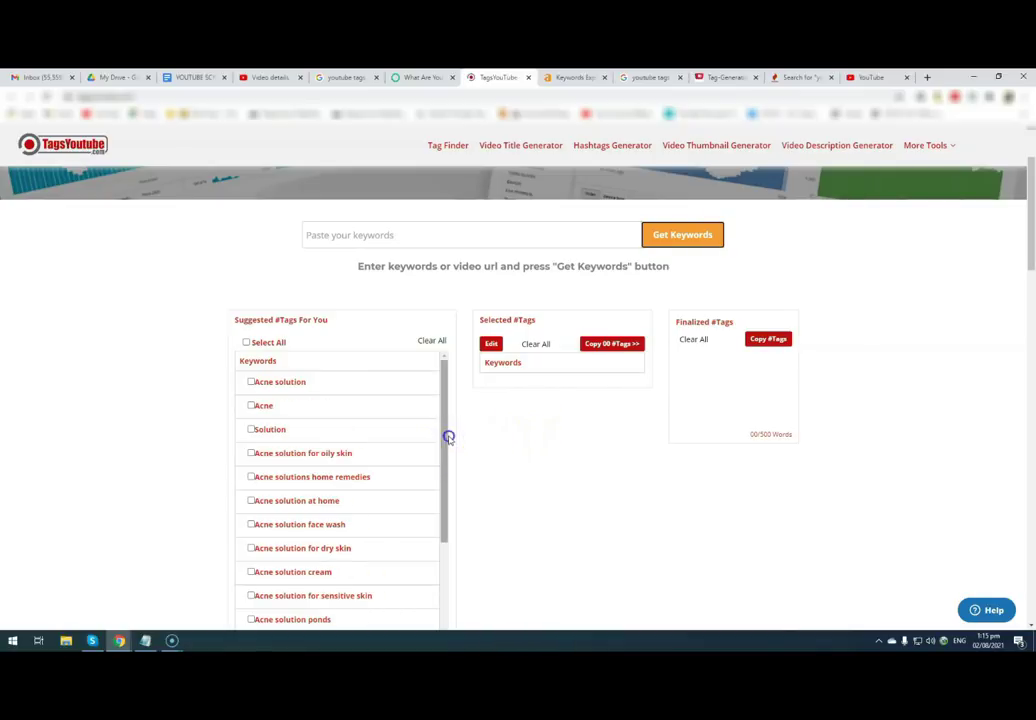
pyautogui.moveTo(449, 435); pyautogui.dragTo(440, 397)
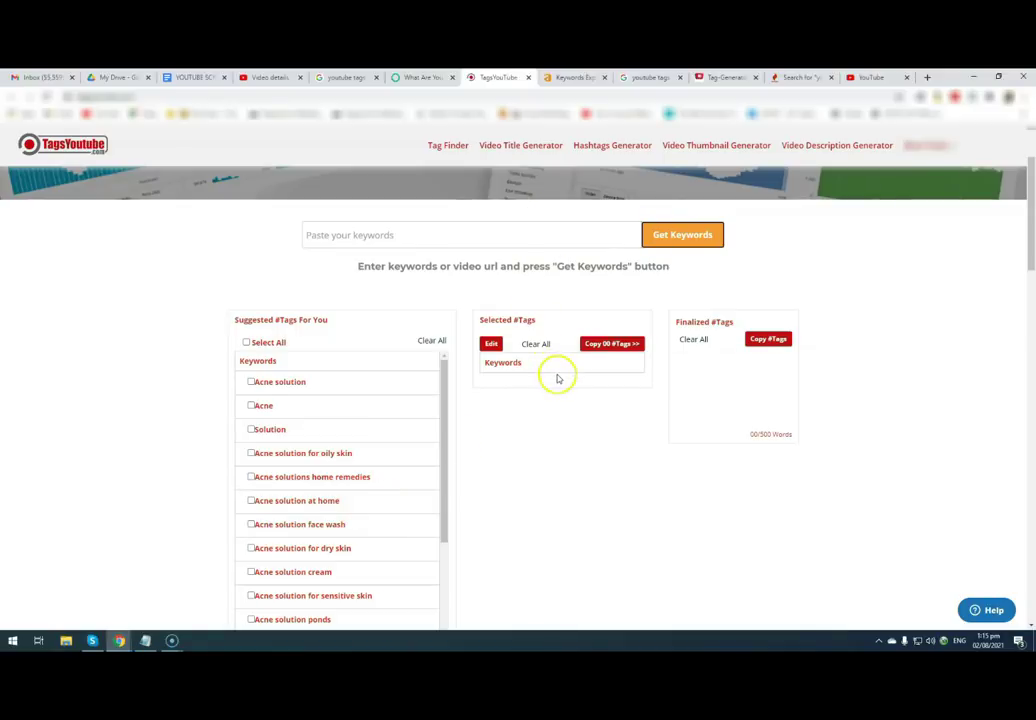
pyautogui.click(557, 79)
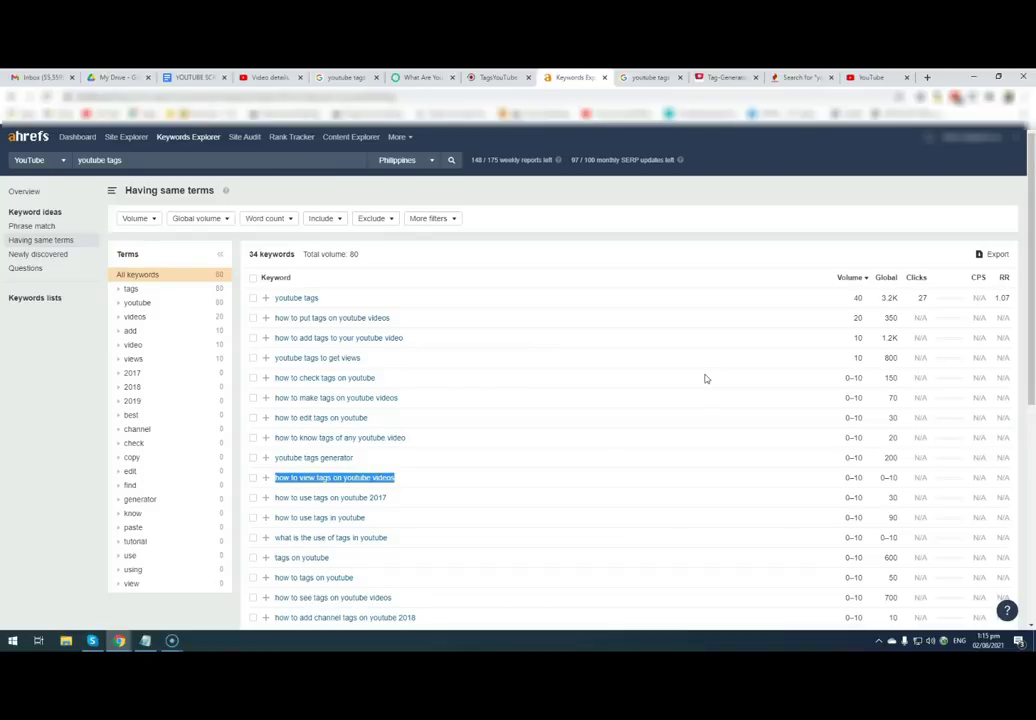
# - Search Ahrefs Keywords Explorer for 'acne solution' on YouTube in the Philippines and view all keywords
pyautogui.click(17, 228)
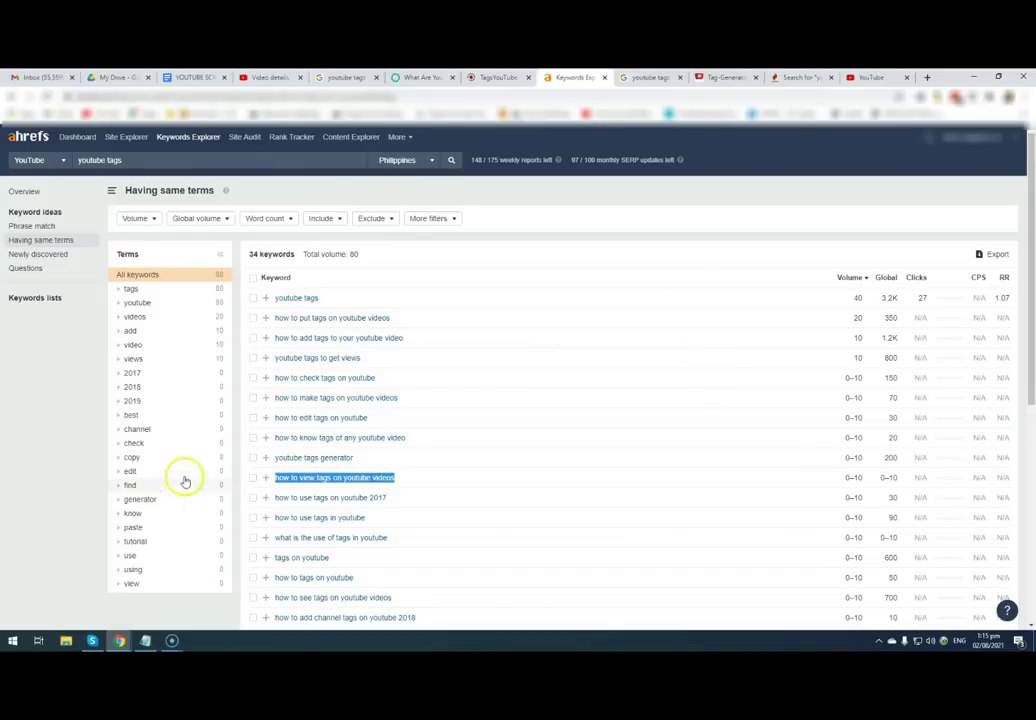
pyautogui.click(188, 138)
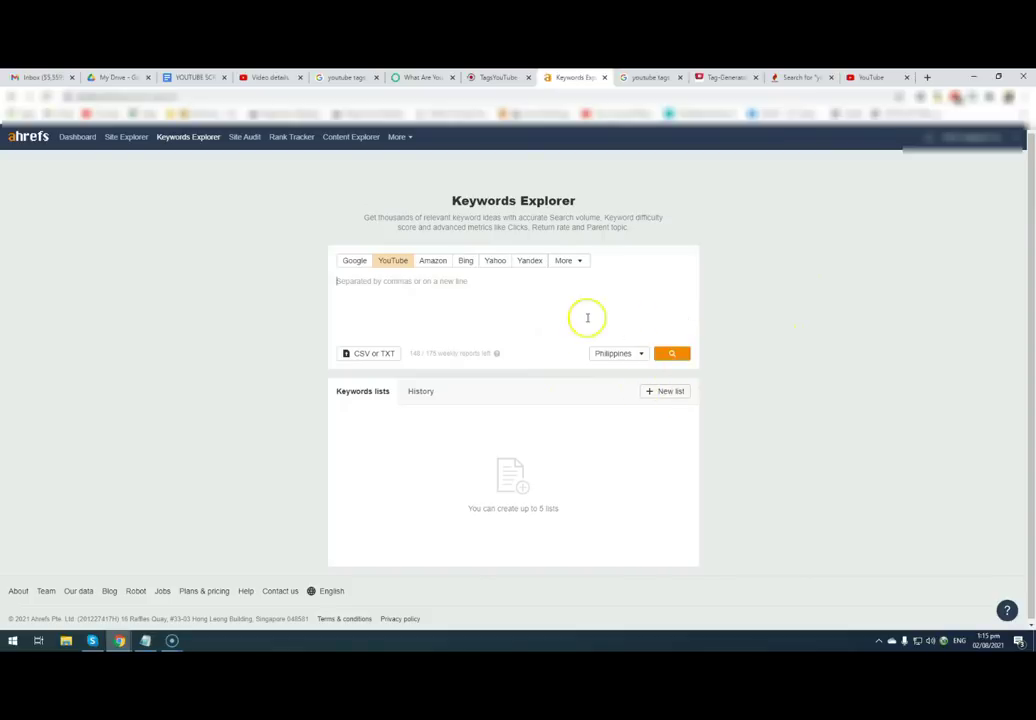
pyautogui.click(636, 357)
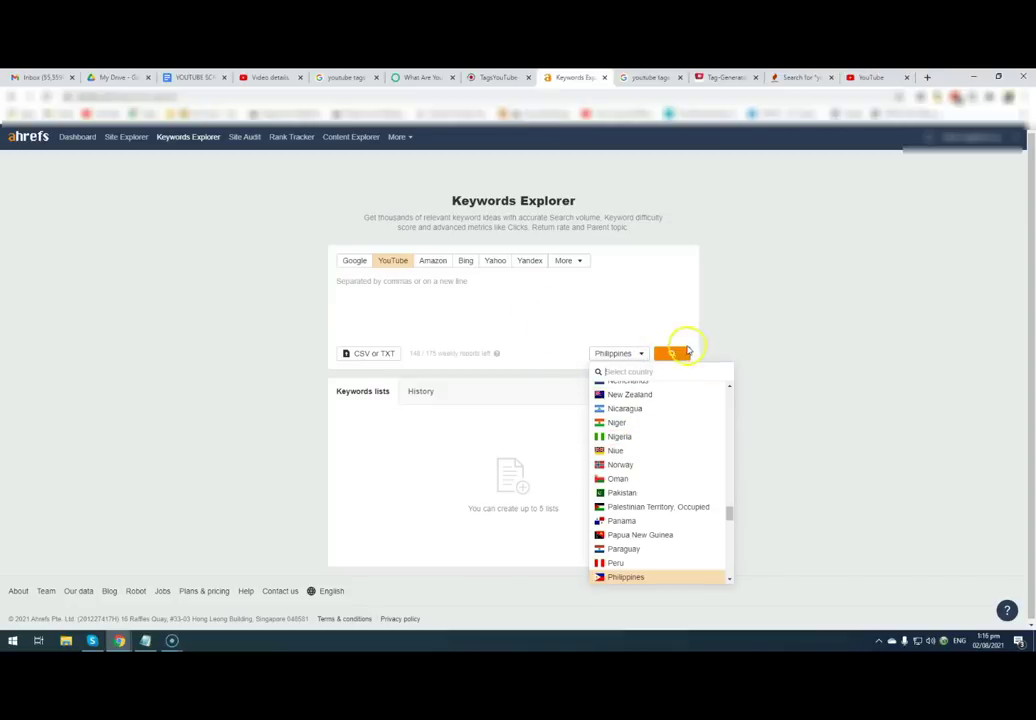
pyautogui.click(338, 281)
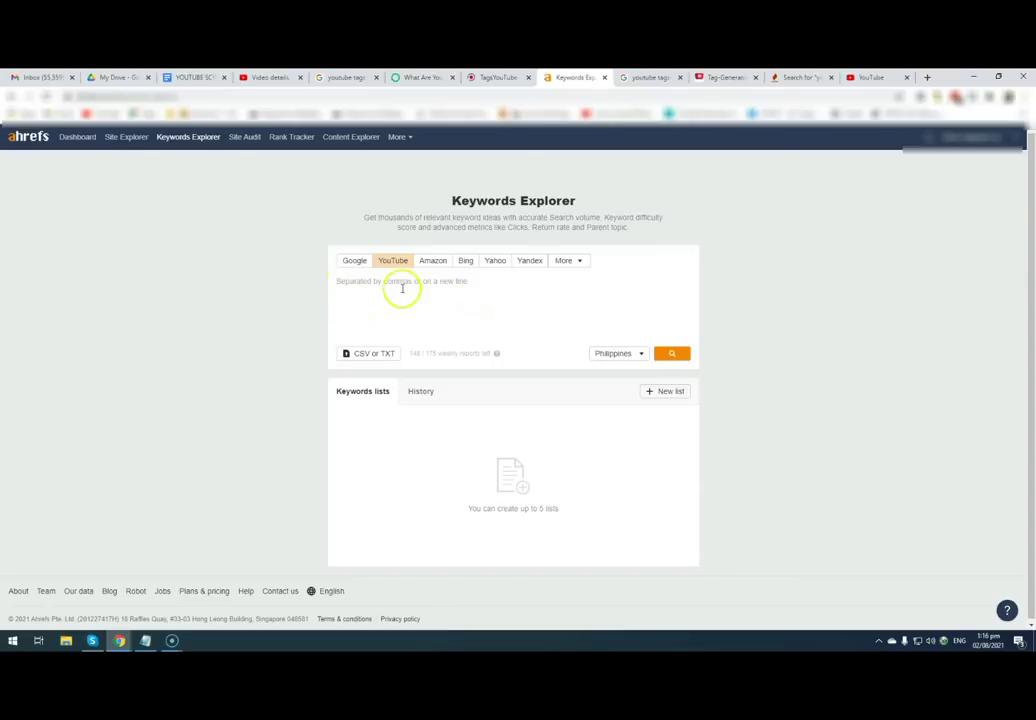
pyautogui.write('acne solution')
pyautogui.click(672, 353)
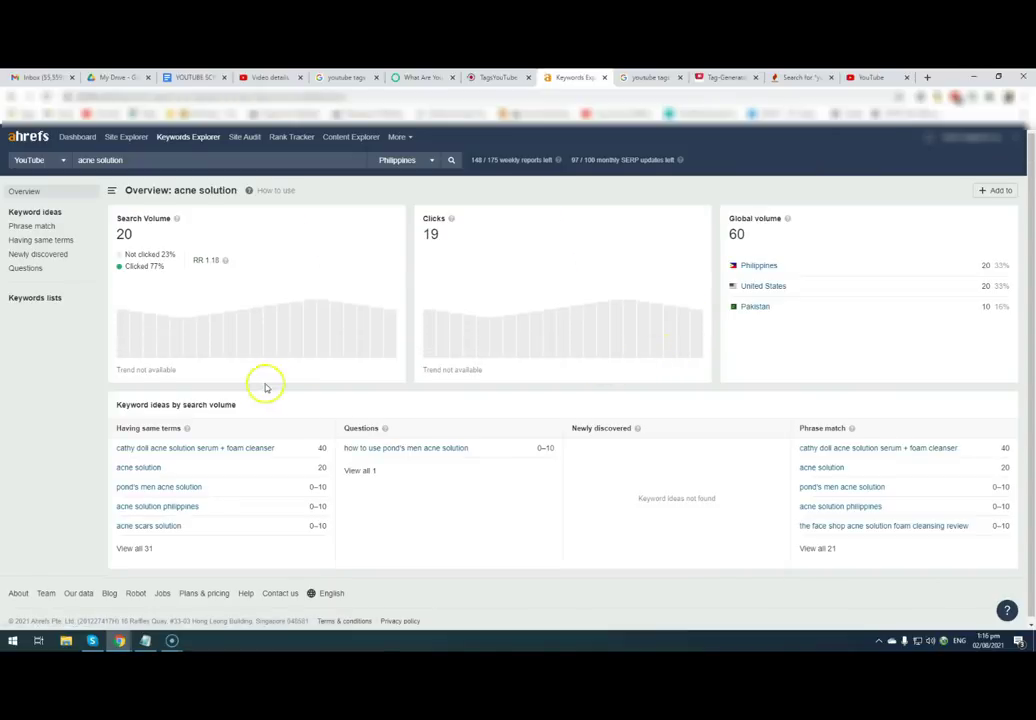
pyautogui.scroll(-1, 270, 430)
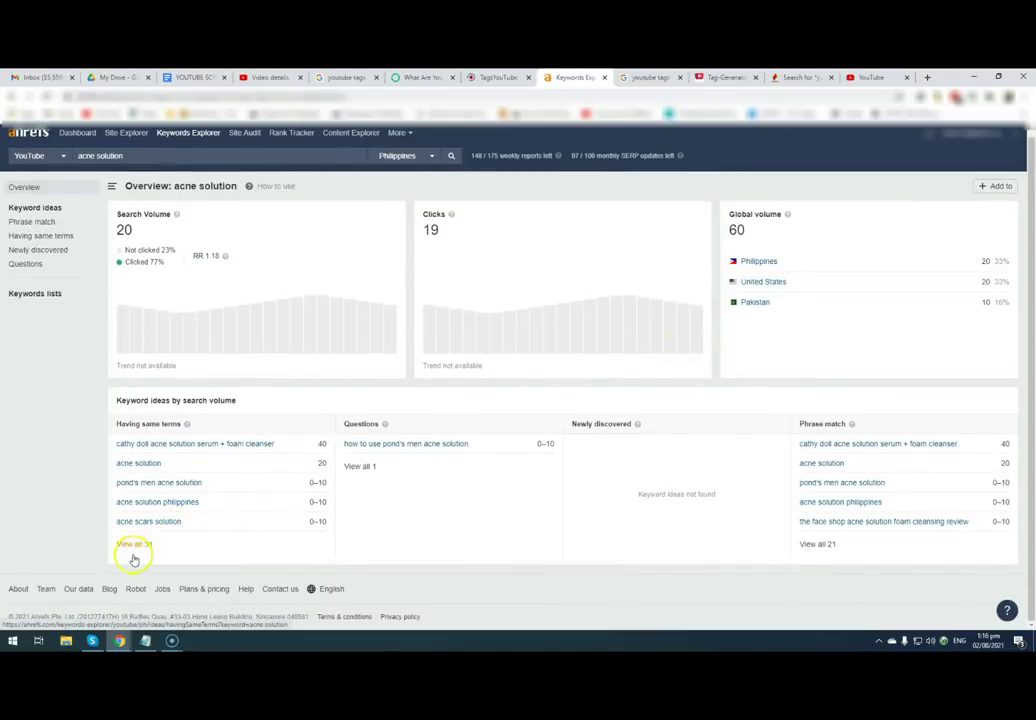
pyautogui.click(138, 545)
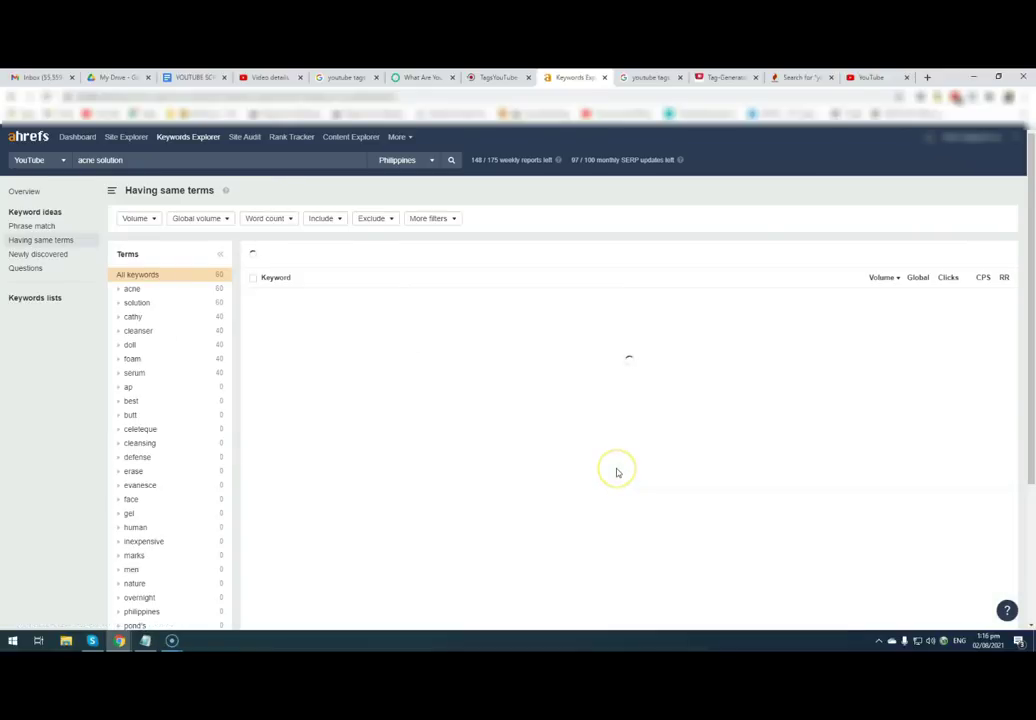
# - Switch to phrase-match ideas and narrow the search to just 'acne'
pyautogui.click(50, 229)
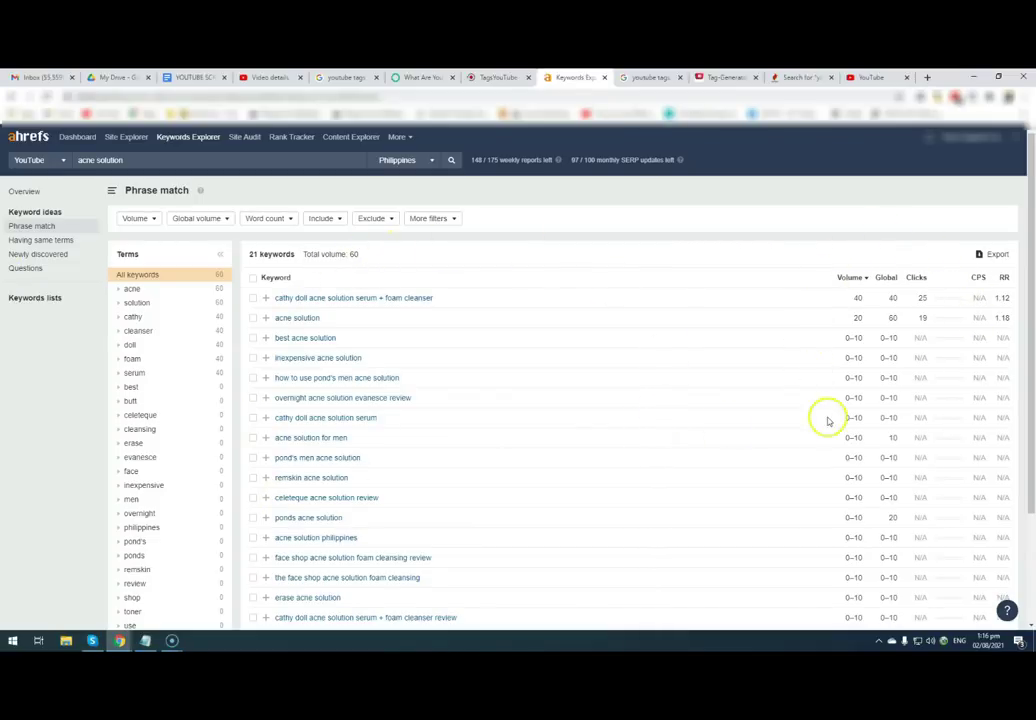
pyautogui.moveTo(96, 160); pyautogui.dragTo(211, 161)
pyautogui.press('BackSpace')
pyautogui.press('Return')
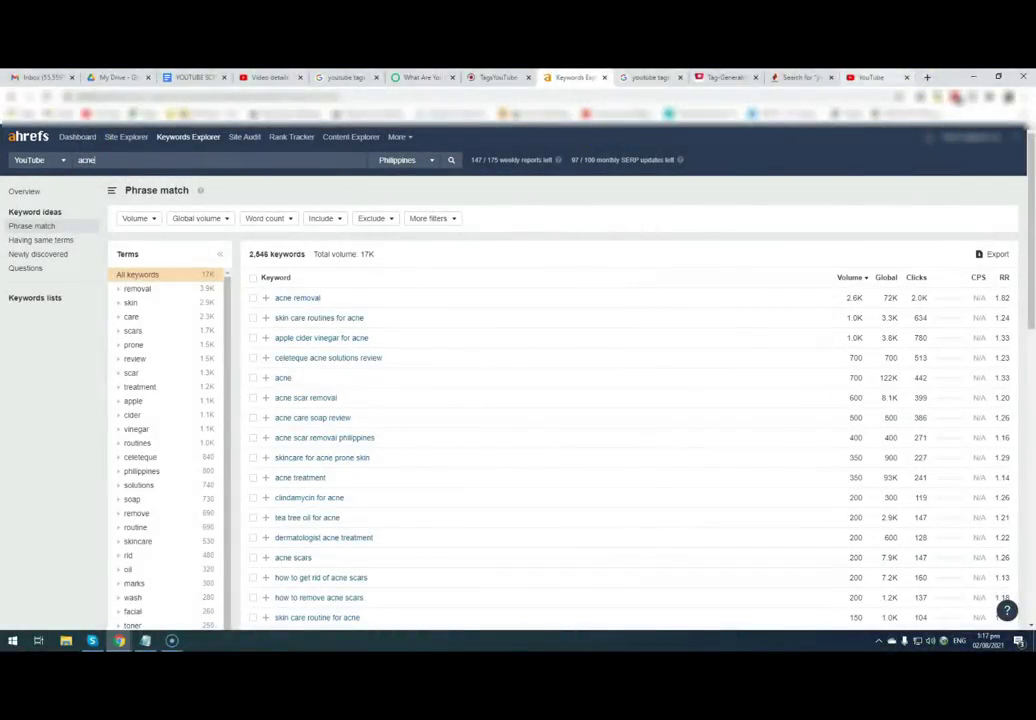
pyautogui.click(870, 77)
# - Search YouTube for 'acne', then open and pause the top result, HOW TO TREAT ACNE AT HOME
pyautogui.click(398, 139)
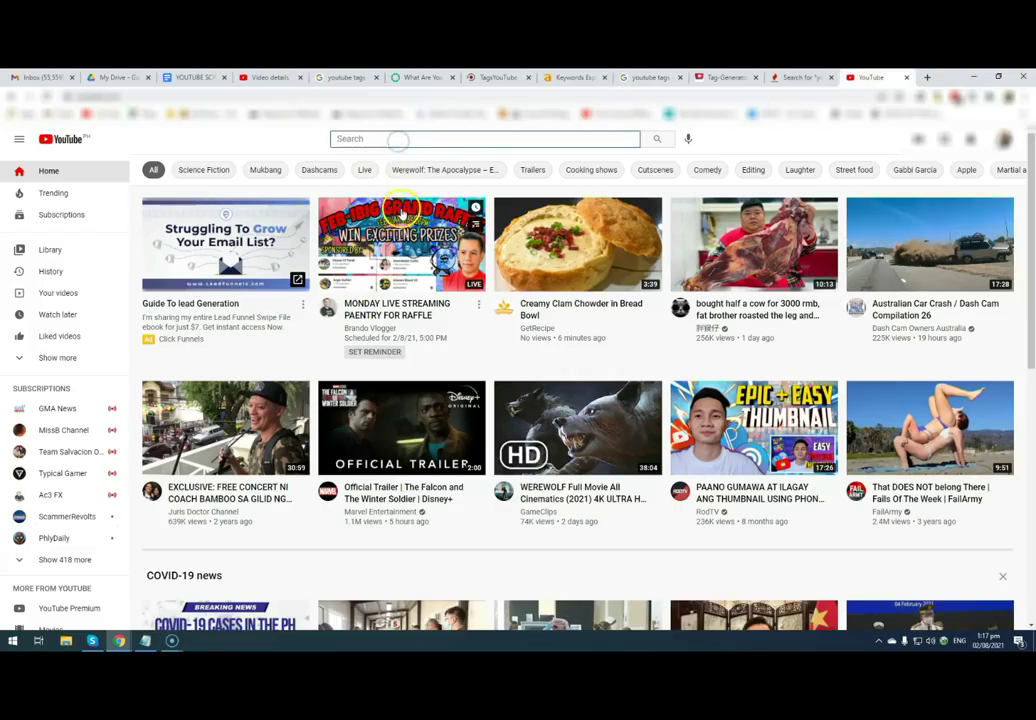
pyautogui.write('acne')
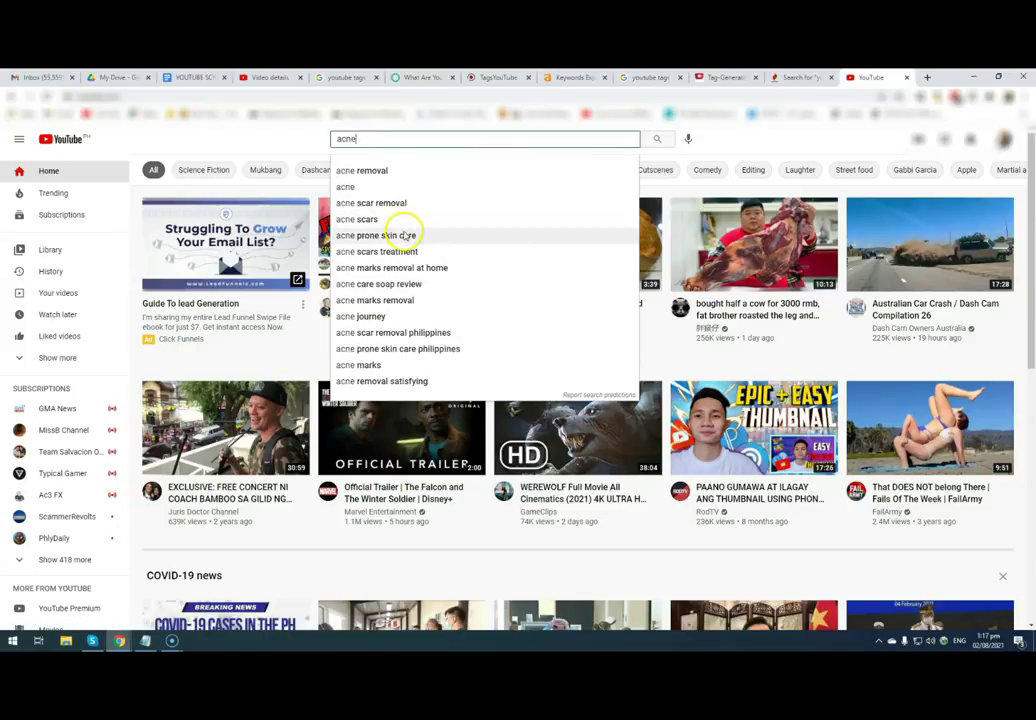
pyautogui.press('Return')
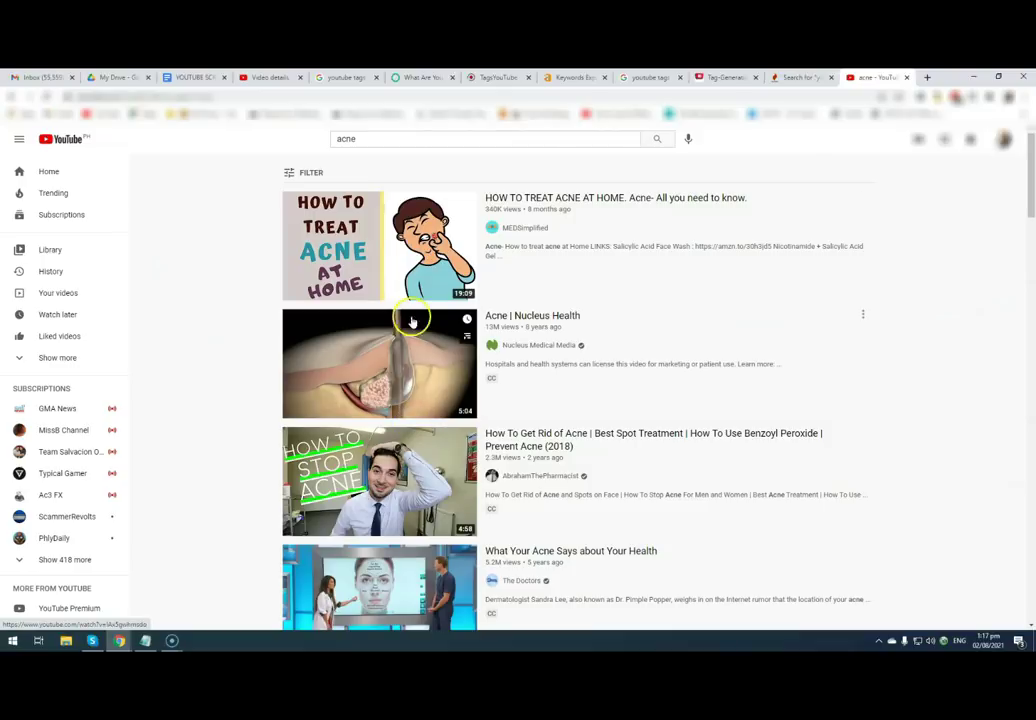
pyautogui.click(513, 199)
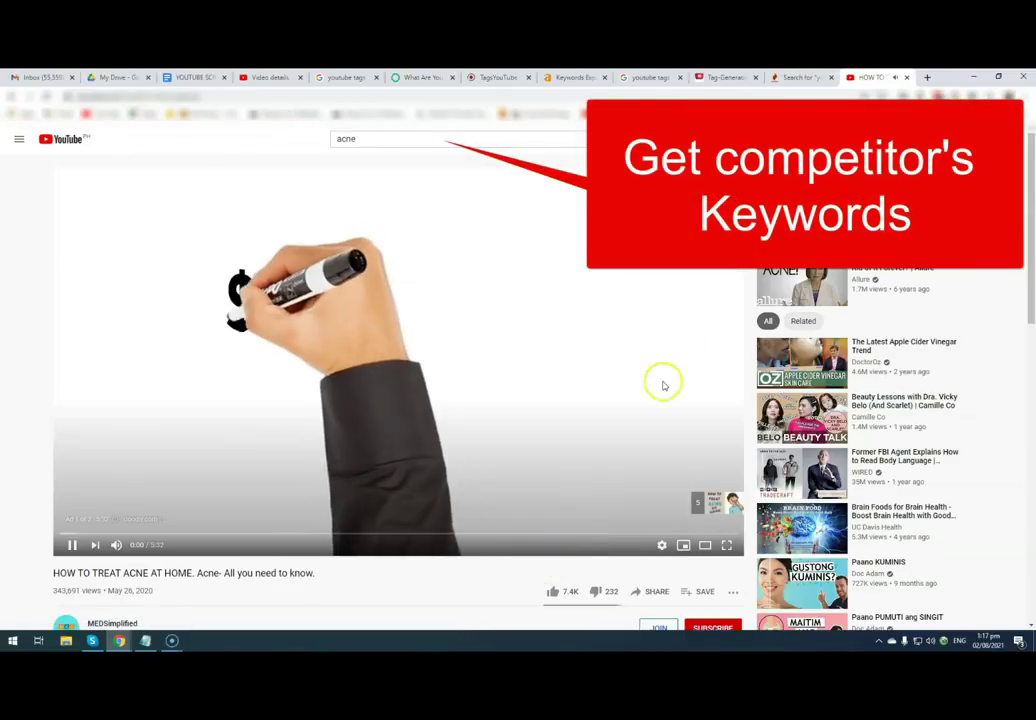
pyautogui.click(68, 545)
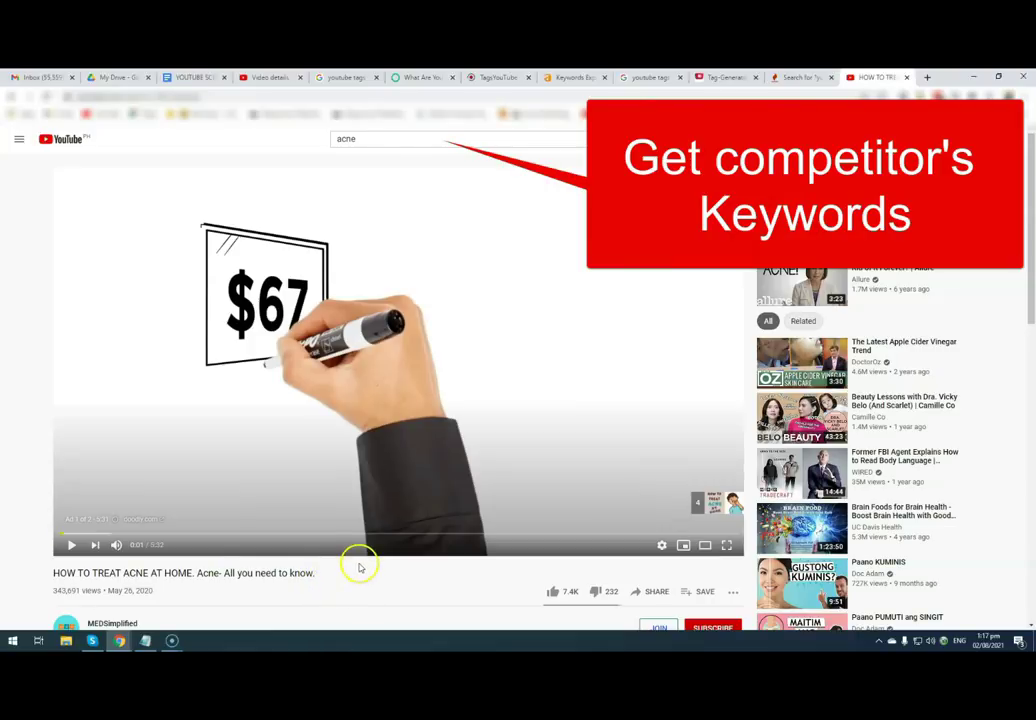
# - Bring up the context menu on the video page
pyautogui.rightClick(728, 139)
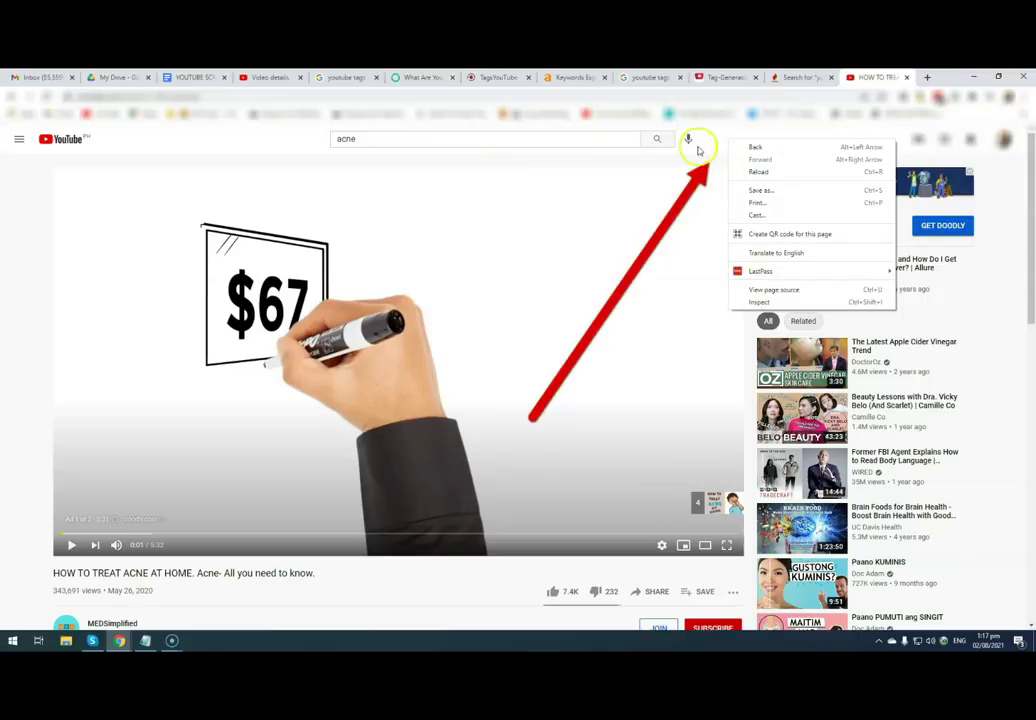
pyautogui.click(709, 138)
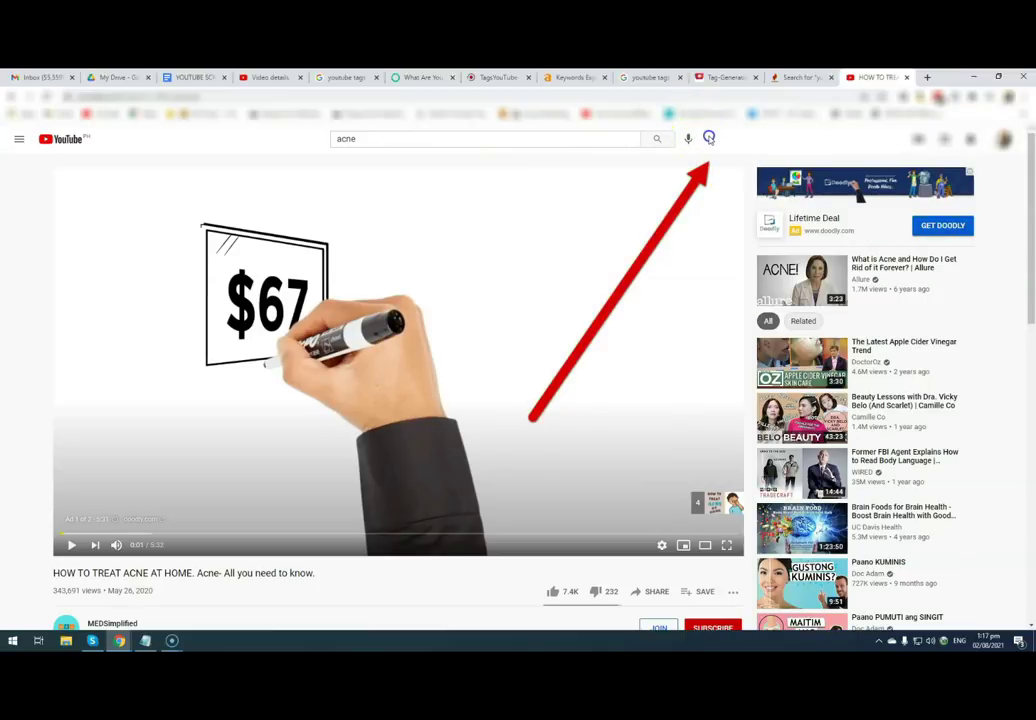
pyautogui.rightClick(709, 139)
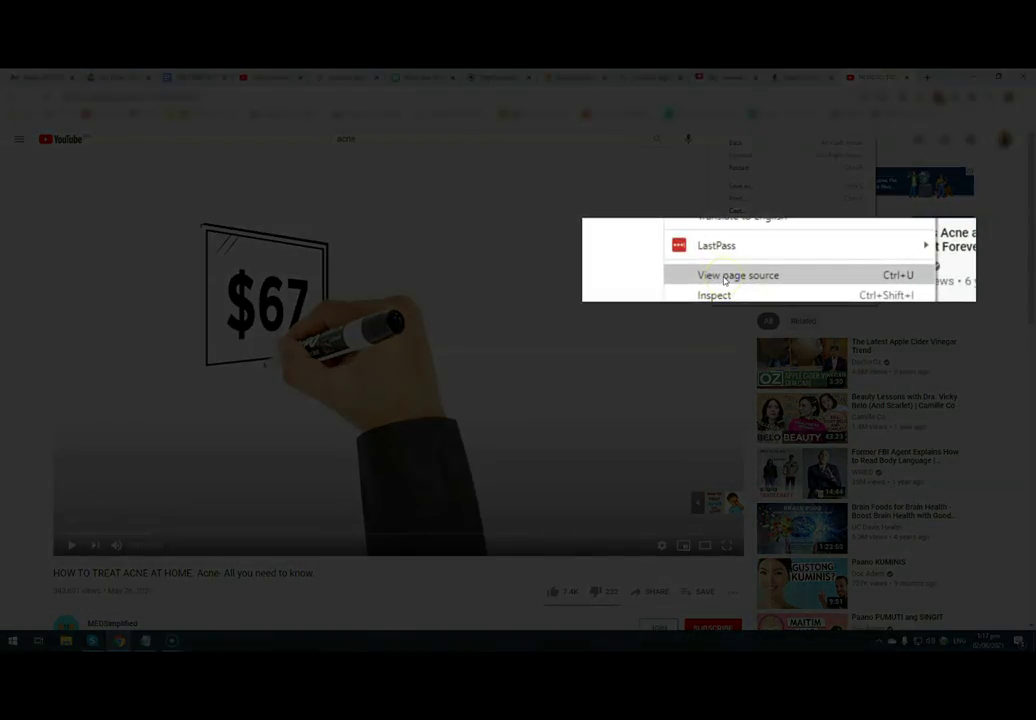
# - View the video's page source, find 'keywords' and select its tag list (acne, treat, natural, home, remedy, pimple)
pyautogui.click(723, 277)
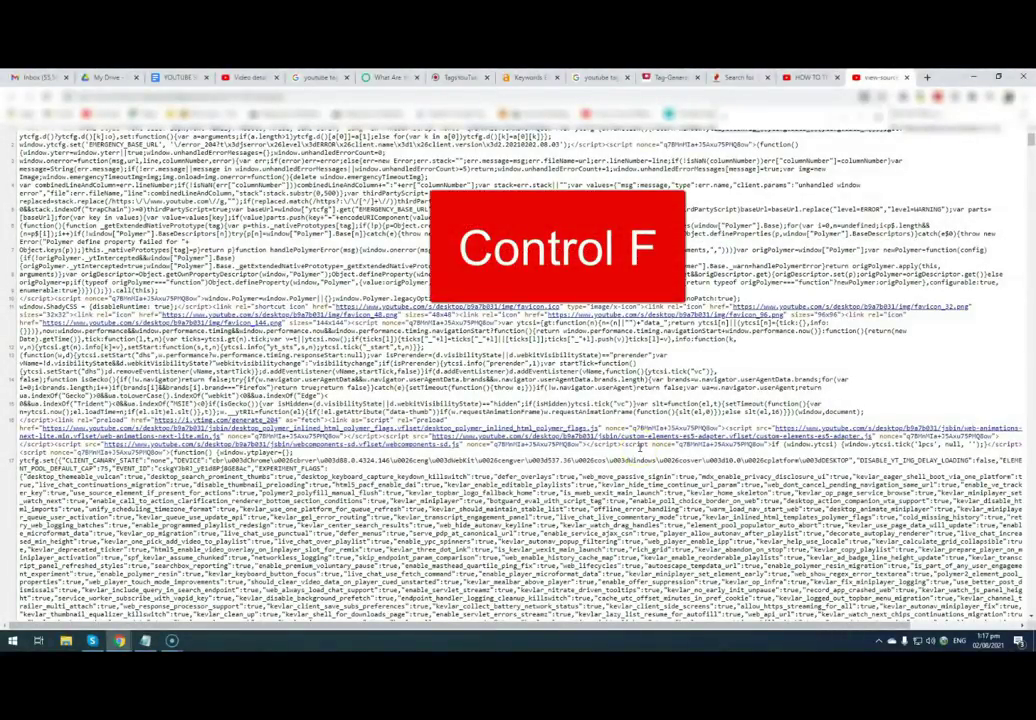
pyautogui.hotkey('ctrl', 'f')
pyautogui.write('keywords')
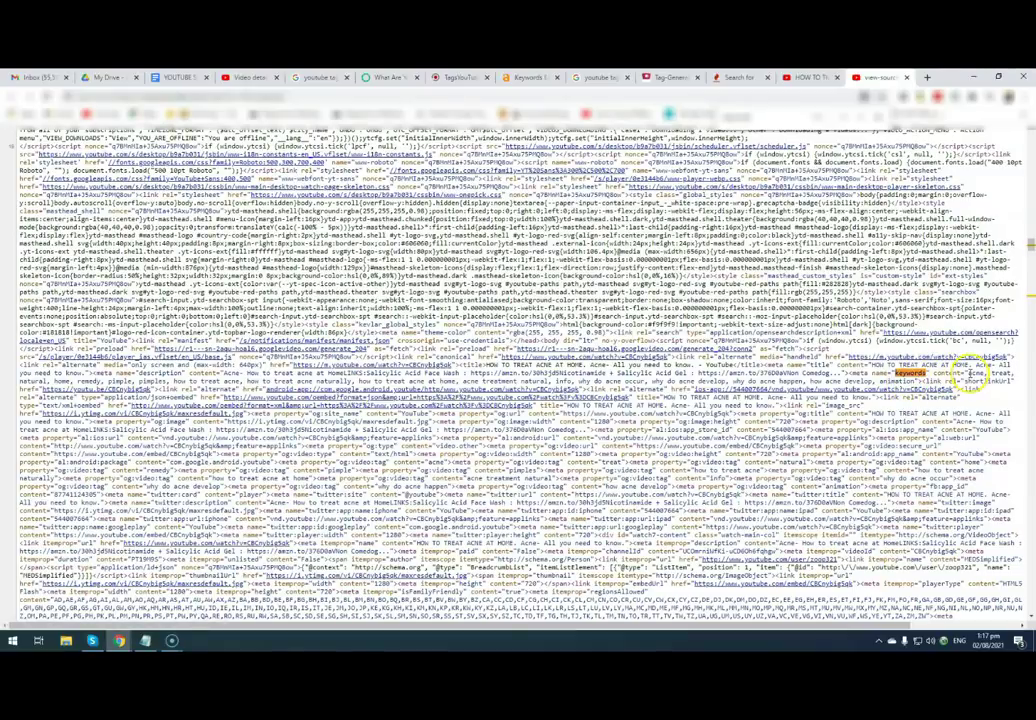
pyautogui.moveTo(968, 374); pyautogui.dragTo(882, 382)
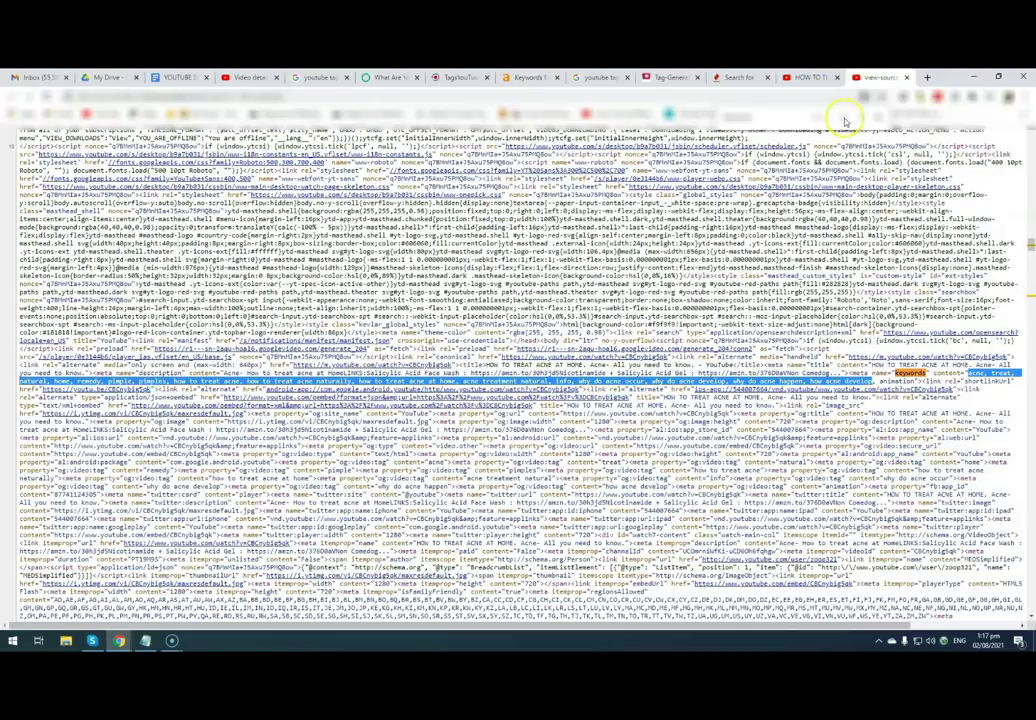
pyautogui.click(808, 77)
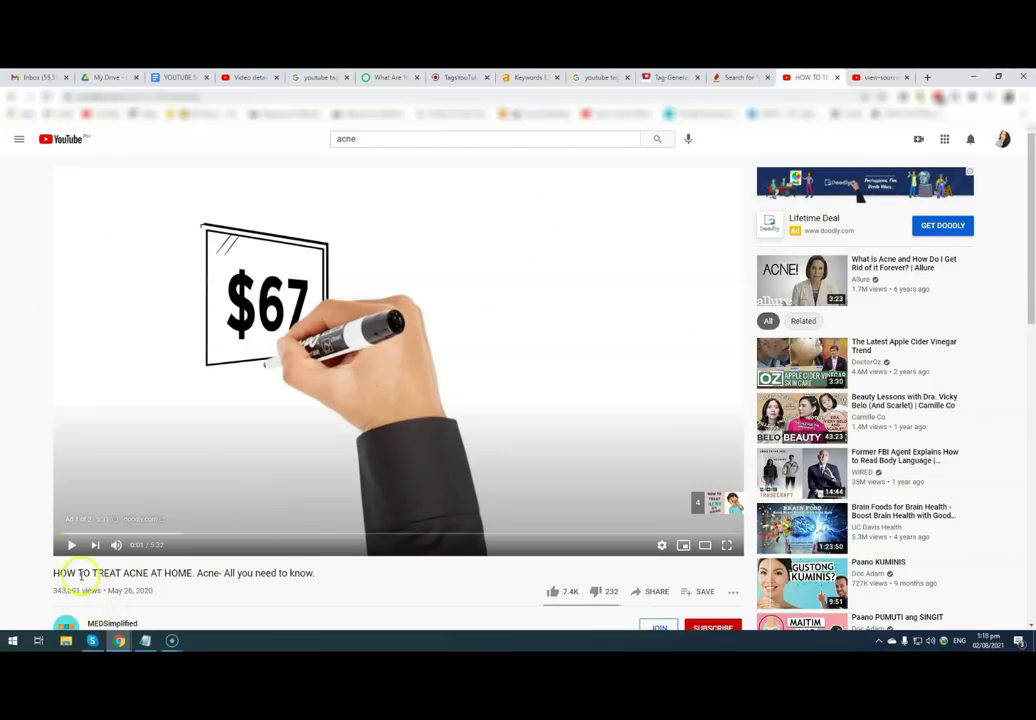
# - Return to the page source showing keywords like 'how to treat acne at home'
pyautogui.scroll(-1, 256, 578)
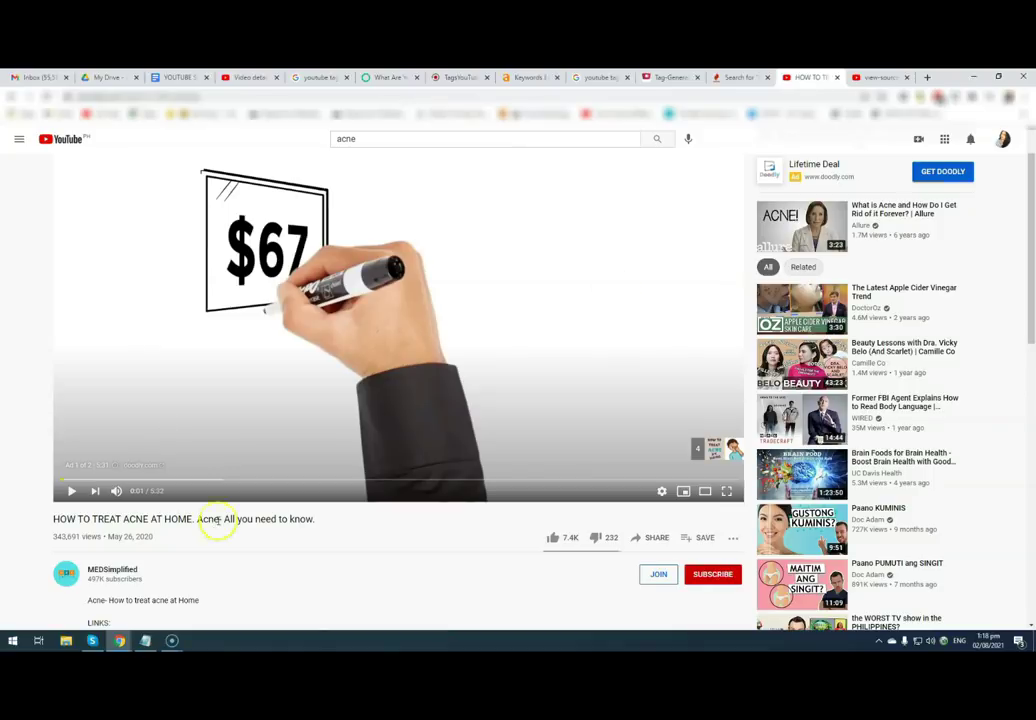
pyautogui.click(878, 77)
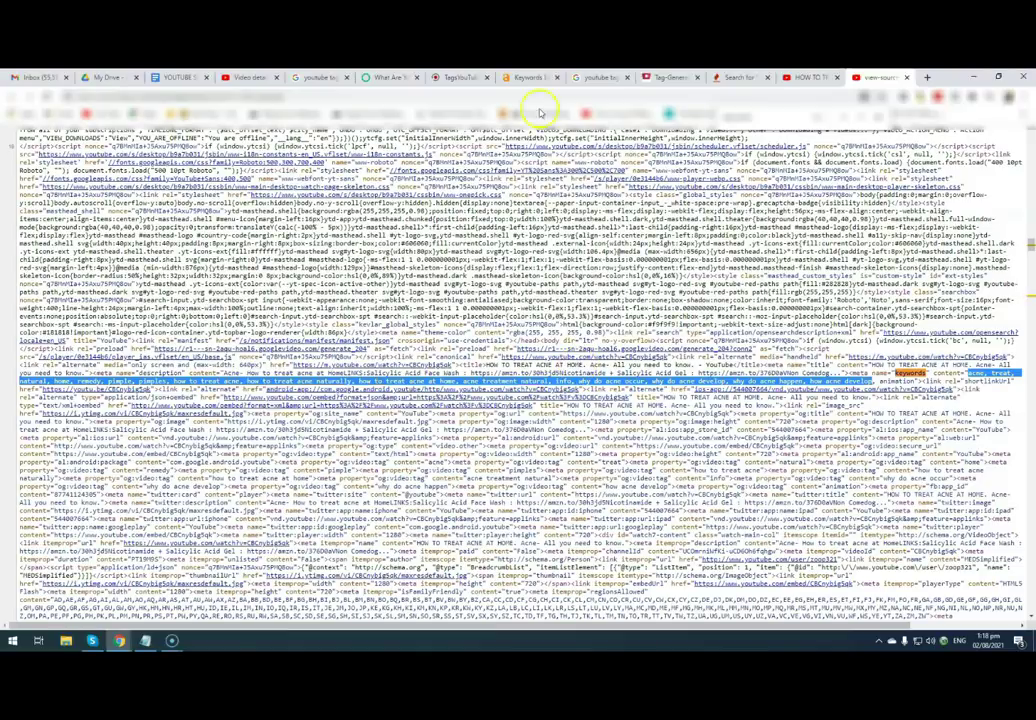
# - Go through the Ahrefs and TagsYoutube tabs, ending on Keyword Tool's 'youtube tags' results
pyautogui.click(528, 77)
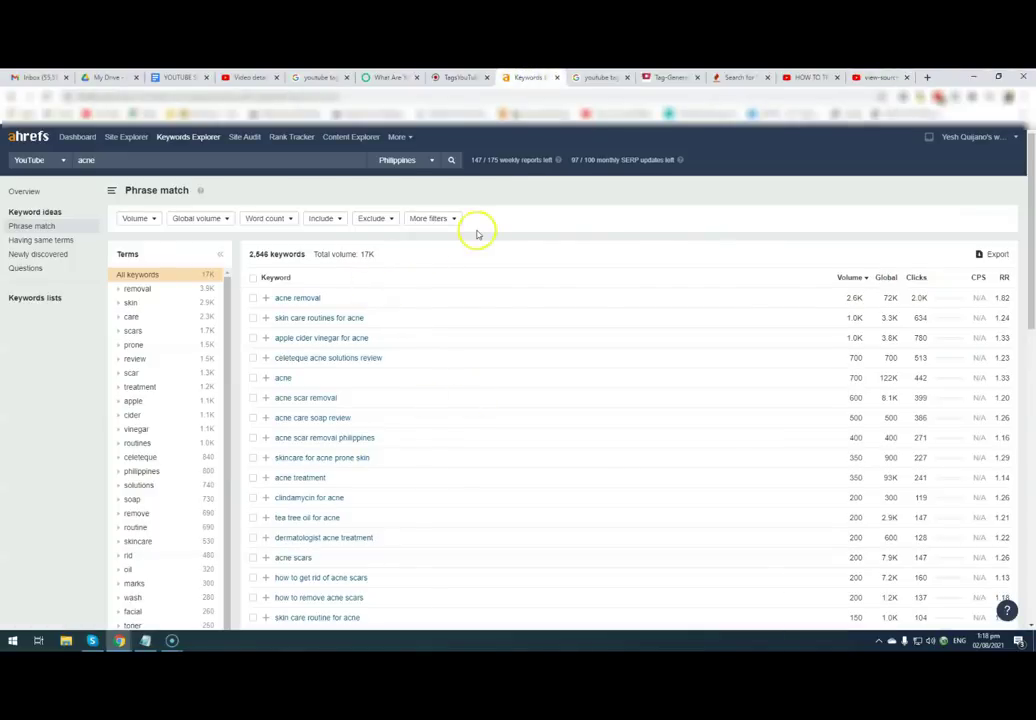
pyautogui.hotkey('ctrl', 'shift', 'Tab')
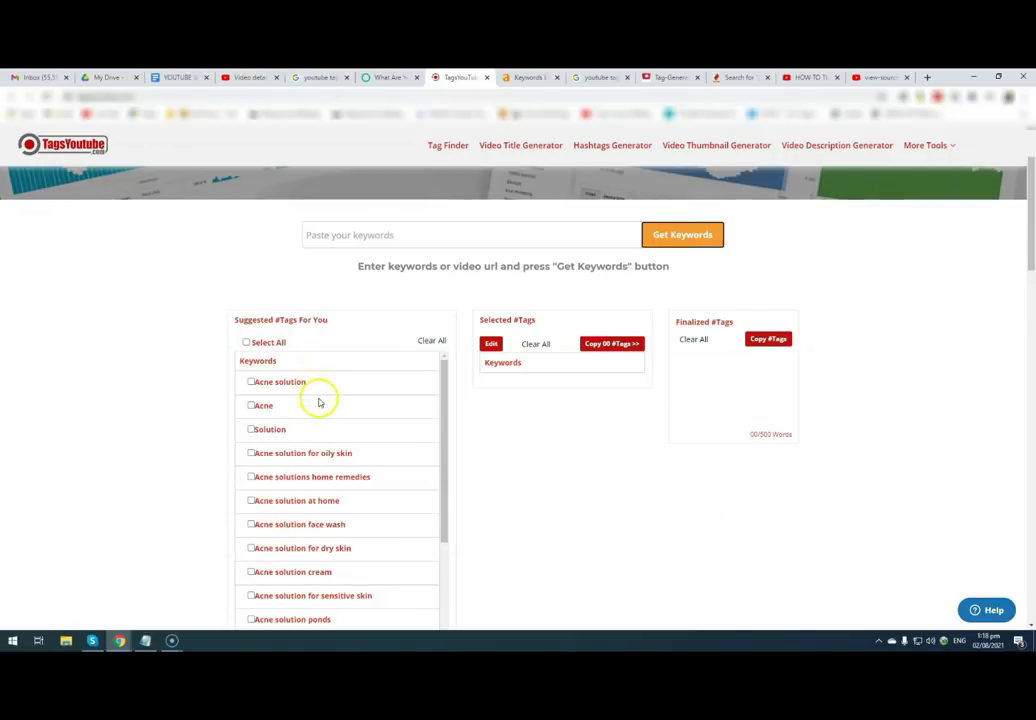
pyautogui.click(522, 77)
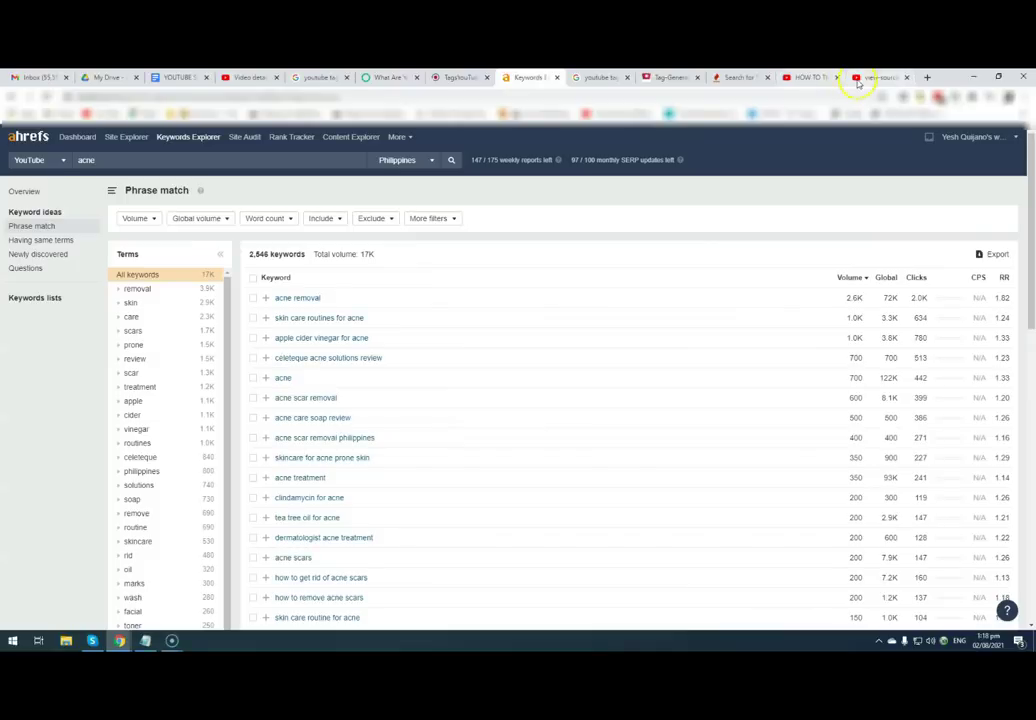
pyautogui.click(730, 77)
pyautogui.scroll(2, 539, 409)
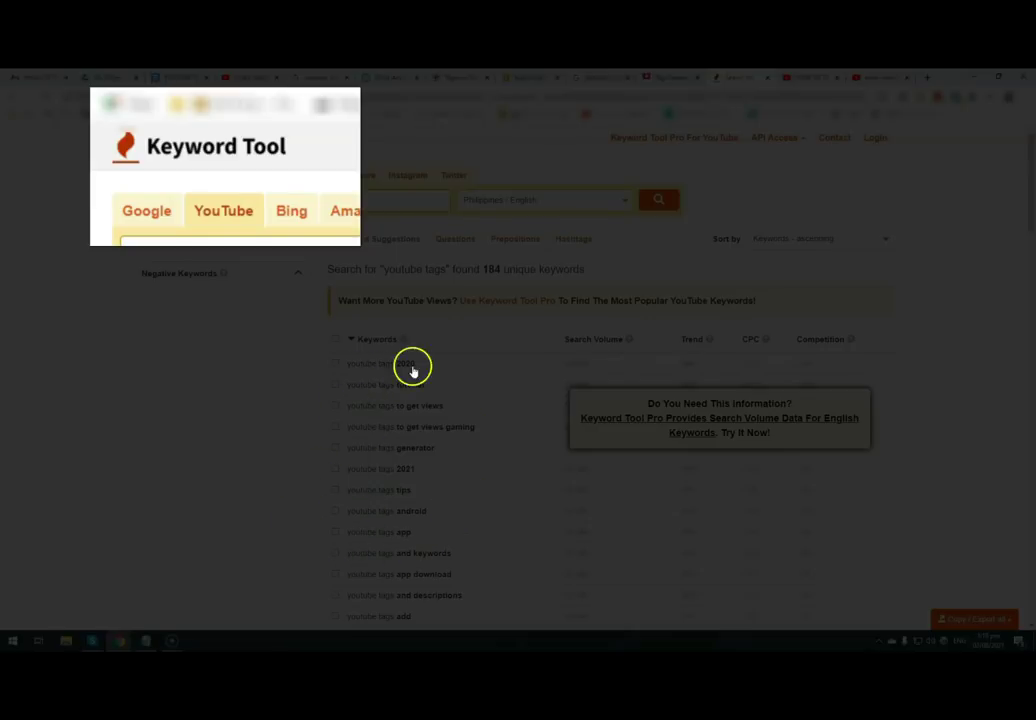
# - Delete the unfinished second line in the Notepad note and return to the research tabs
pyautogui.click(148, 641)
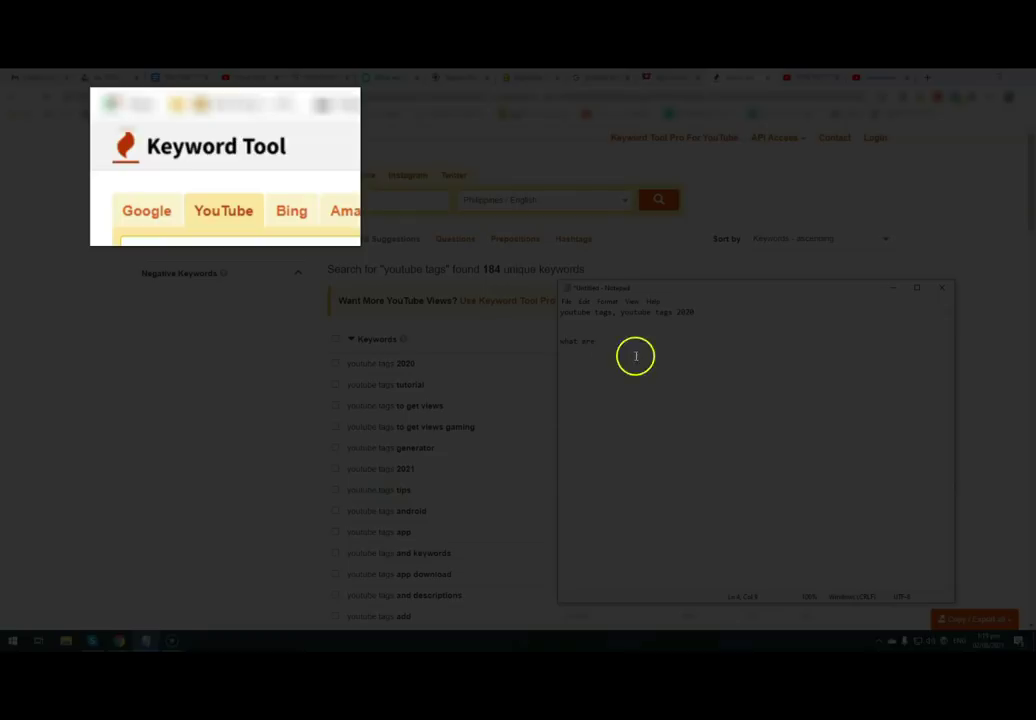
pyautogui.press('BackSpace')
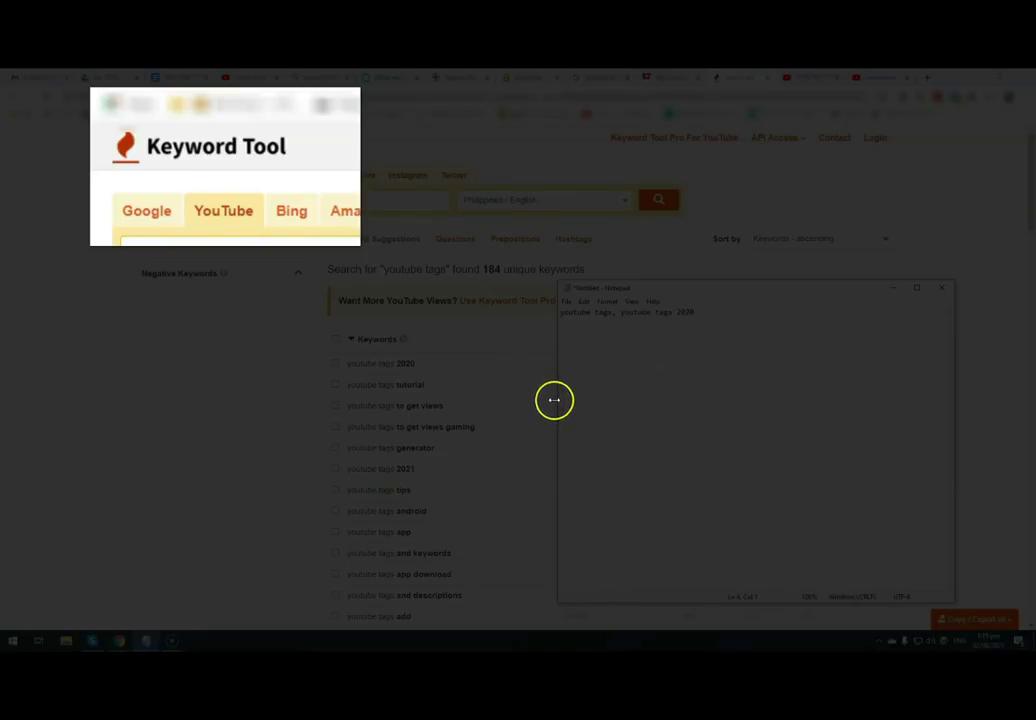
pyautogui.click(721, 330)
pyautogui.click(707, 339)
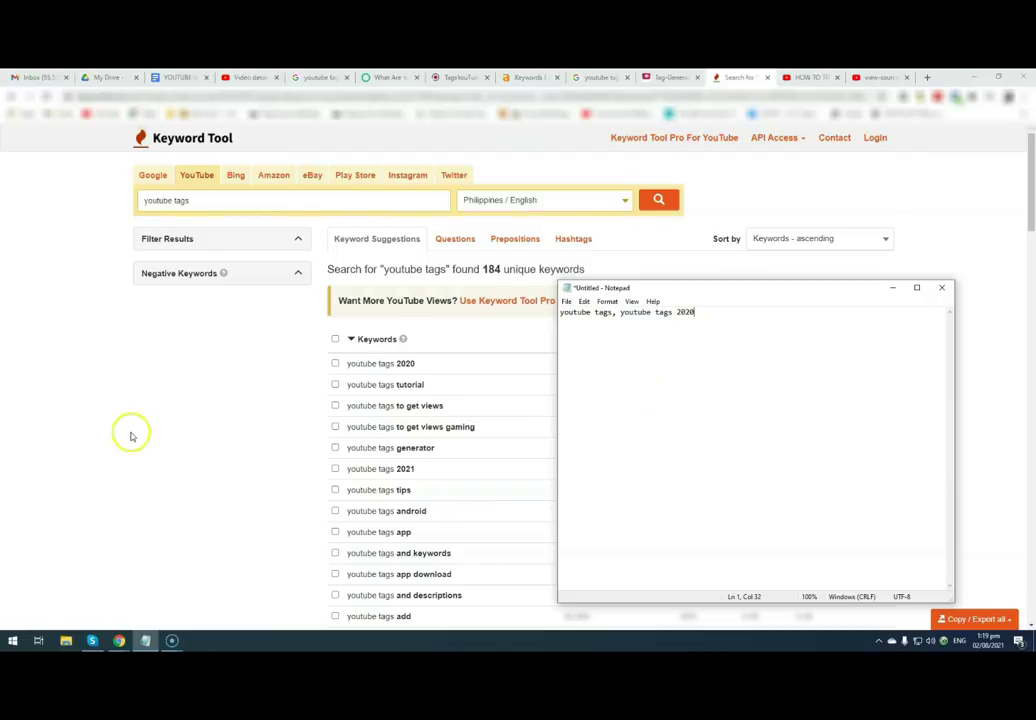
pyautogui.click(162, 433)
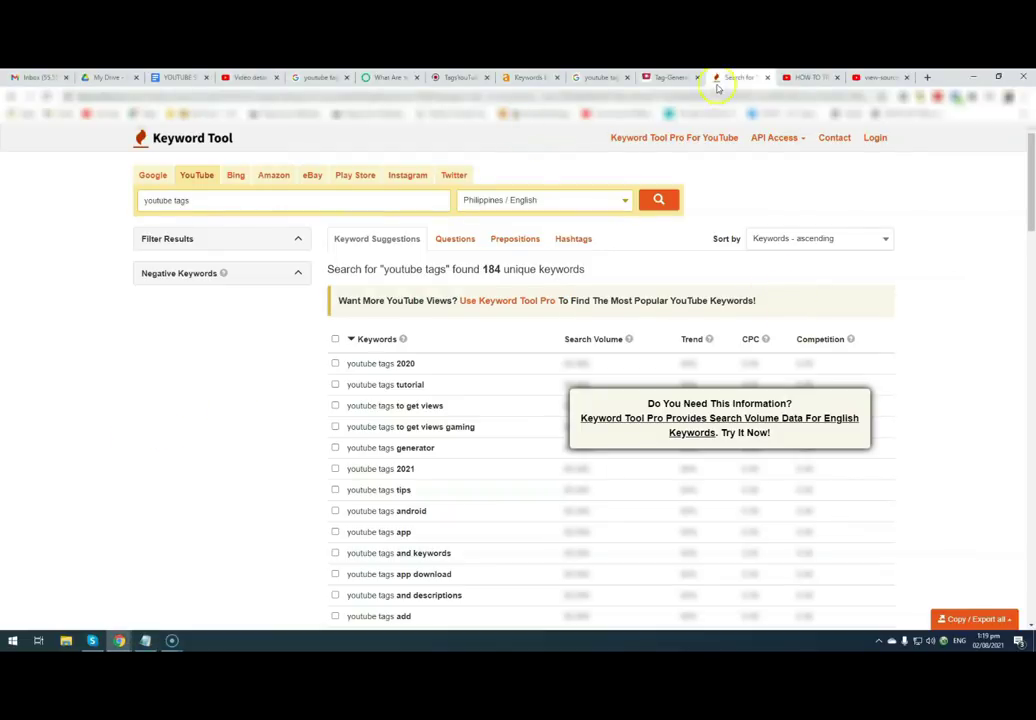
pyautogui.click(443, 76)
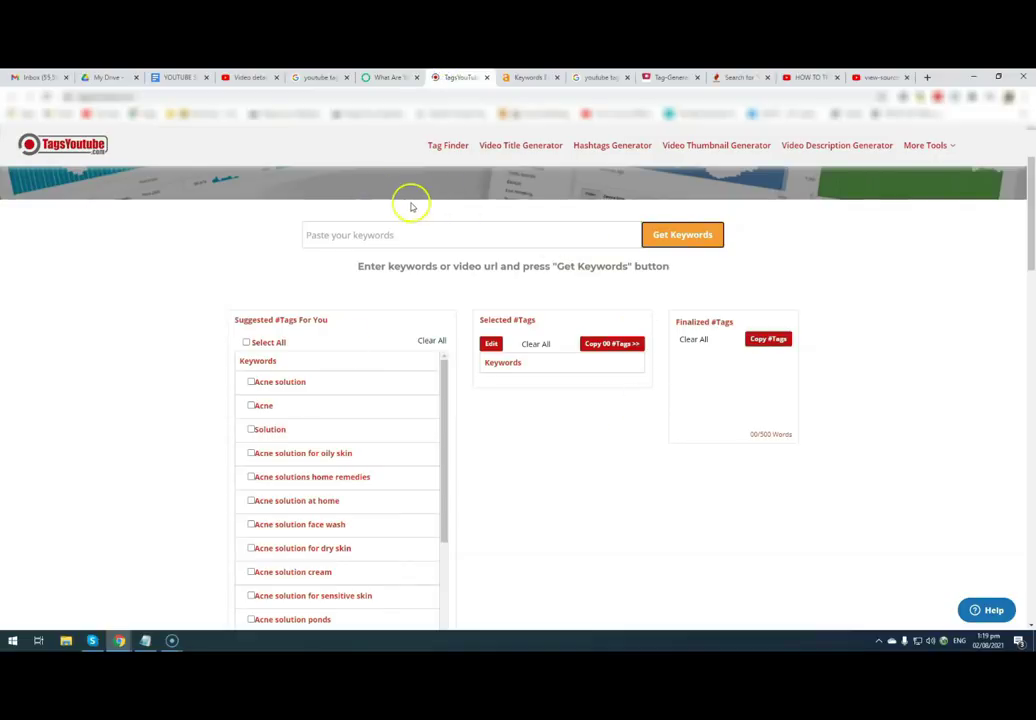
pyautogui.click(383, 78)
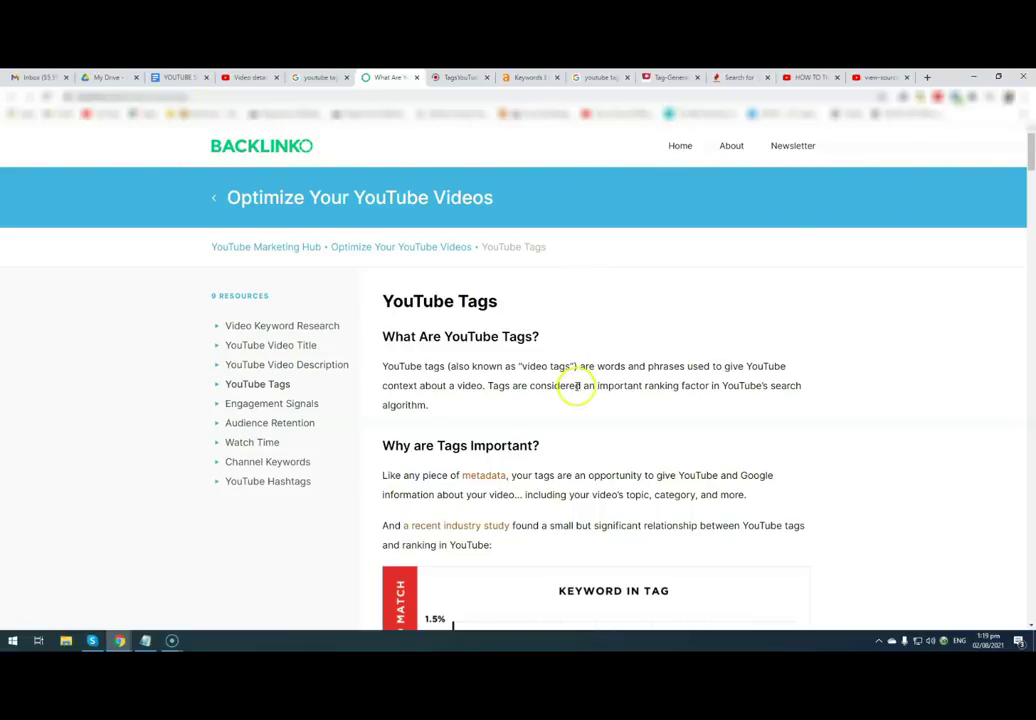
pyautogui.click(536, 77)
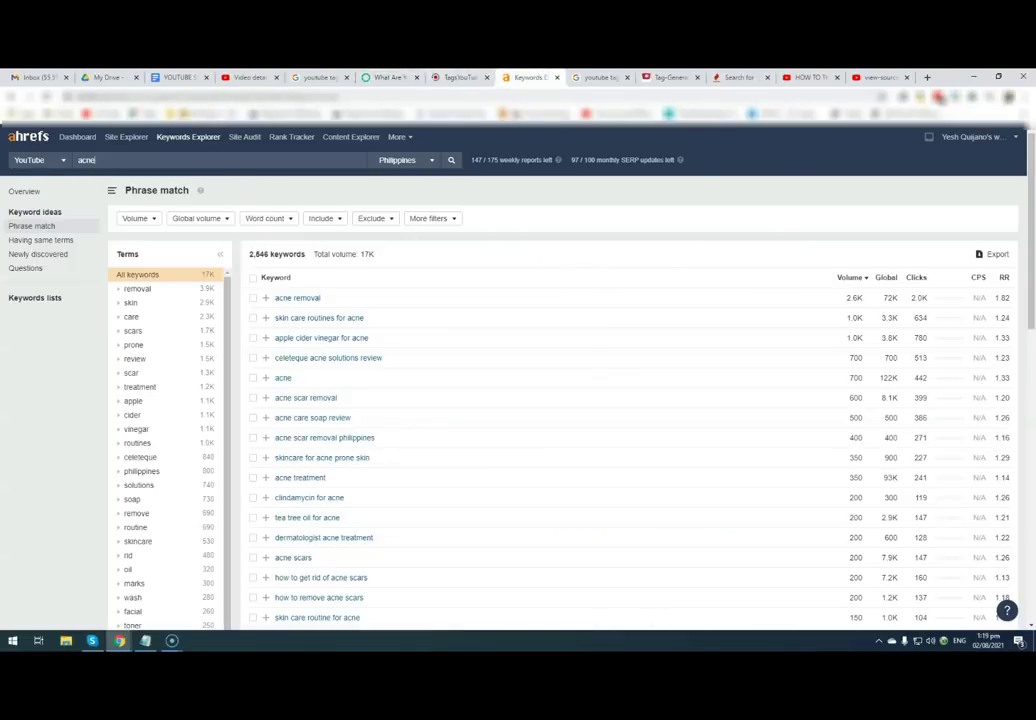
pyautogui.click(458, 78)
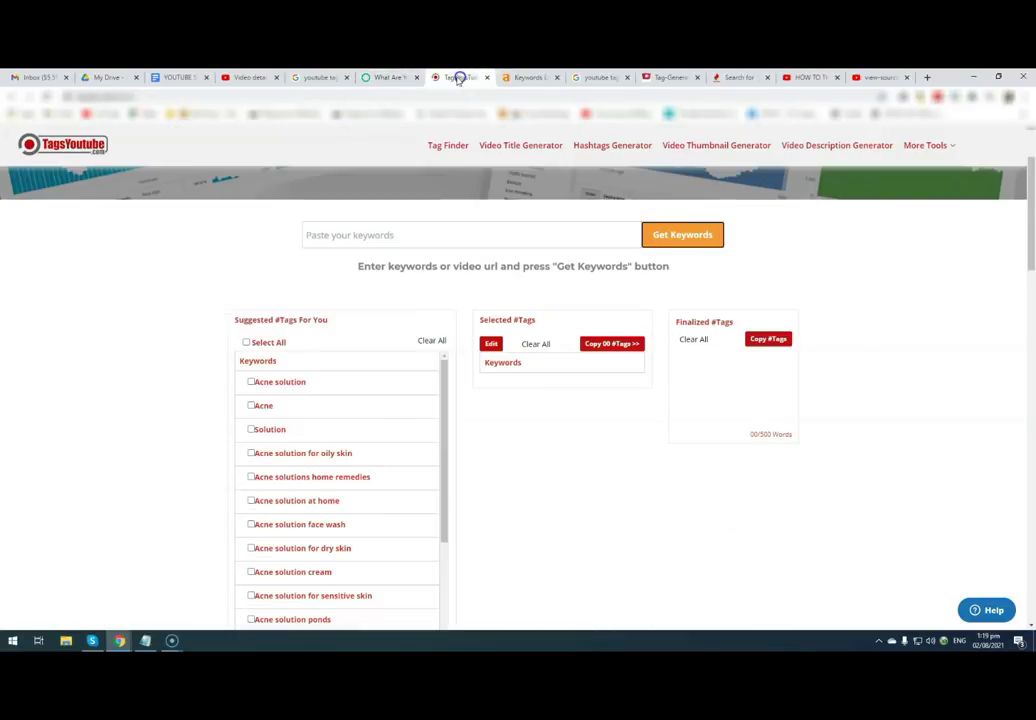
# - Copy the tagsyoutube.com, ahrefs.com and taggenerator.net addresses into the Notepad note
pyautogui.click(169, 93)
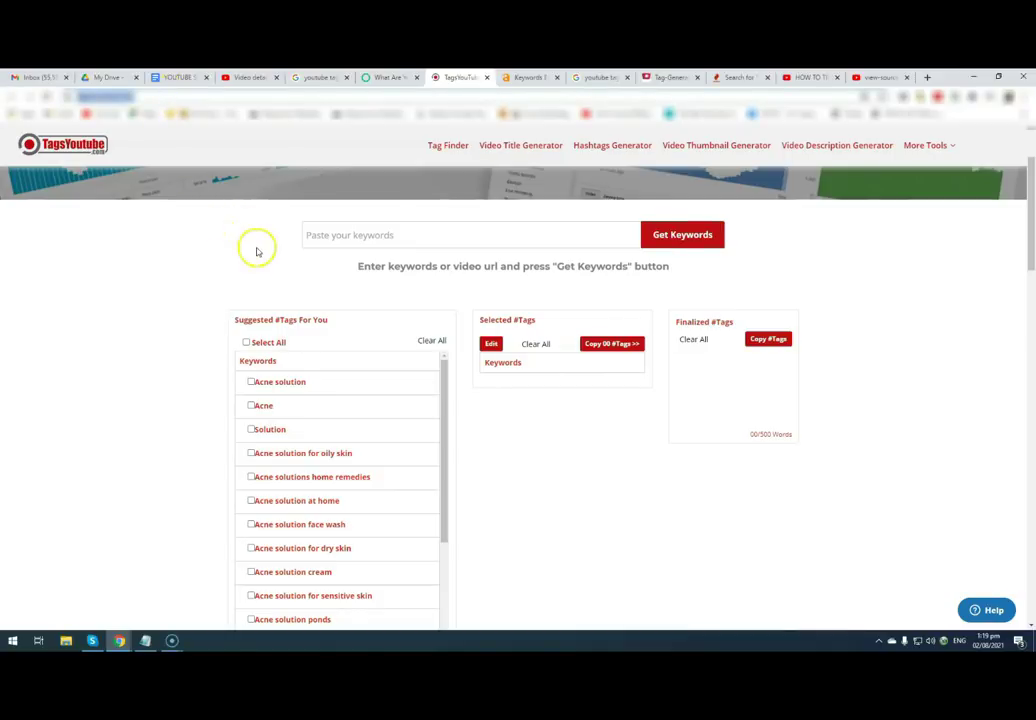
pyautogui.click(145, 640)
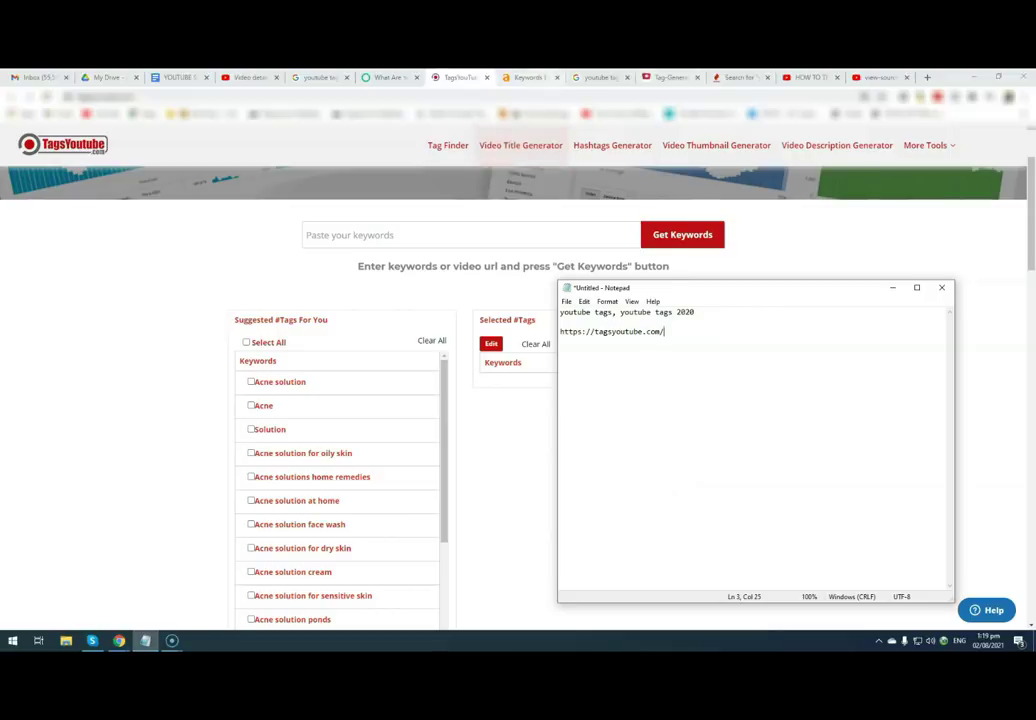
pyautogui.click(530, 77)
pyautogui.moveTo(76, 99); pyautogui.dragTo(118, 97)
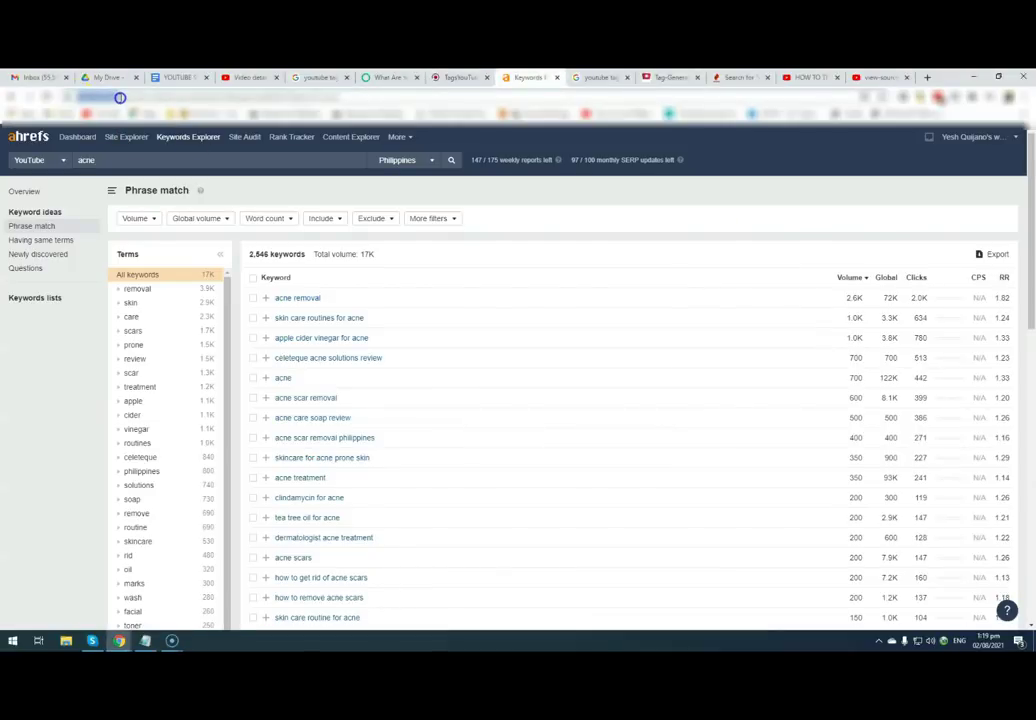
pyautogui.click(145, 640)
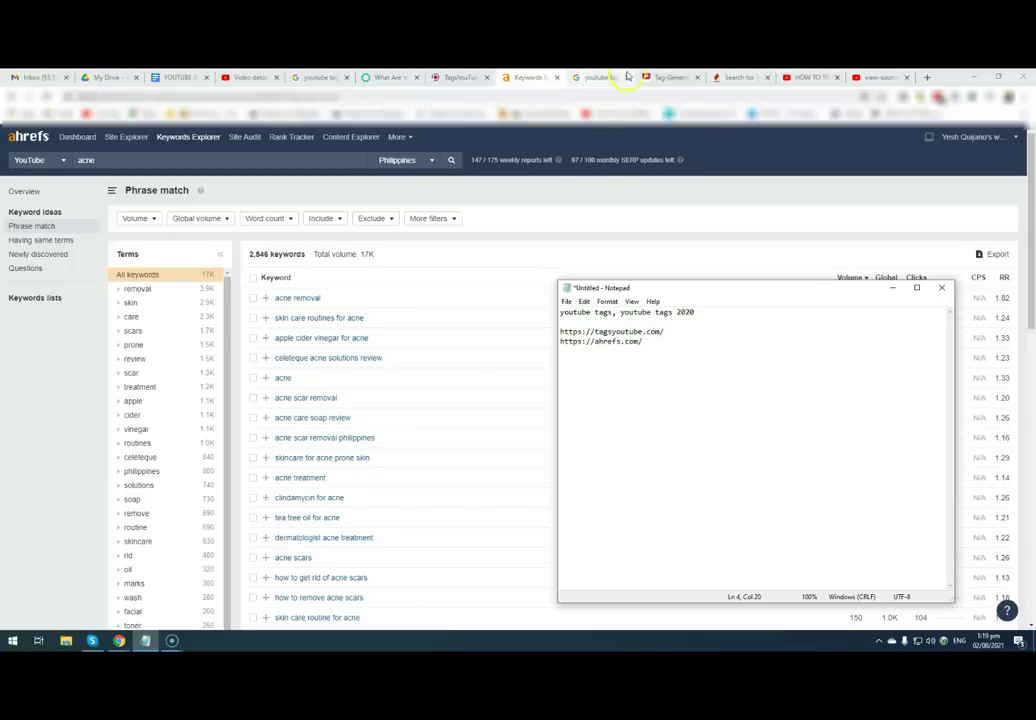
pyautogui.click(662, 77)
pyautogui.moveTo(76, 99); pyautogui.dragTo(122, 100)
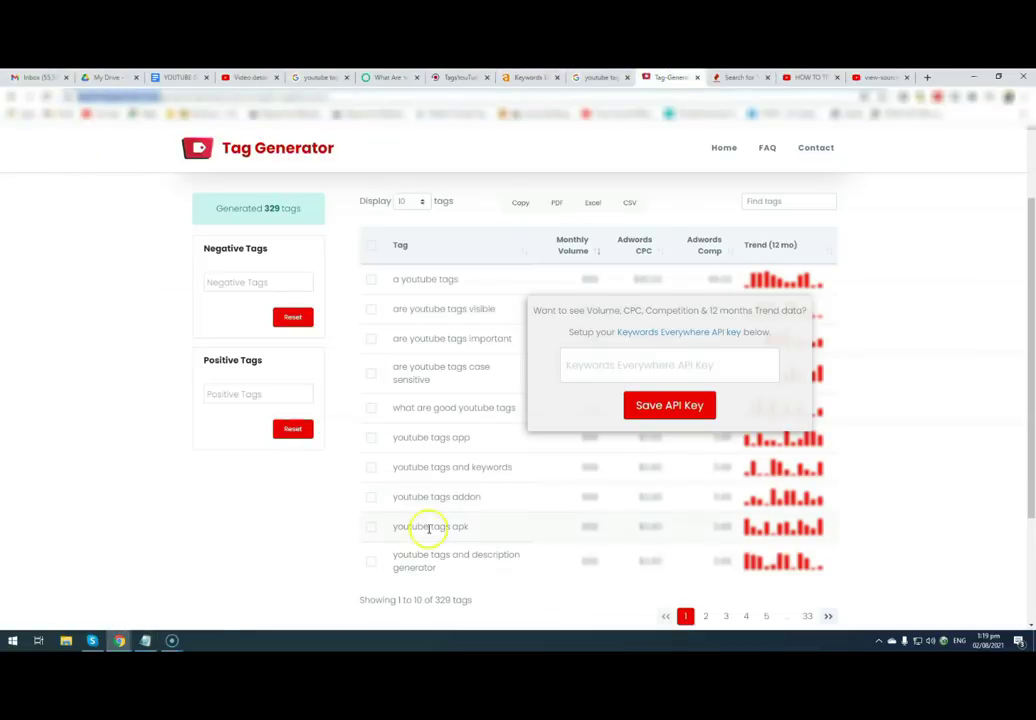
pyautogui.click(145, 641)
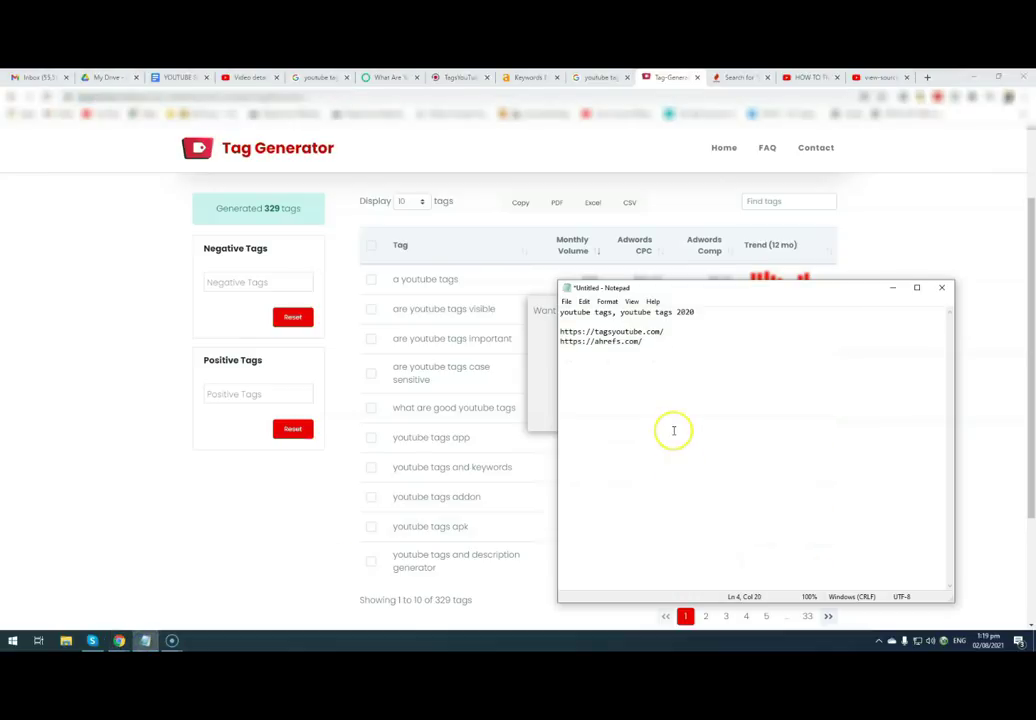
# - Add the keywordtool.io address to the note, completing the list of tool URLs
pyautogui.click(740, 77)
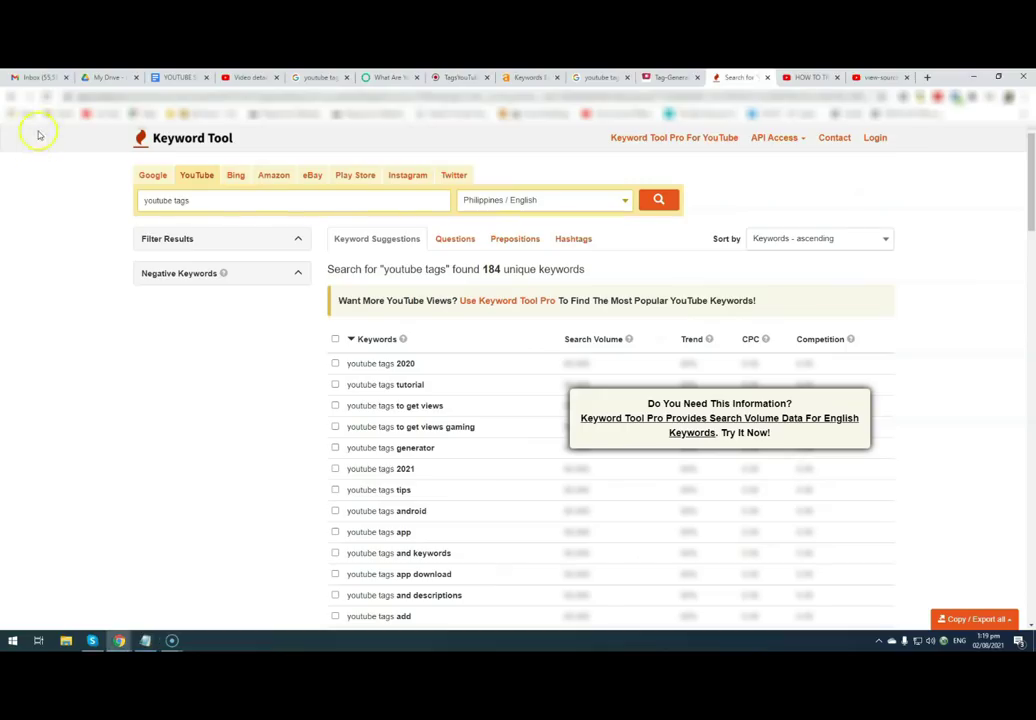
pyautogui.moveTo(77, 98); pyautogui.dragTo(117, 100)
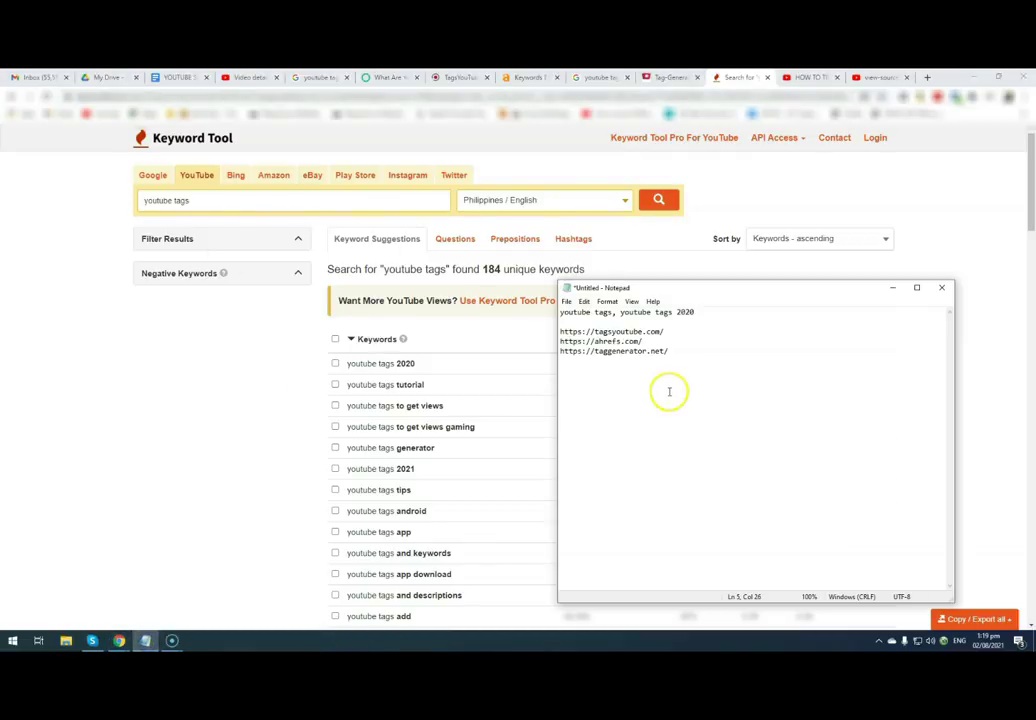
pyautogui.press('Return')
pyautogui.write('https://keywordtool.io/')
pyautogui.click(803, 80)
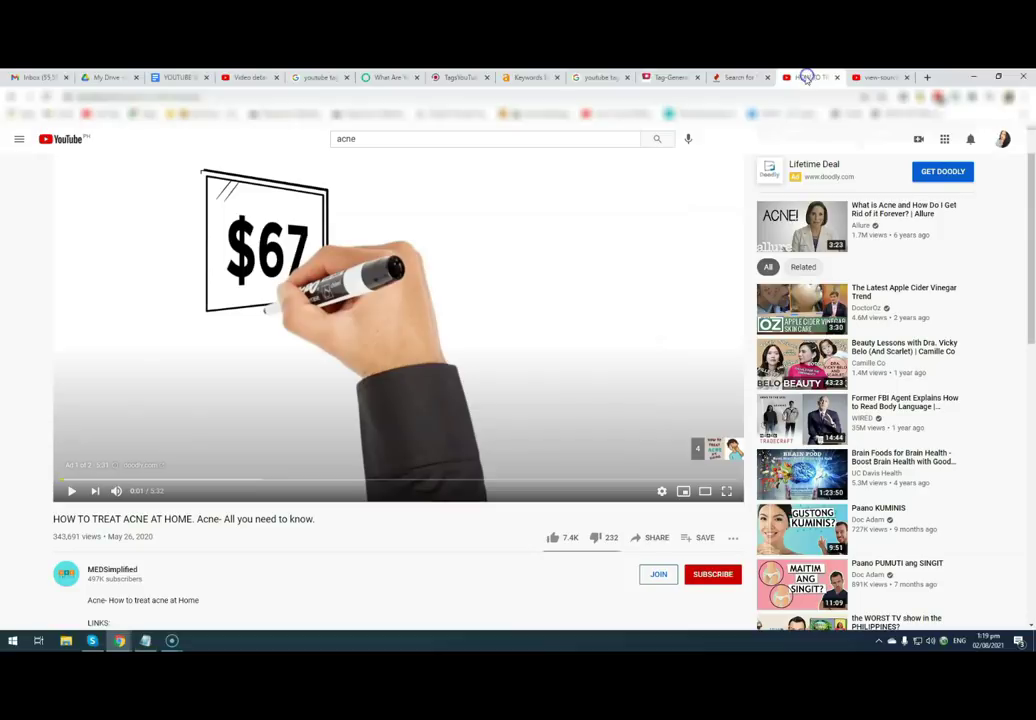
pyautogui.click(878, 77)
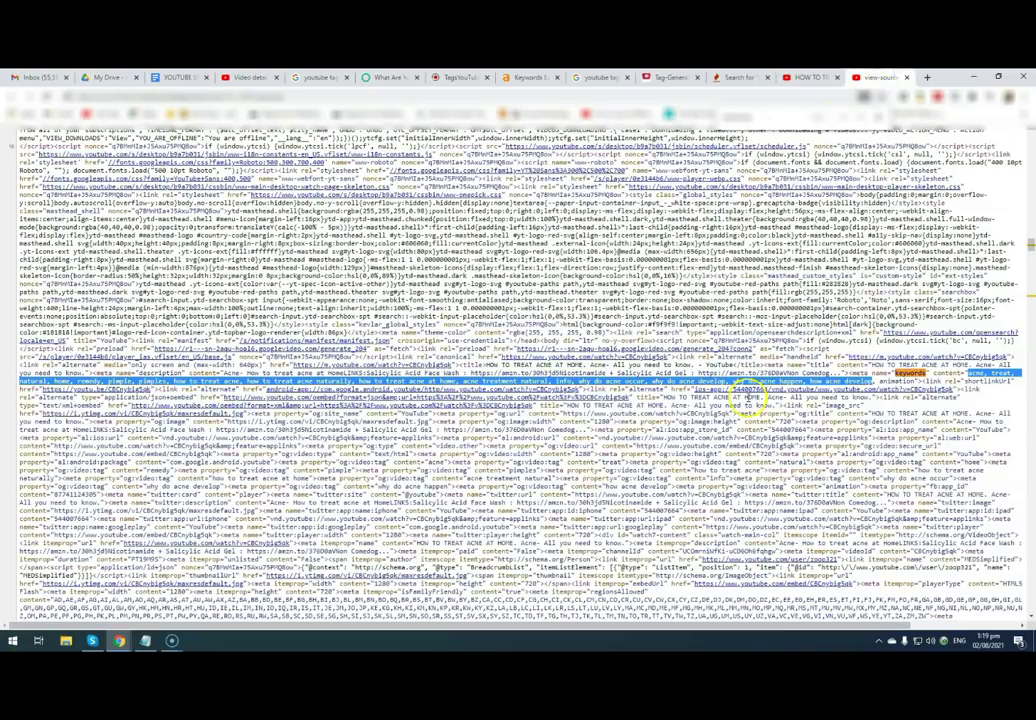
pyautogui.click(146, 641)
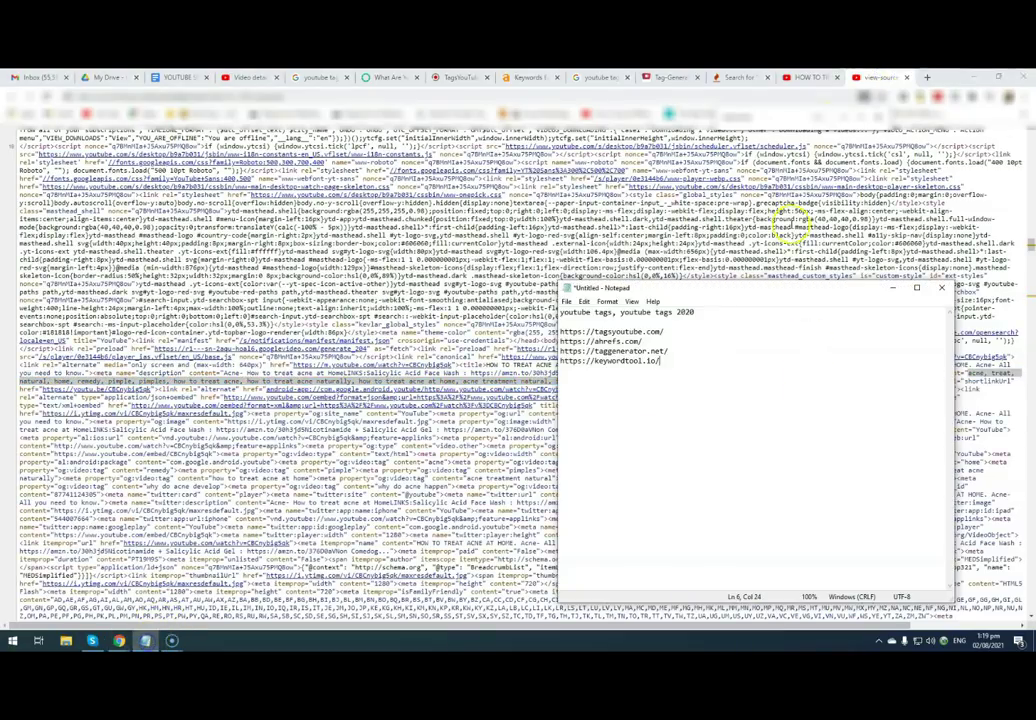
# - Return to YouTube Studio's Video details and scroll to the Tags field at 318/500 characters
pyautogui.click(227, 78)
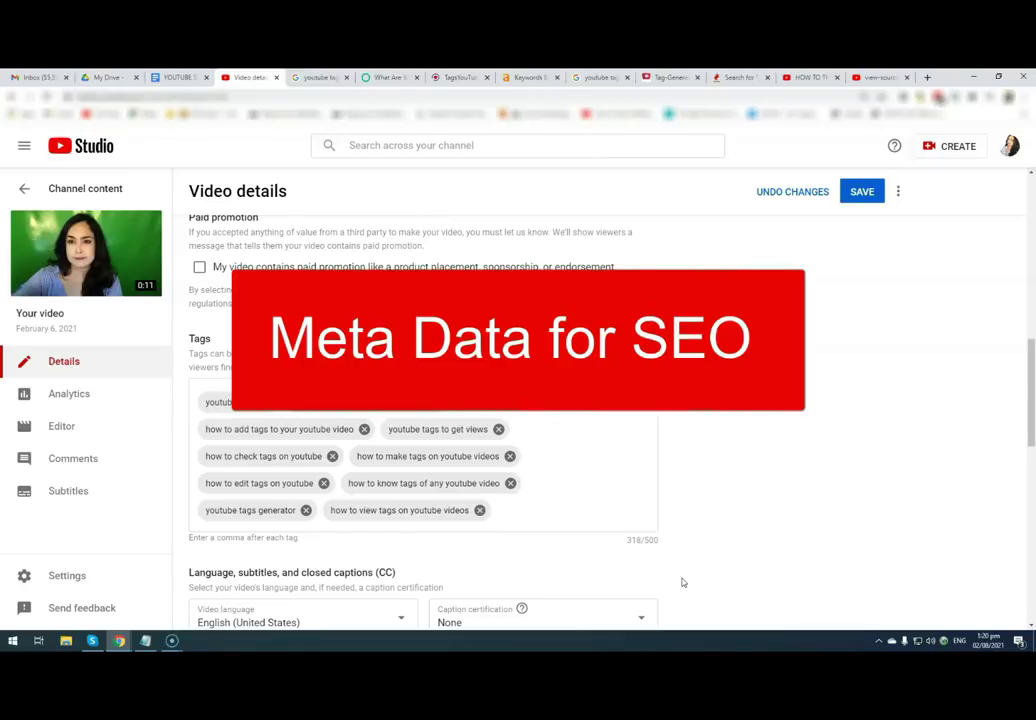
pyautogui.click(685, 581)
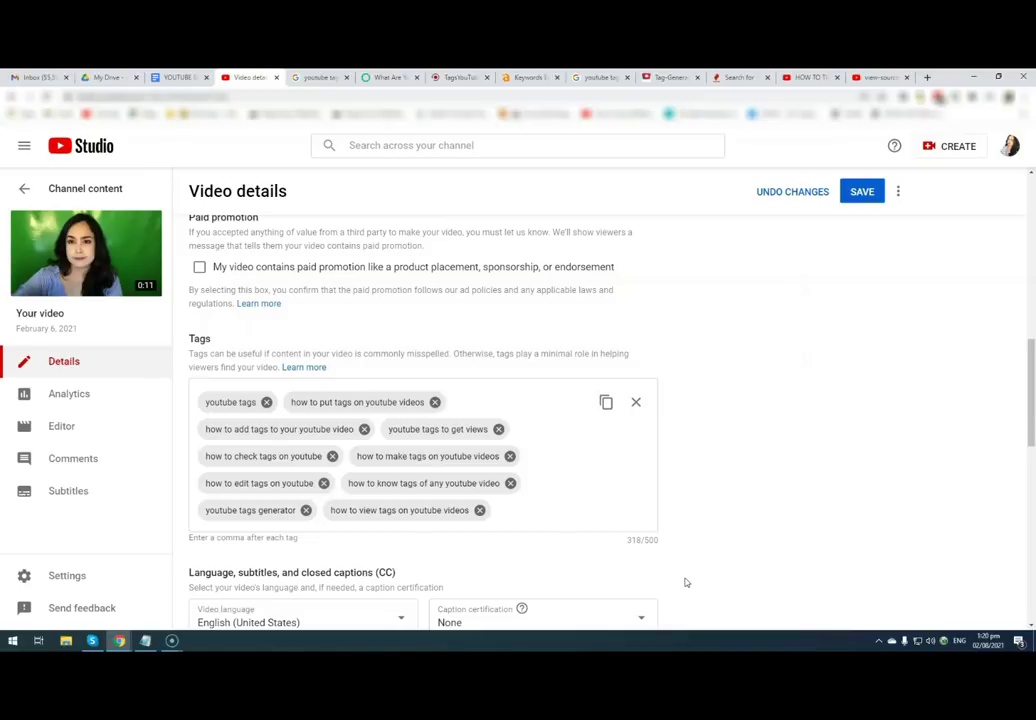
pyautogui.moveTo(172, 643)
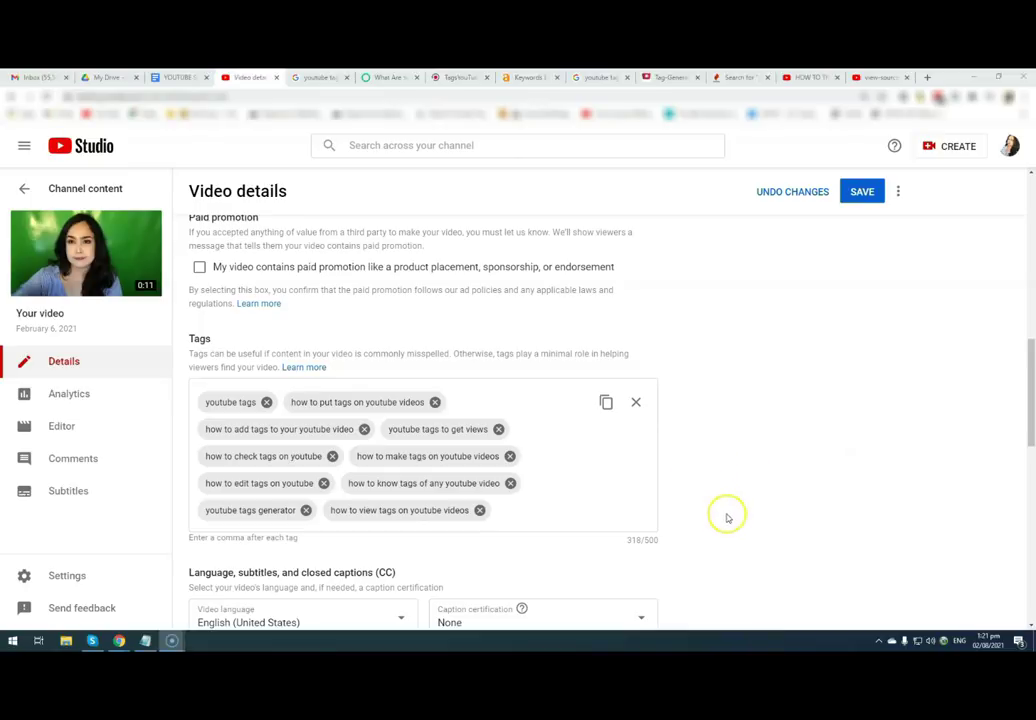
pyautogui.scroll(10, 724, 488)
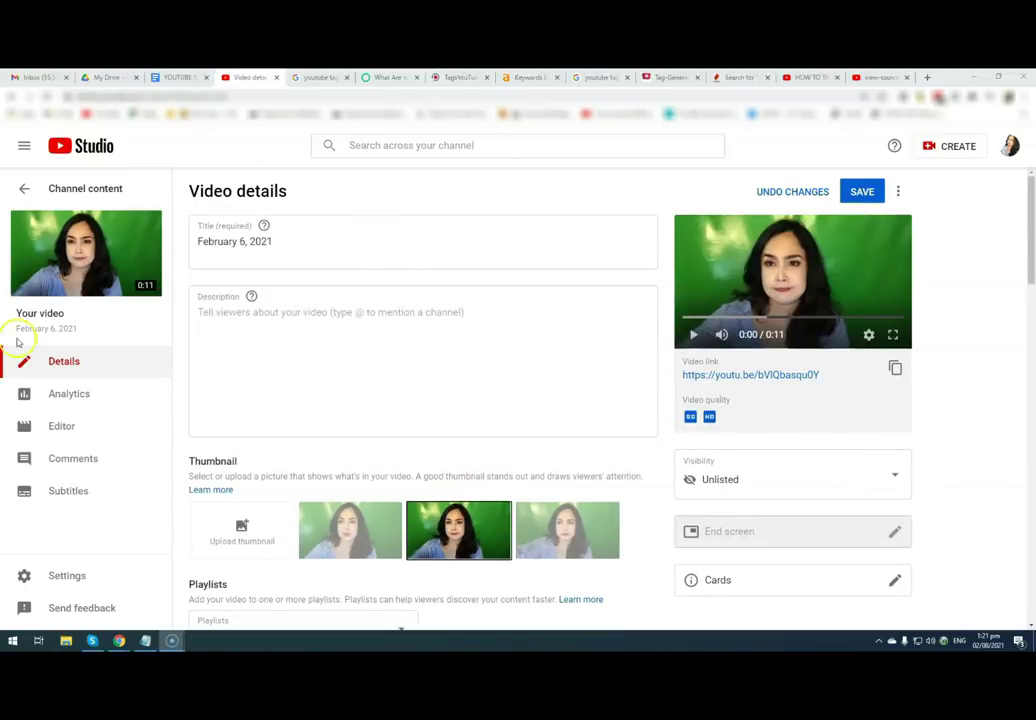
pyautogui.click(214, 320)
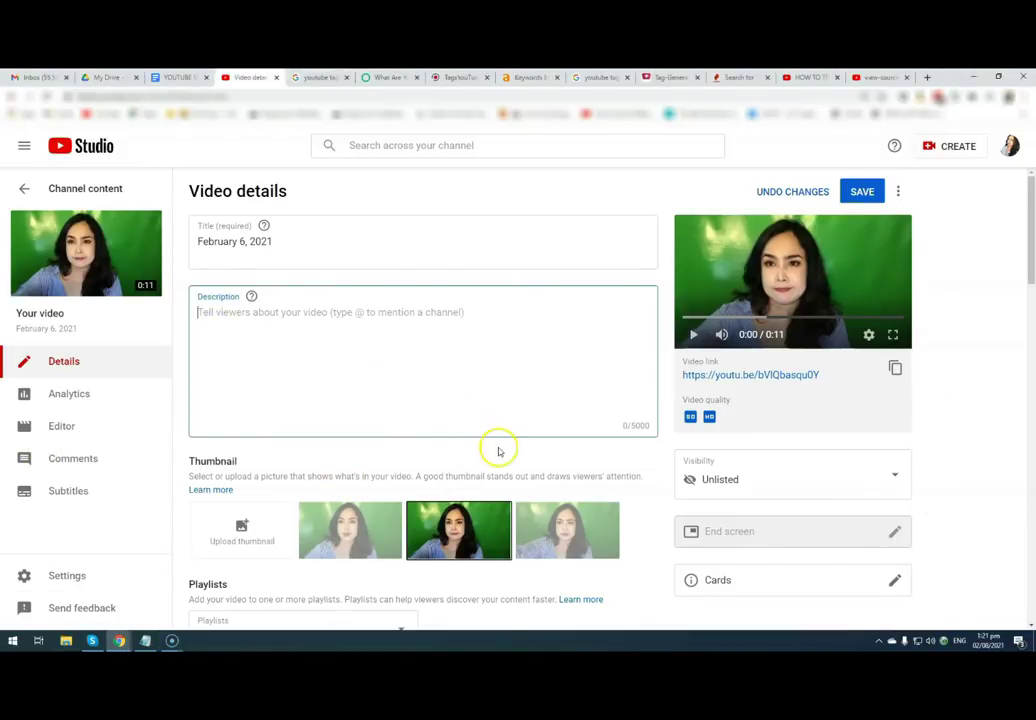
pyautogui.scroll(-10, 498, 451)
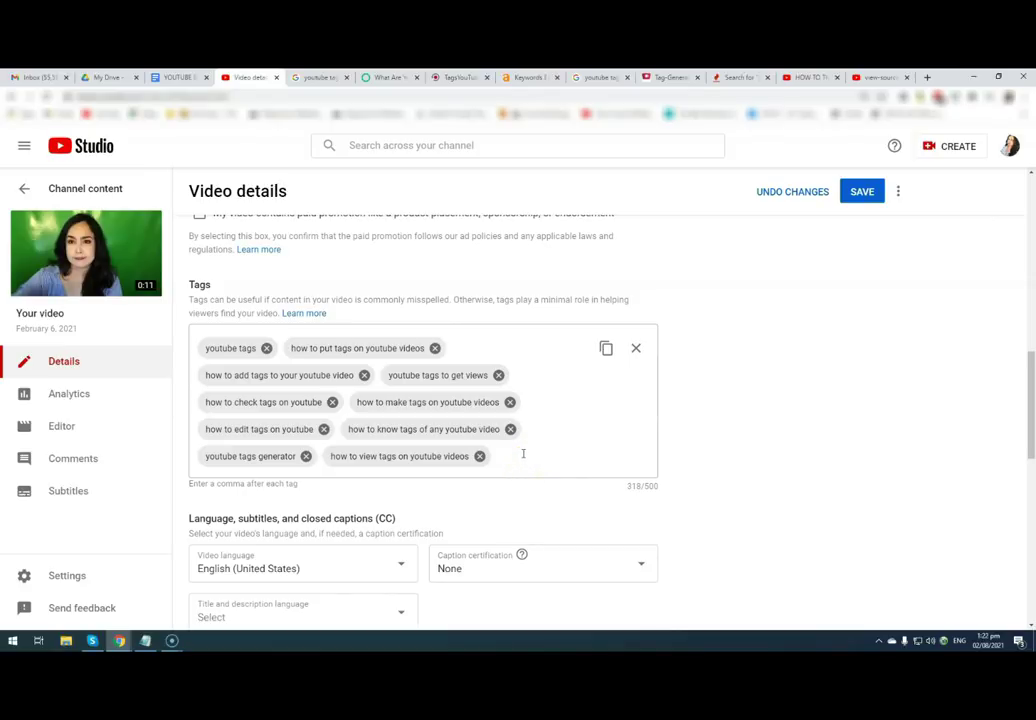
pyautogui.click(529, 452)
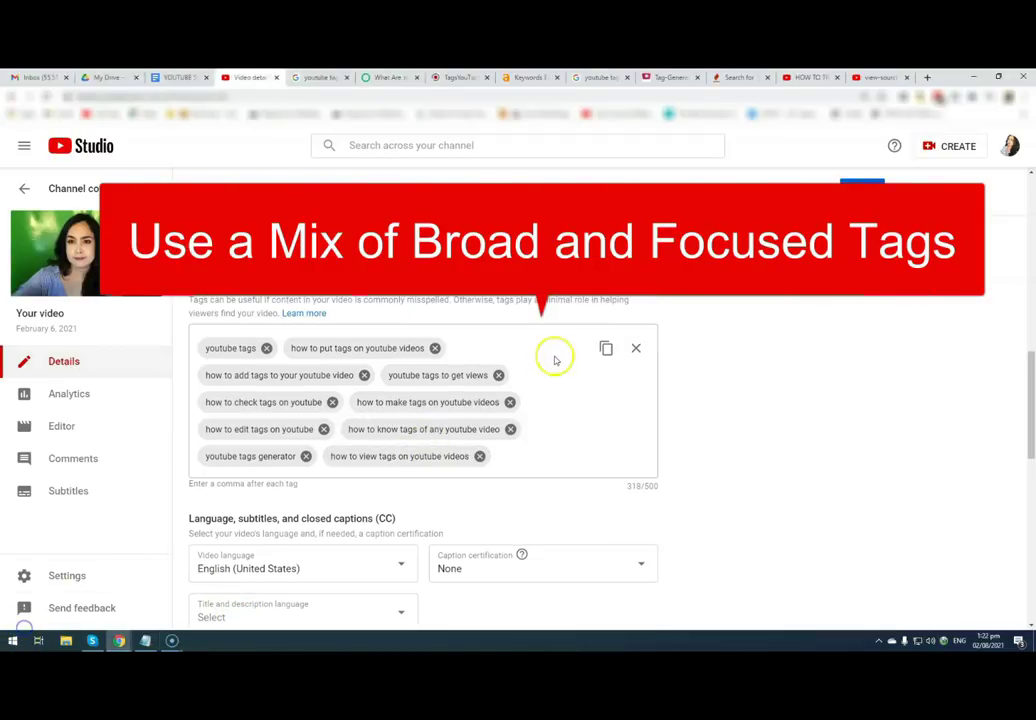
# - Check the Tags box at 318/500 characters and save the video details
pyautogui.scroll(3, 416, 363)
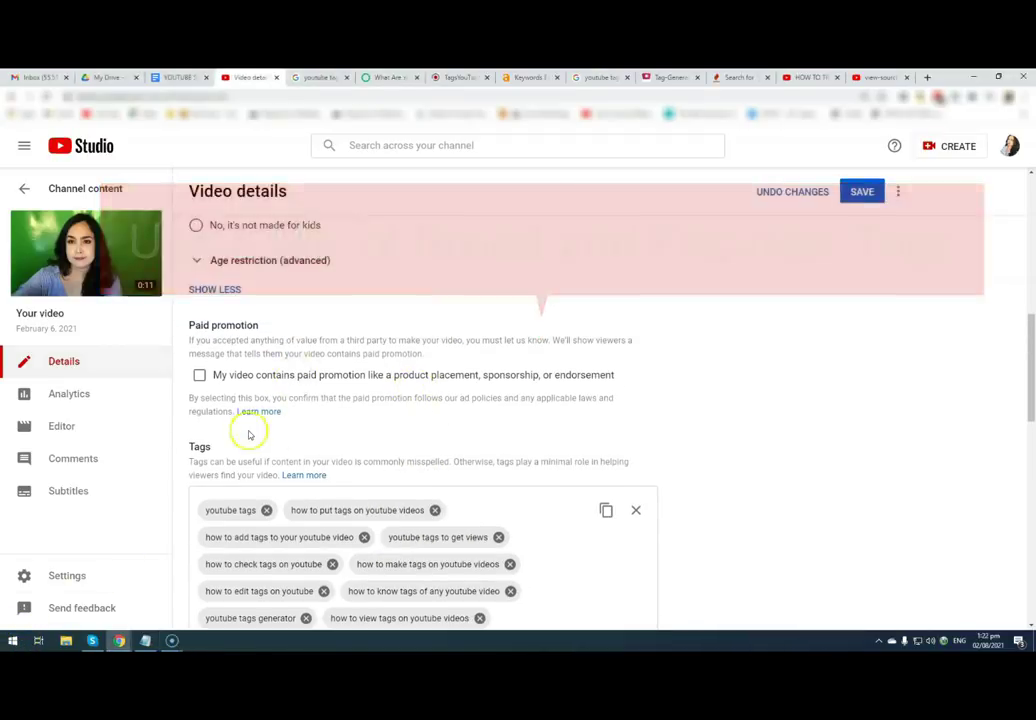
pyautogui.scroll(10, 336, 398)
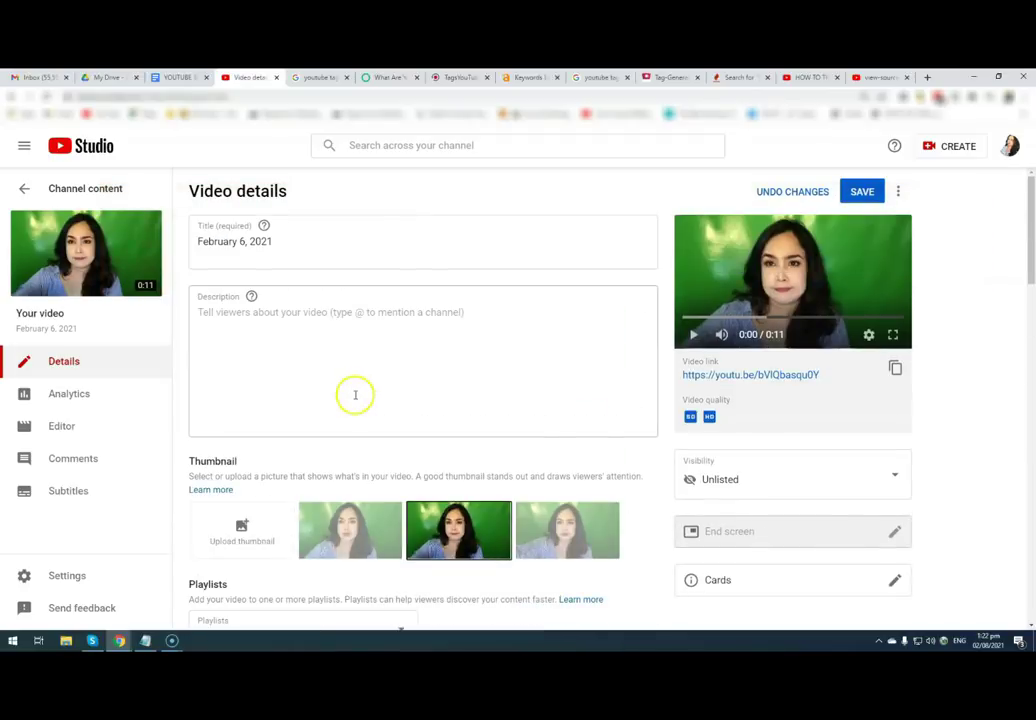
pyautogui.scroll(-2, 354, 393)
pyautogui.scroll(-8, 355, 395)
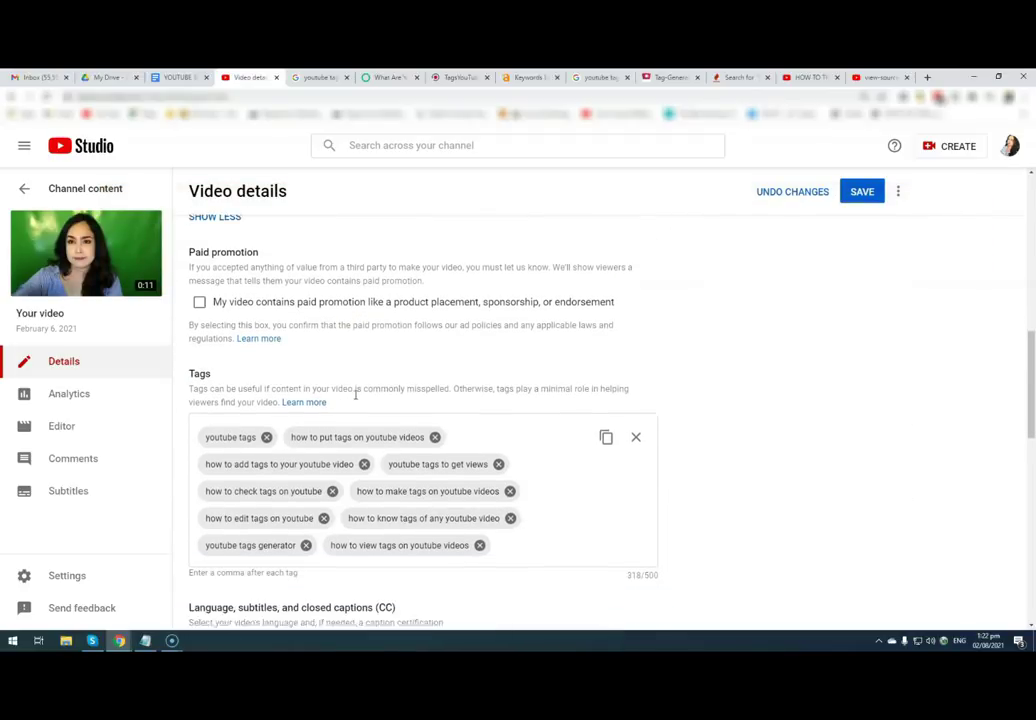
pyautogui.moveTo(1031, 393); pyautogui.dragTo(1031, 205)
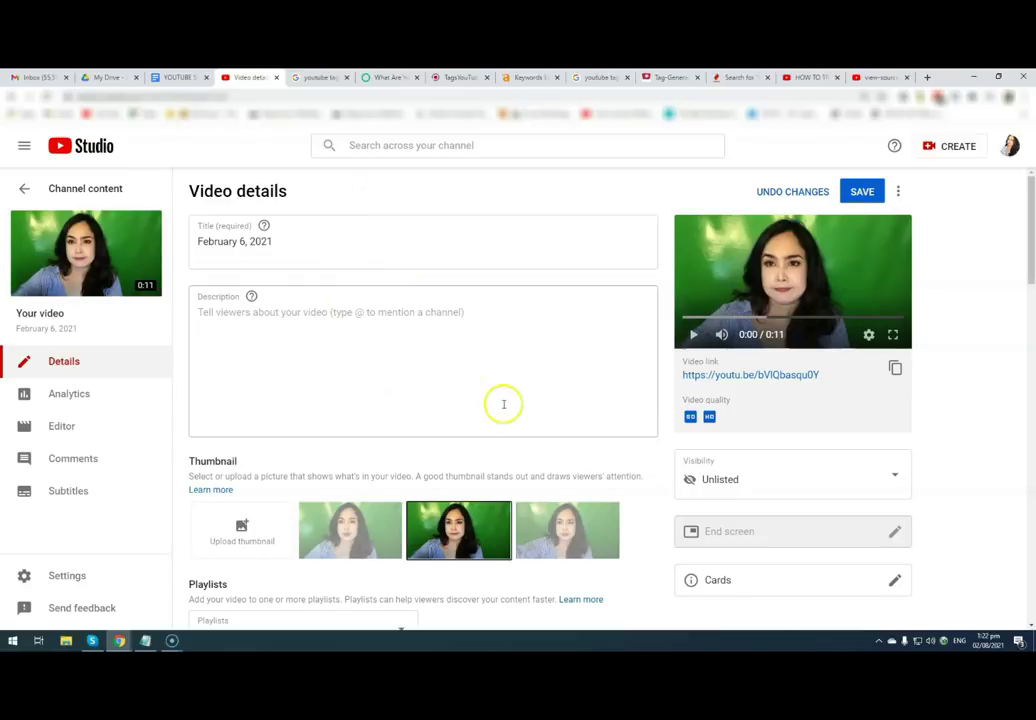
pyautogui.scroll(-3, 505, 420)
pyautogui.scroll(-10, 507, 450)
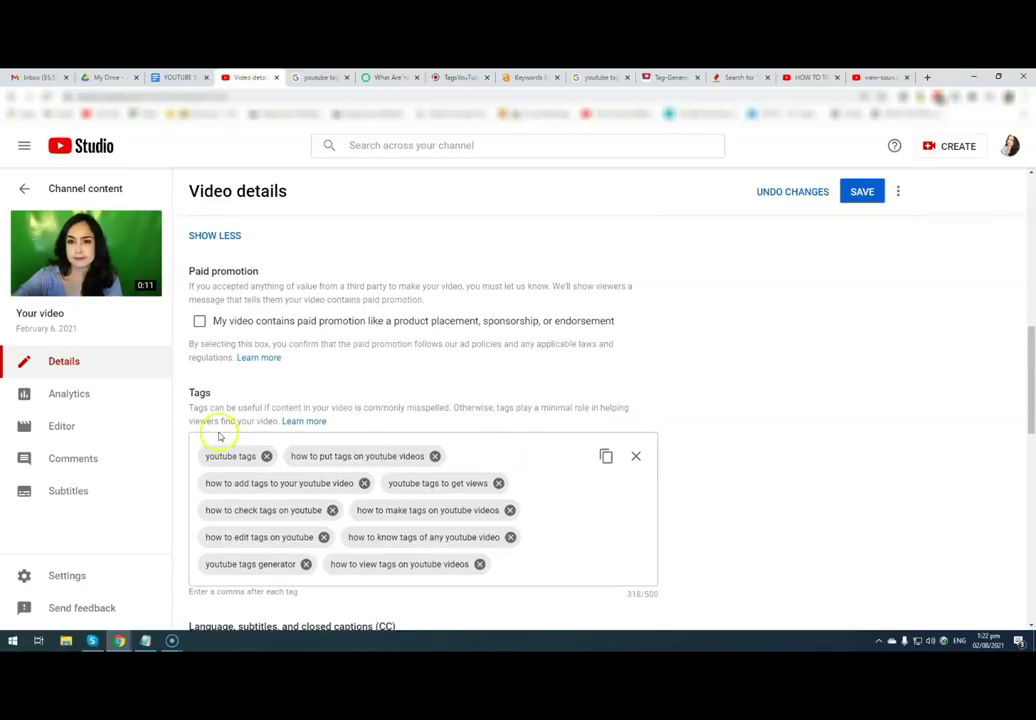
pyautogui.click(861, 192)
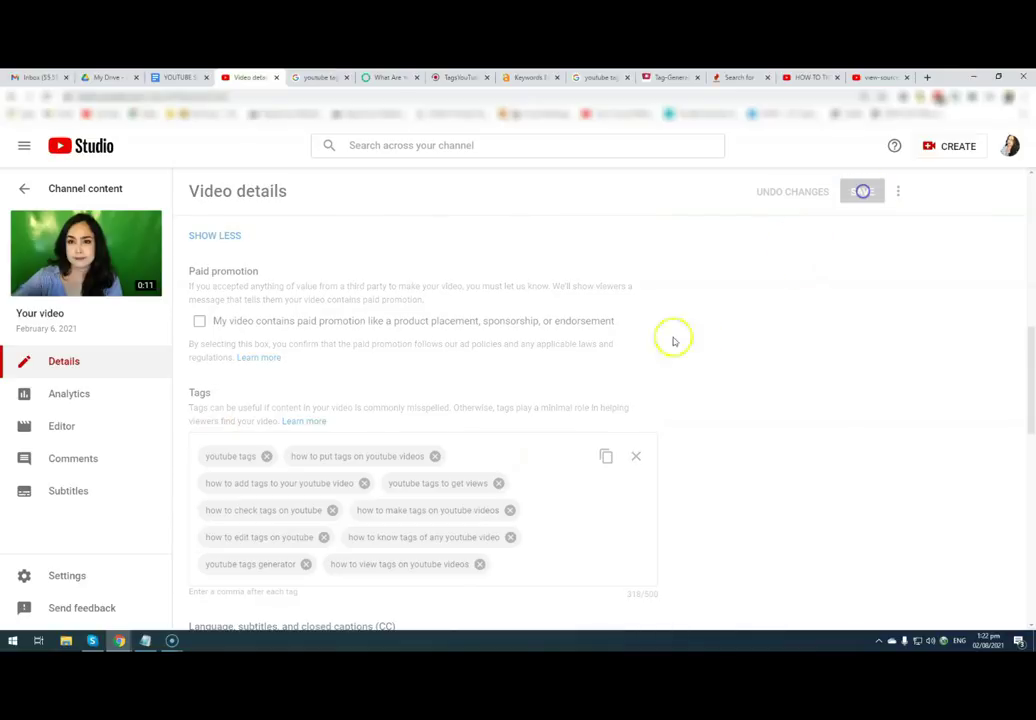
# - Use SHOW LESS below Age restriction to hide paid promotion and tags
pyautogui.scroll(3, 590, 425)
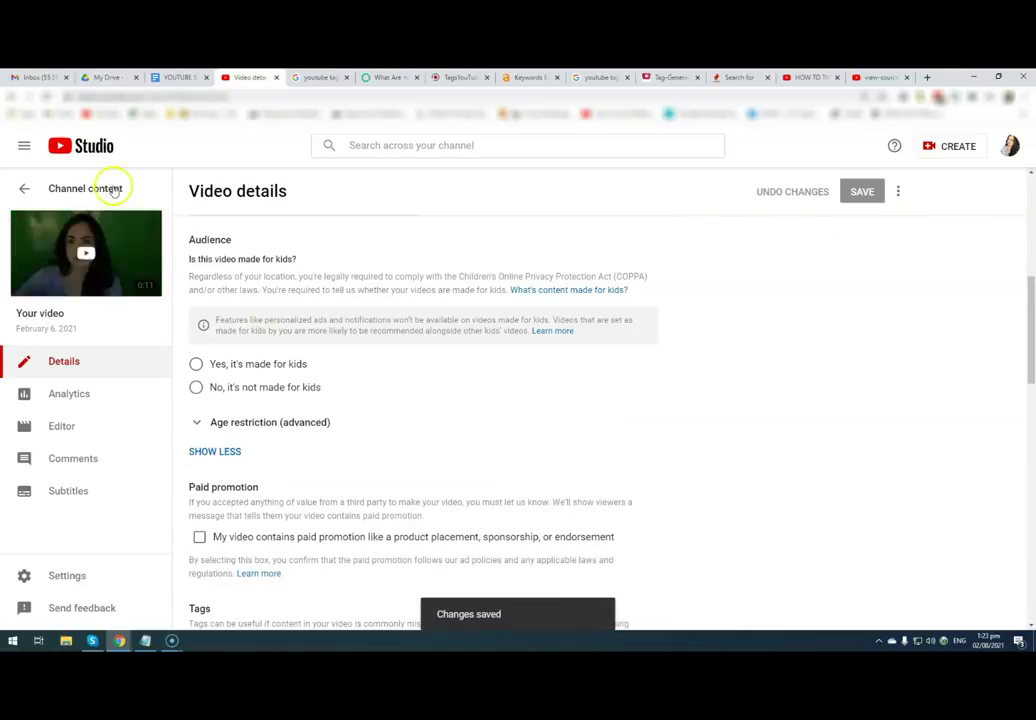
pyautogui.scroll(-3, 307, 428)
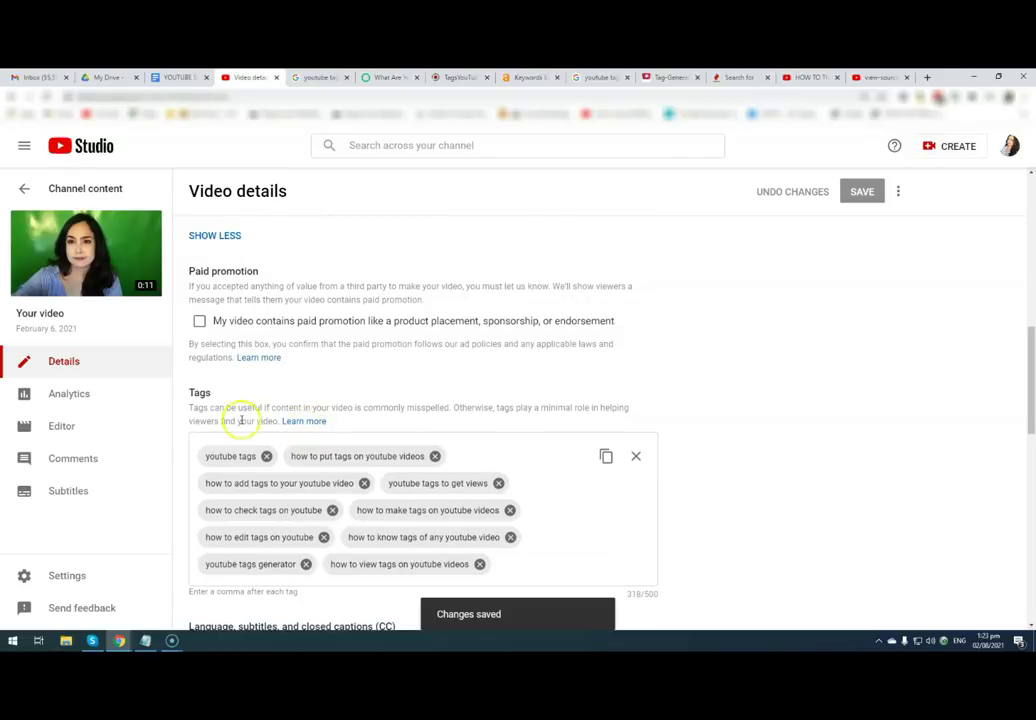
pyautogui.scroll(2, 231, 386)
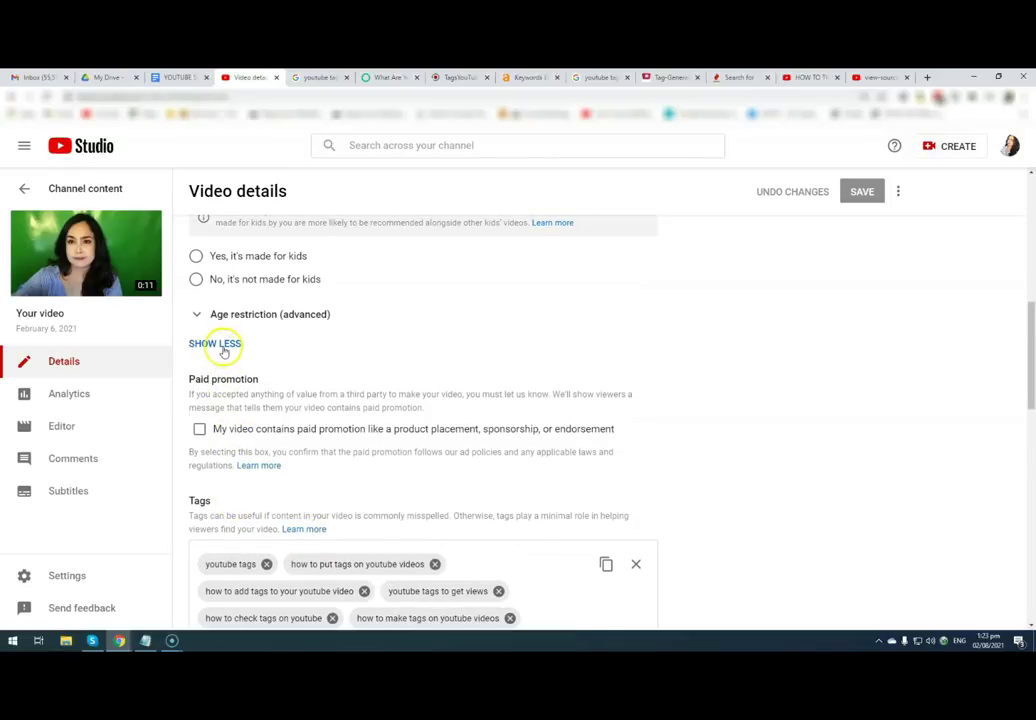
pyautogui.click(222, 345)
pyautogui.scroll(2, 745, 513)
pyautogui.scroll(-2, 705, 523)
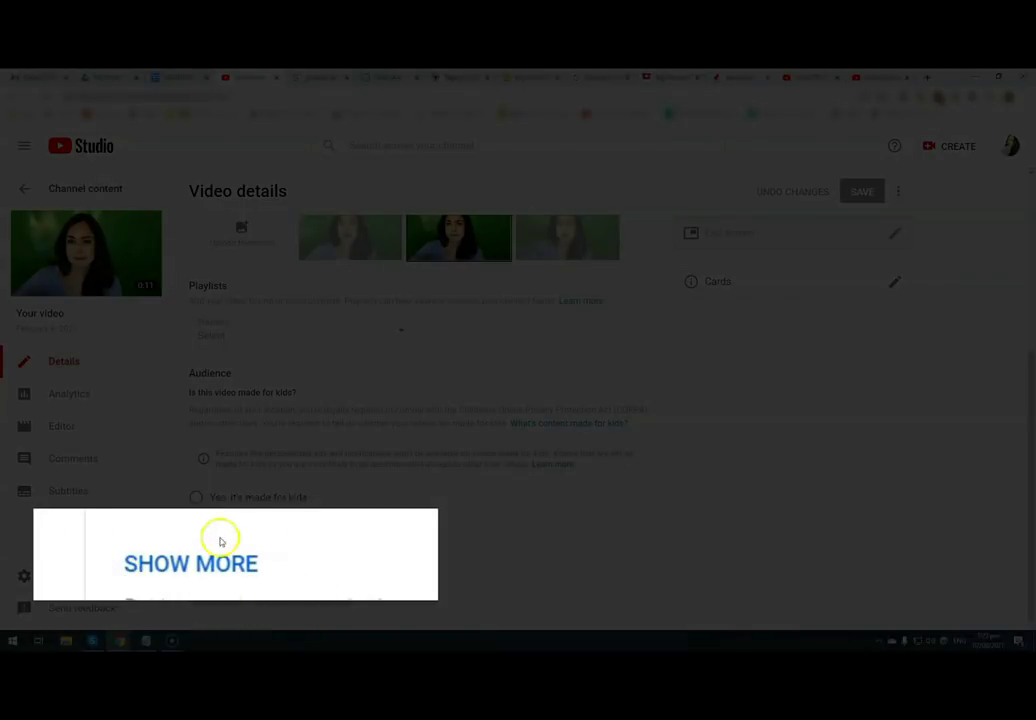
# - Use SHOW MORE under Audience and bring the Tags field (ten tags, 318/500) into view
pyautogui.scroll(3, 485, 566)
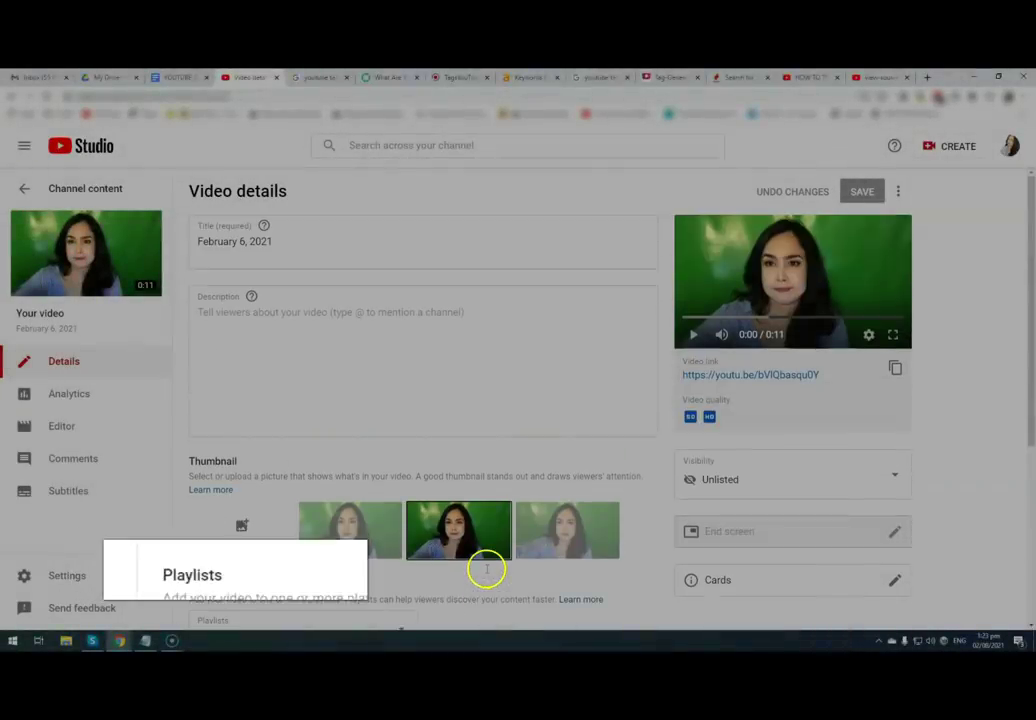
pyautogui.scroll(-3, 489, 571)
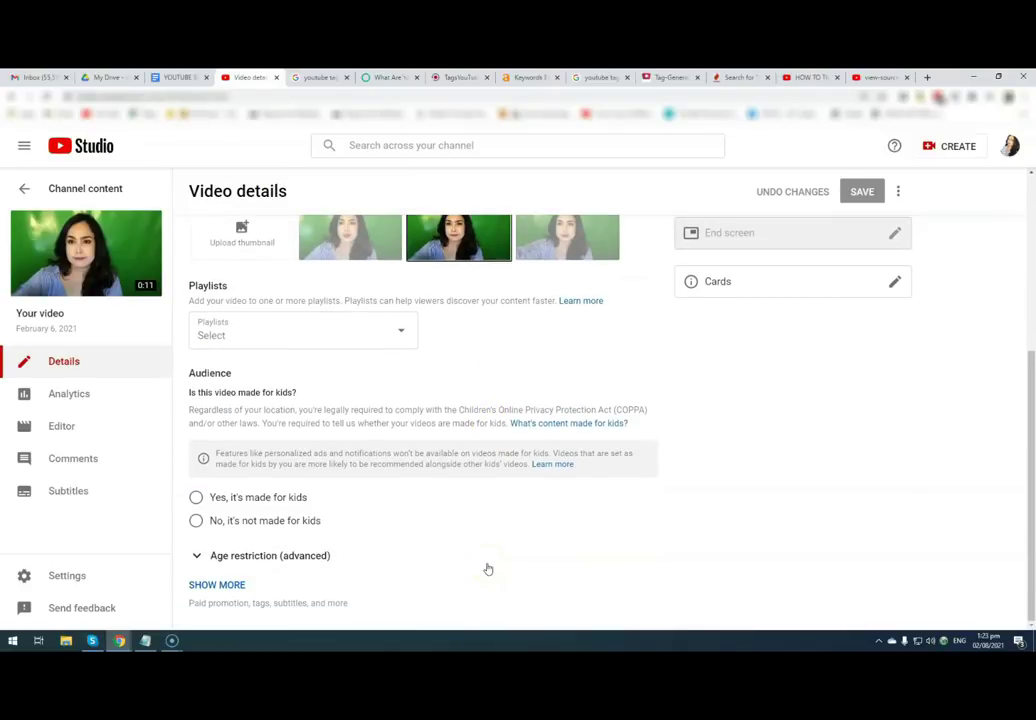
pyautogui.scroll(2, 488, 569)
pyautogui.scroll(-2, 488, 569)
pyautogui.scroll(2, 488, 571)
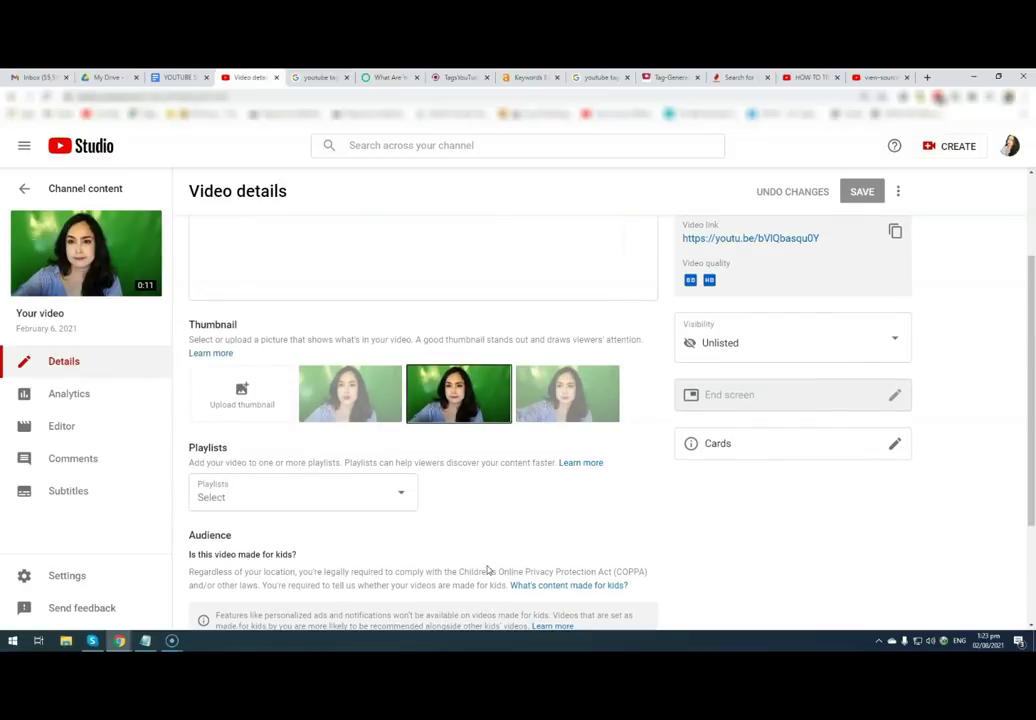
pyautogui.scroll(-2, 488, 571)
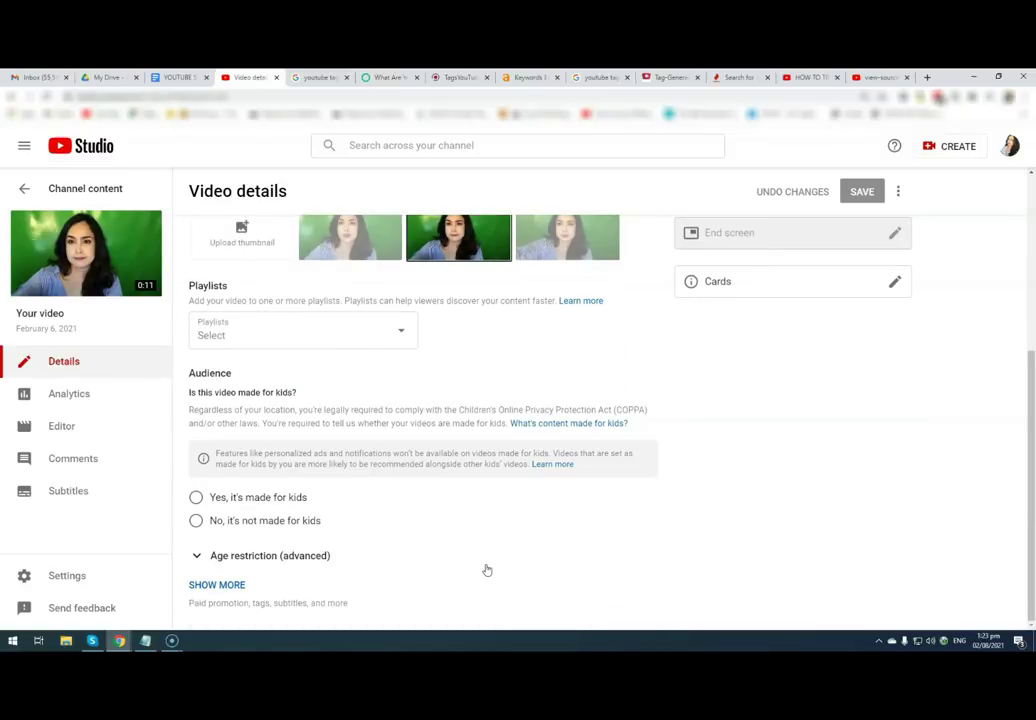
pyautogui.scroll(4, 487, 570)
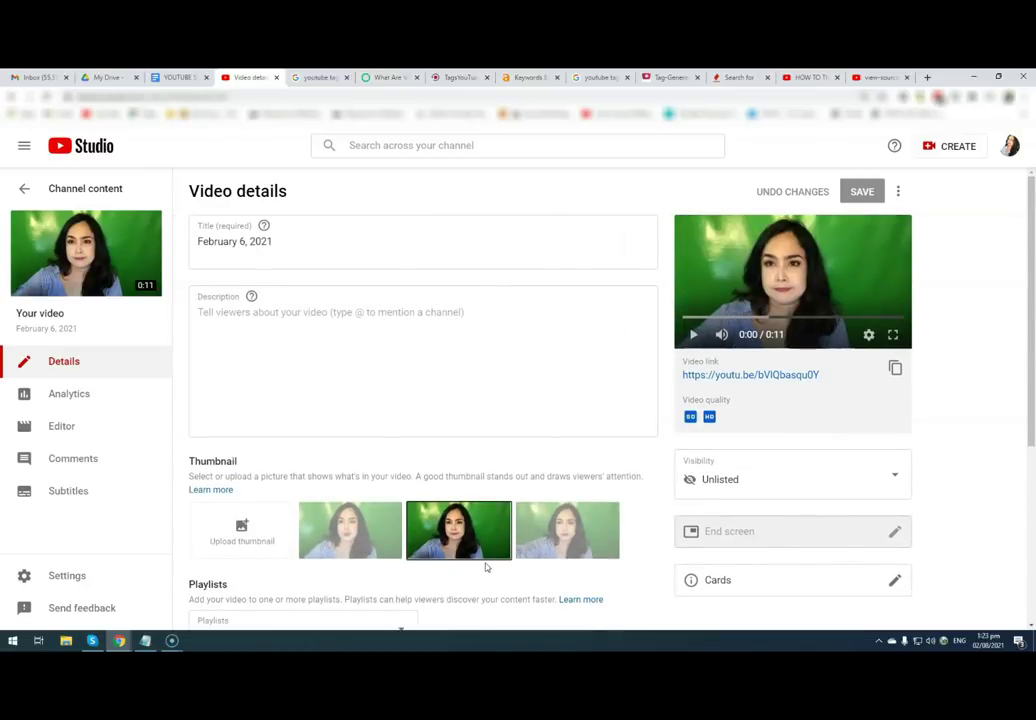
pyautogui.scroll(-2, 486, 567)
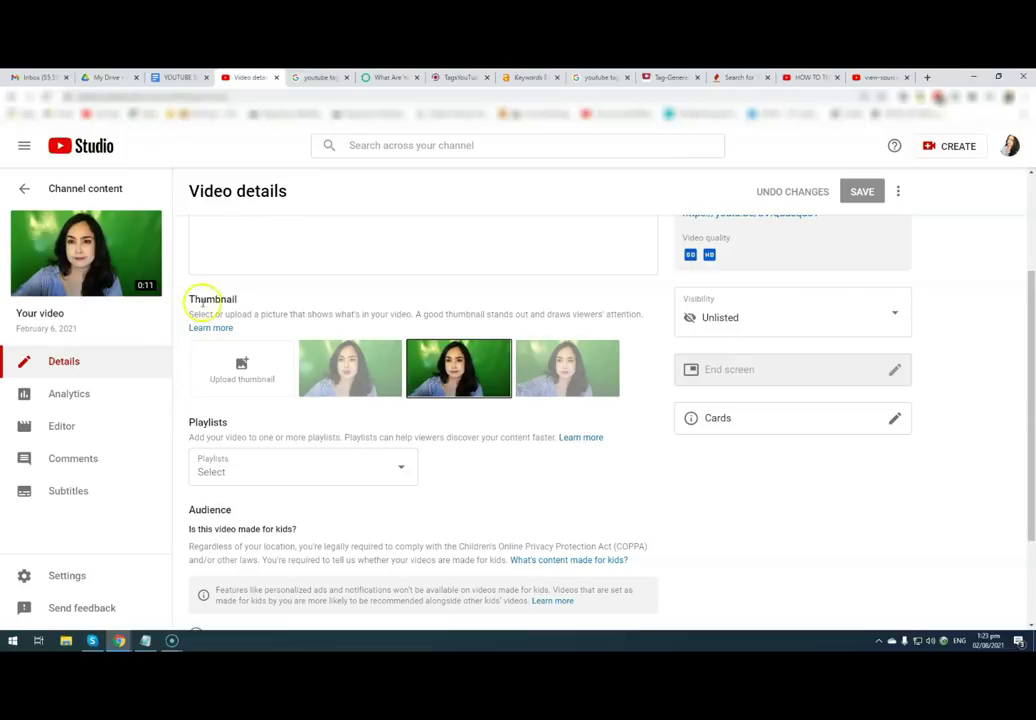
pyautogui.scroll(-2, 201, 393)
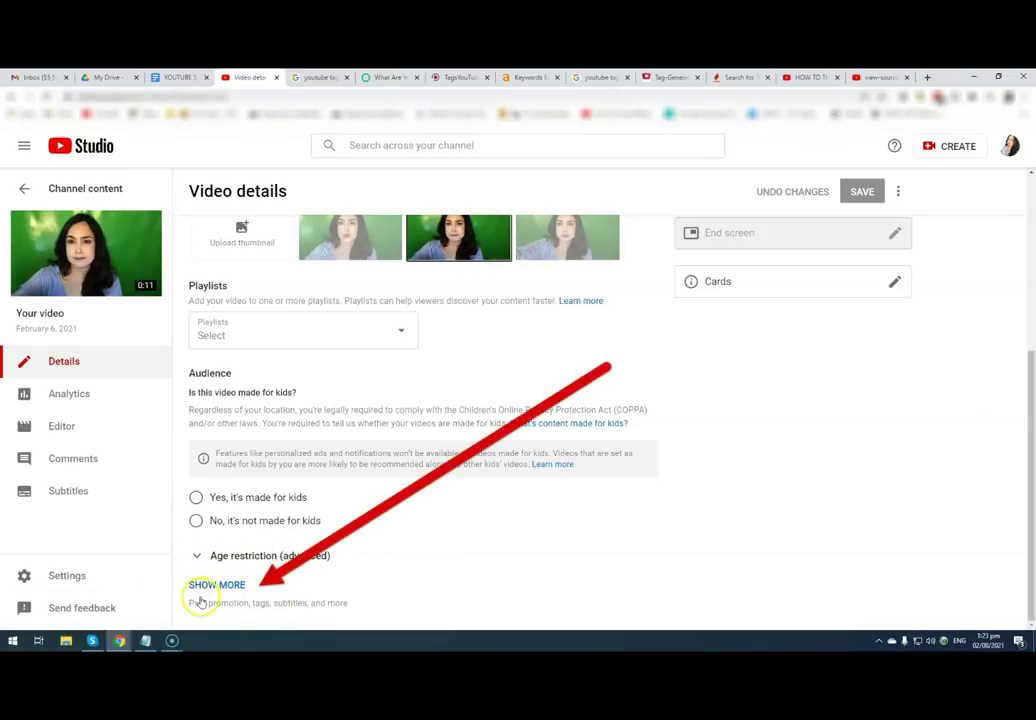
pyautogui.click(229, 588)
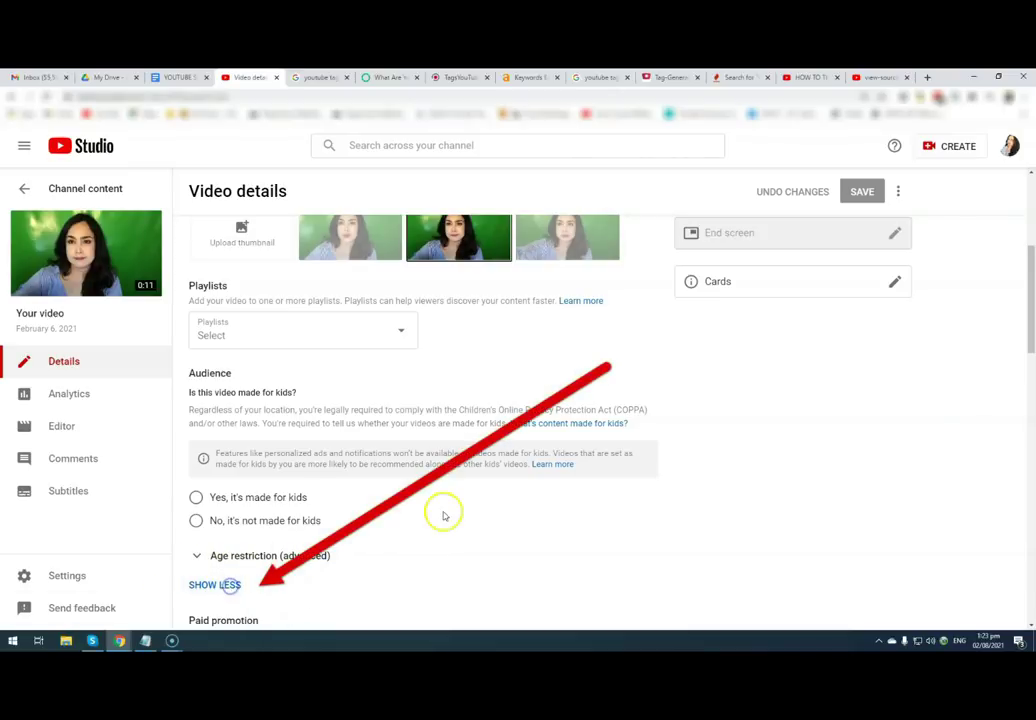
pyautogui.scroll(-6, 516, 498)
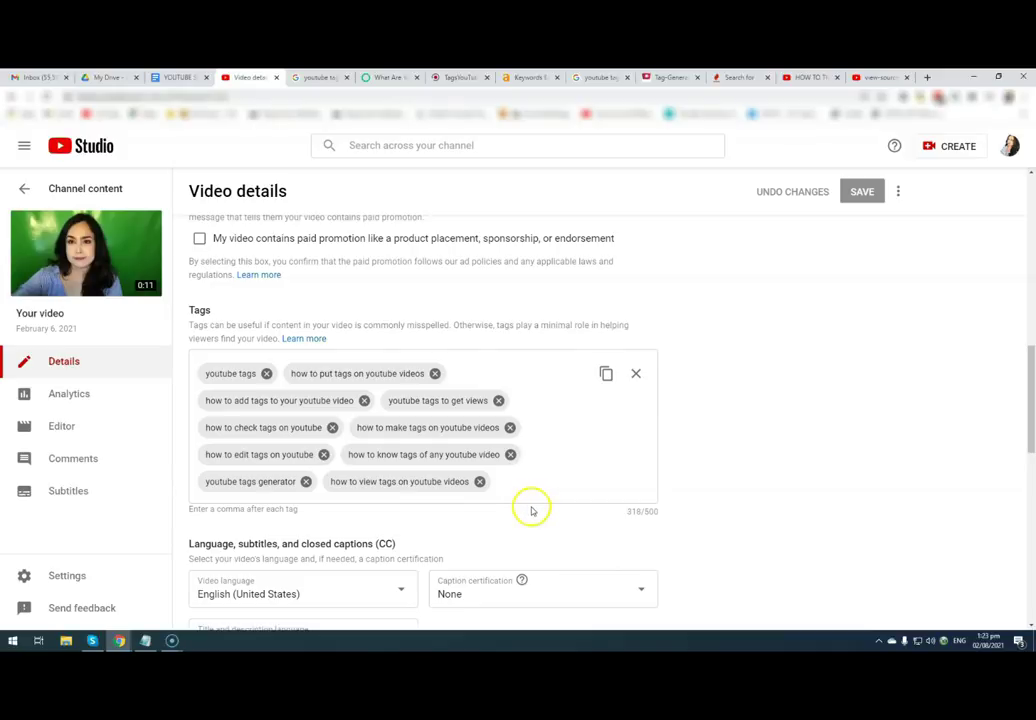
pyautogui.scroll(-3, 712, 485)
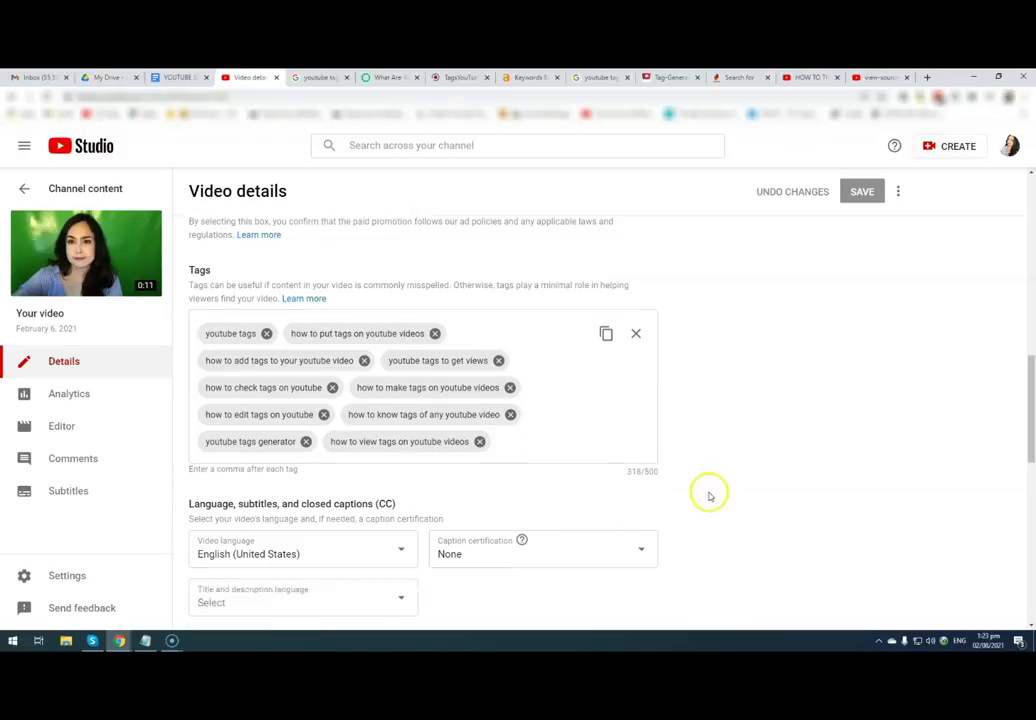
pyautogui.scroll(-3, 428, 508)
pyautogui.scroll(5, 428, 505)
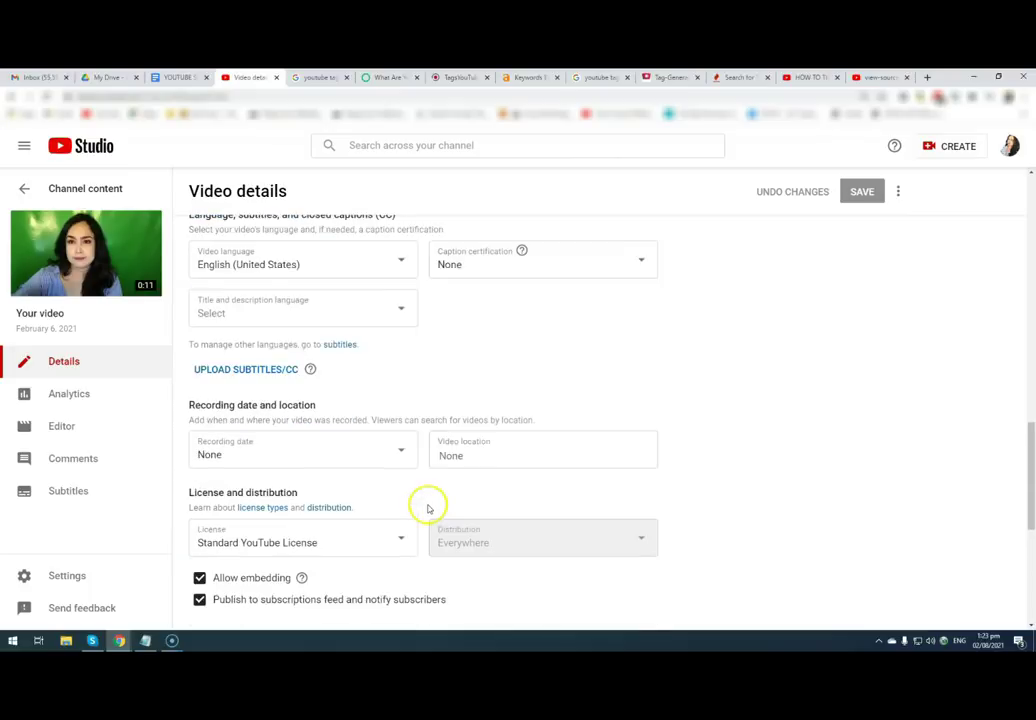
pyautogui.scroll(3, 428, 508)
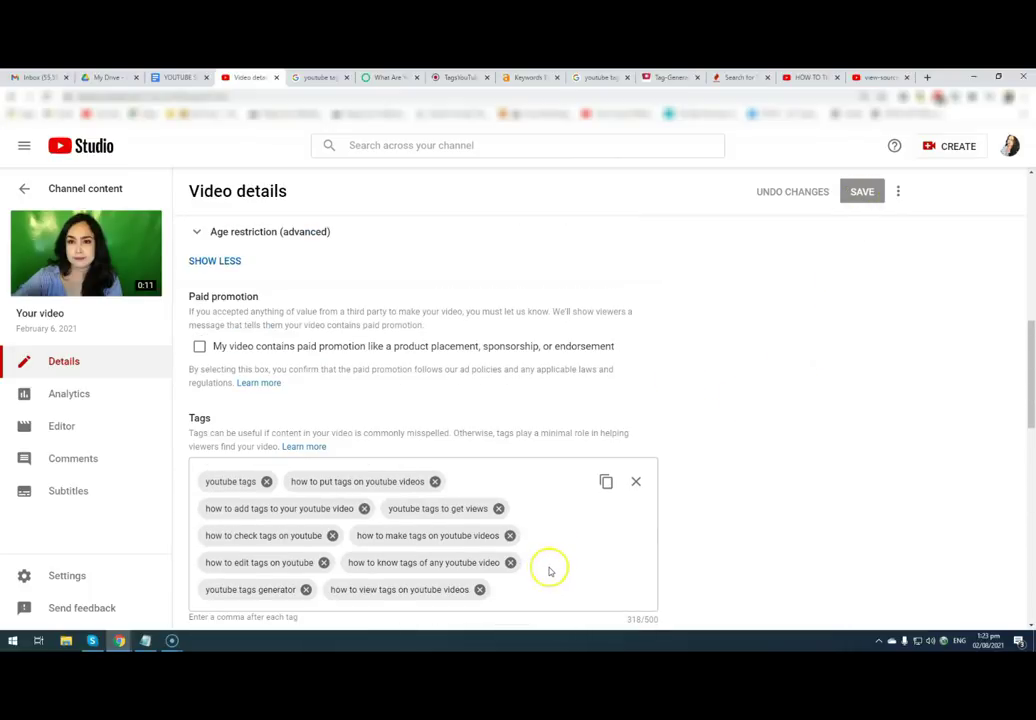
pyautogui.scroll(-2, 546, 560)
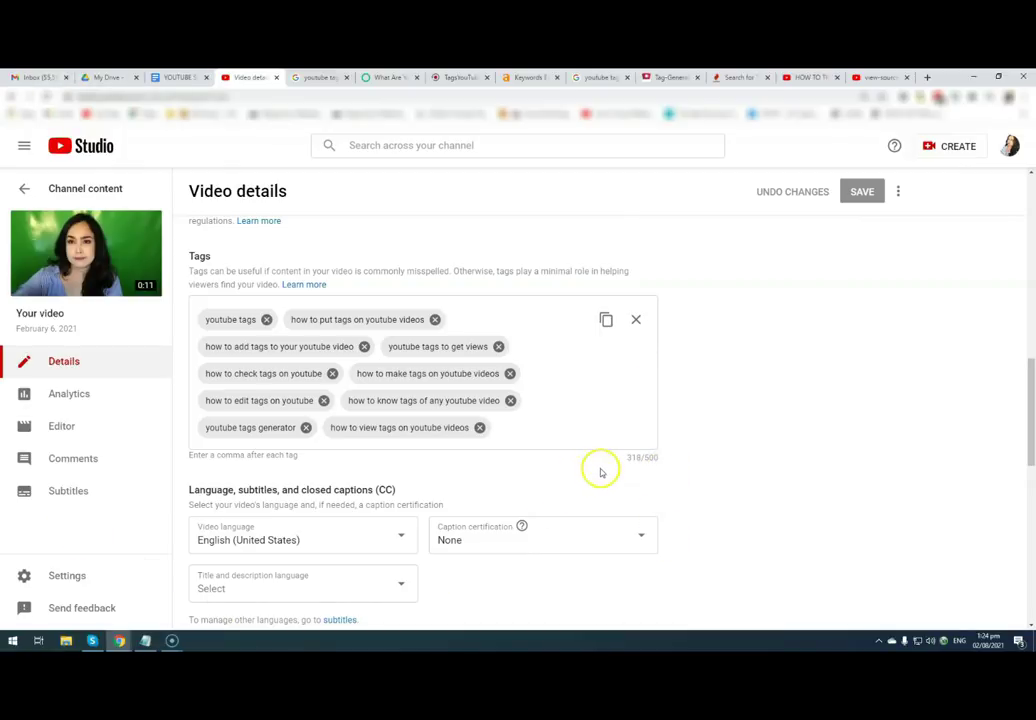
pyautogui.moveTo(131, 244)
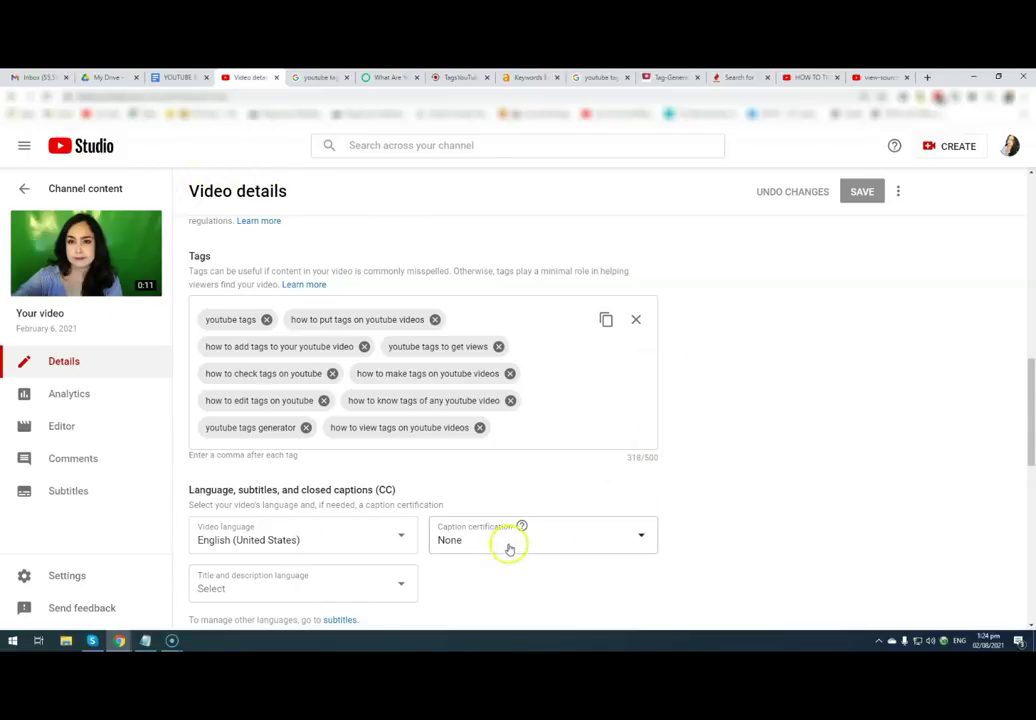
pyautogui.click(534, 430)
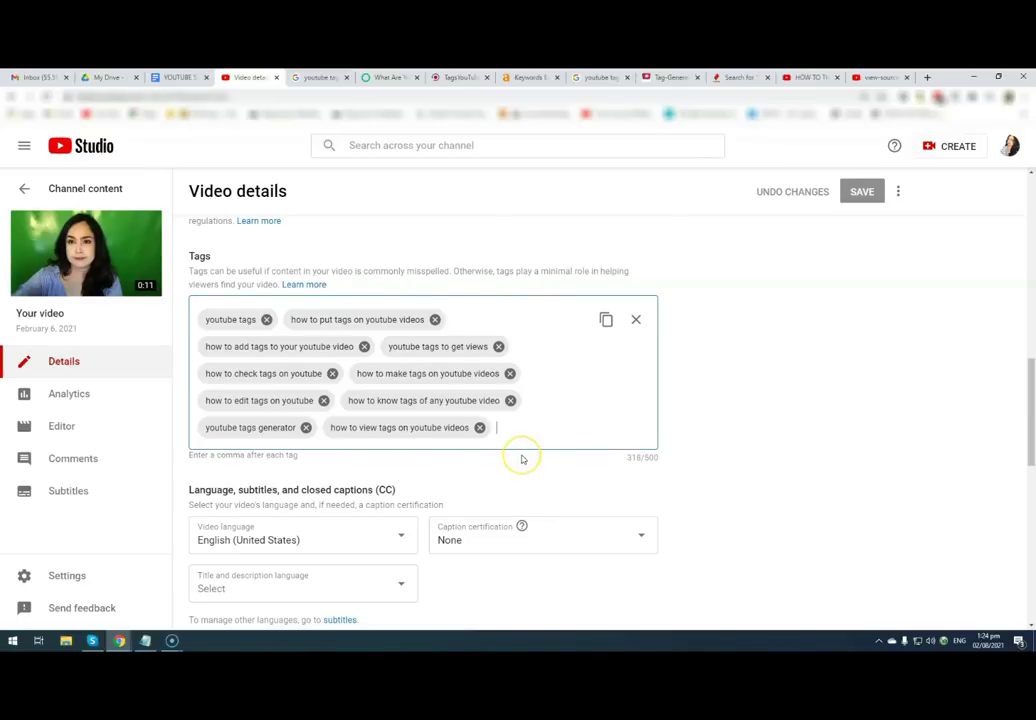
pyautogui.click(517, 470)
pyautogui.click(505, 472)
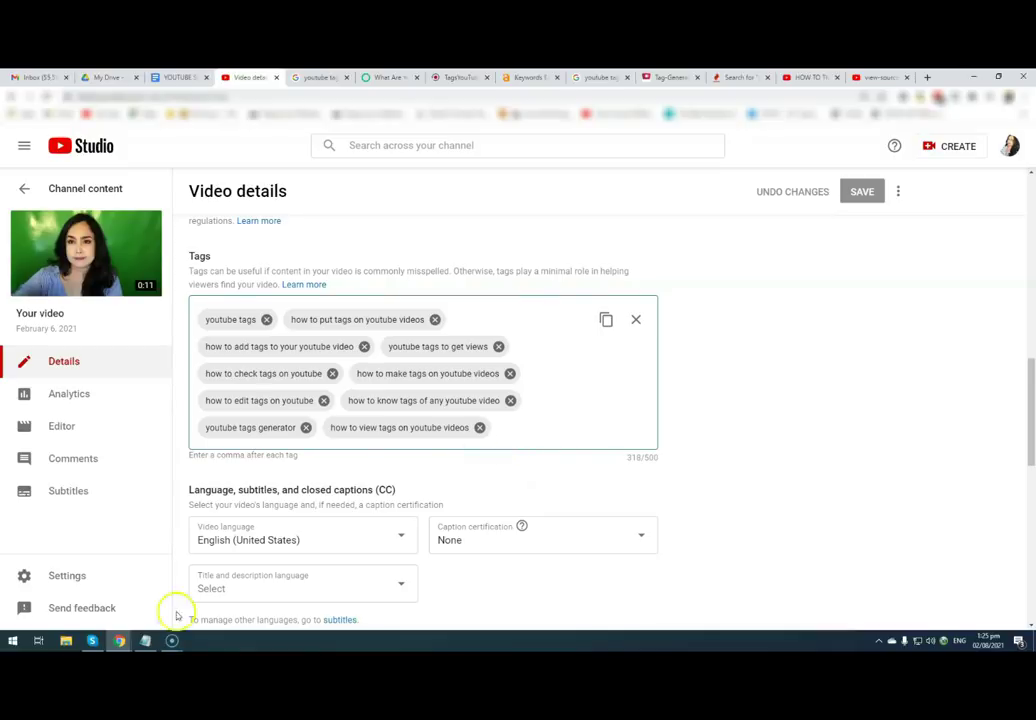